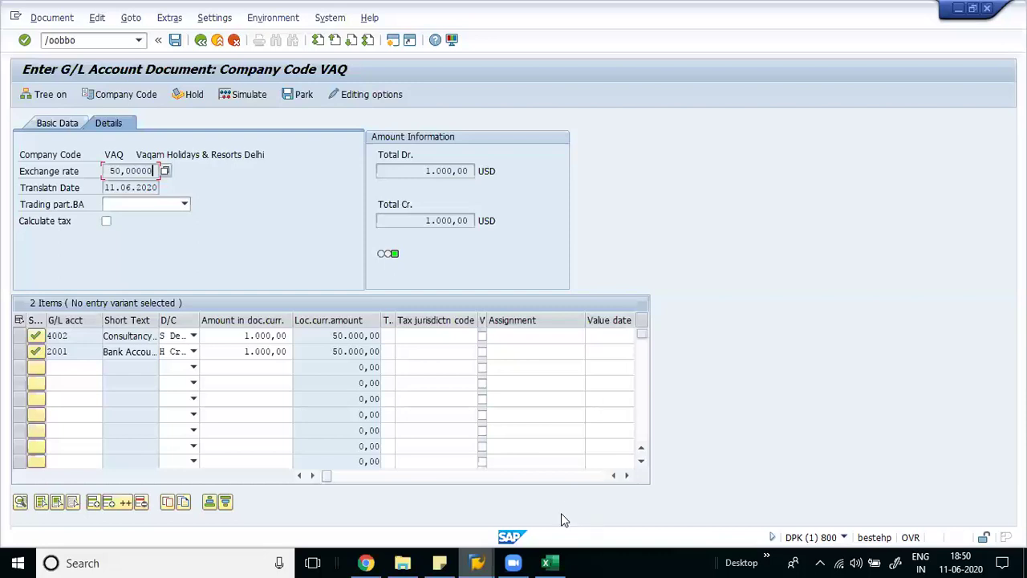
Open transaction OBBO in a new session alongside the open G/L account document
click(478, 563)
click(679, 527)
click(107, 42)
key(Return)
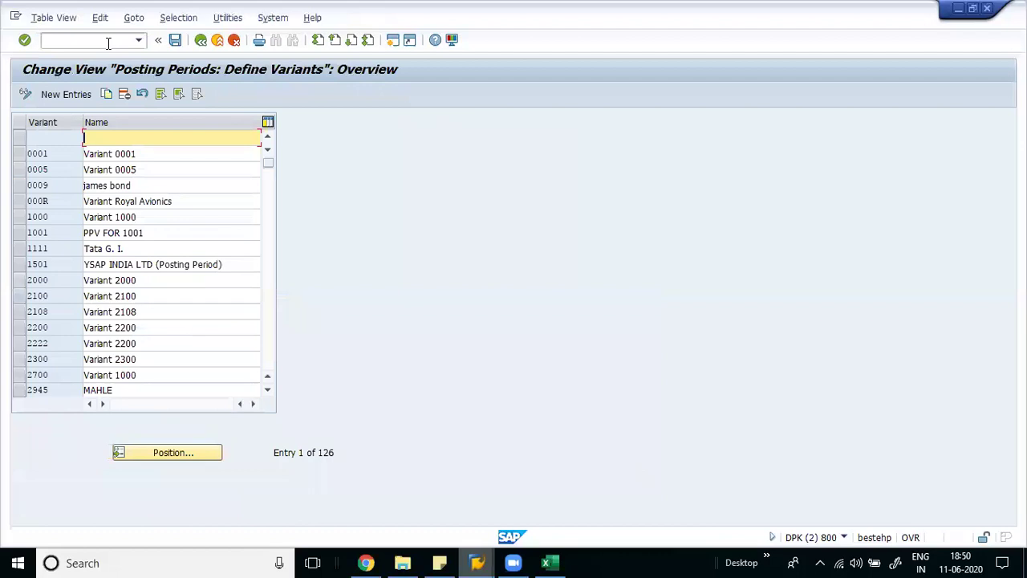
Replace the posting period variants view with the currency exchange rates maintenance, transaction OB08
click(85, 39)
text(/n)
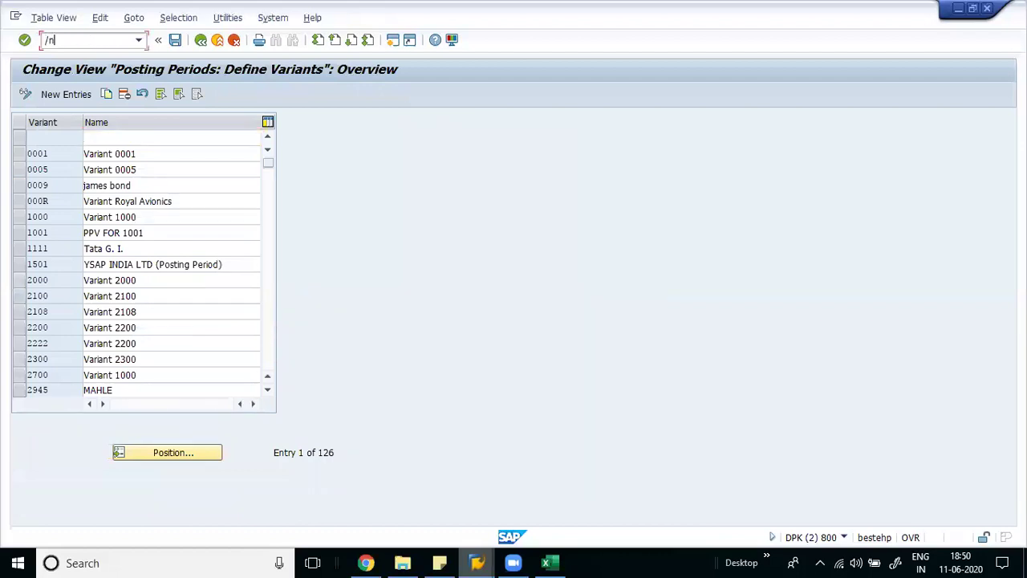
text(obbo)
key(BackSpace)
text(o)
key(BackSpace)
key(BackSpace)
text(bo)
key(Return)
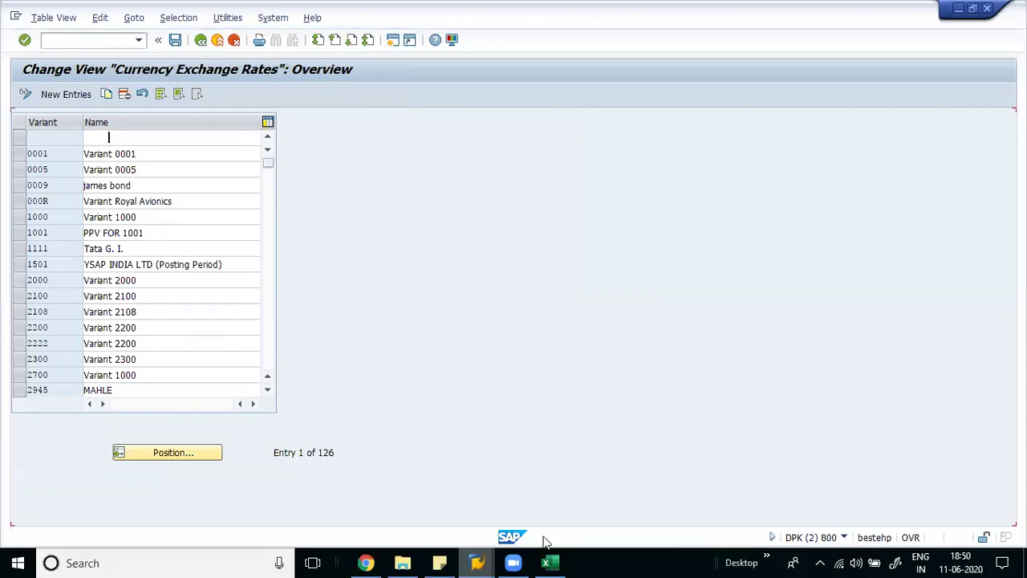
In the Excel notes, enter OB08 beside "Maintain the exchange rates" in cell C423, and return to SAP
click(548, 561)
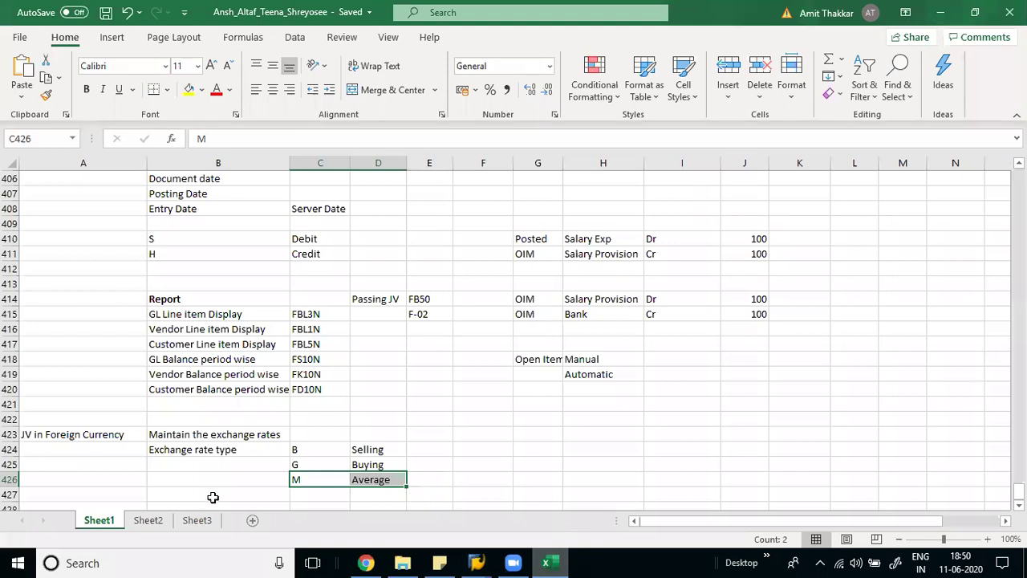
click(211, 495)
scroll(211, 495, down, 1)
key(Up)
key(Up)
key(Up)
key(Up)
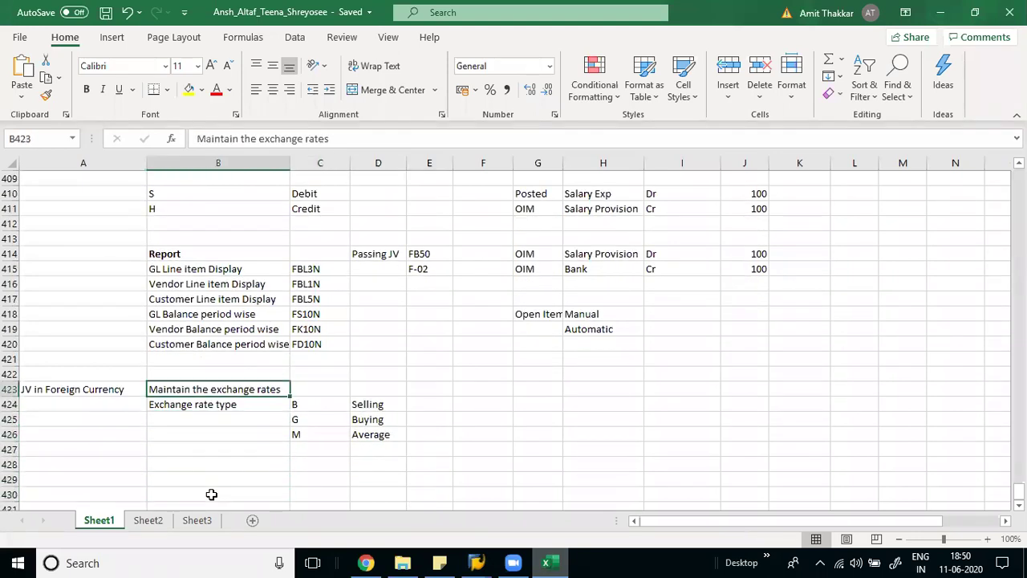
key(Right)
text(OB08)
key(Return)
key(alt+Tab)
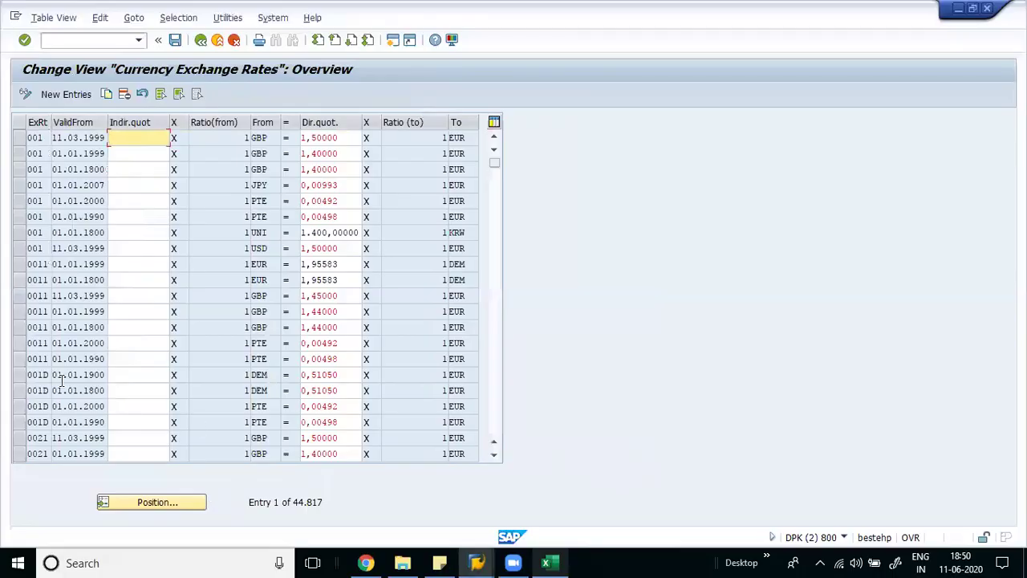
Position the exchange rate list at rate type M, from currency USD, to currency INR
click(164, 502)
text(M)
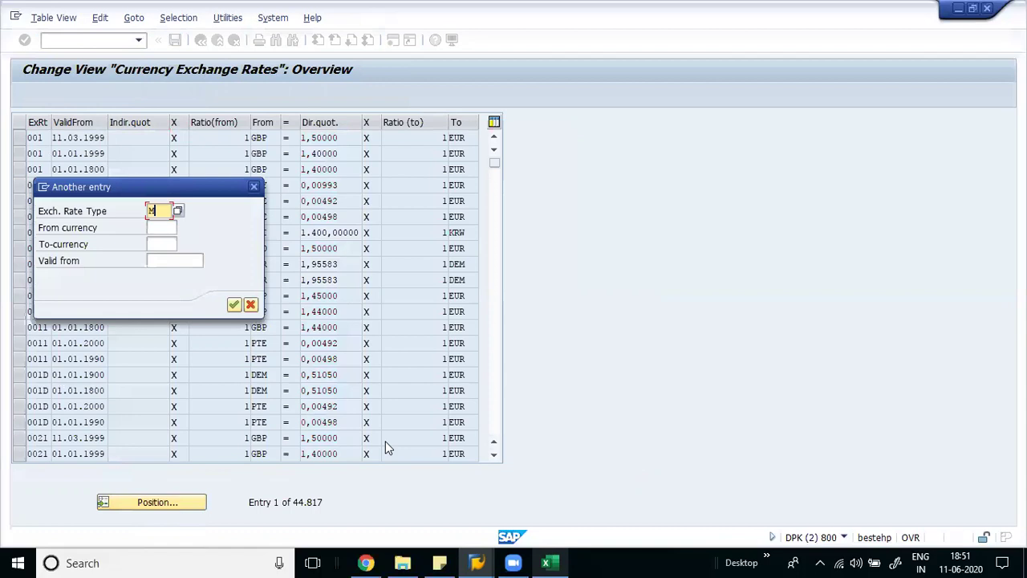
key(Tab)
text(usd)
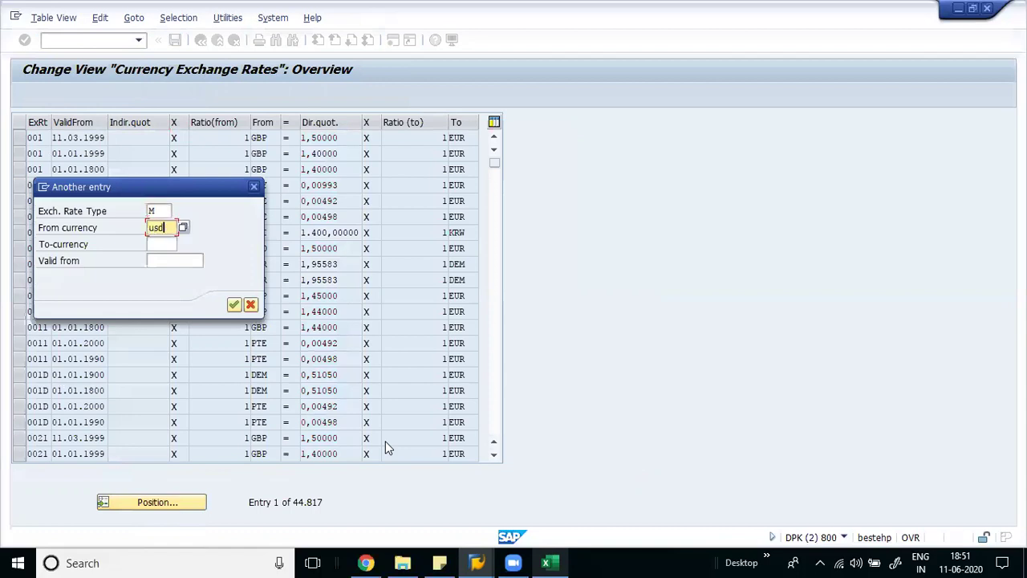
key(Tab)
text(inr)
key(Return)
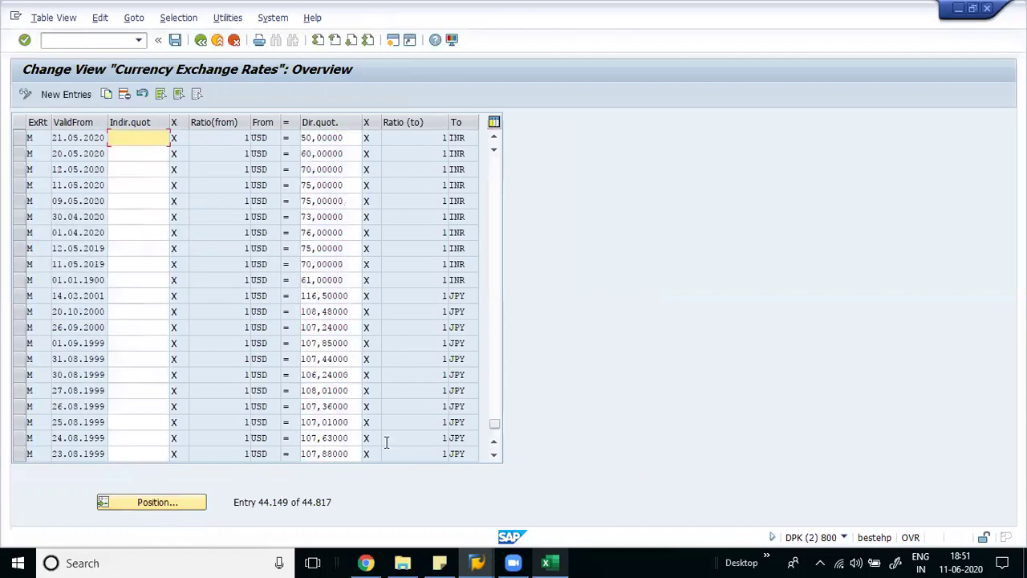
Examine the direct quotations and valid-from dates of the two latest USD to INR rates, widening the ValidFrom column
drag(349, 133, 291, 137)
click(291, 138)
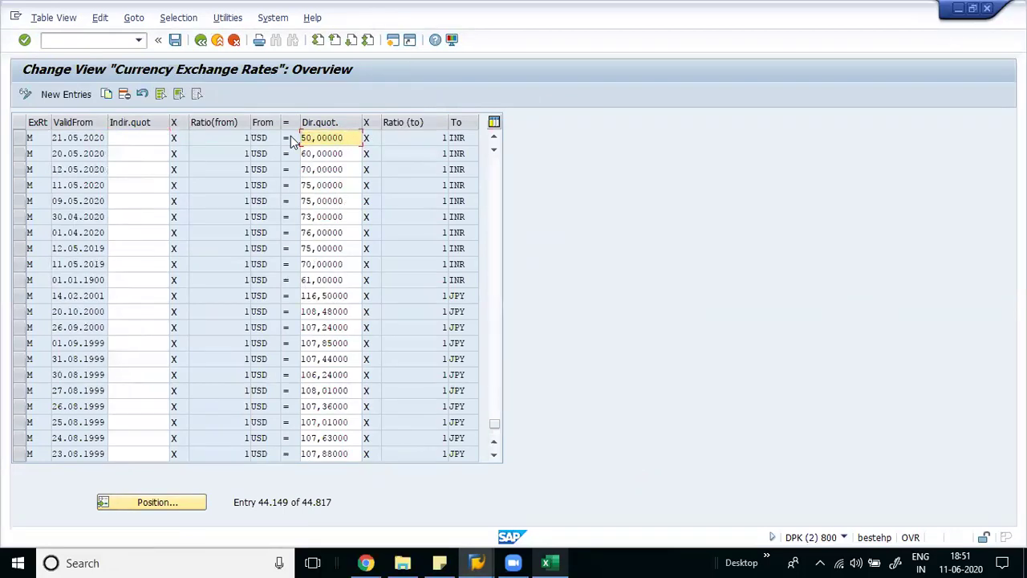
drag(348, 138, 303, 138)
click(303, 138)
drag(53, 138, 105, 138)
click(105, 138)
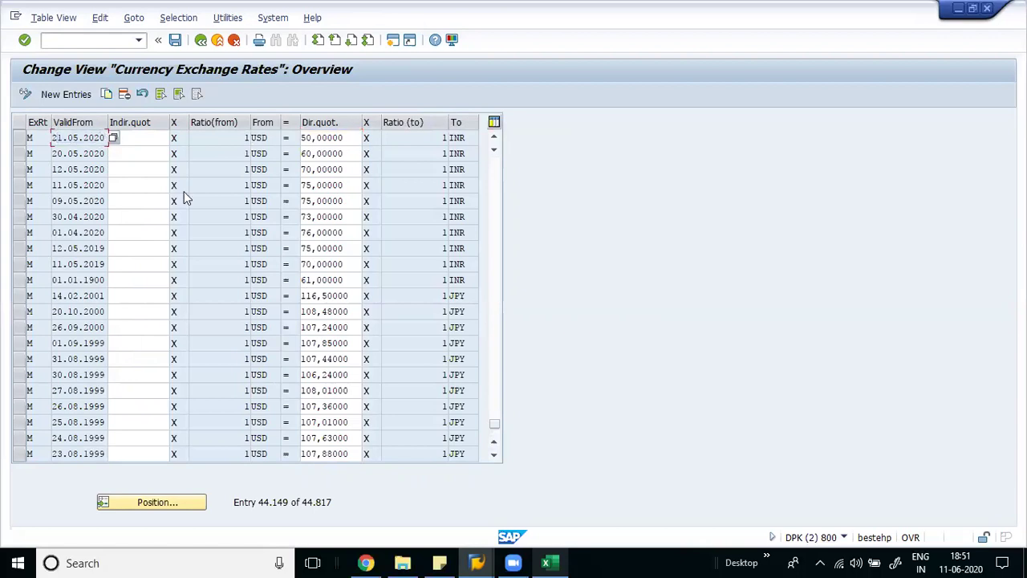
click(353, 150)
drag(352, 150, 271, 154)
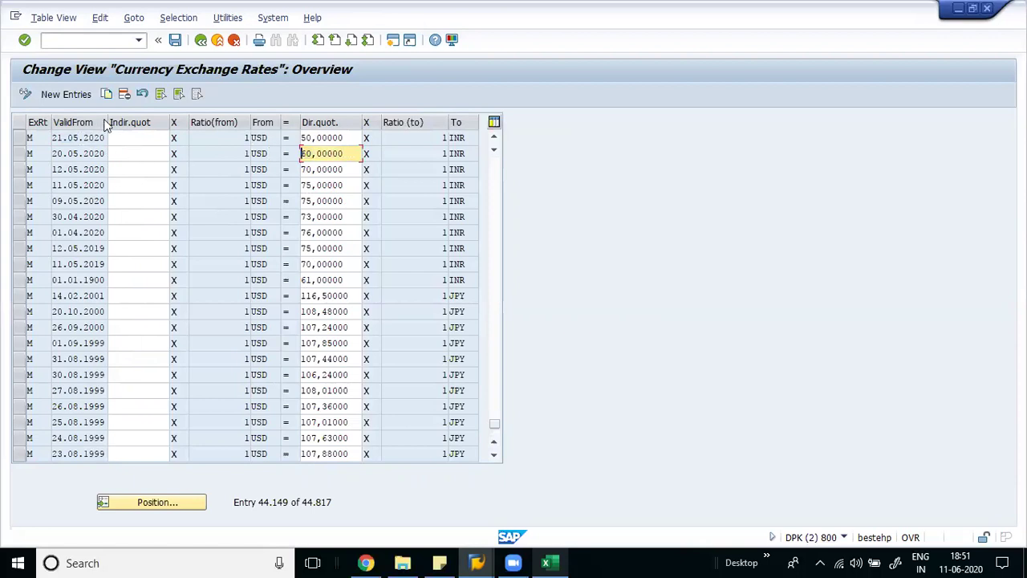
drag(108, 122, 24, 143)
click(24, 143)
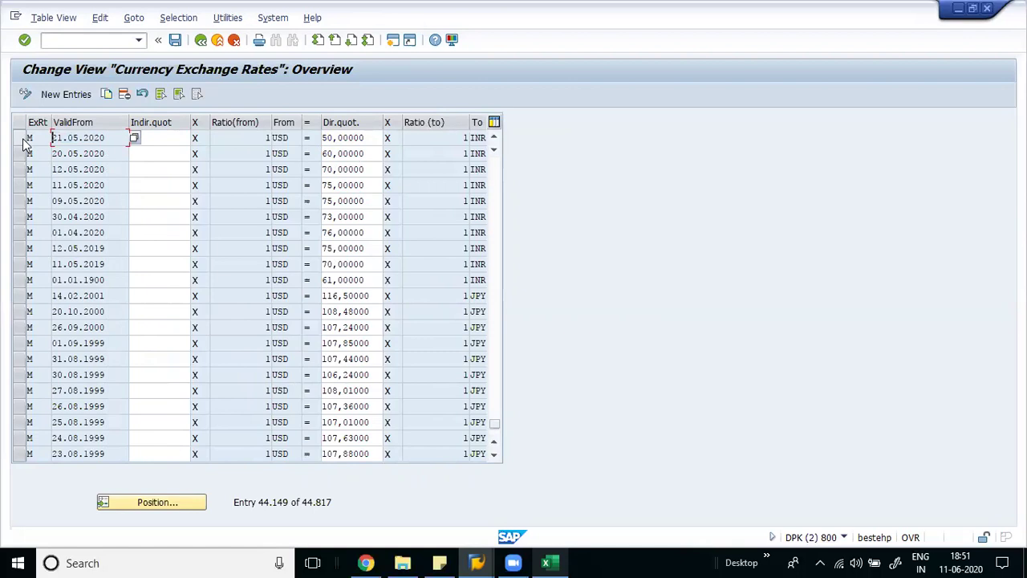
click(28, 139)
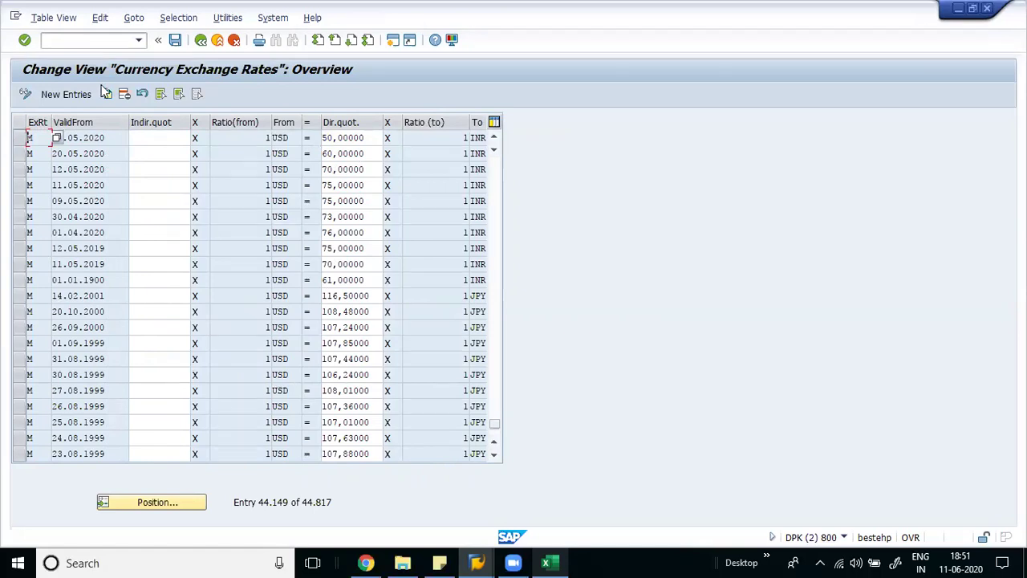
Copy the 21.05.2020 USD to INR entry as a new rate valid from 01.06.2020 with direct quotation 70, and save it
click(20, 137)
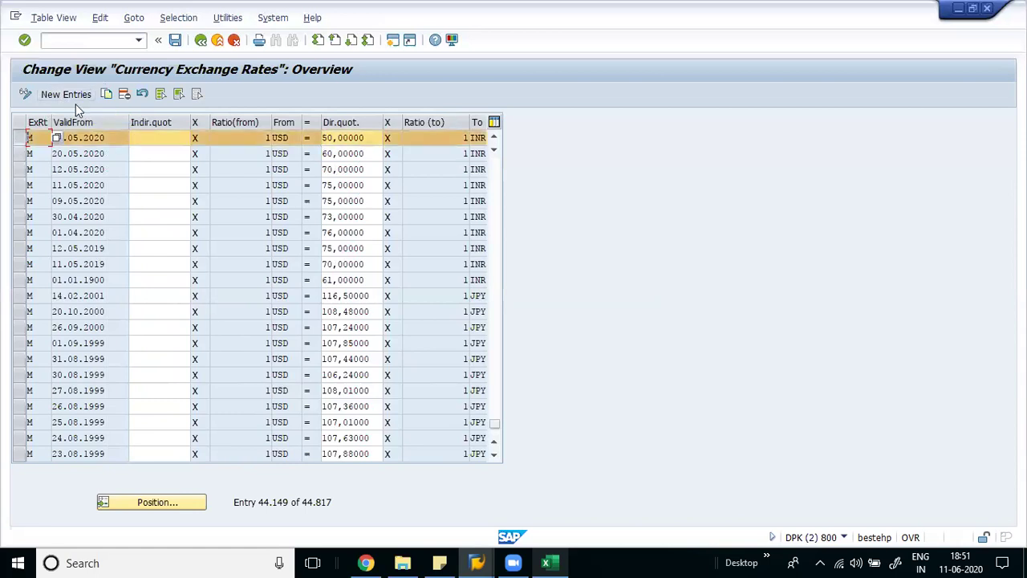
click(106, 94)
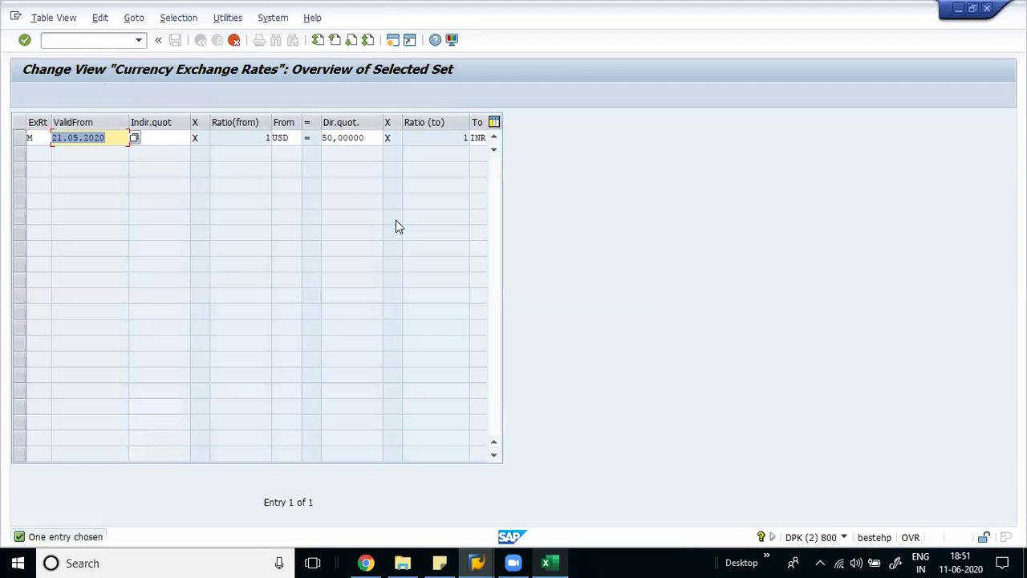
key(Delete)
text(010)
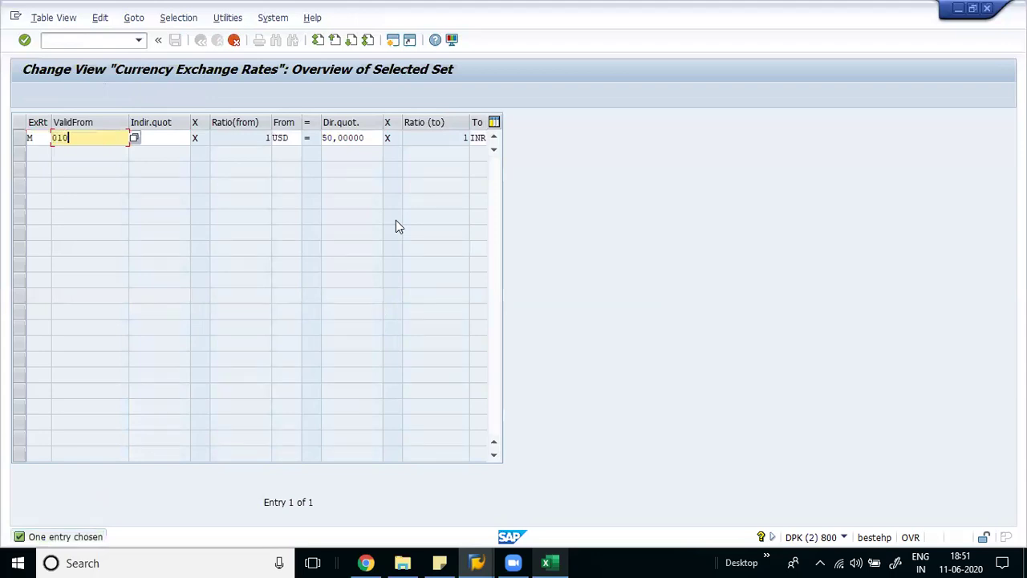
text(62020)
key(Tab)
key(Tab)
key(Tab)
text(70)
key(Return)
key(ctrl+s)
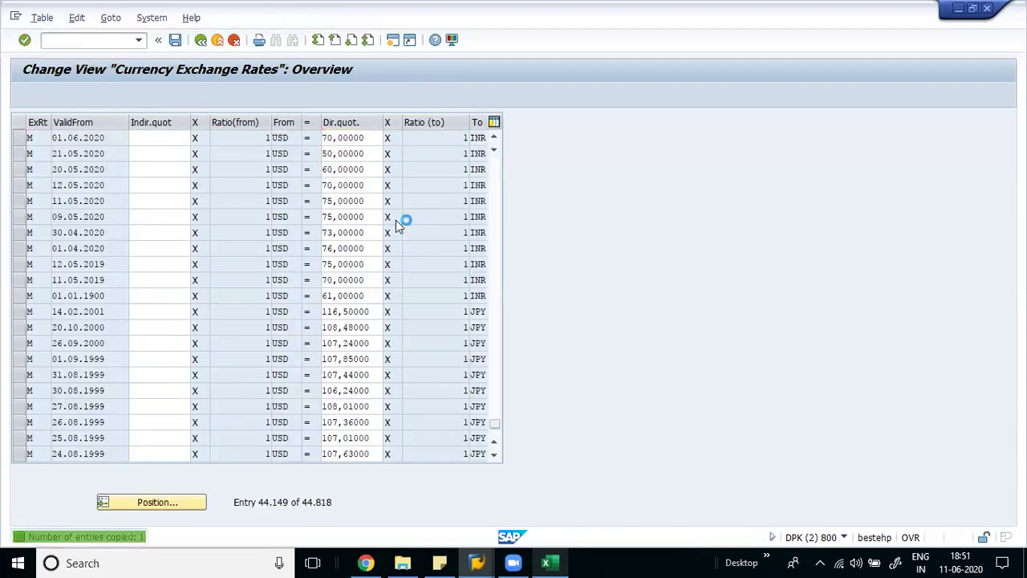
key(Return)
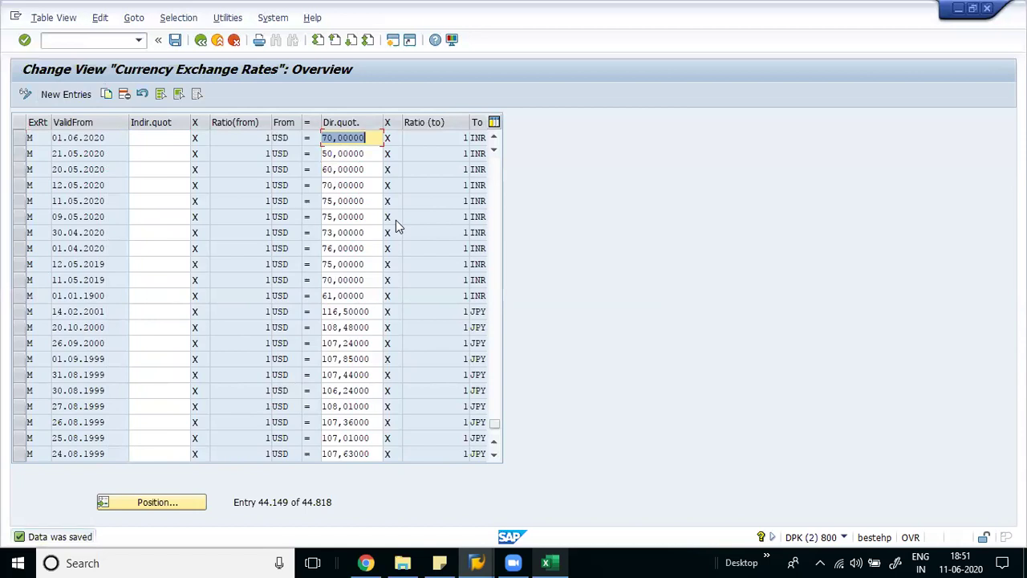
Return to the G/L account document session, leave the open document and start a new G/L document entry
key(alt+Tab)
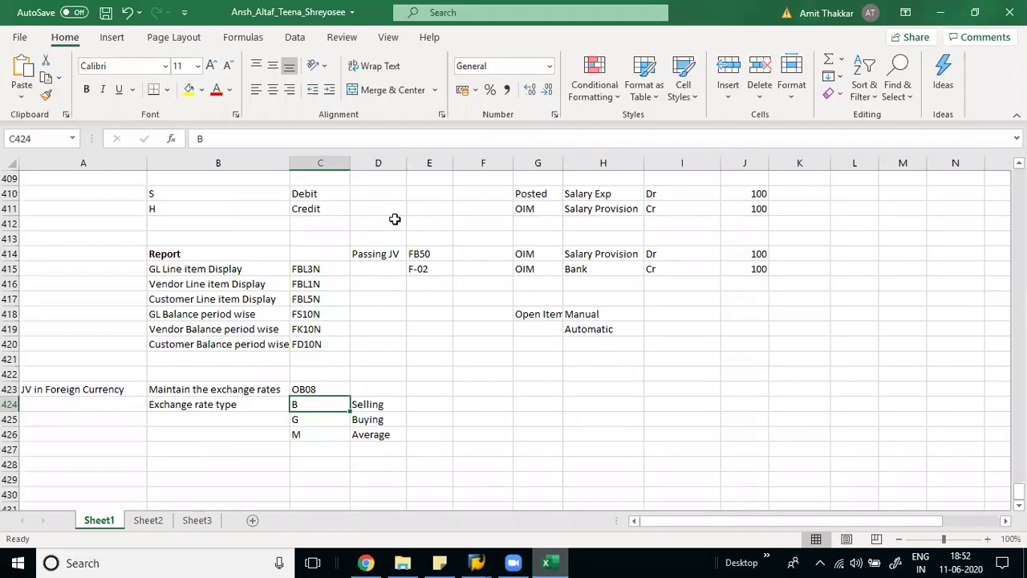
key(alt+Tab)
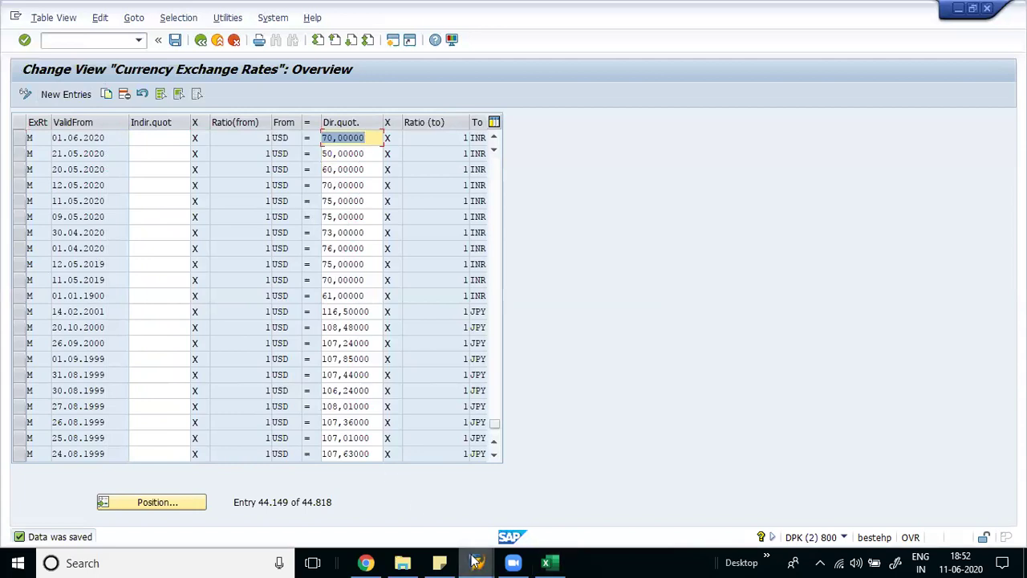
mouse_move(476, 562)
click(566, 500)
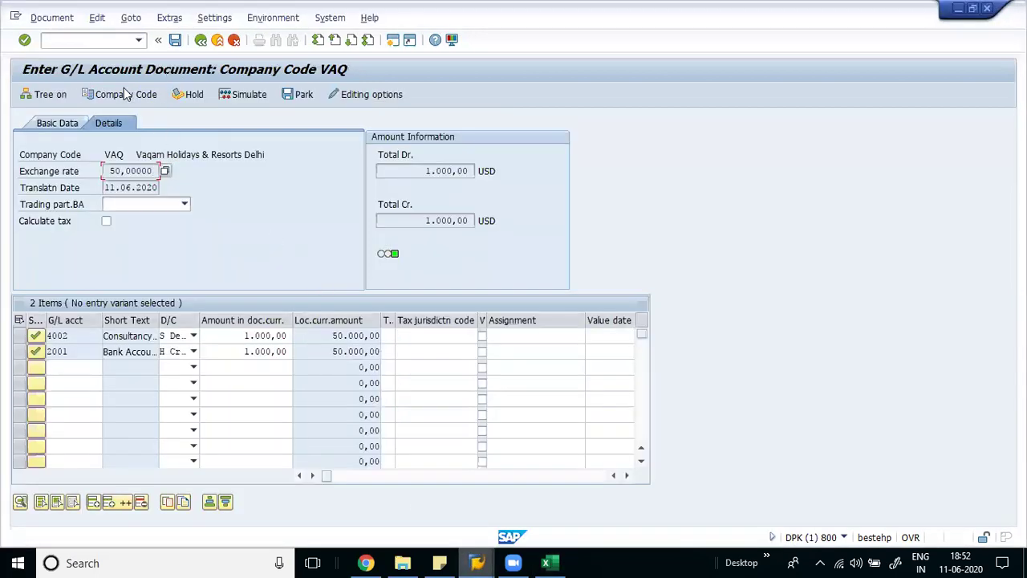
click(102, 41)
text(/n)
click(218, 40)
click(217, 312)
double_click(215, 269)
Set the new document's date to 11.06.2020 and its currency to USD
text(11062020)
key(Tab)
key(Tab)
key(shift+Tab)
key(BackSpace)
text(USD)
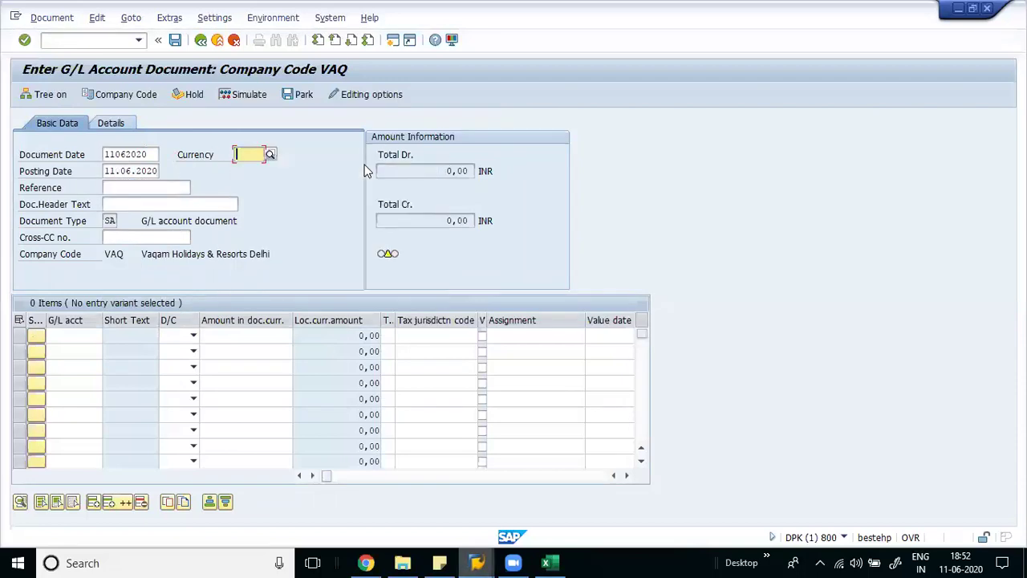
Enter "Consultancy Paid" as the document header text
key(Tab)
key(Tab)
key(Tab)
key(Tab)
key(Tab)
key(shift+Tab)
key(shift+Tab)
key(shift+Tab)
key(Tab)
text(Consultancy Paid)
key(Tab)
key(Tab)
key(Tab)
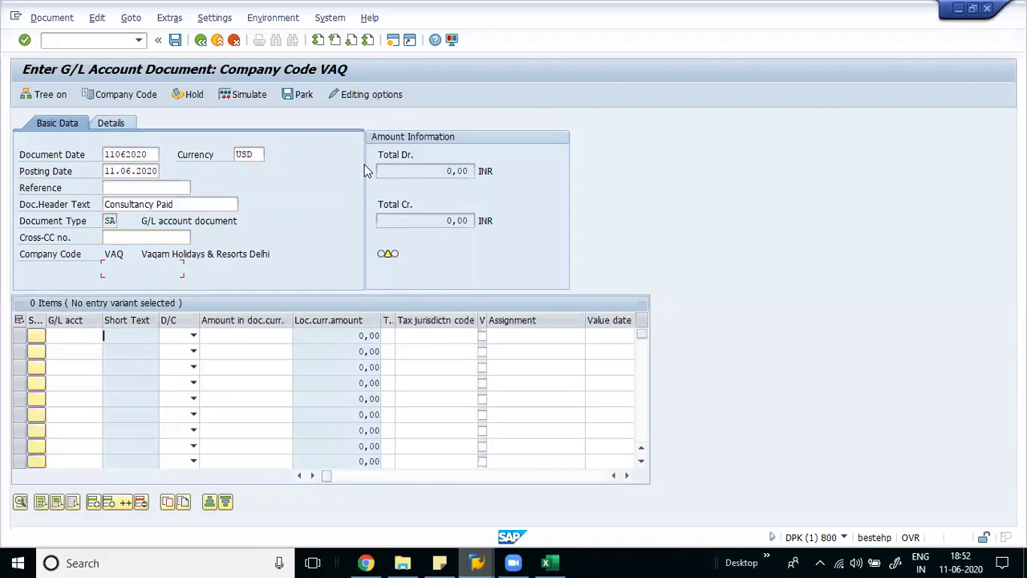
Add two line items: G/L account 4002 (Consultancy) as debit and 2001 (Bank) as credit
key(Down)
key(Down)
key(Return)
key(Down)
key(Down)
key(Return)
key(s)
key(Down)
key(h)
key(Up)
Enter an amount of 1000 in document currency for both line items and validate the entries
key(Tab)
text(1000)
key(Tab)
key(Down)
key(shift+Tab)
text(1000)
key(Tab)
key(shift+Tab)
key(Return)
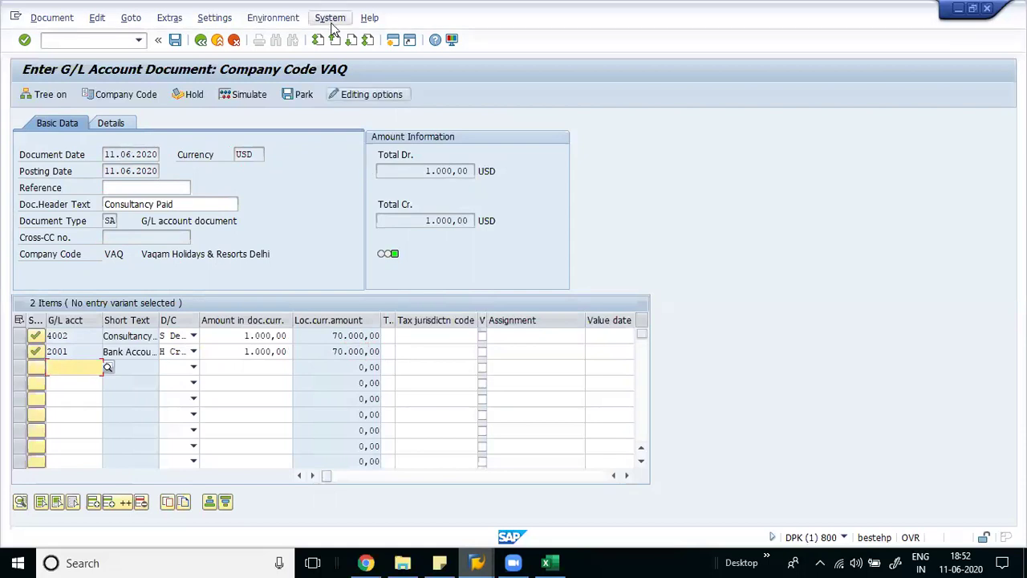
Check the document's exchange rate and the first line's local-currency amount, and try to post the document
click(122, 124)
drag(110, 171, 156, 170)
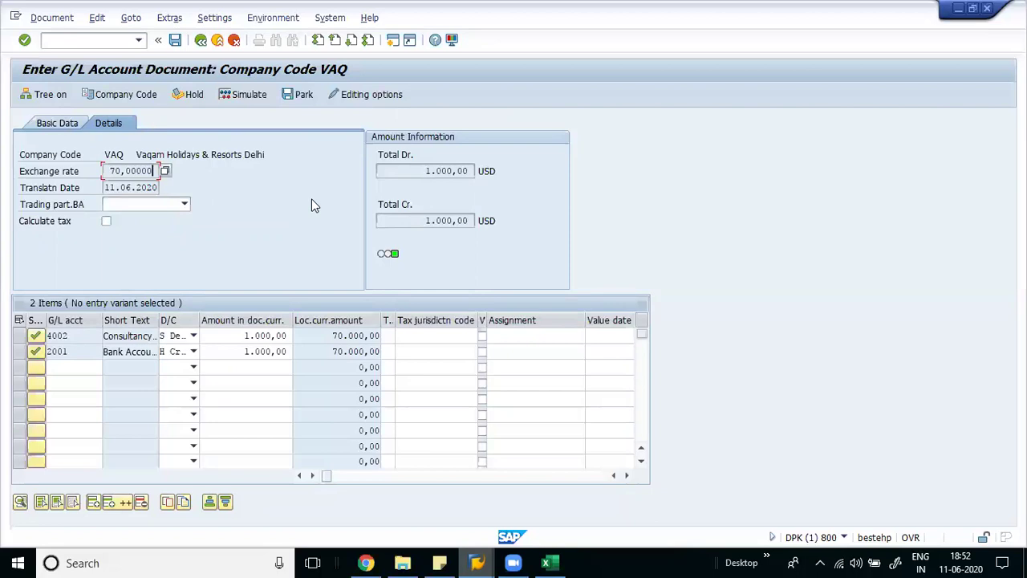
click(231, 336)
drag(231, 336, 408, 336)
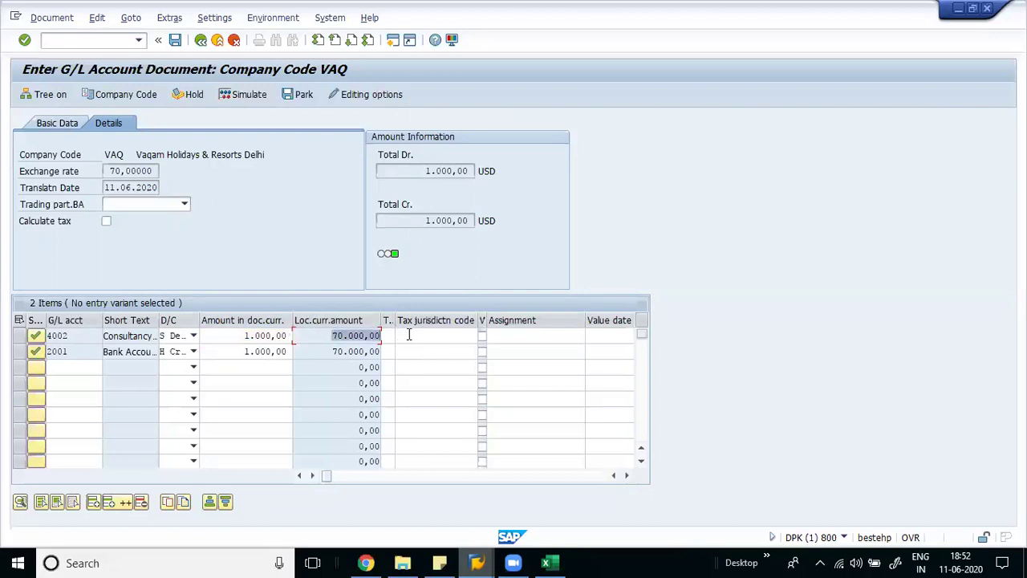
click(408, 335)
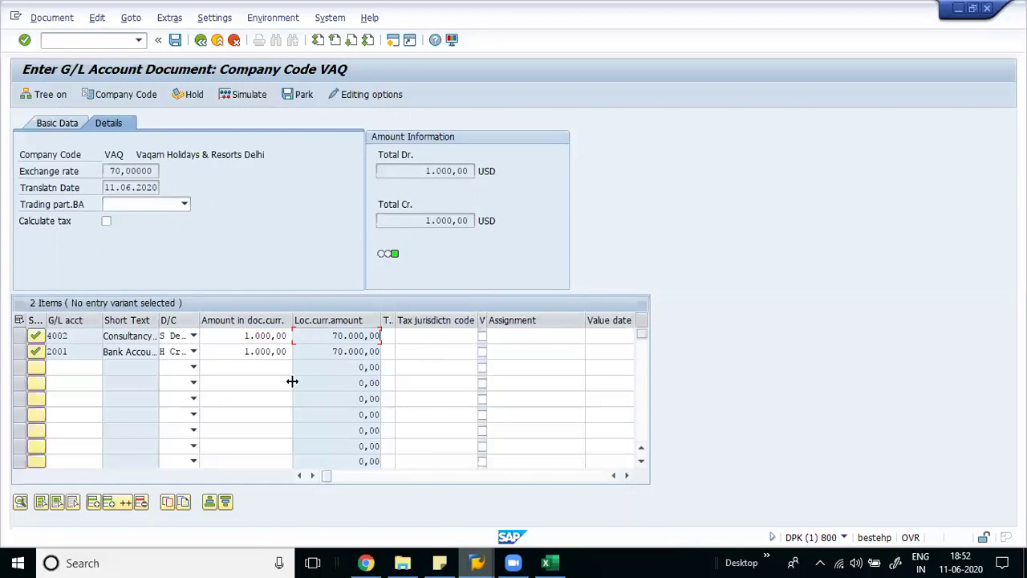
click(237, 333)
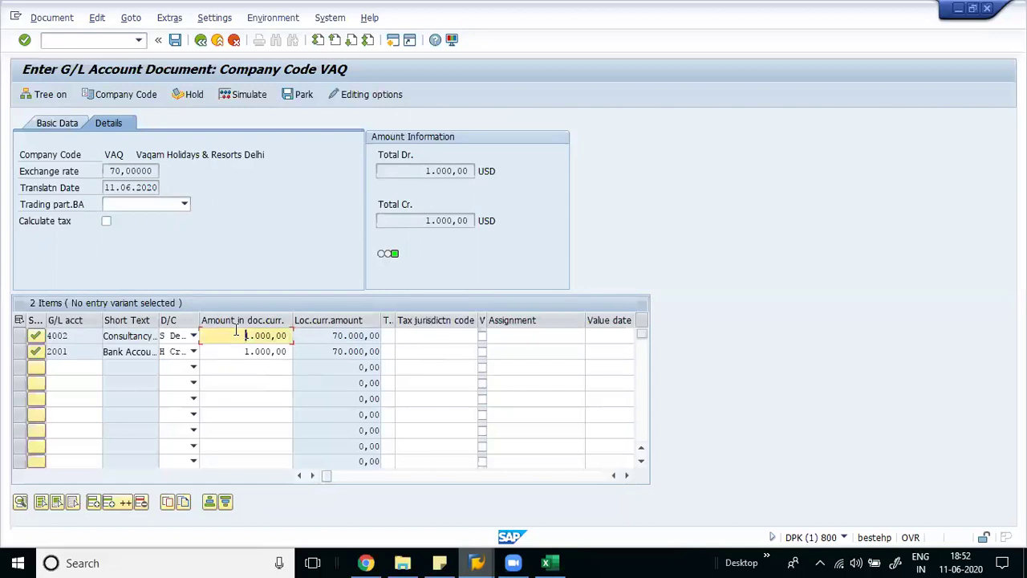
click(330, 334)
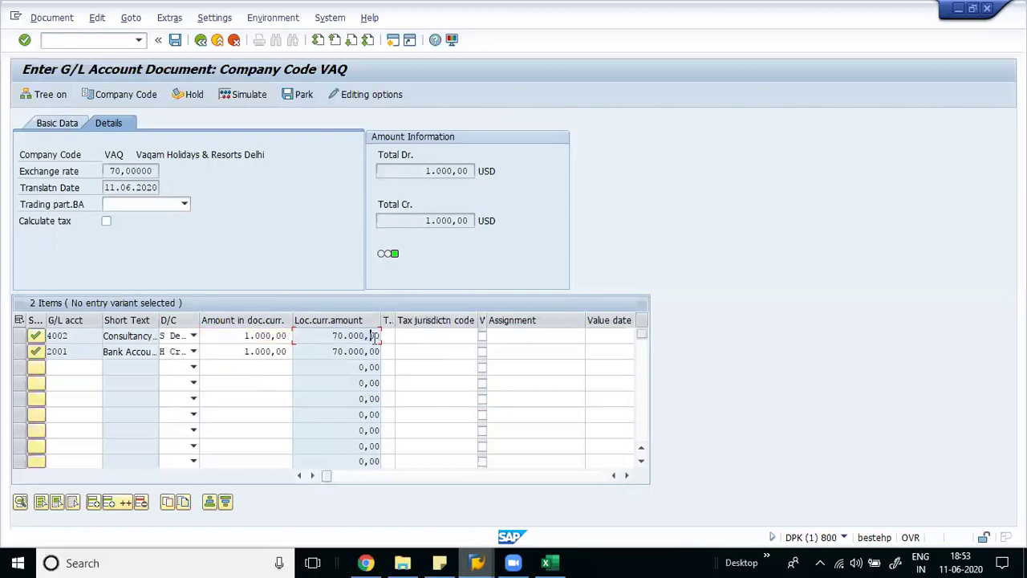
click(377, 336)
click(175, 41)
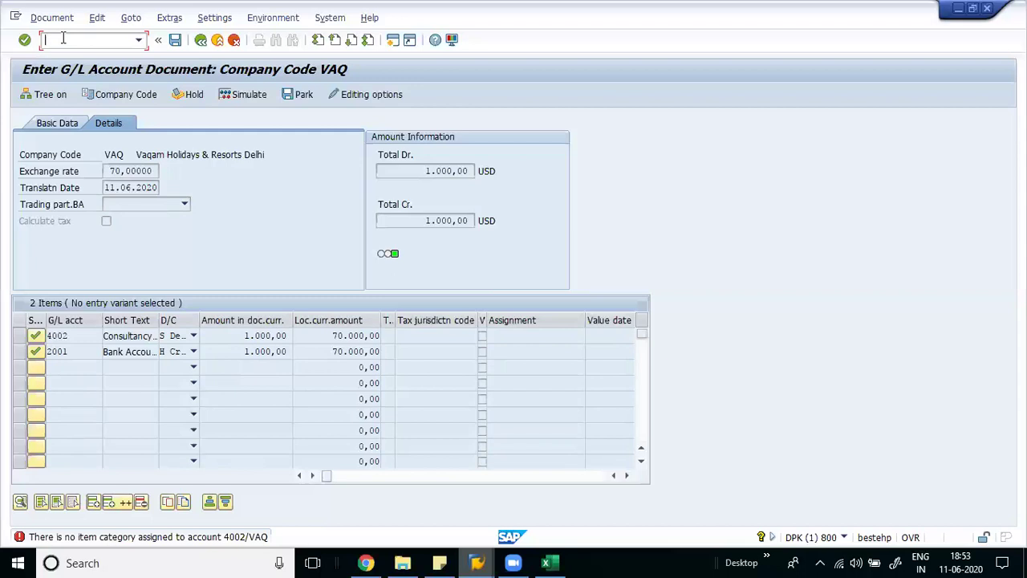
Open the SAP Reference IMG in a new session and expand General Ledger Accounting (New) under Financial Accounting (New)
key(Return)
click(74, 94)
key(Down)
key(Down)
key(Down)
key(Down)
key(Down)
key(Down)
key(Down)
key(Right)
key(Down)
key(Down)
key(Right)
key(Down)
key(Down)
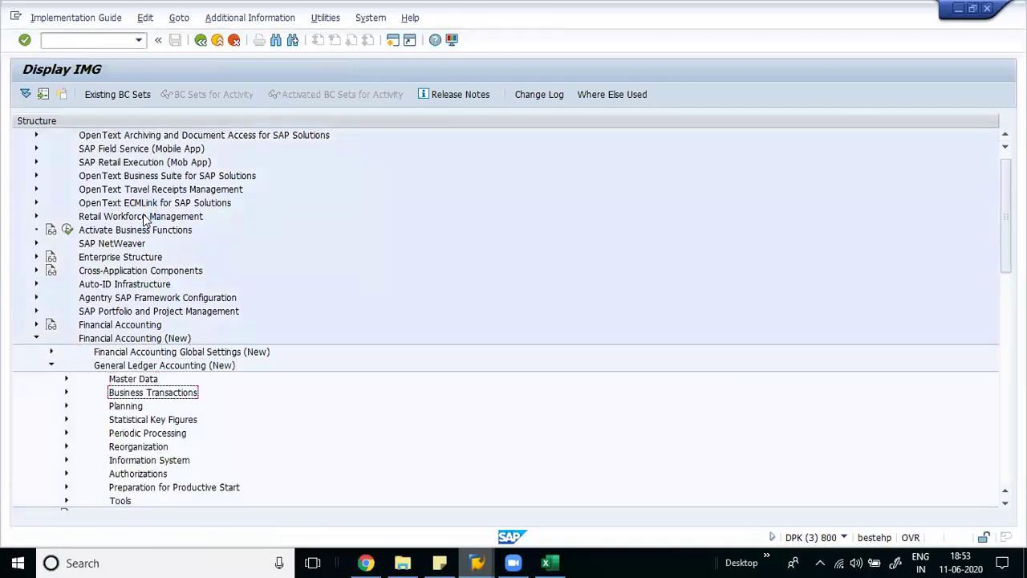
Expand Business Transactions and Document Splitting, and execute Activate Document Splitting, accepting display of the locked data
key(Right)
key(Down)
key(Down)
key(Right)
key(Down)
key(Down)
key(Down)
key(Down)
key(Down)
key(Down)
key(Down)
key(Down)
key(Down)
key(Right)
key(Return)
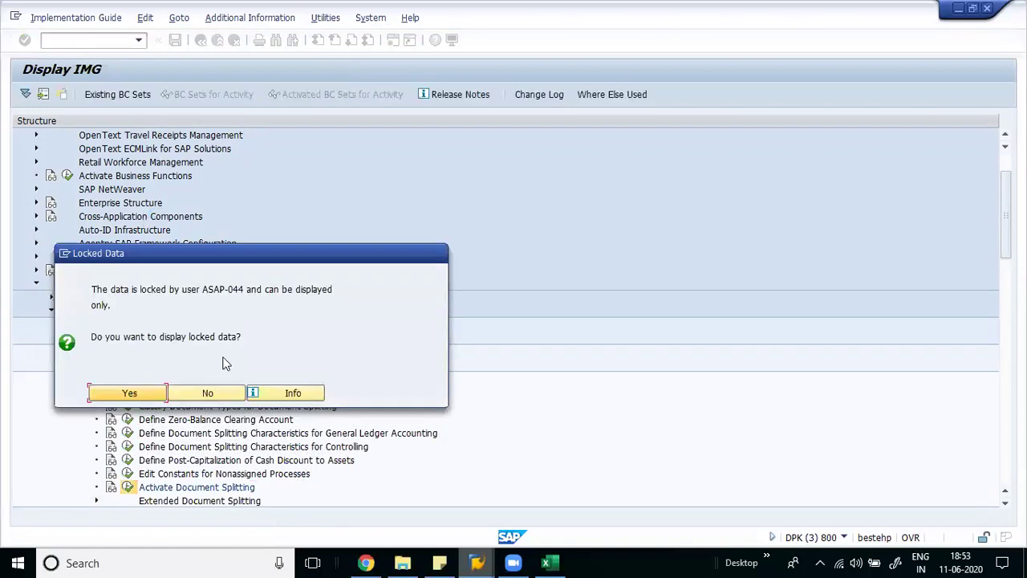
key(Return)
Open transaction SM12 for managing lock entries
click(99, 42)
text(/osm)
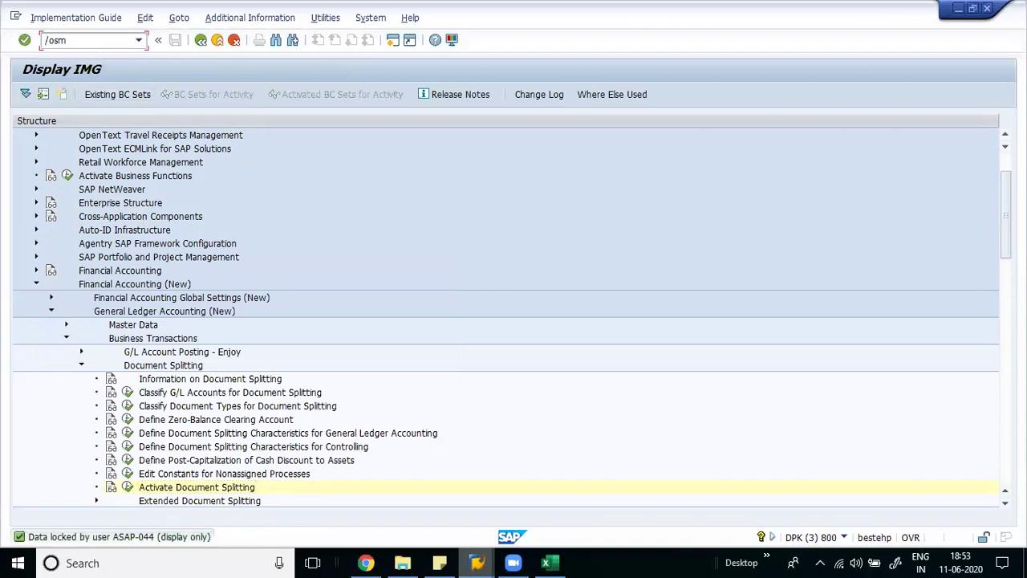
text(nsm12)
key(Return)
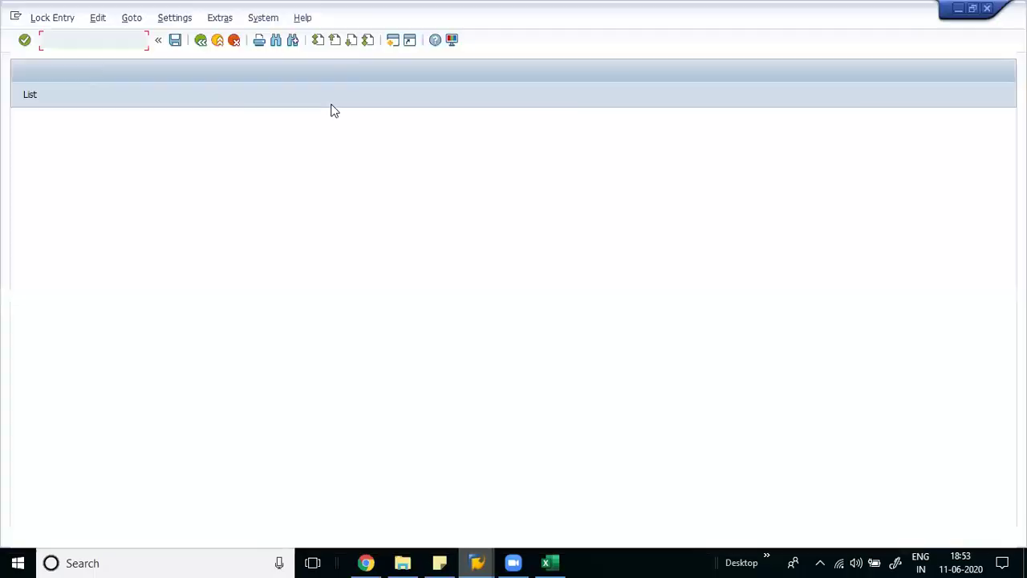
List the locking user's lock entries, delete all of them, and close the lock entry session
text(-044)
key(Return)
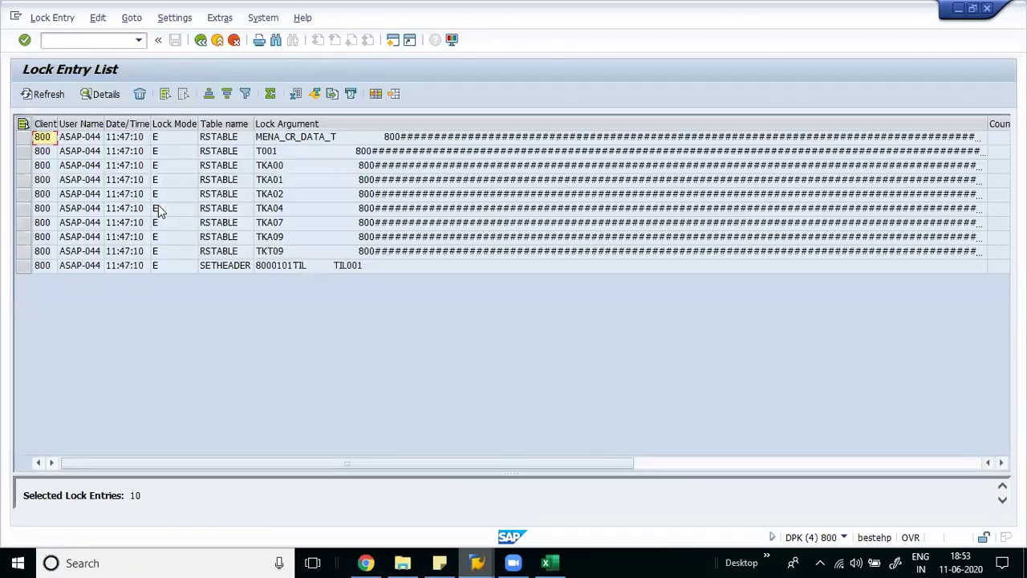
click(22, 124)
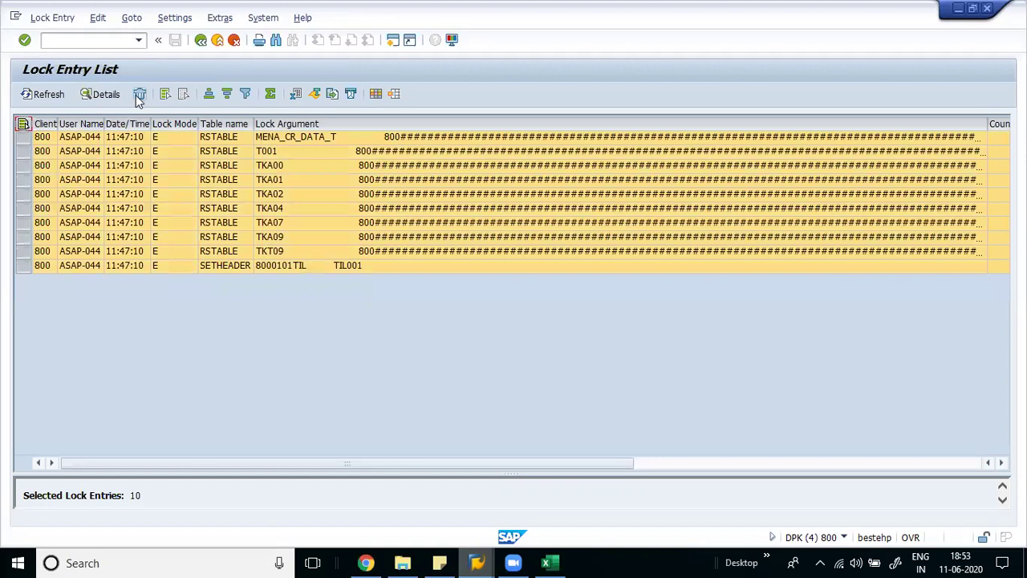
click(140, 94)
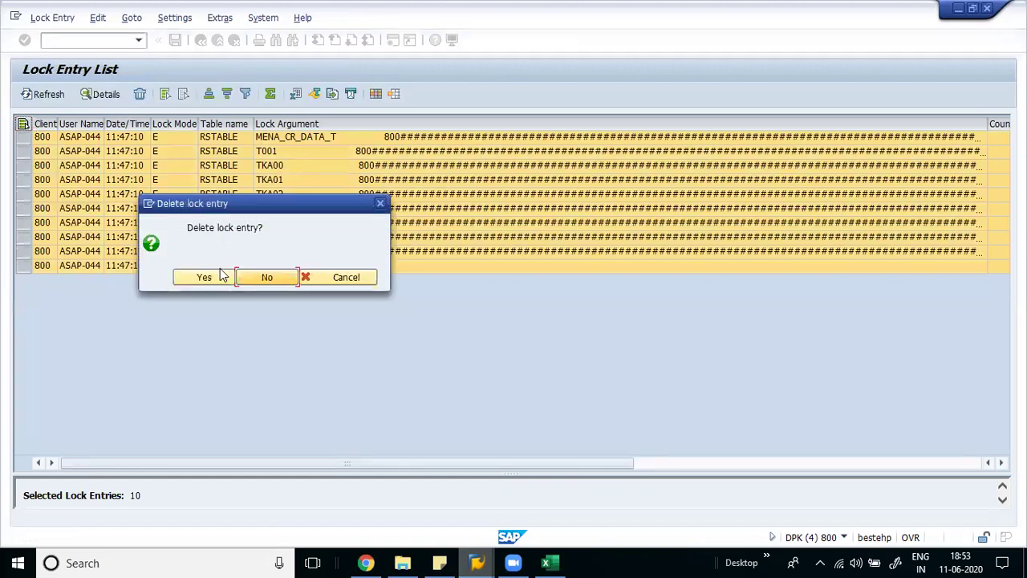
click(225, 282)
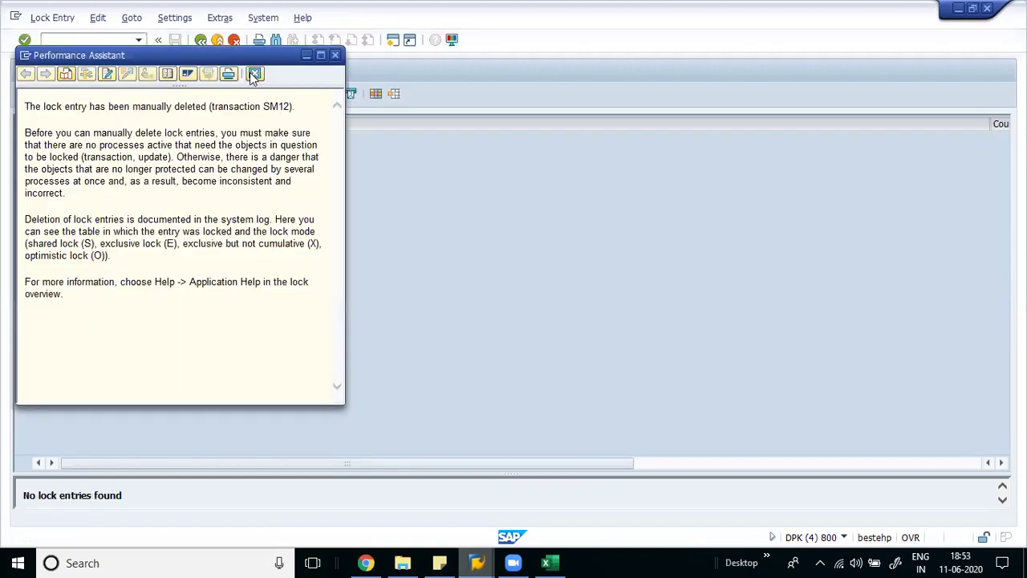
click(252, 74)
click(261, 18)
click(283, 51)
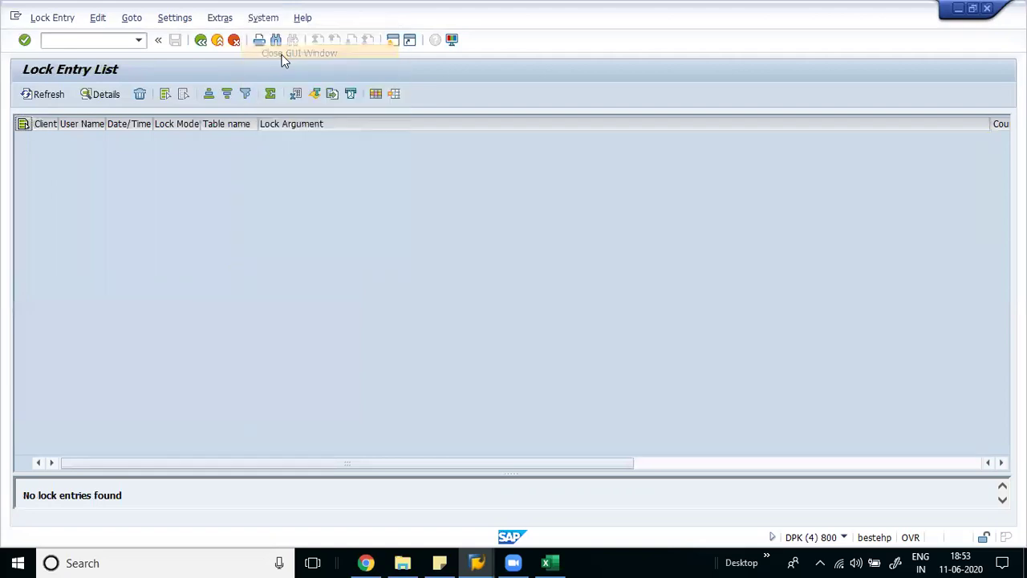
Try to mark company code VAQ as inactive under Deactivation per Company Code in Activate Document Splitting and save it
click(127, 487)
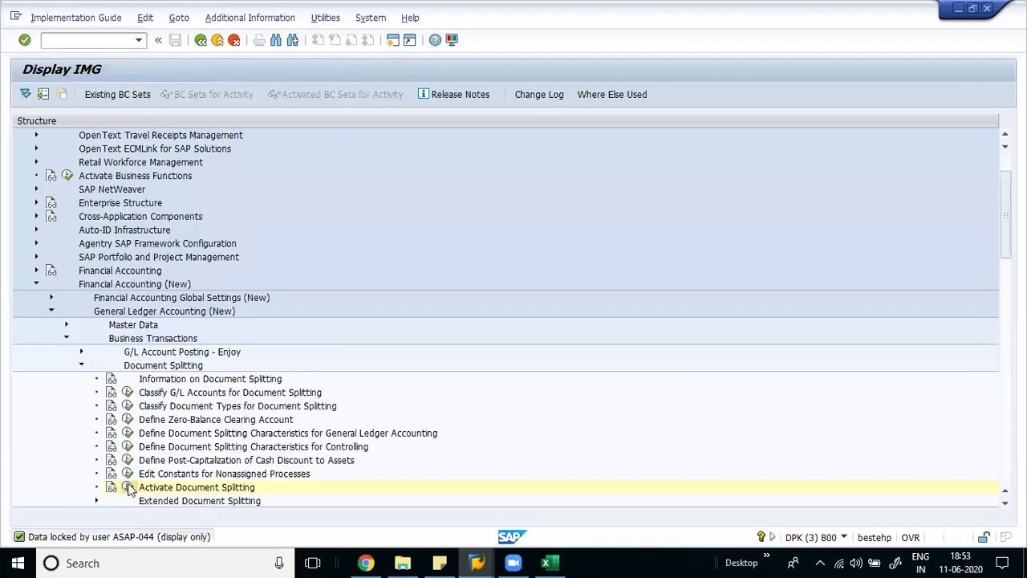
double_click(97, 146)
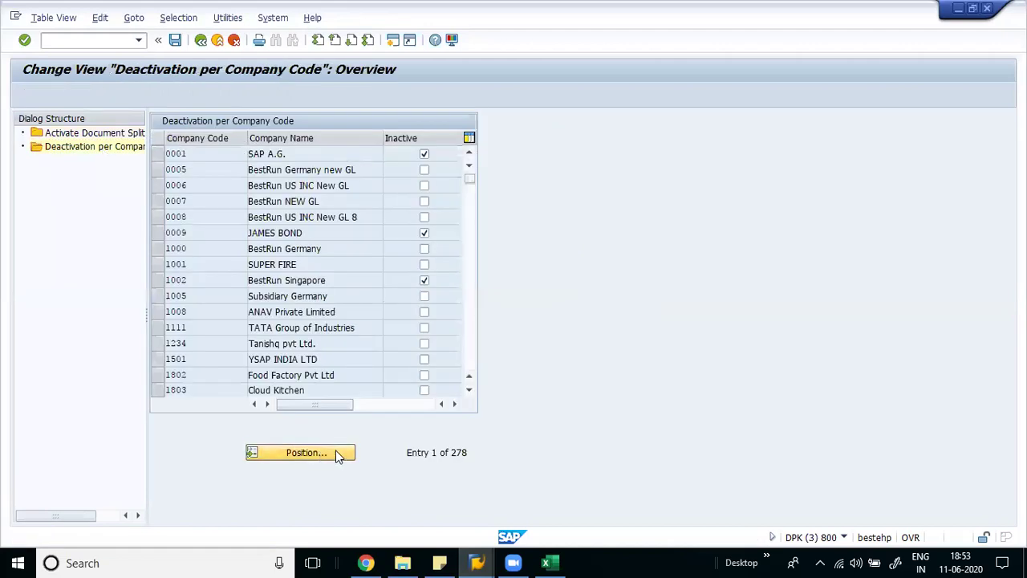
click(335, 451)
text(vaq)
key(Return)
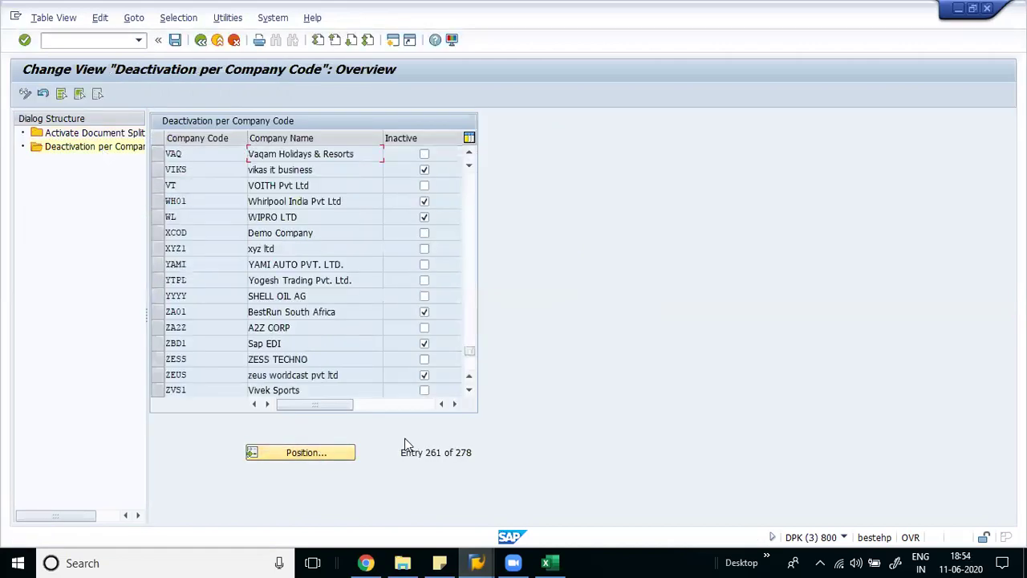
click(423, 154)
key(ctrl+s)
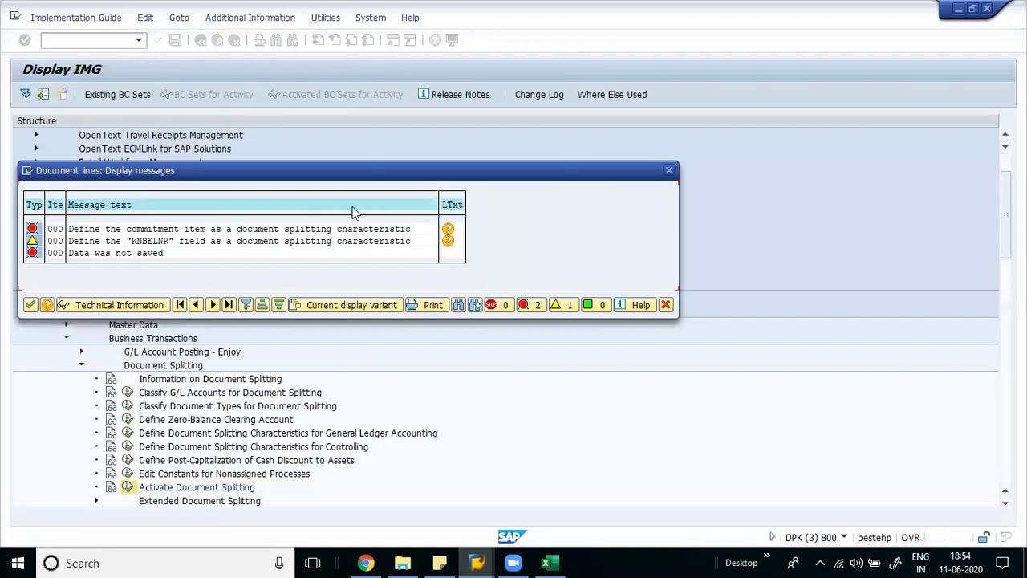
click(668, 170)
Open Maintain Table Views (SM30) and enter the table FAGL_SPLIT_ACTC
click(68, 39)
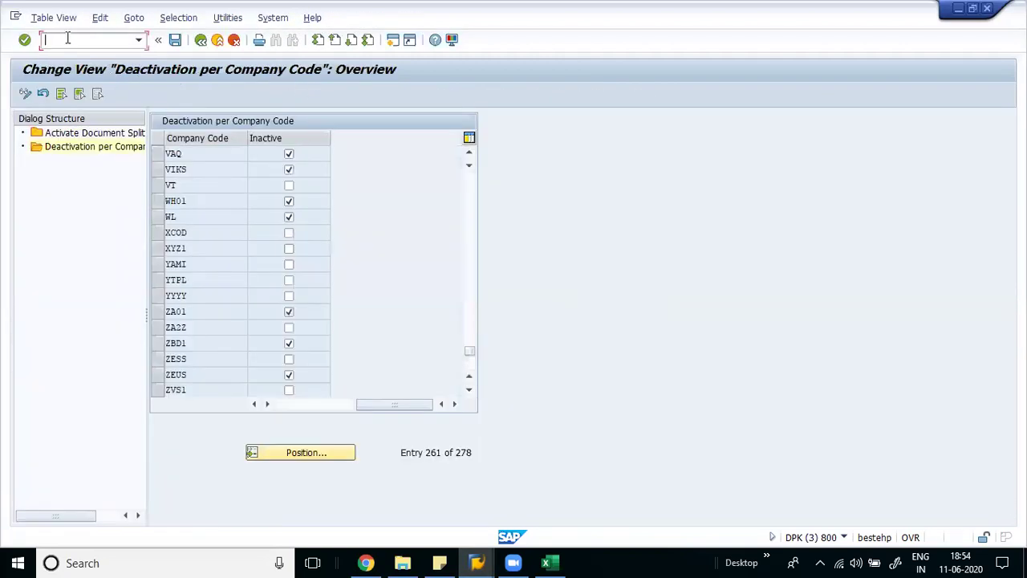
key(Return)
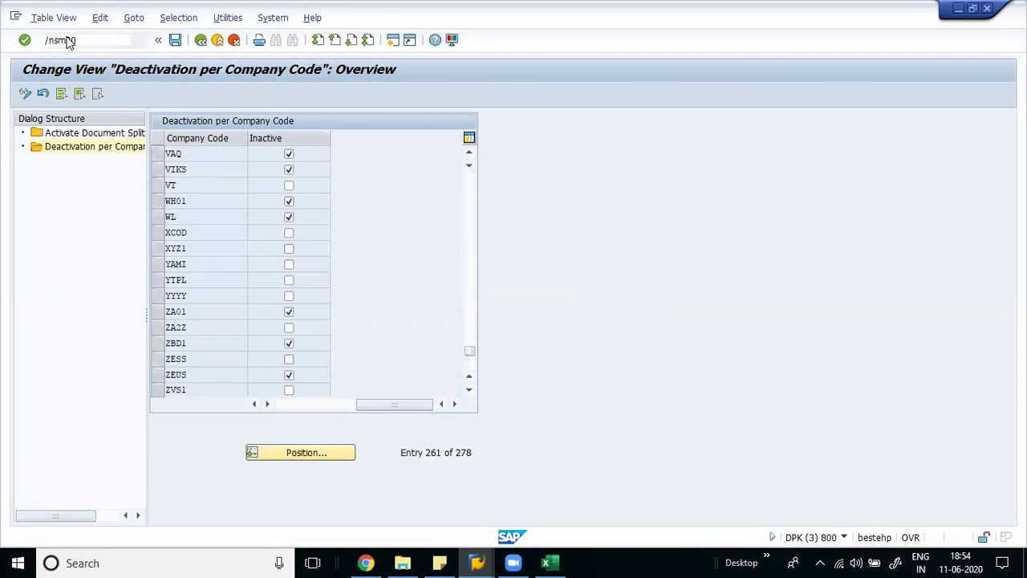
key(BackSpace)
key(Down)
key(Down)
key(Down)
key(Up)
key(Up)
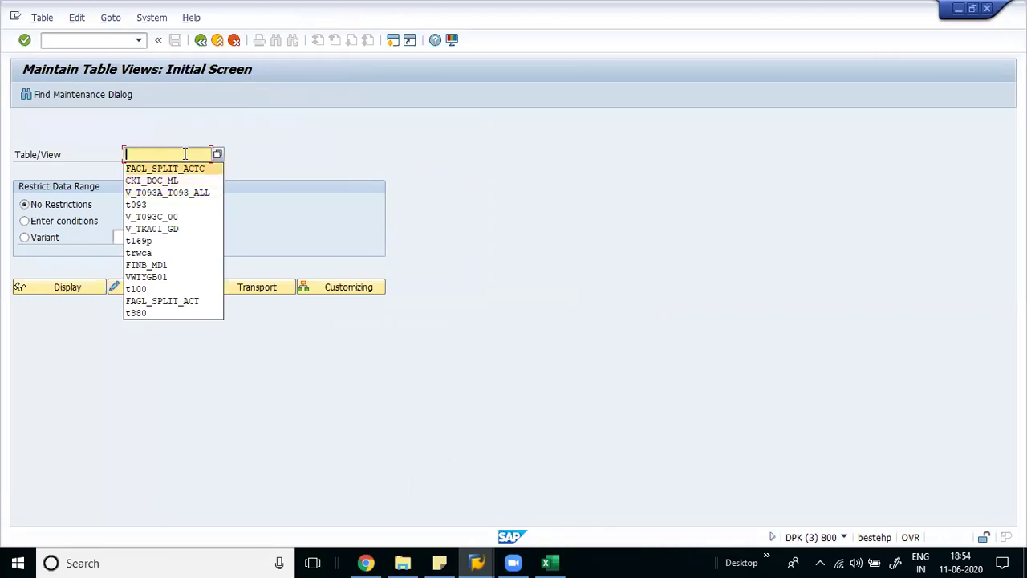
key(Return)
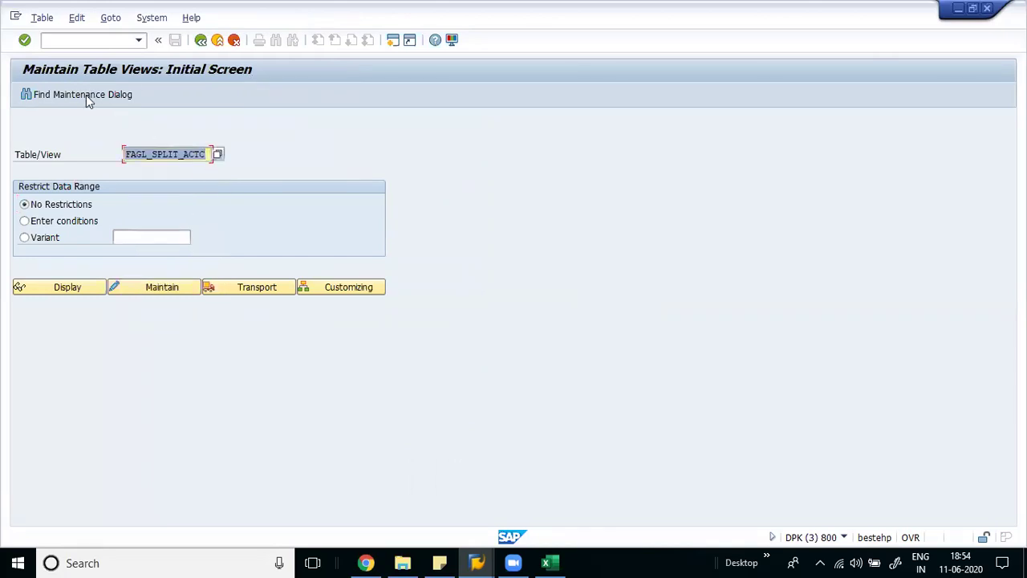
Find the table's maintenance dialogs, choose V_FAGL_SPLIT_ACT, and open it for maintenance
click(87, 94)
click(339, 255)
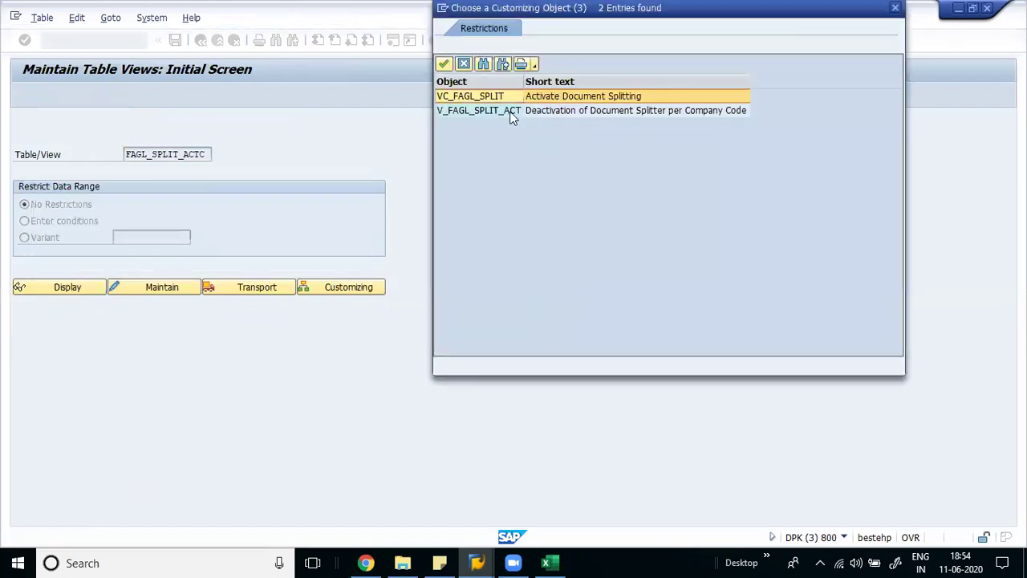
double_click(481, 111)
click(155, 289)
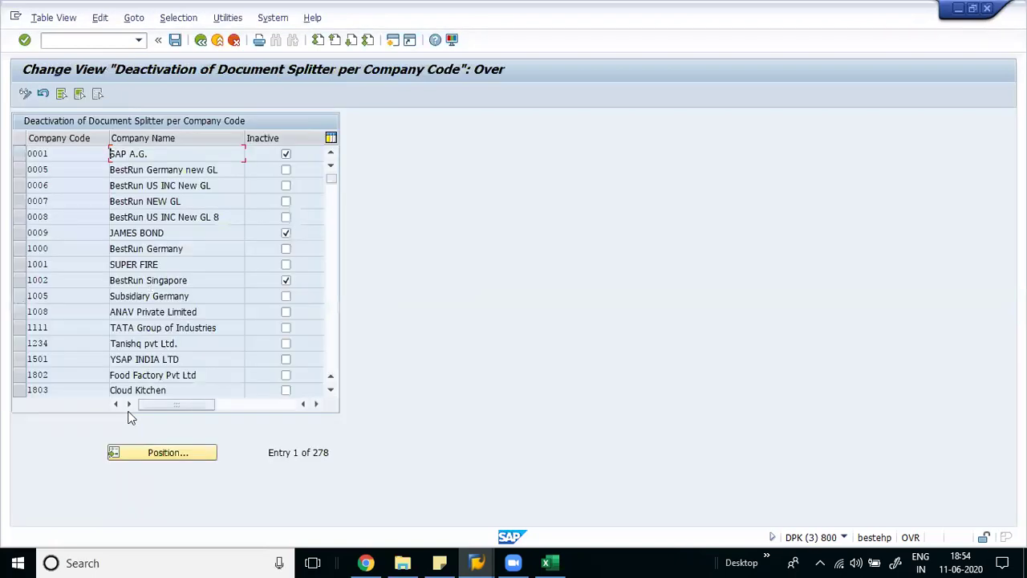
Mark company code VAQ as inactive for document splitting, save it in customizing request DPKK900477, and close the session
click(191, 459)
text(vaq)
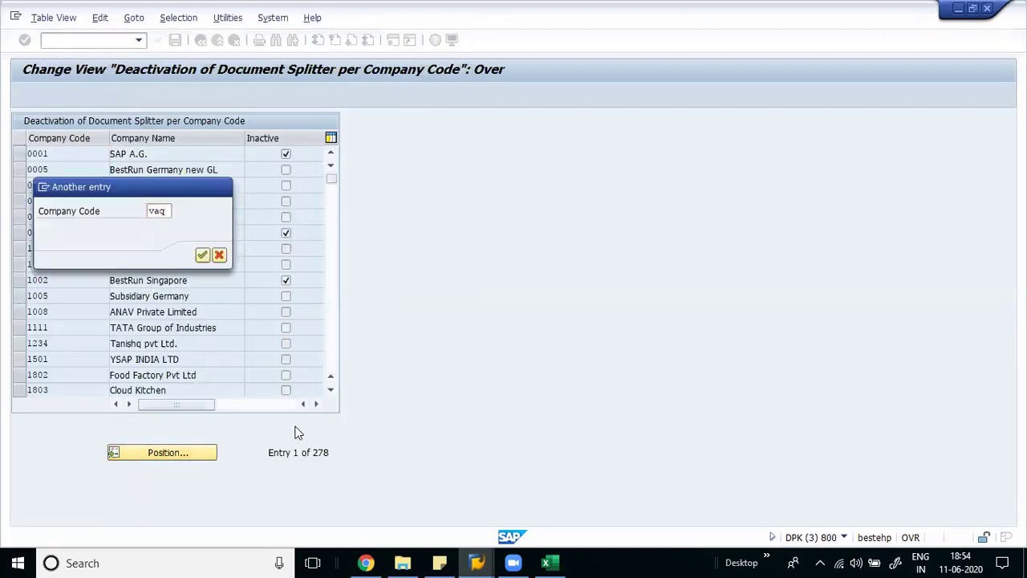
key(Return)
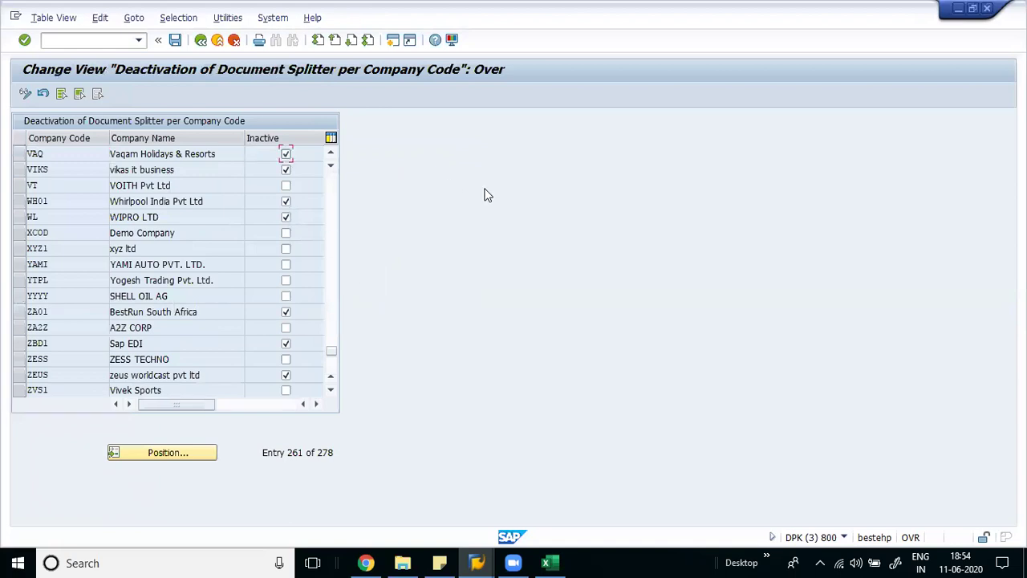
key(ctrl+s)
click(222, 255)
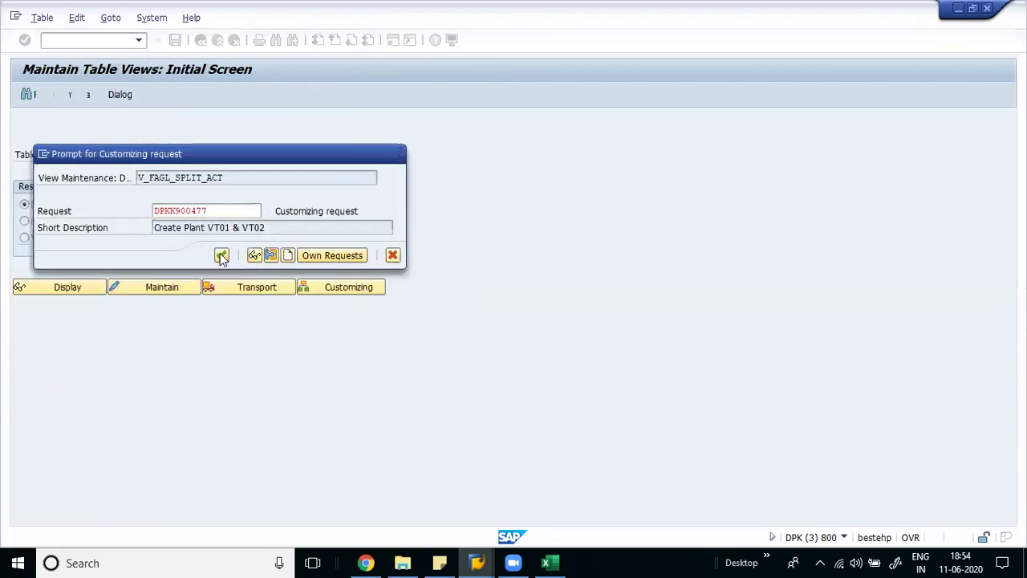
click(276, 17)
click(295, 52)
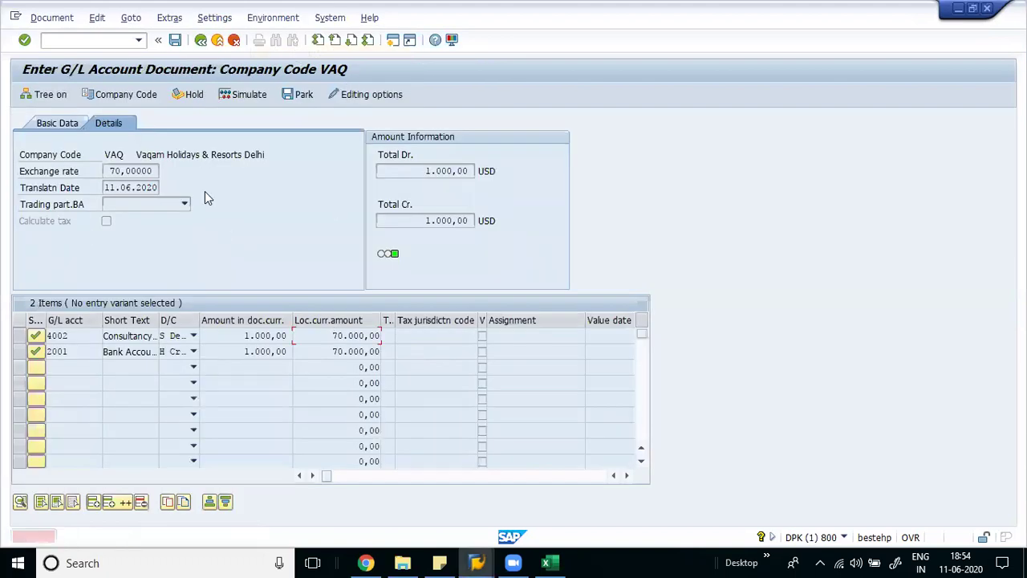
Discard the unposted G/L document and enter a new header dated 11.06.2020 in USD with header text "Consultancy Paid"
click(233, 42)
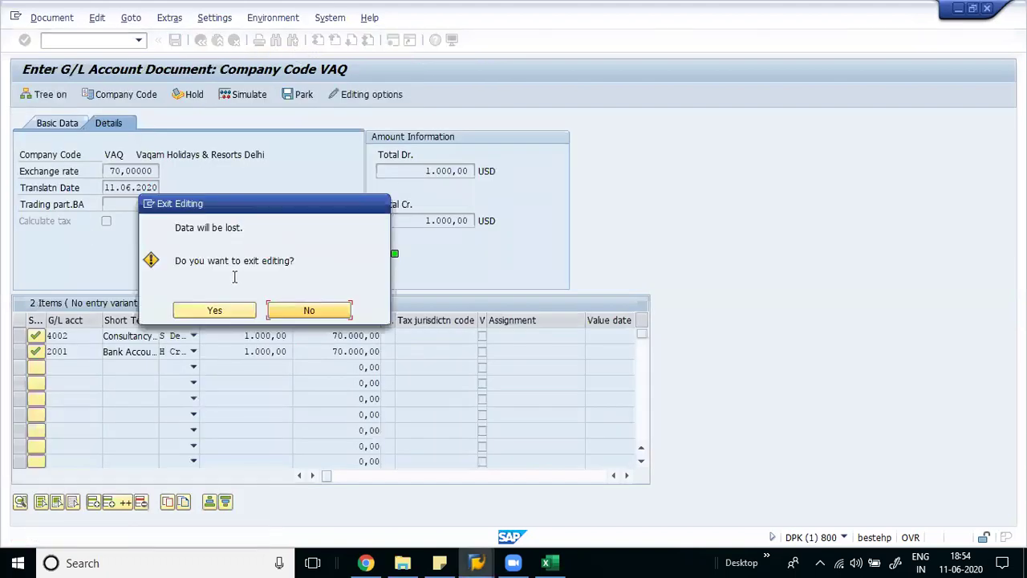
click(217, 311)
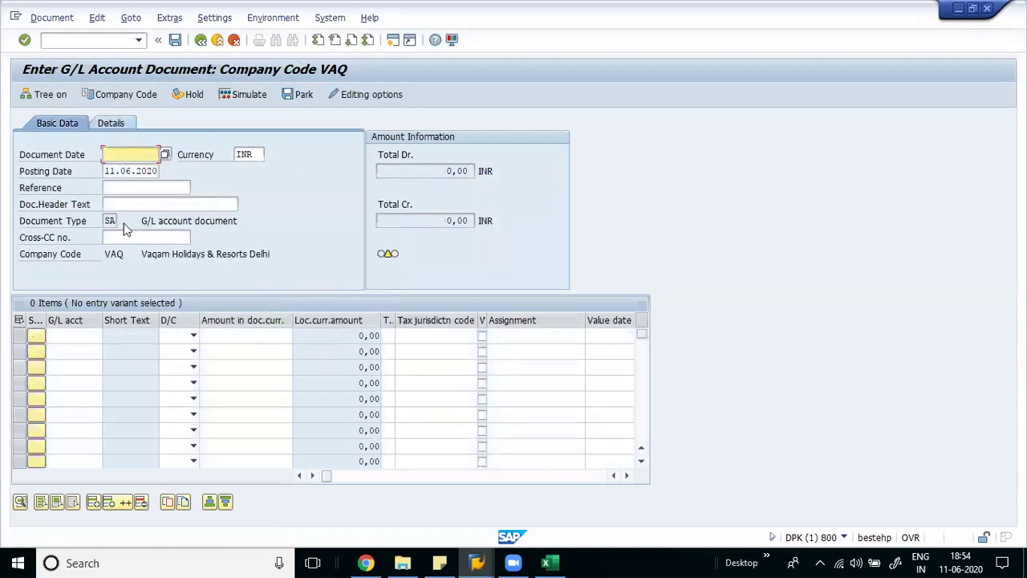
text(11062020)
key(Tab)
key(BackSpace)
text(USD)
key(Tab)
key(Tab)
key(Tab)
text(Consultancy Paid)
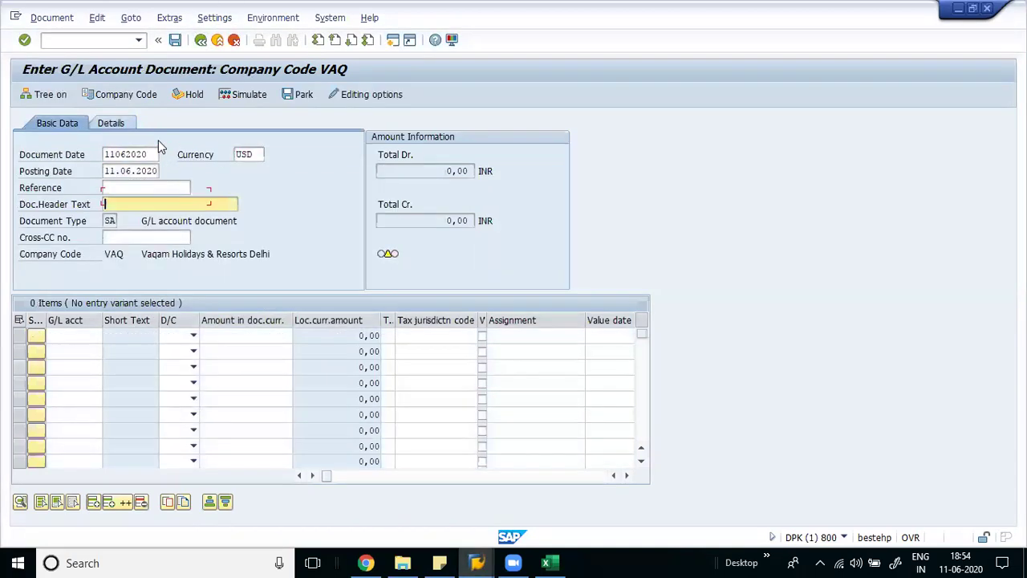
key(Return)
Enter a 1.000,00 USD debit to G/L account 4002 and a 1.000,00 USD credit to account 2001
key(shift+Tab)
text(4002)
key(Down)
key(Return)
key(Up)
key(Tab)
key(Tab)
key(s)
key(Down)
key(h)
key(Up)
key(Tab)
key(Return)
key(Down)
key(Down)
key(Return)
key(Return)
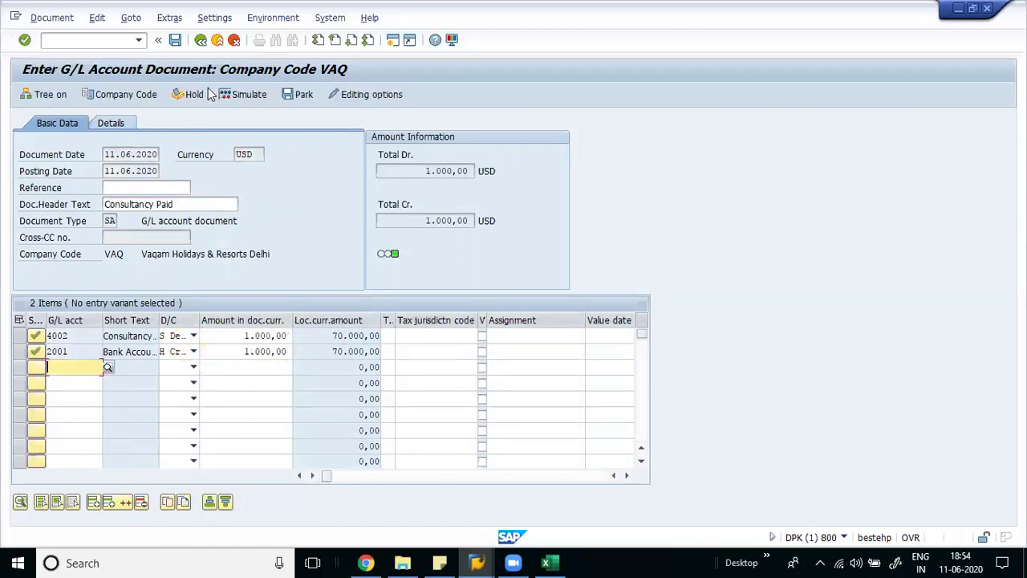
Simulate the G/L document and check the line item amounts in document currency
click(243, 97)
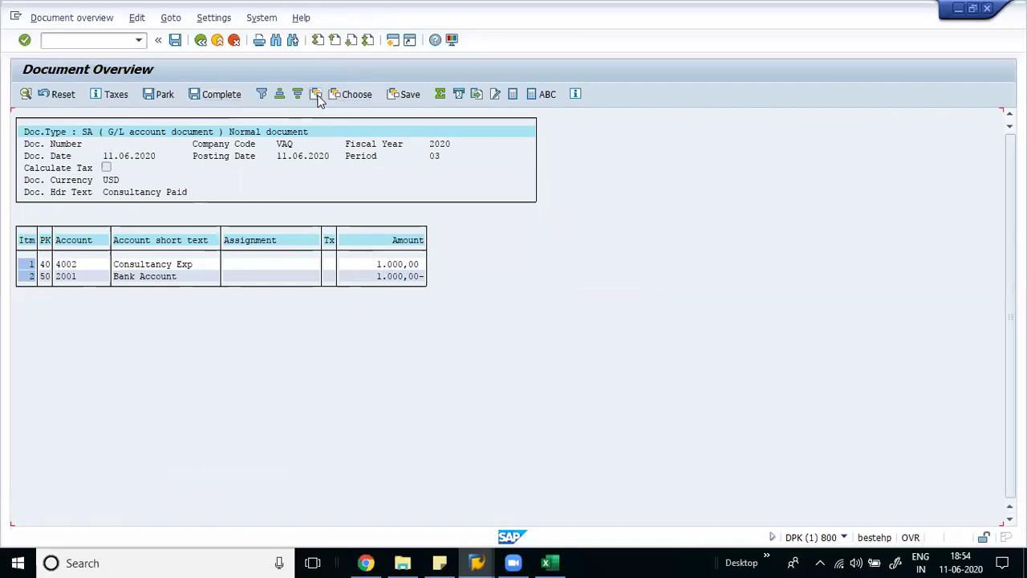
drag(369, 266, 423, 279)
click(424, 279)
Add the Account Type, Debit/Credit Ind. and Amount in LC columns to the document overview layout and apply it
click(317, 96)
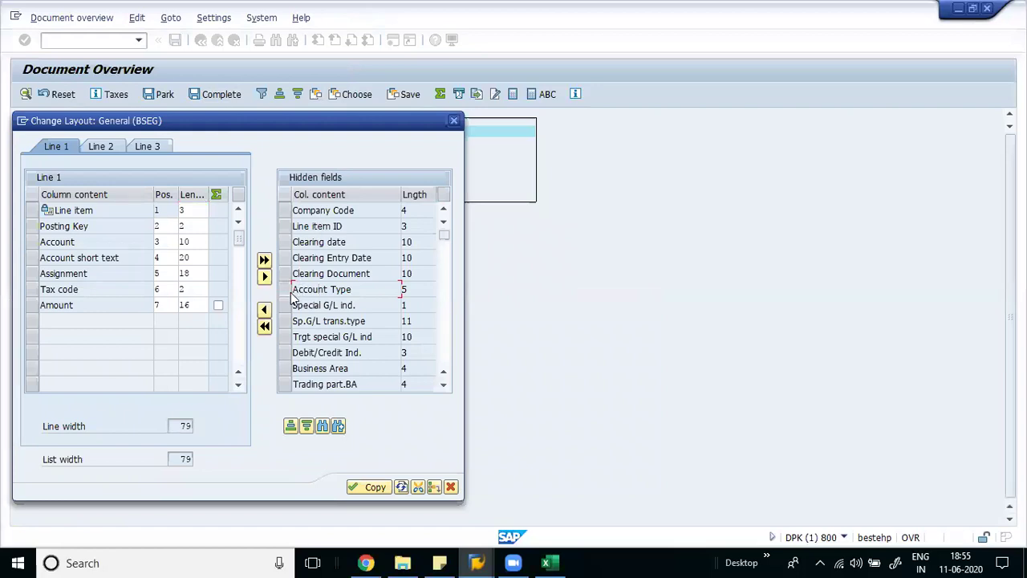
click(299, 289)
click(264, 309)
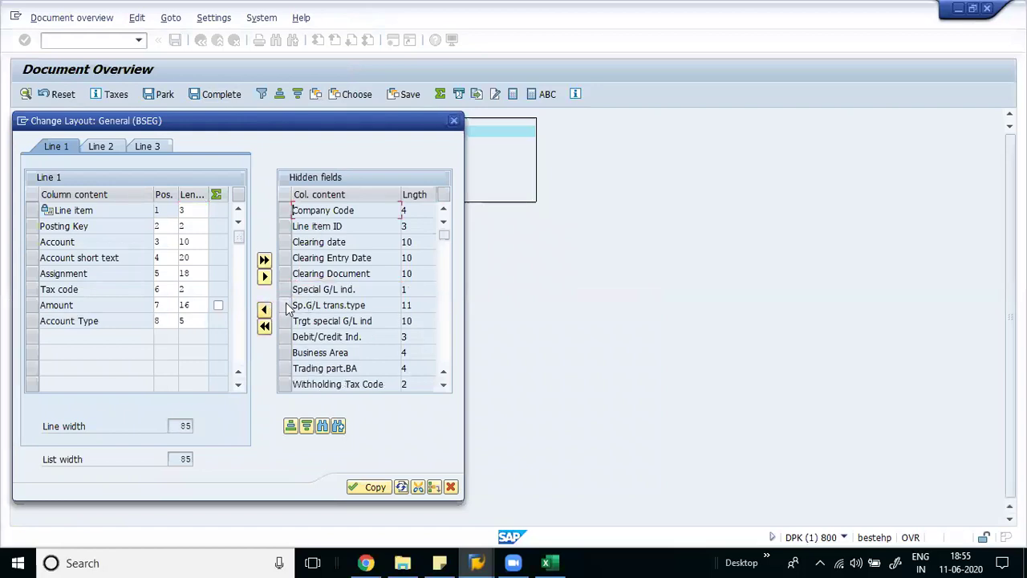
click(291, 336)
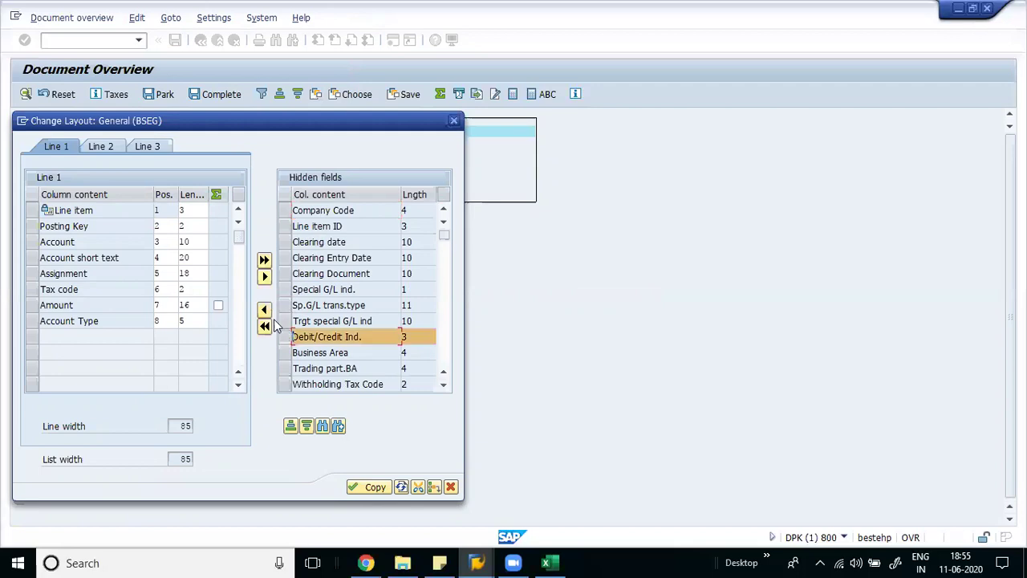
click(264, 310)
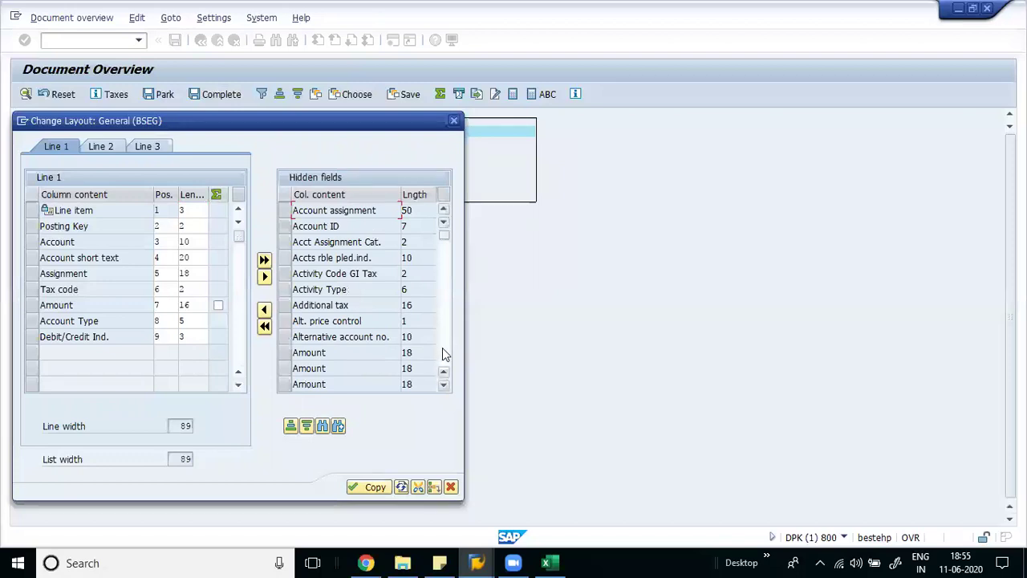
scroll(443, 352, down, 3)
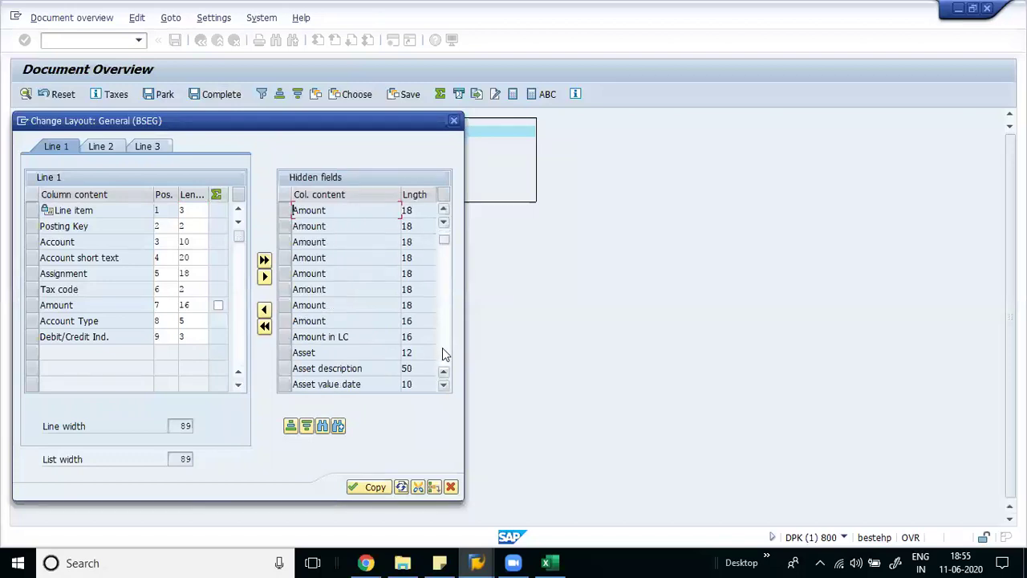
click(285, 337)
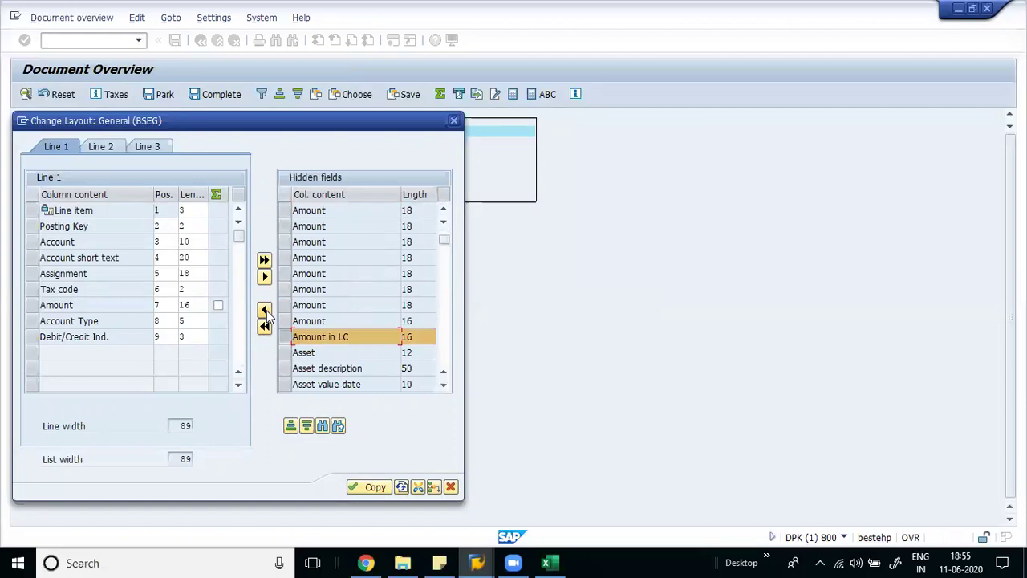
click(264, 311)
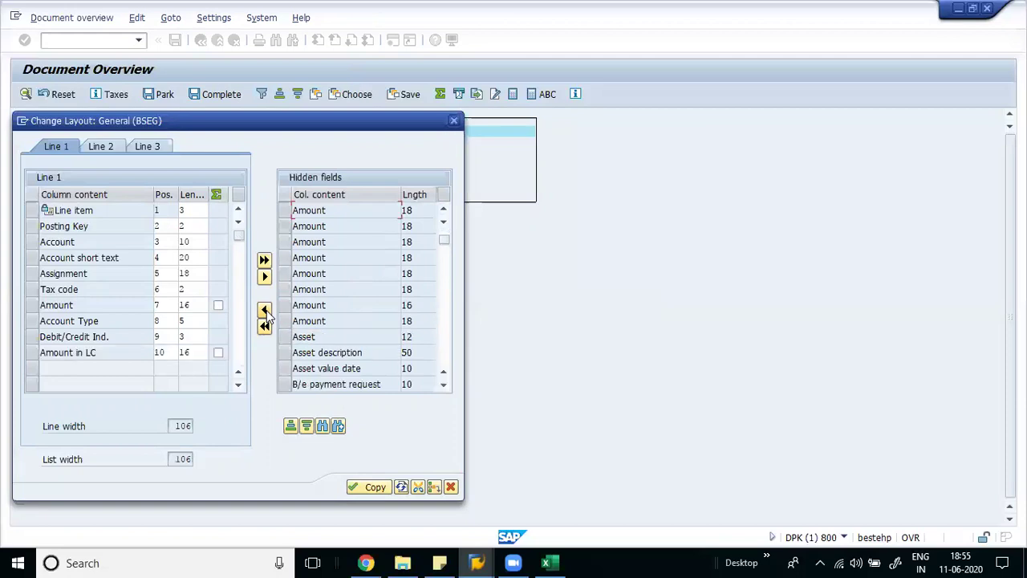
click(369, 487)
Check the first line's local-currency amount, review and reapply the column layout, and select the document number field
drag(509, 266, 597, 272)
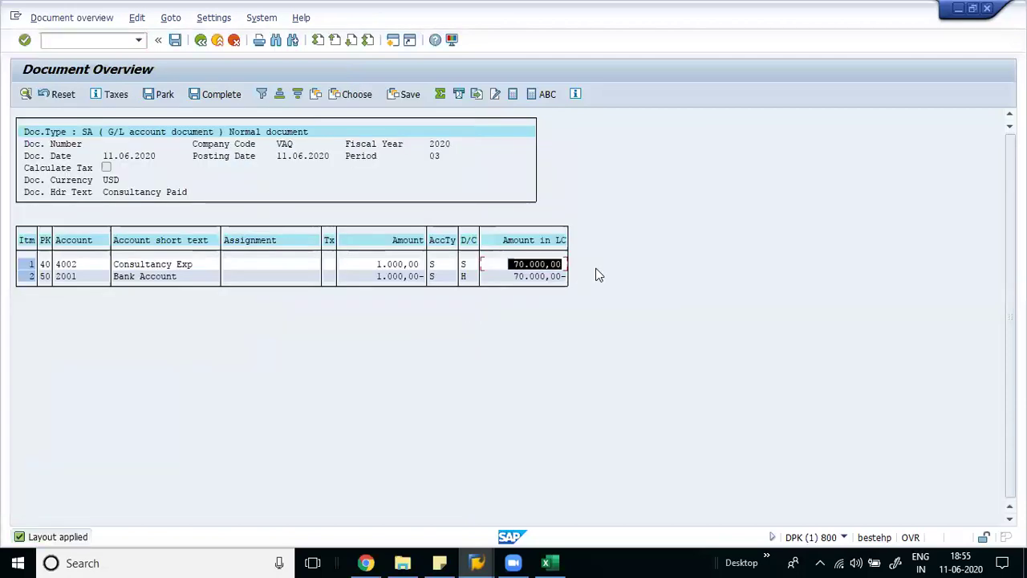
click(316, 97)
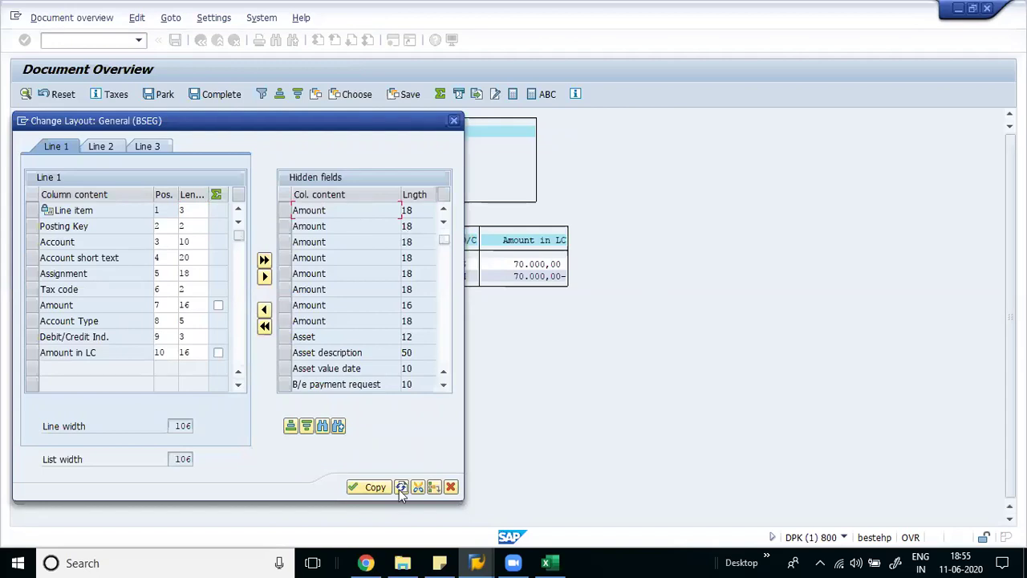
click(371, 487)
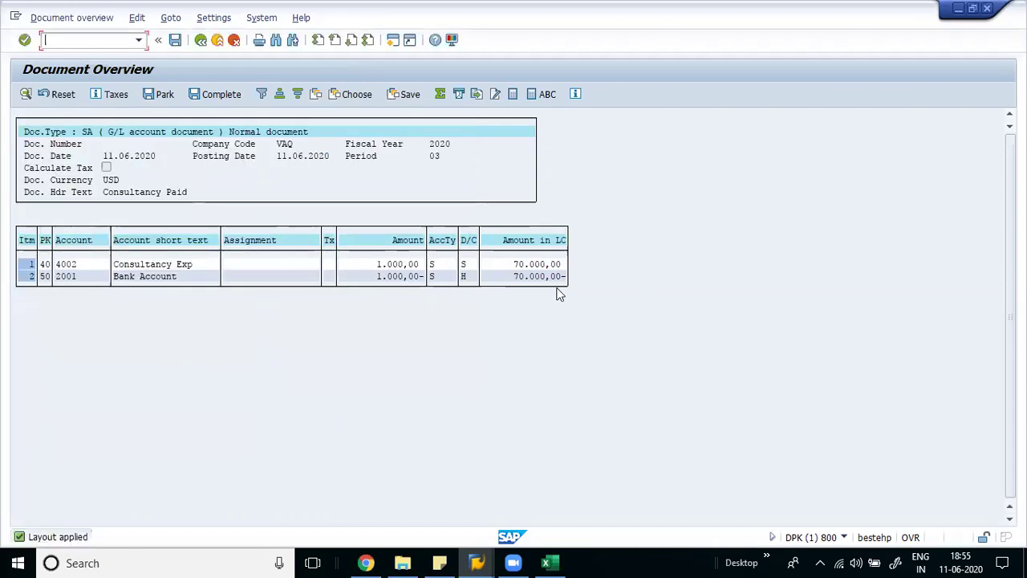
click(108, 148)
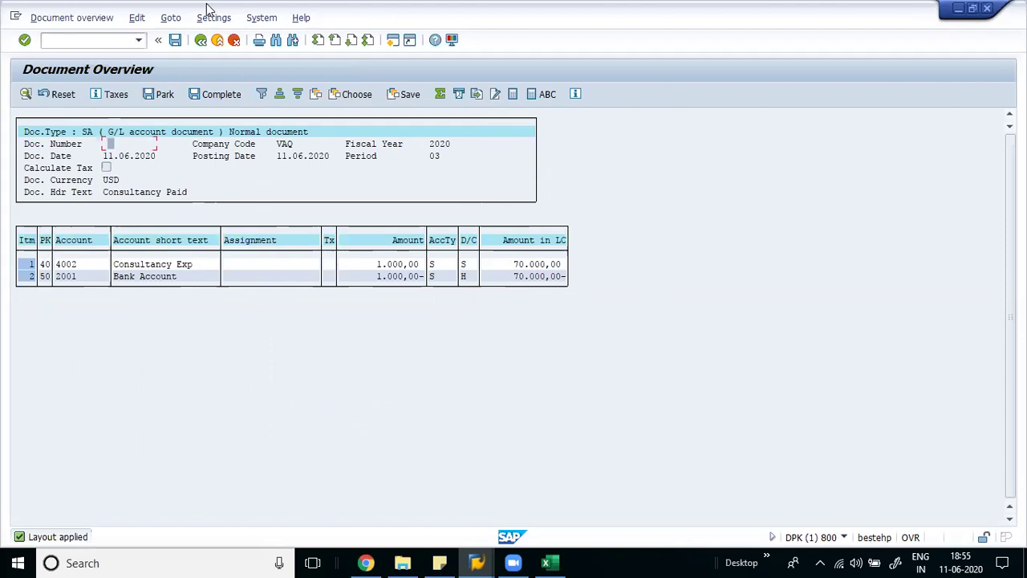
Post the G/L account document and return to the SAP Easy Access menu
click(174, 41)
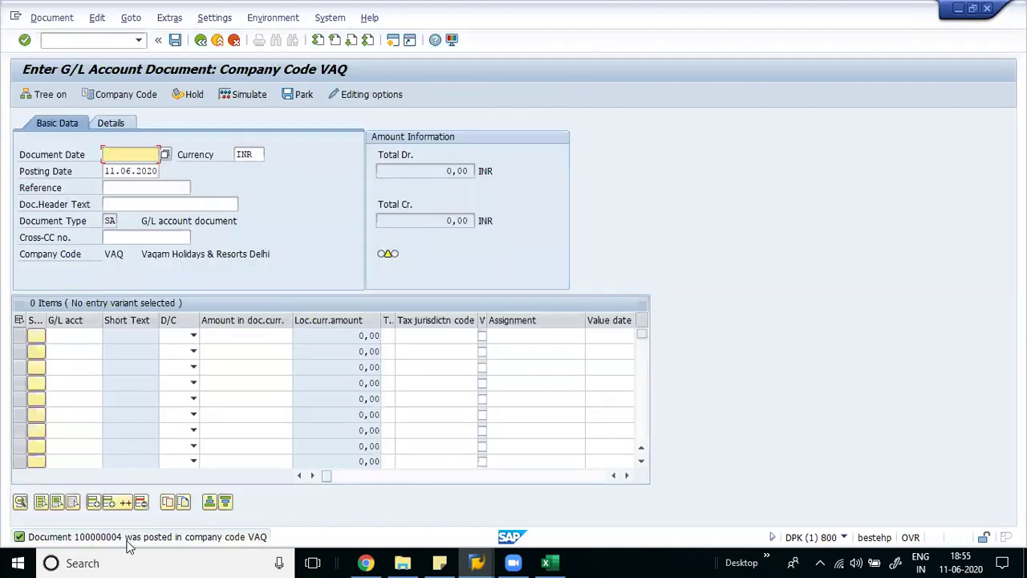
click(223, 41)
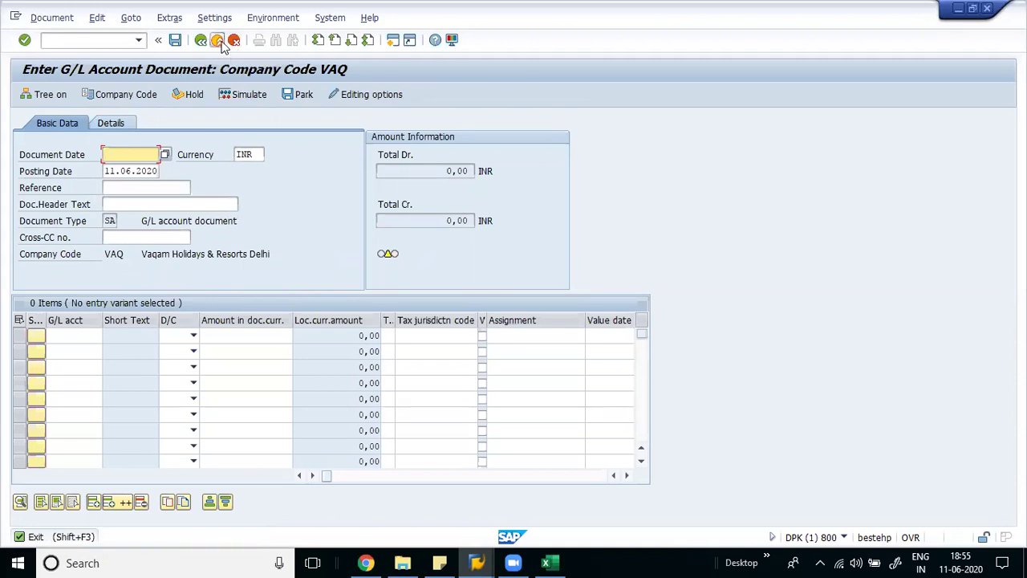
click(215, 311)
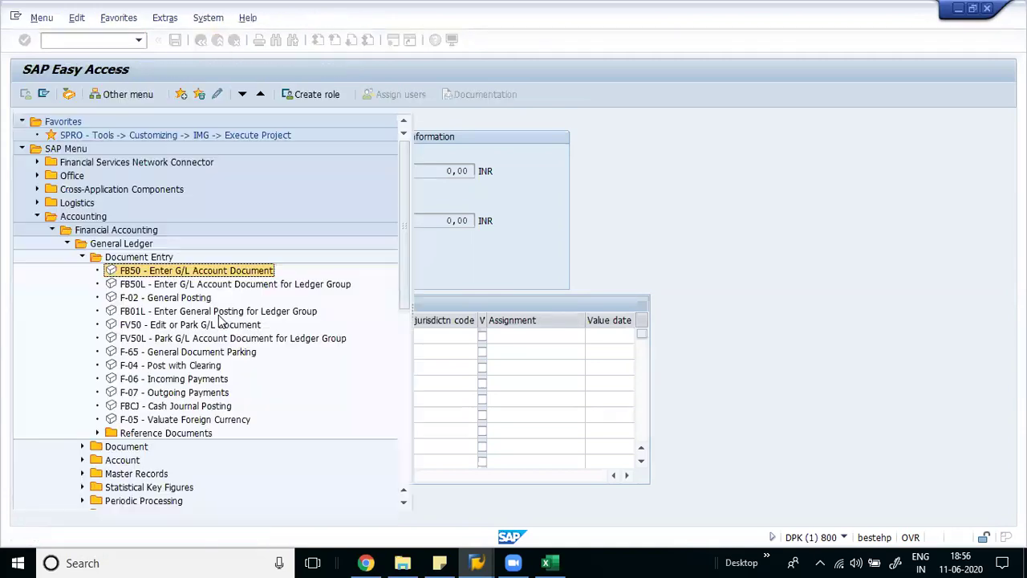
Display the open line items of G/L account 4002 in company code VAQ and check the amount in local currency
click(81, 258)
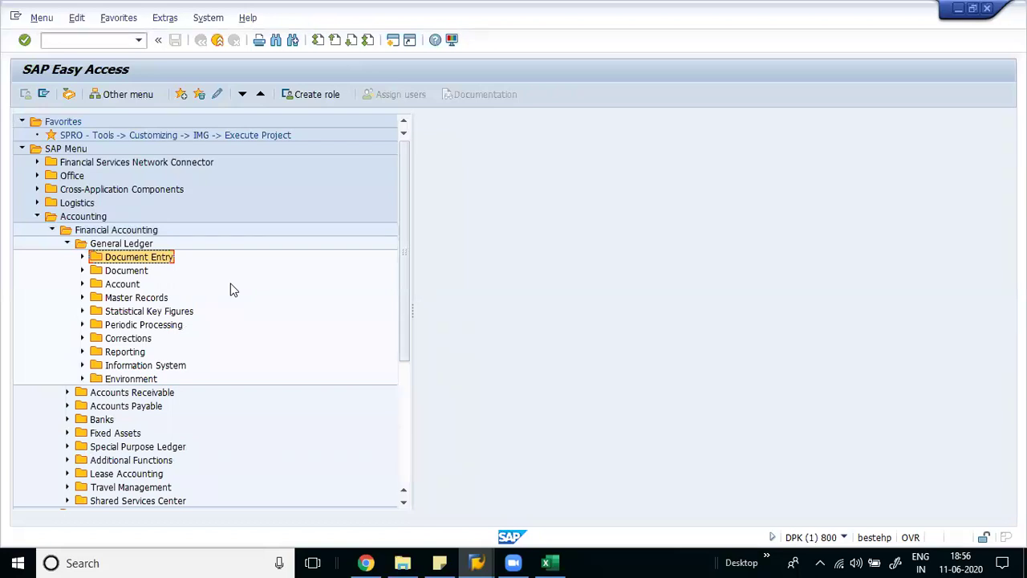
key(Down)
key(Down)
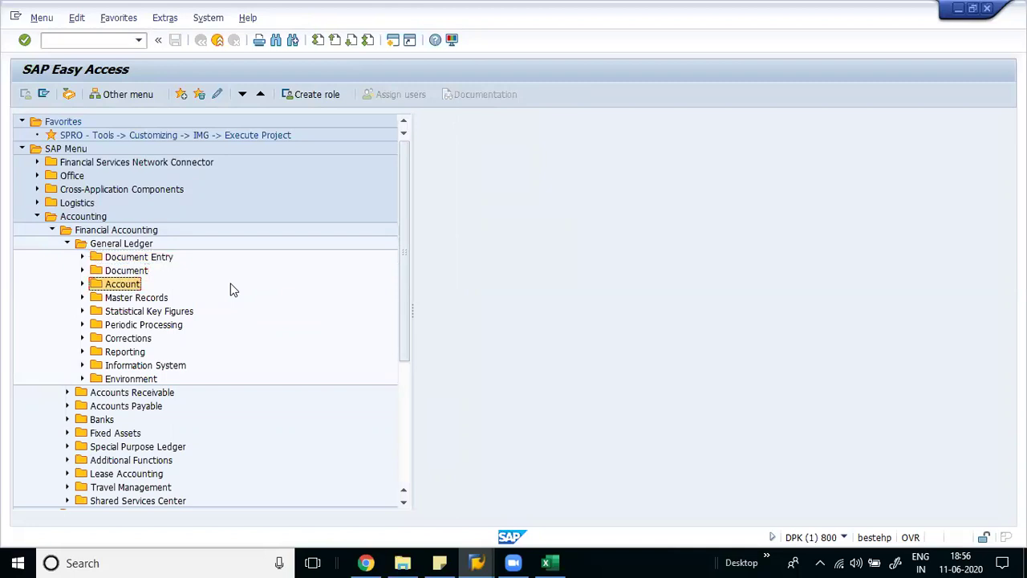
key(Right)
key(Down)
key(Return)
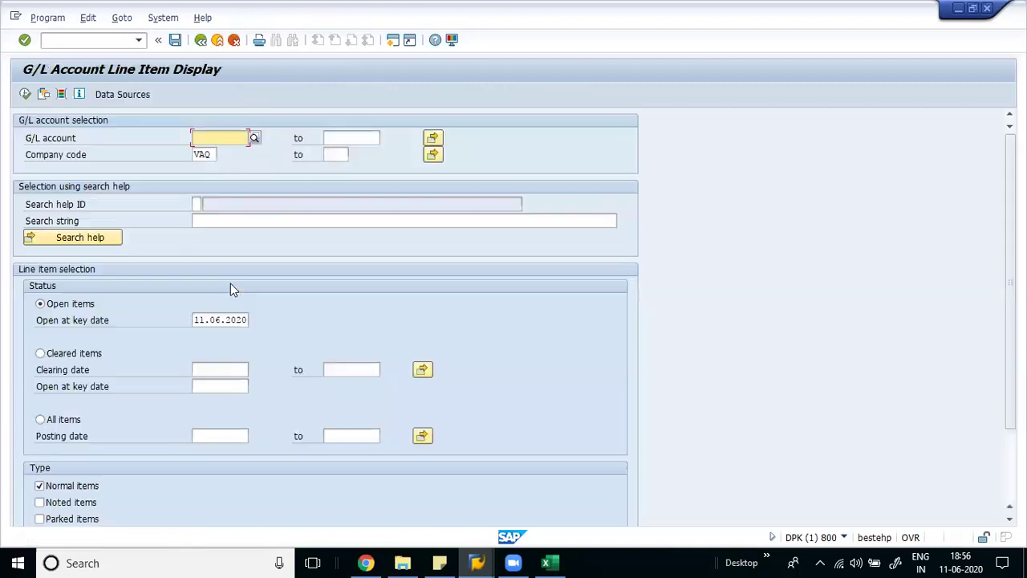
text(4002)
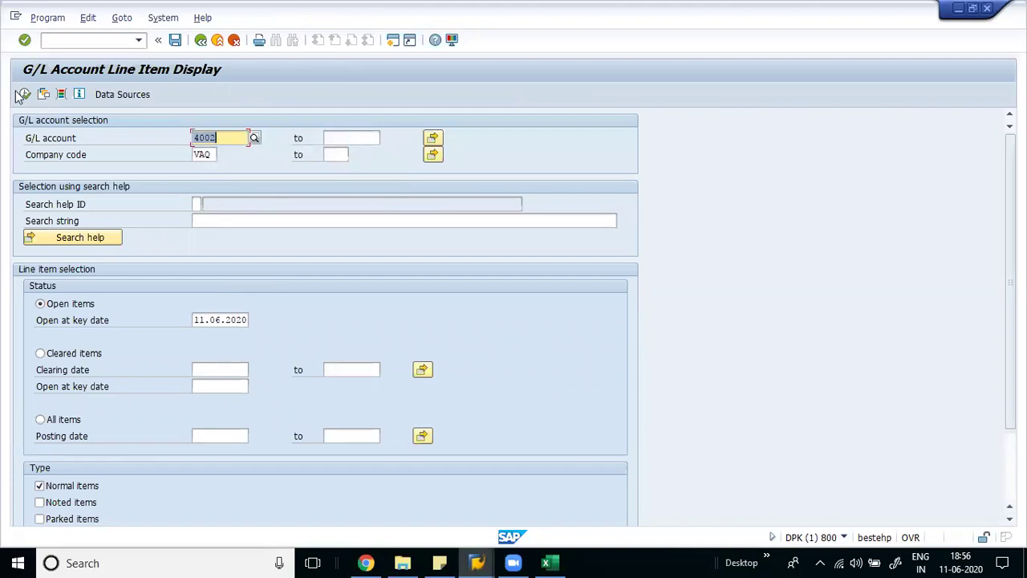
click(25, 94)
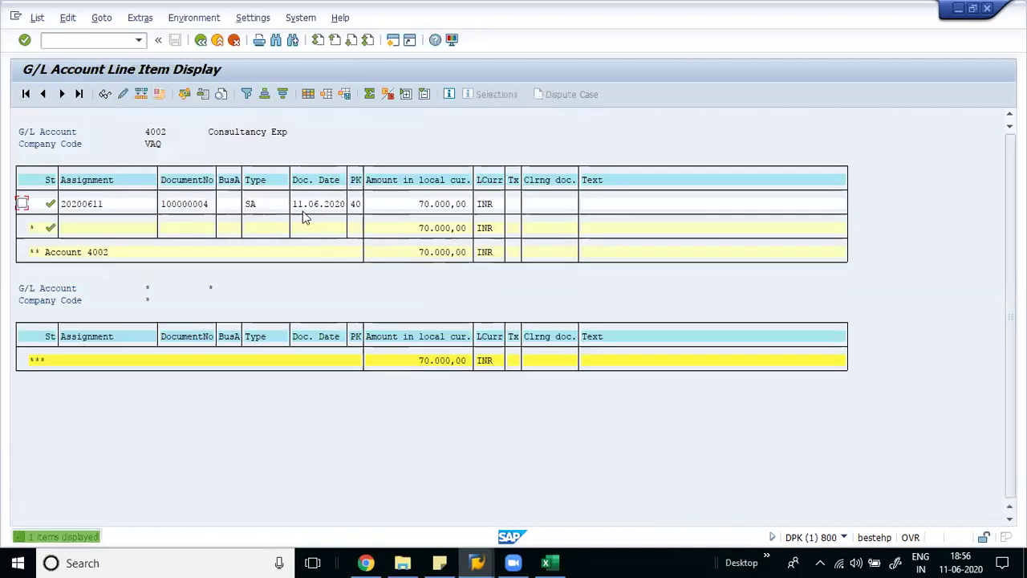
click(423, 207)
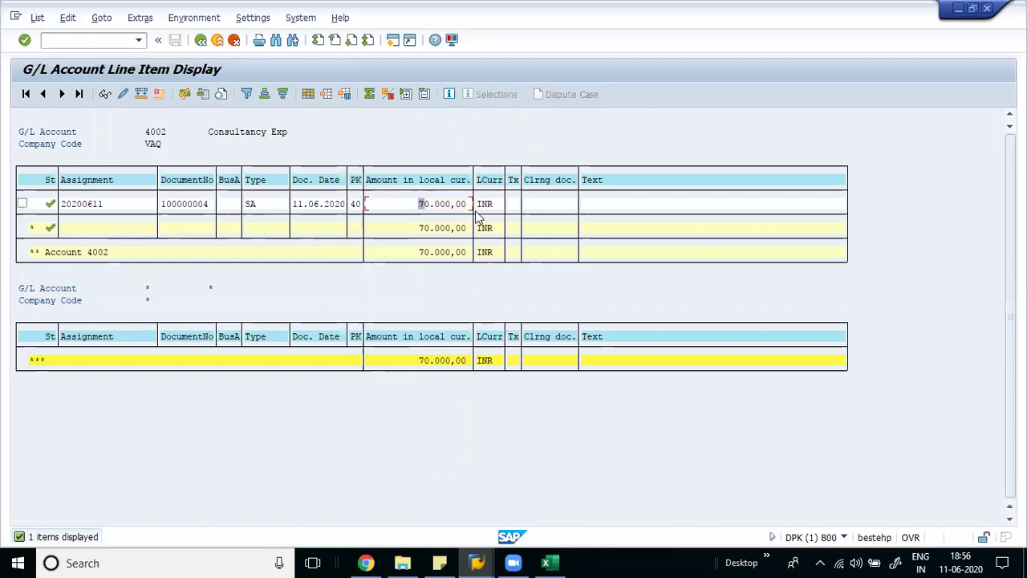
Add the Amount in doc. curr. and Document currency columns to the line item layout and apply it
click(307, 94)
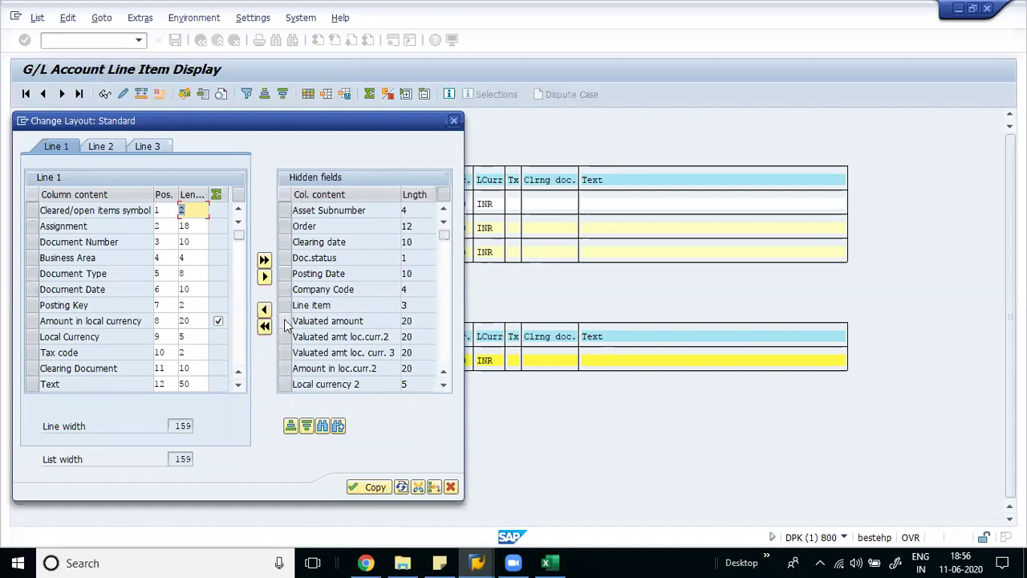
click(350, 210)
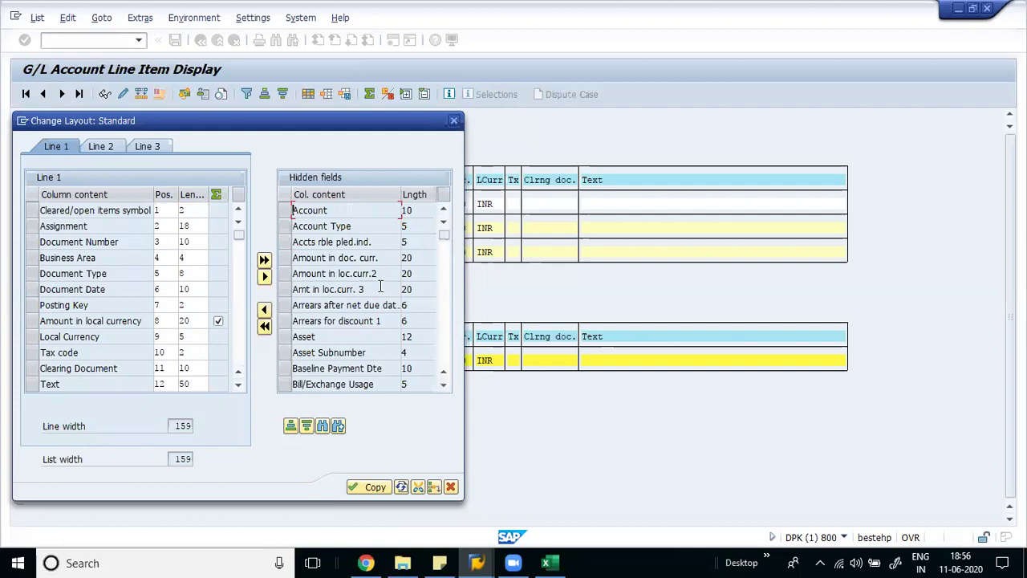
click(294, 259)
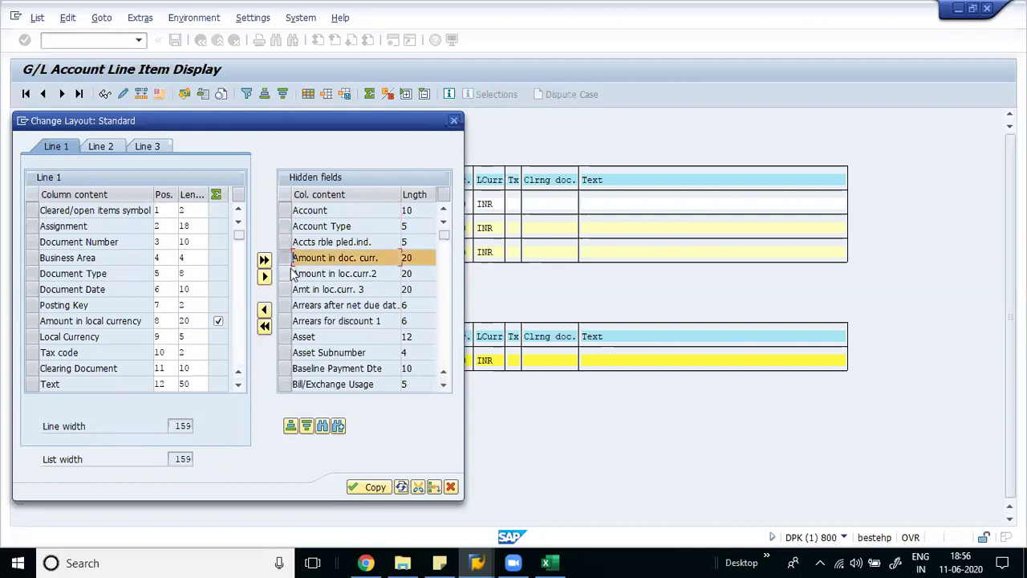
click(448, 353)
click(448, 353)
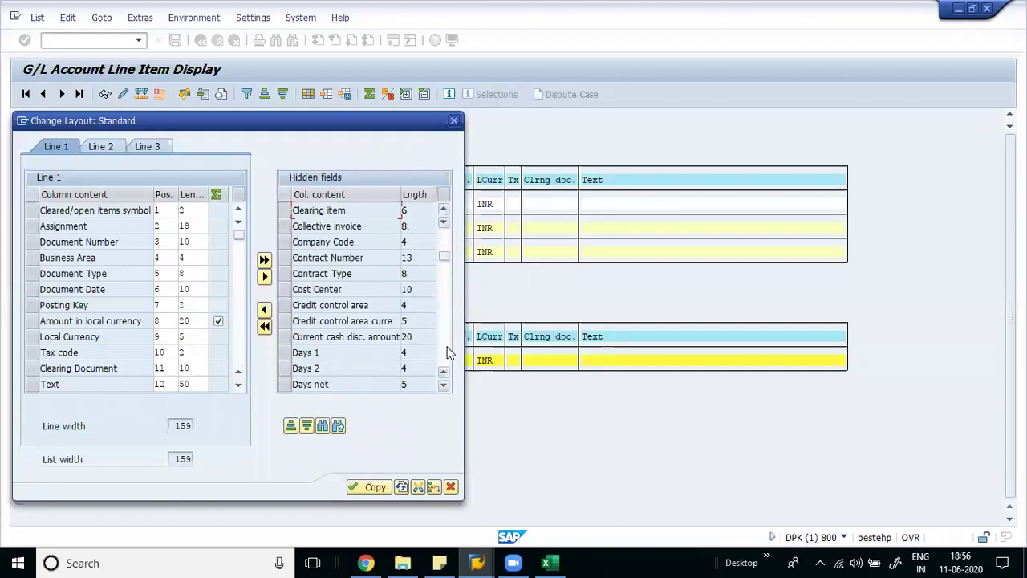
click(447, 353)
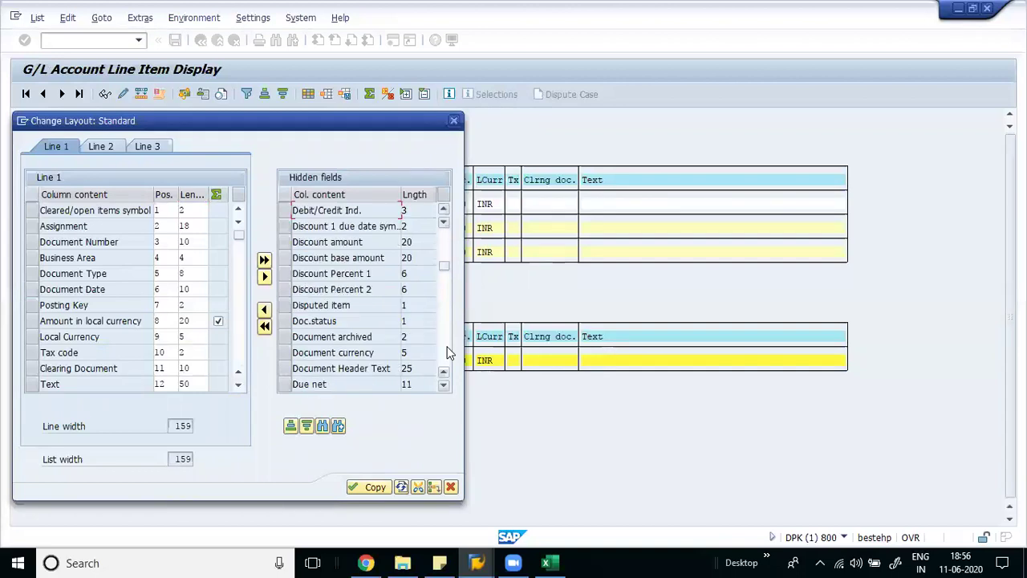
click(295, 353)
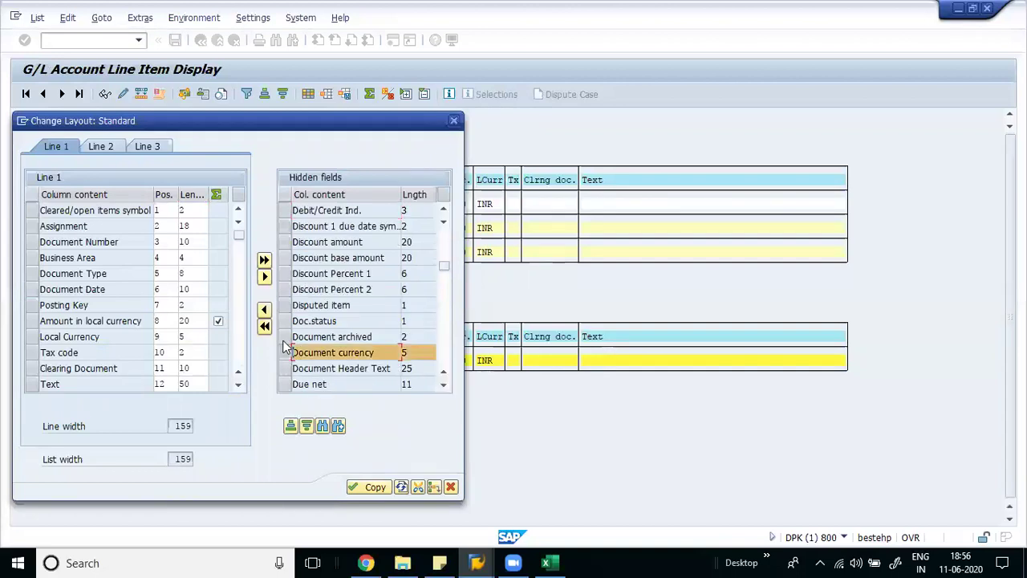
click(265, 310)
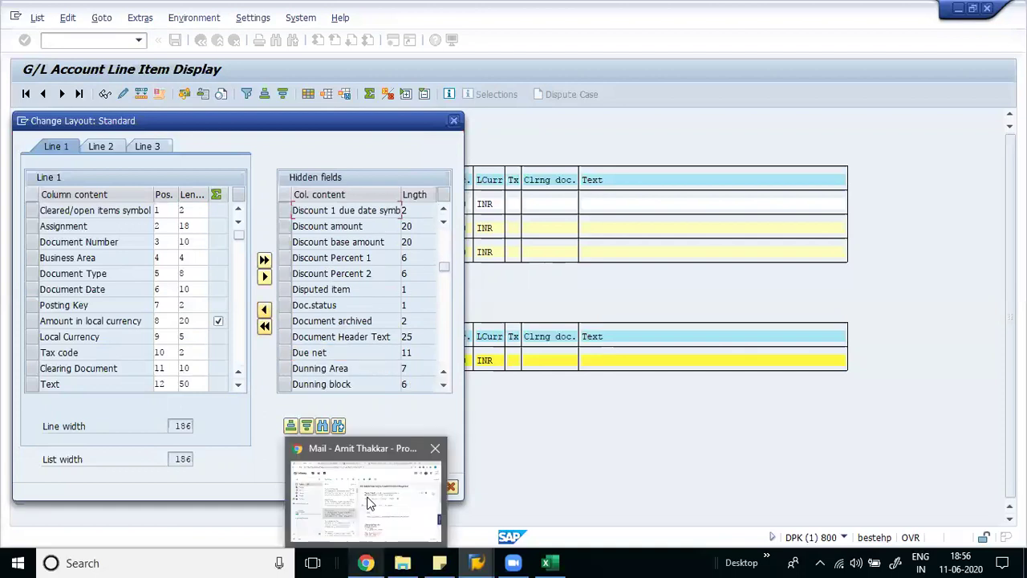
click(353, 486)
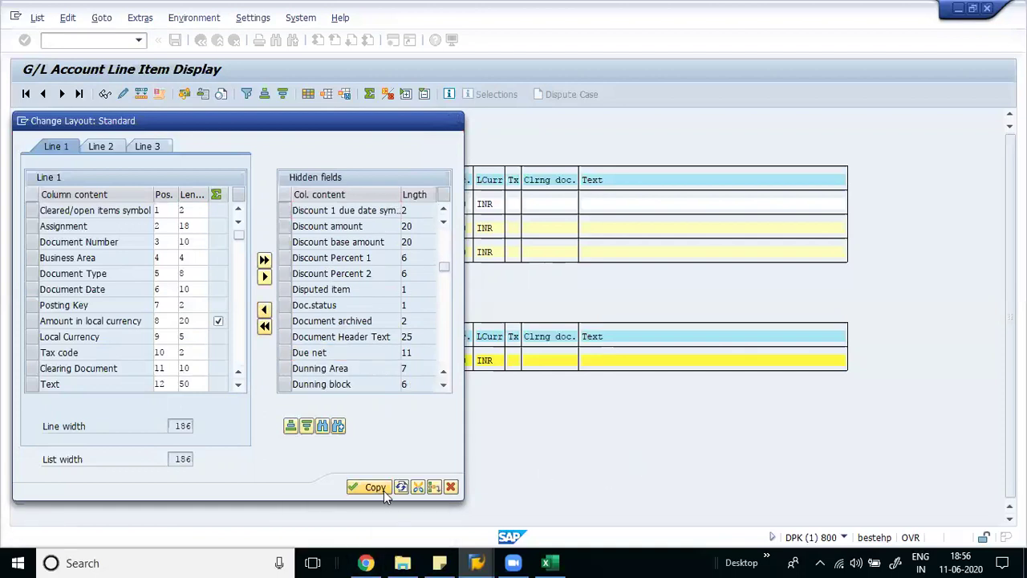
Check the line item's document-currency amount, local-currency amount and document number
click(926, 204)
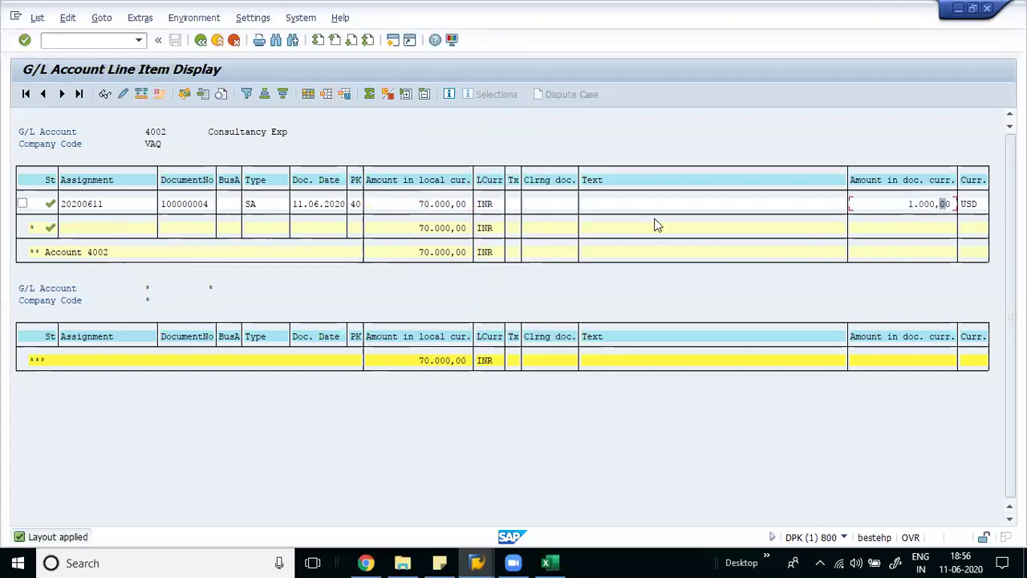
click(425, 205)
click(170, 103)
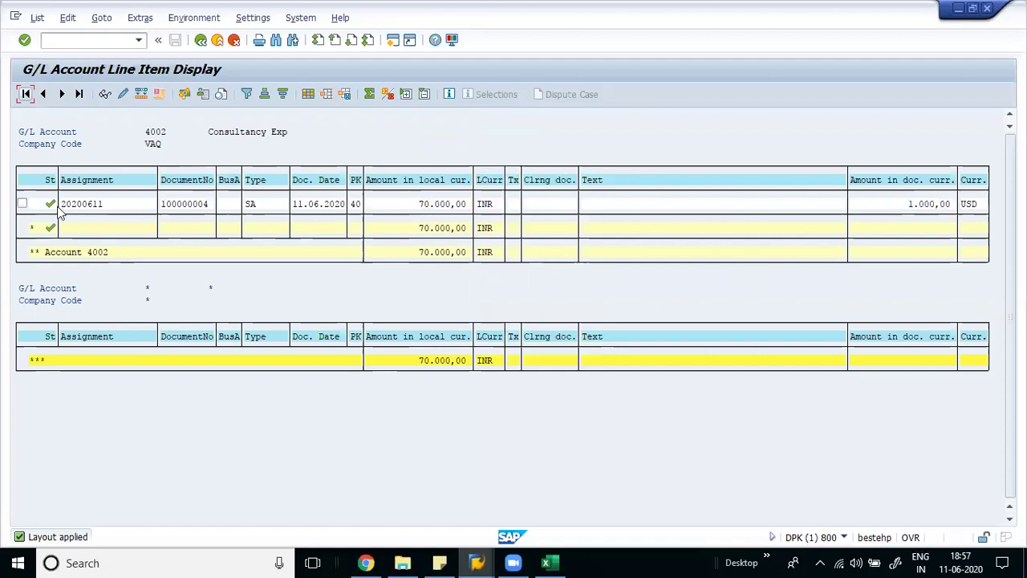
click(184, 209)
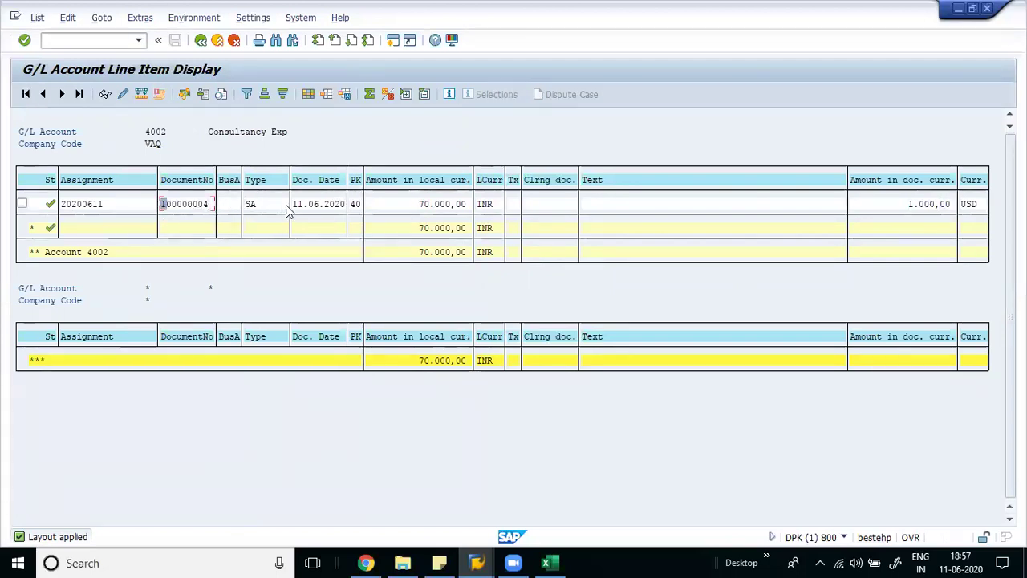
Add the Posting Date column before Document Date in the line item layout and apply it
click(309, 94)
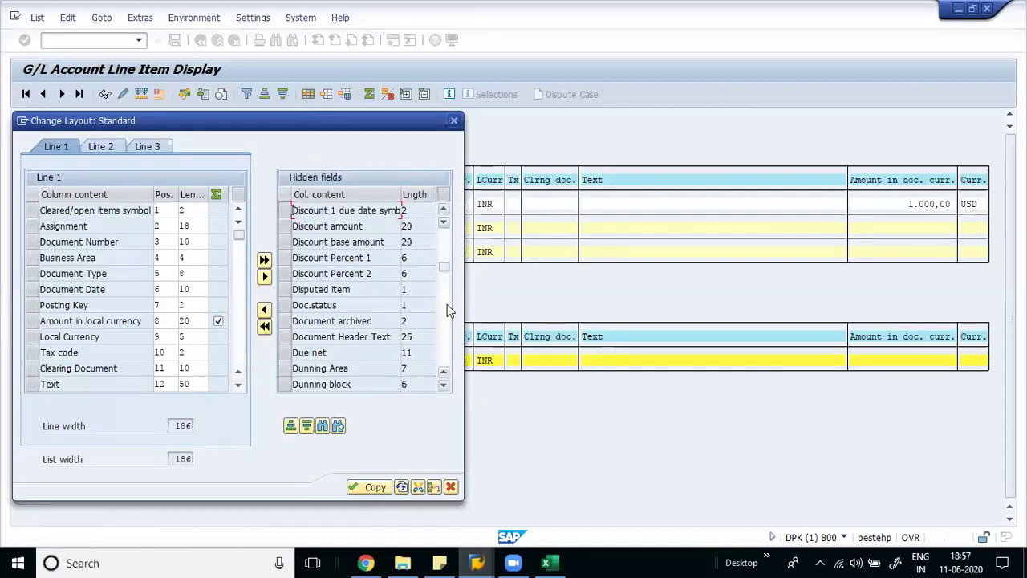
click(439, 331)
click(439, 331)
click(439, 331)
click(439, 331)
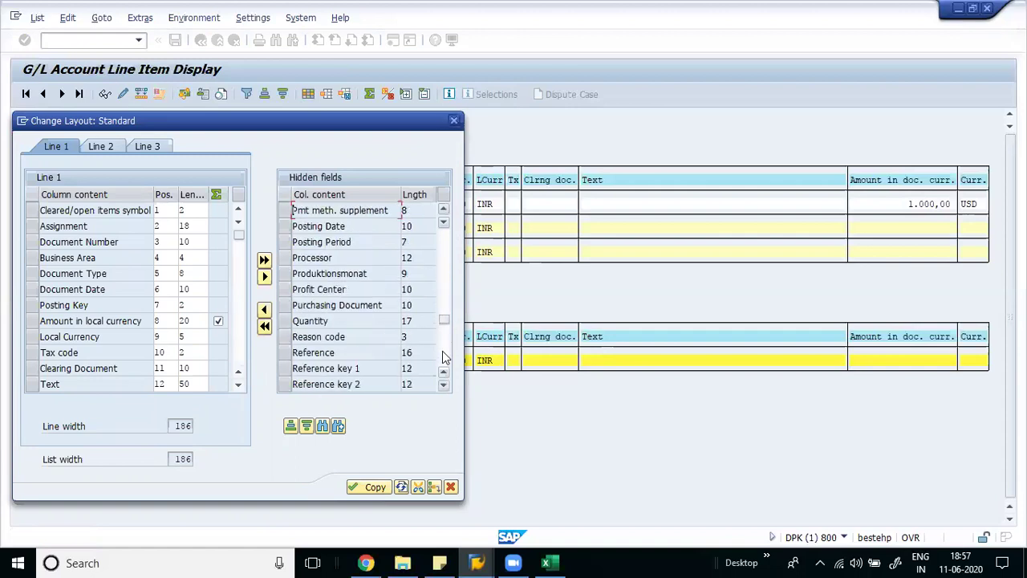
click(290, 227)
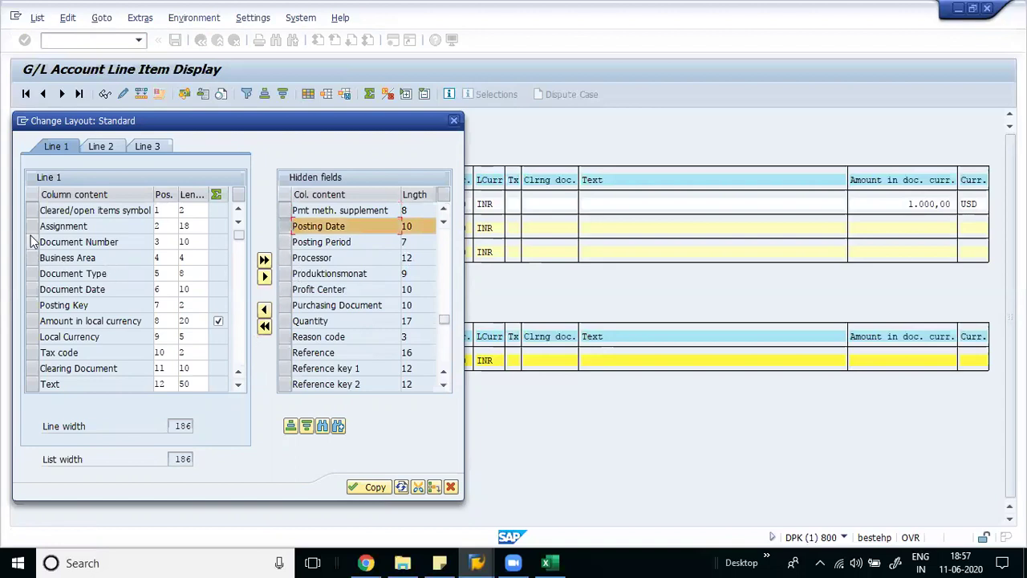
click(33, 289)
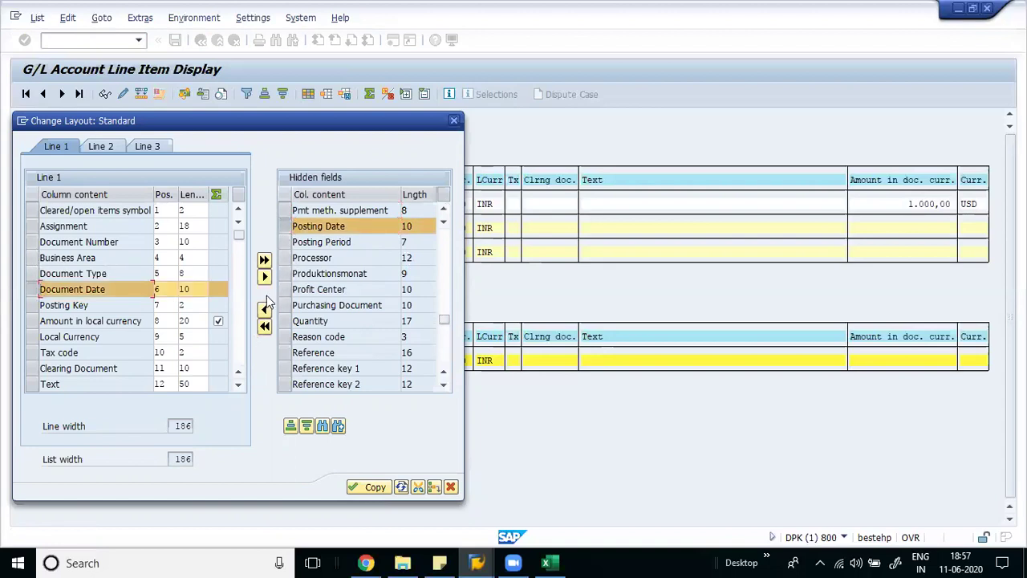
key(ctrl+F4)
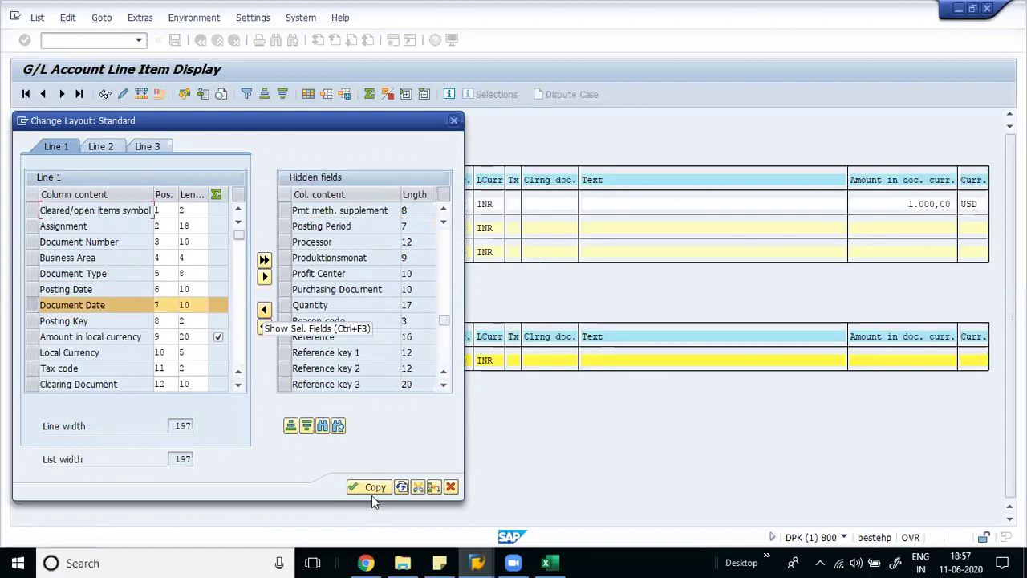
click(371, 487)
Compare the line item's assignment value with its posting date and document date
drag(296, 215, 409, 217)
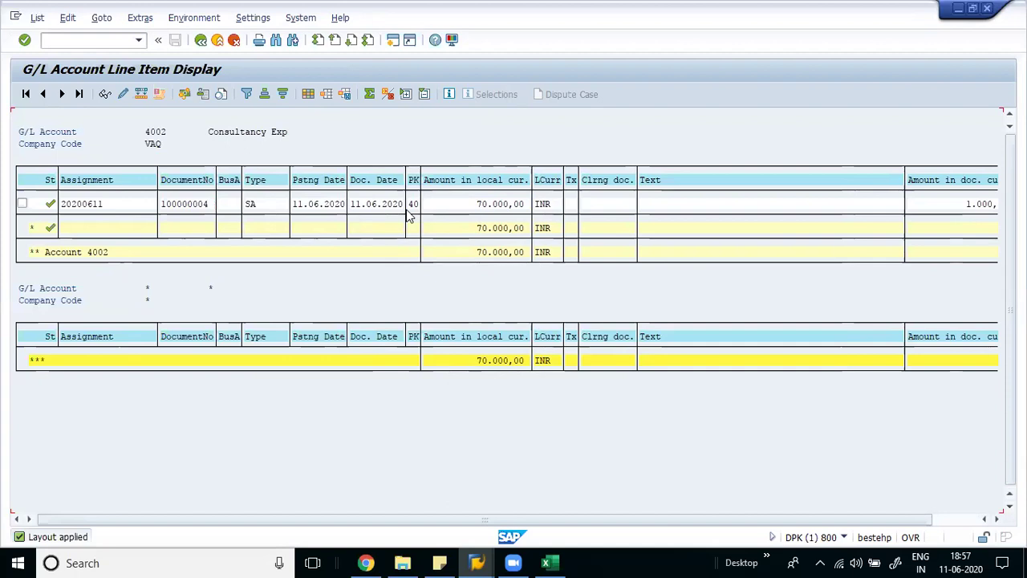
drag(63, 204, 131, 217)
key(Left)
drag(66, 205, 125, 207)
click(124, 207)
drag(64, 203, 106, 207)
key(Home)
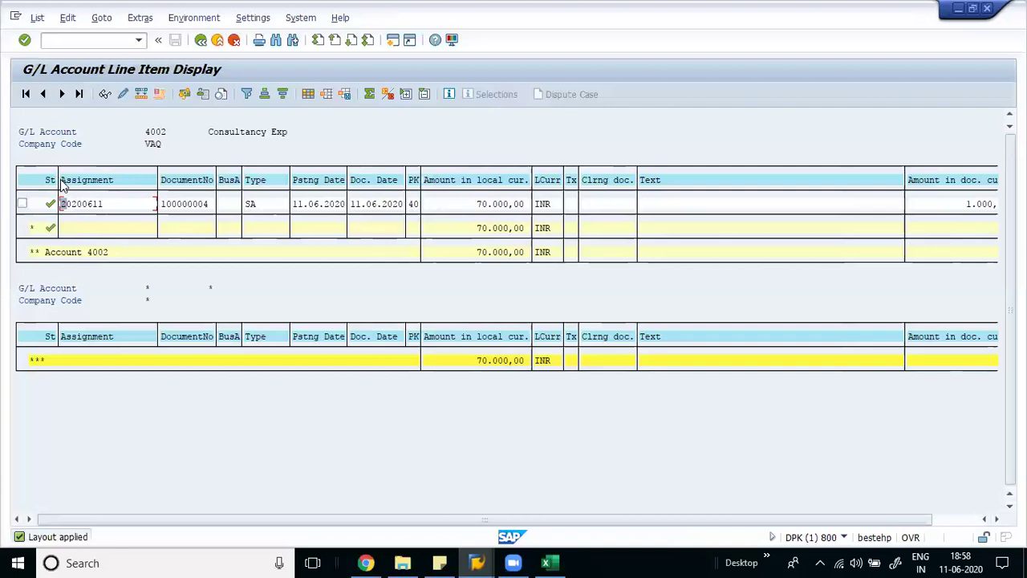
drag(292, 203, 411, 210)
key(ctrl+c)
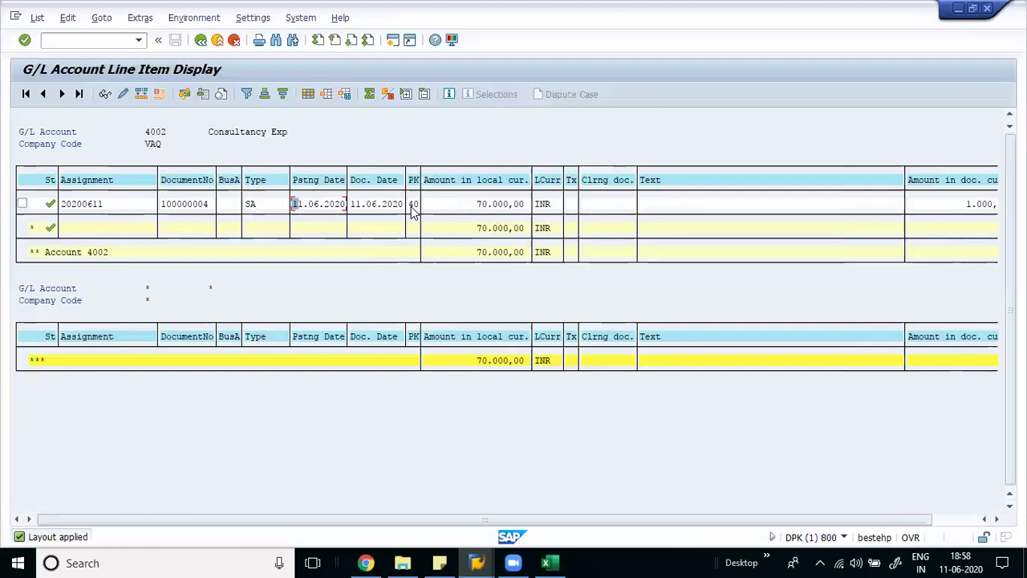
drag(60, 207, 128, 213)
key(ctrl+c)
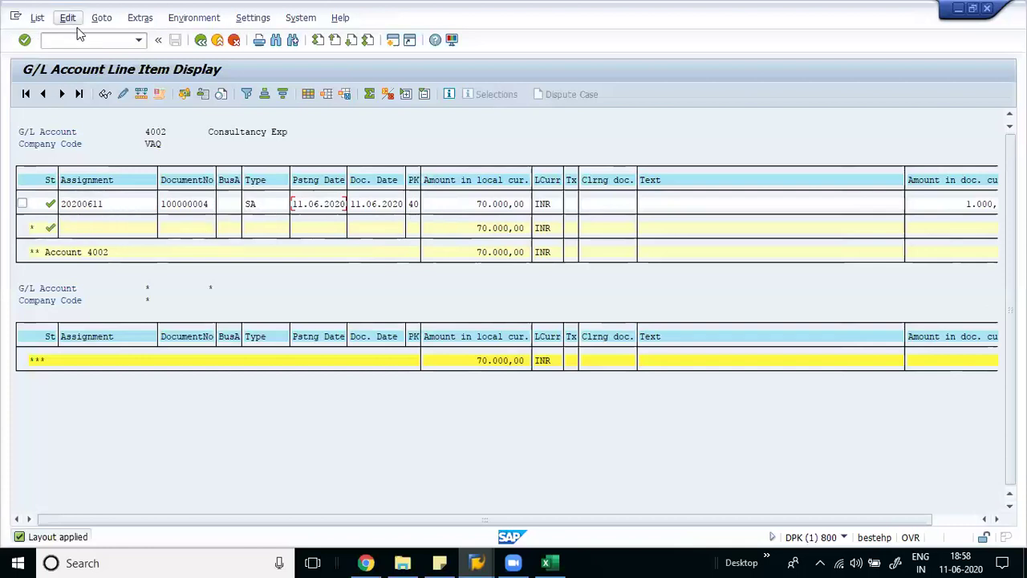
Open G/L account 4002 of company code VAQ in central maintenance and switch its control data to change mode
text(/nfb03)
key(Return)
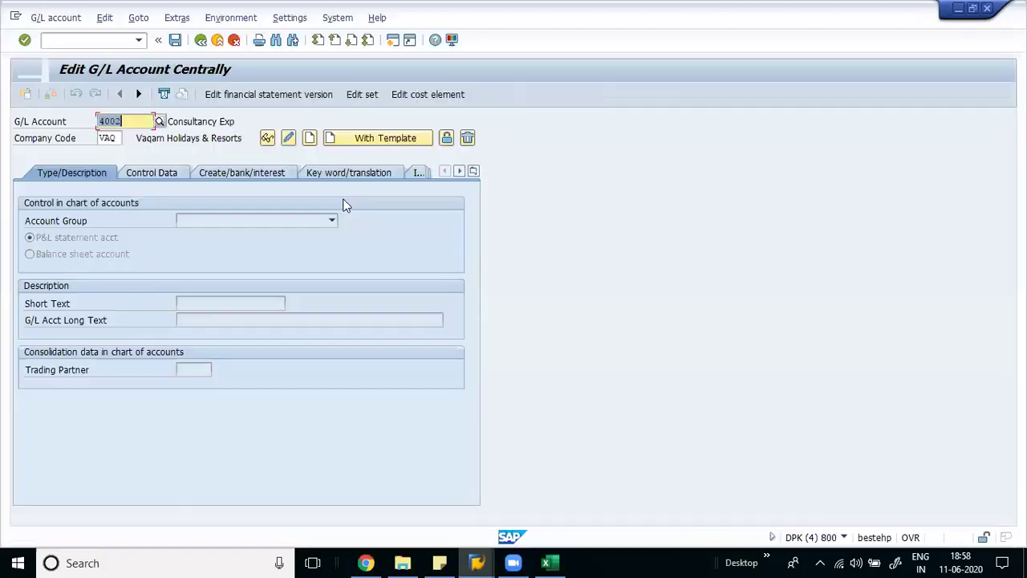
key(Return)
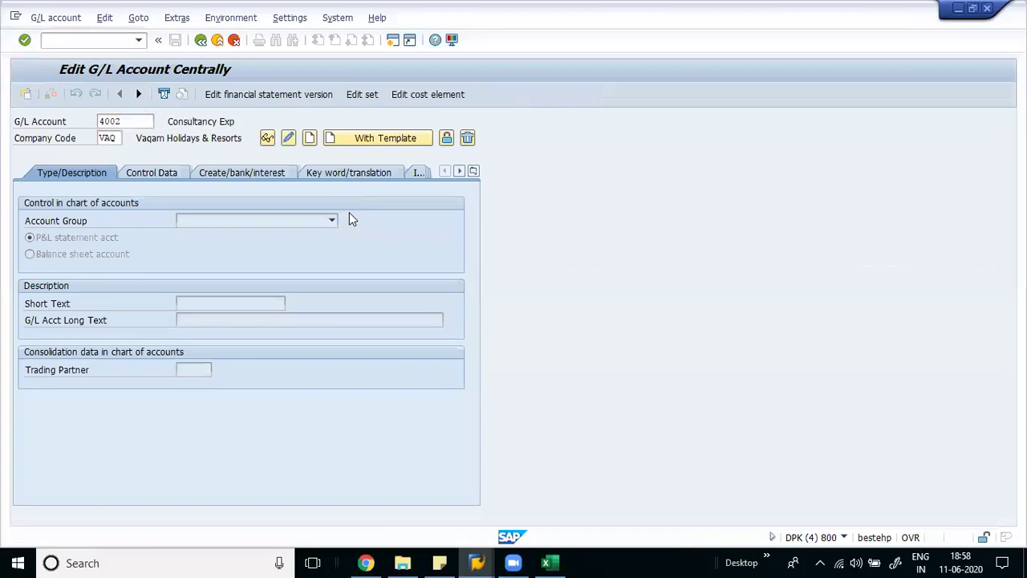
click(166, 171)
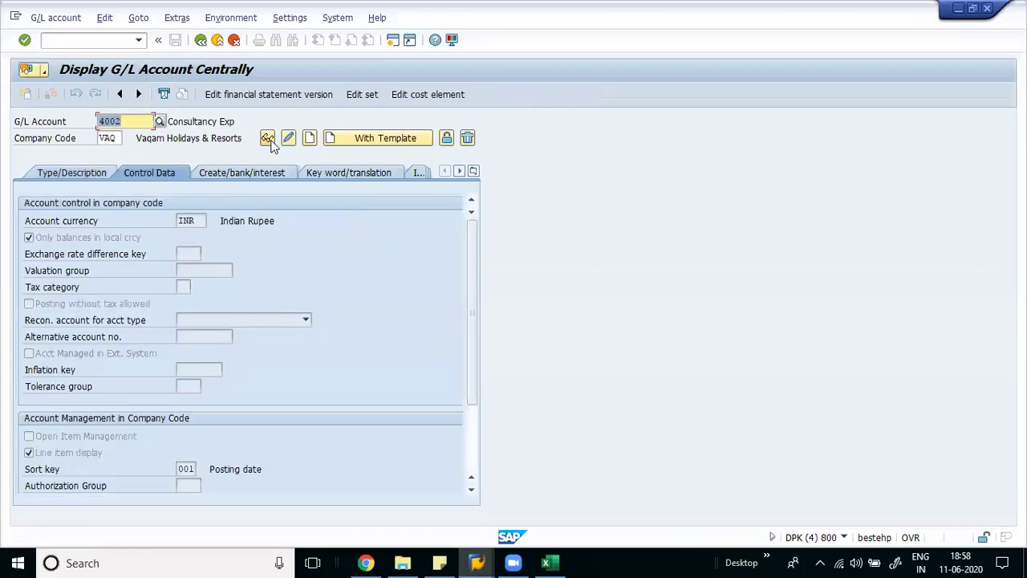
click(291, 138)
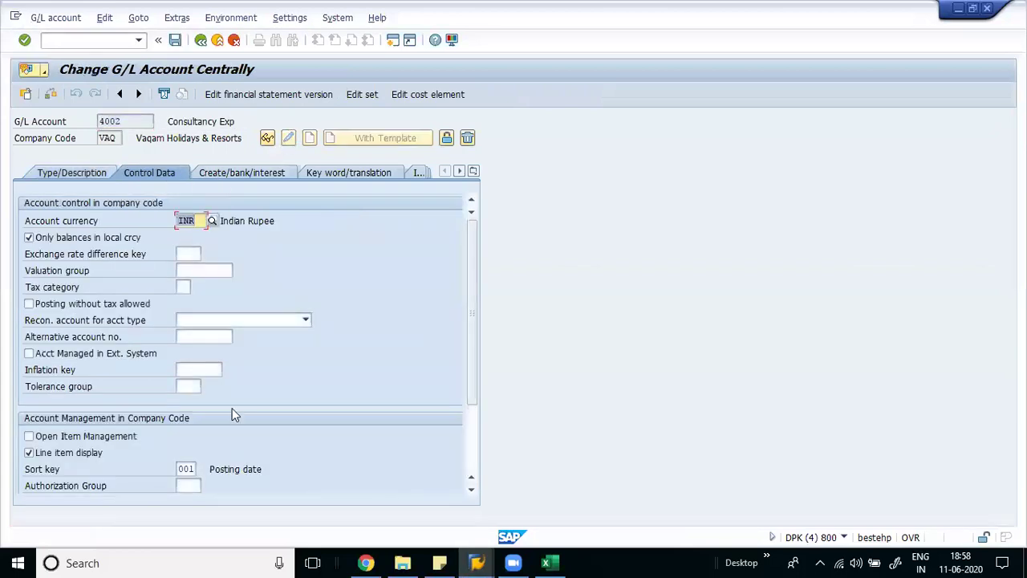
Examine the available sort keys for G/L account 4002's Sort key field, including posting date, purchase order, asset, customer and vendor number, and close the list
click(183, 469)
click(274, 472)
click(185, 468)
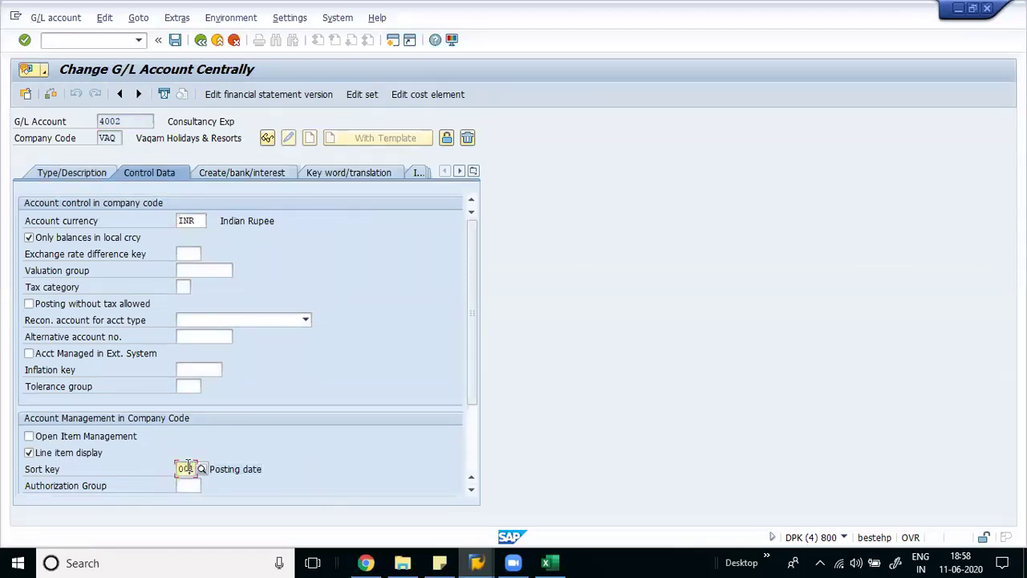
click(200, 470)
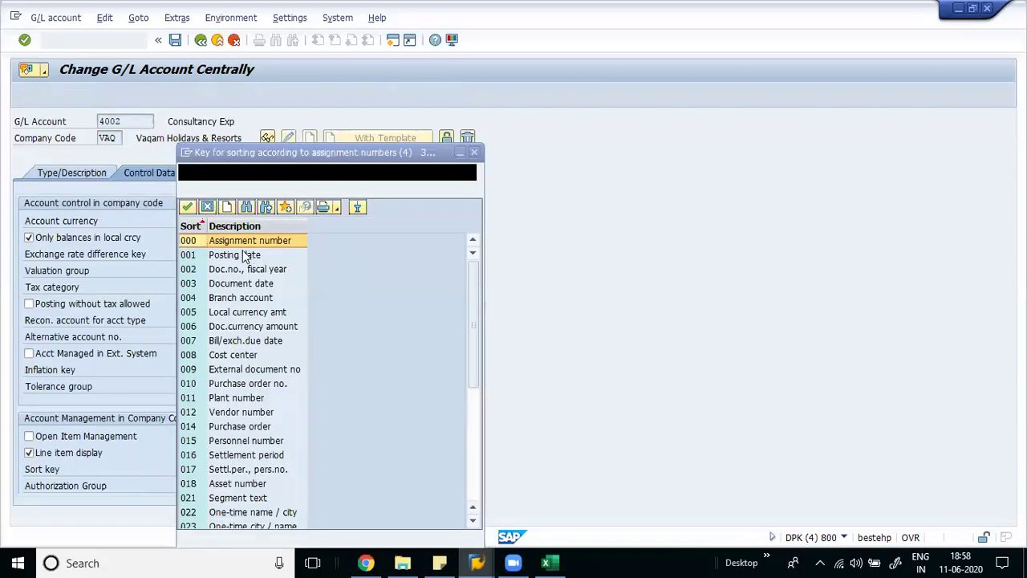
click(238, 257)
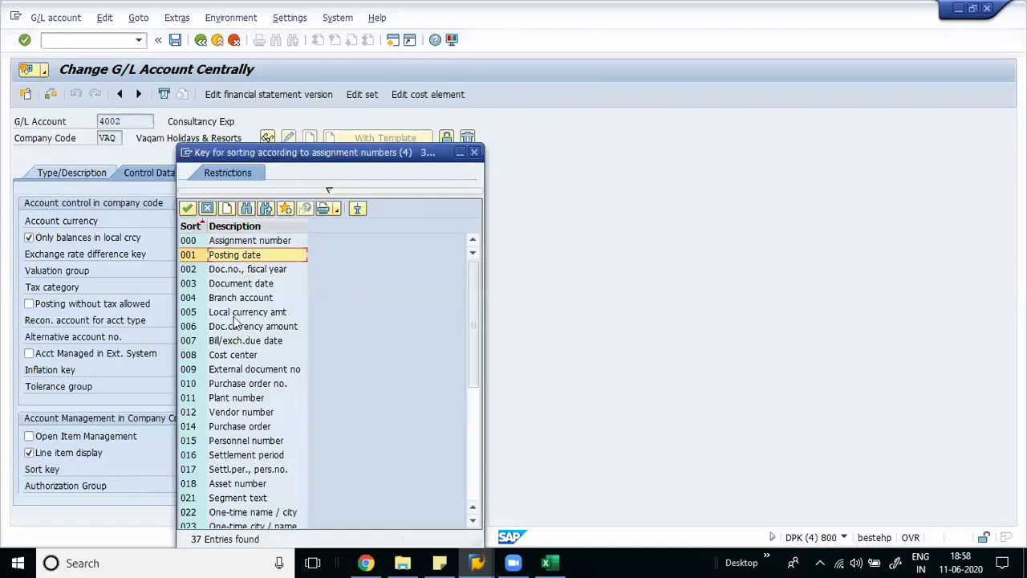
click(239, 426)
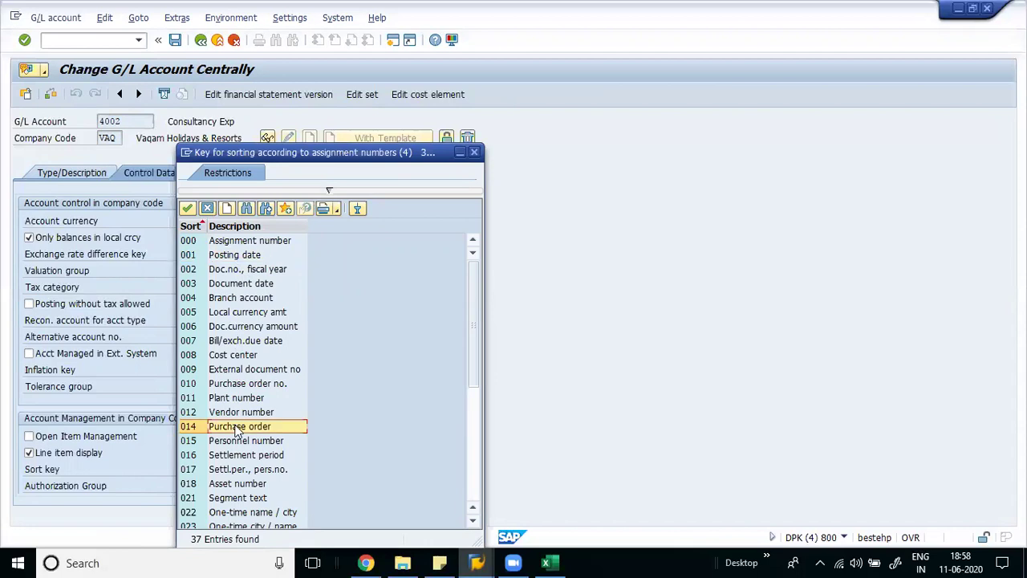
click(237, 484)
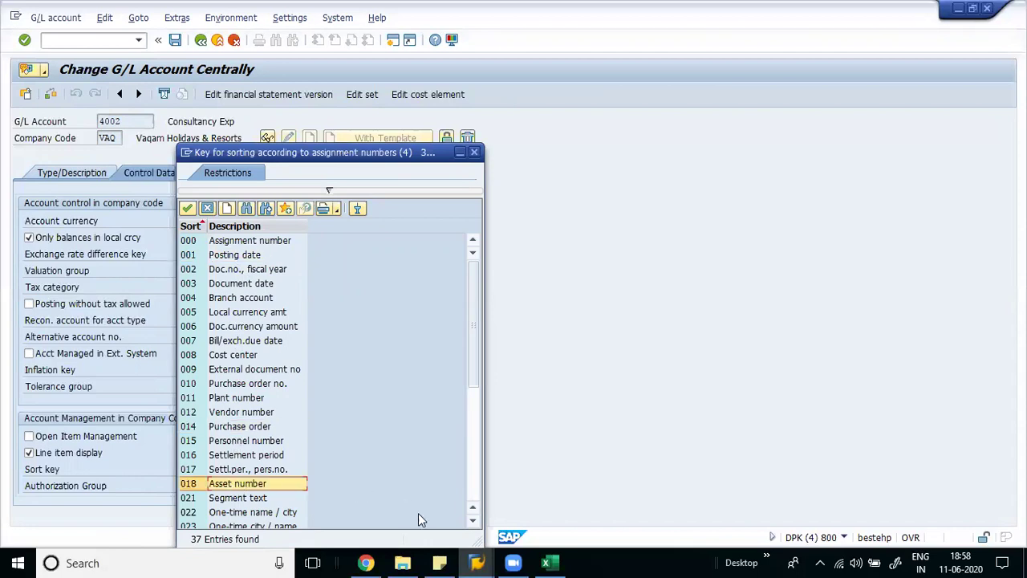
click(472, 520)
scroll(471, 526, down, 4)
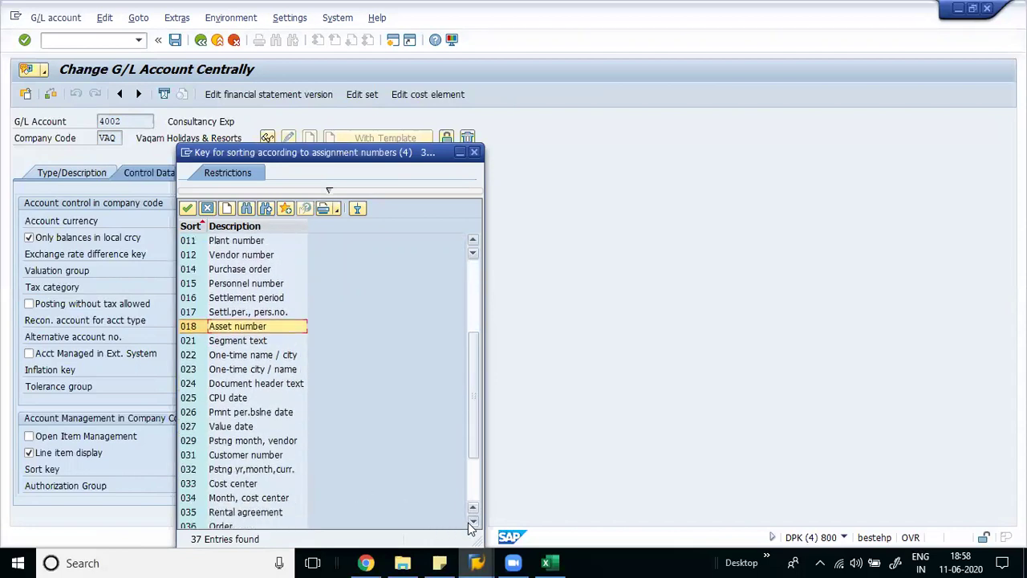
click(233, 427)
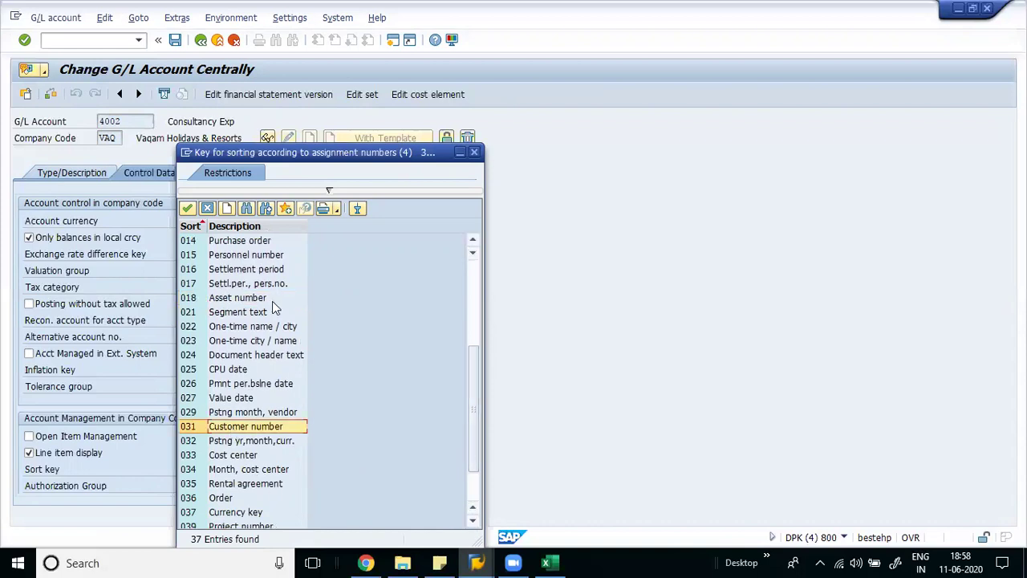
click(472, 246)
click(472, 246)
click(228, 270)
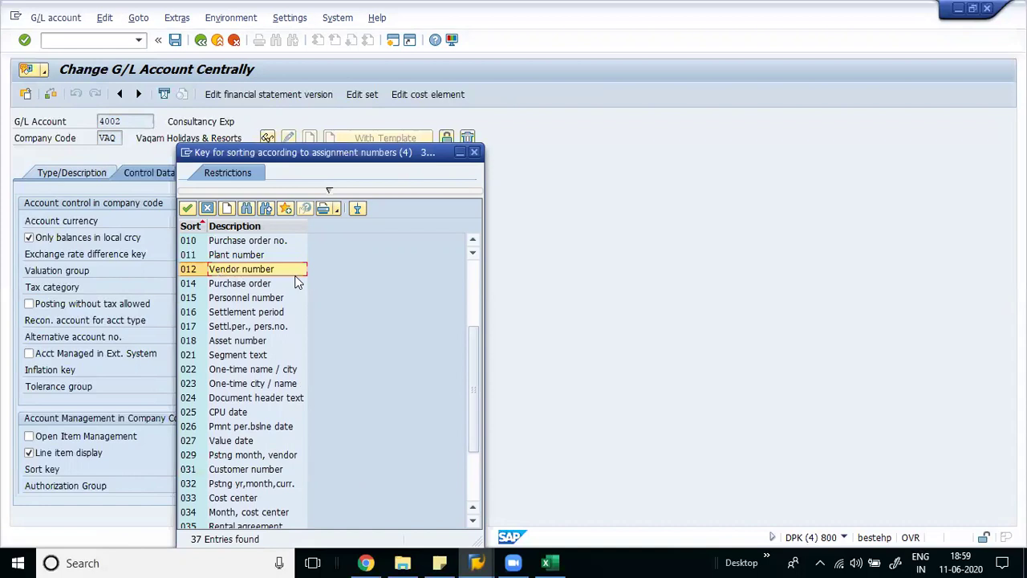
click(474, 153)
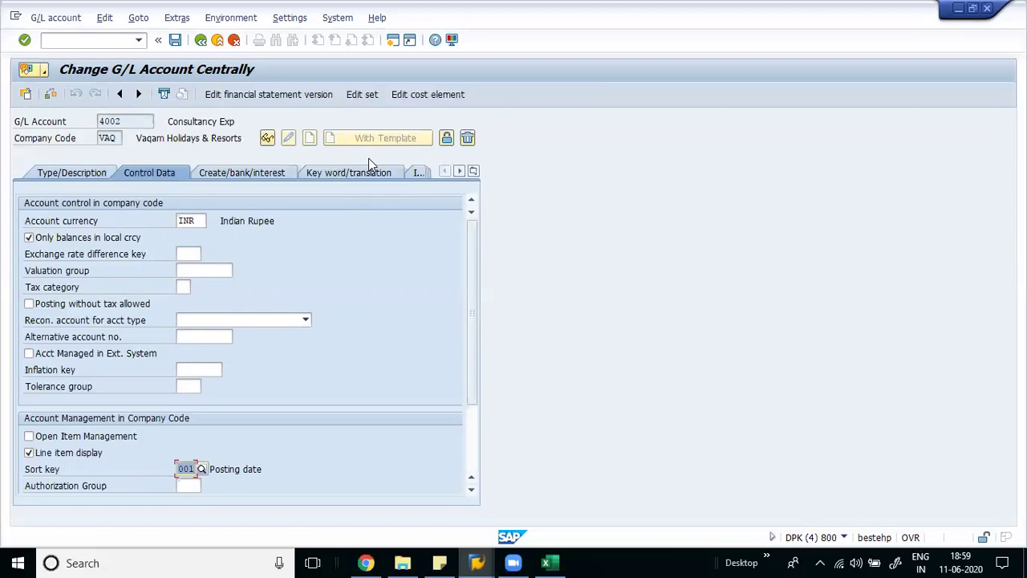
Return to the G/L account line item display and check the assignment against the posting and document dates
key(alt+Tab)
double_click(114, 204)
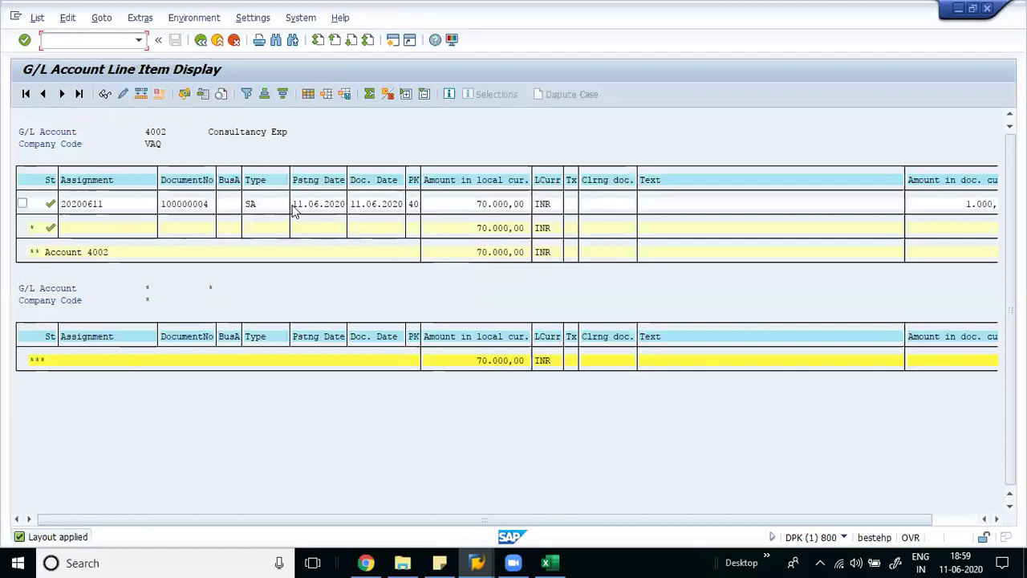
drag(293, 207, 407, 218)
click(407, 218)
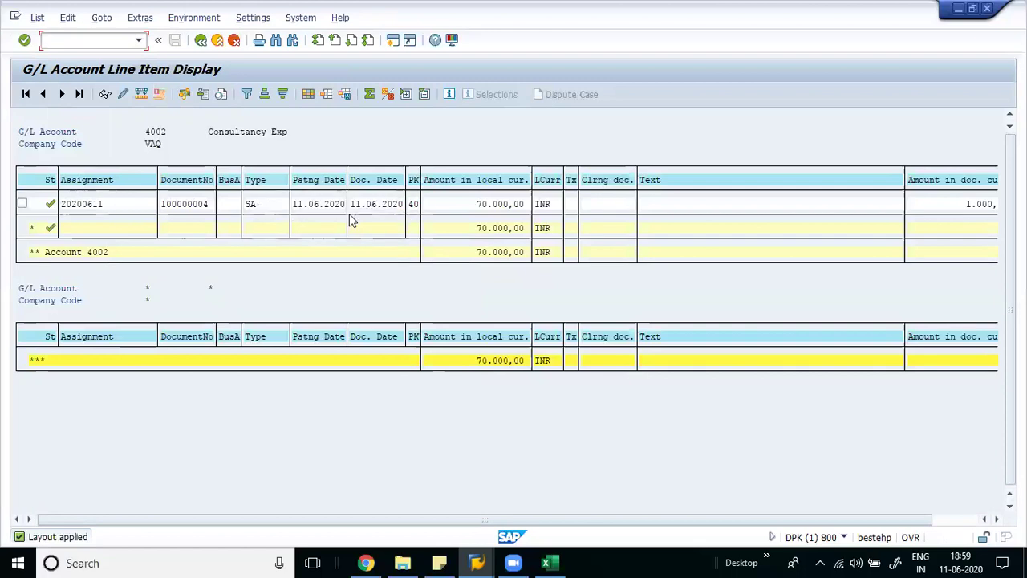
click(64, 204)
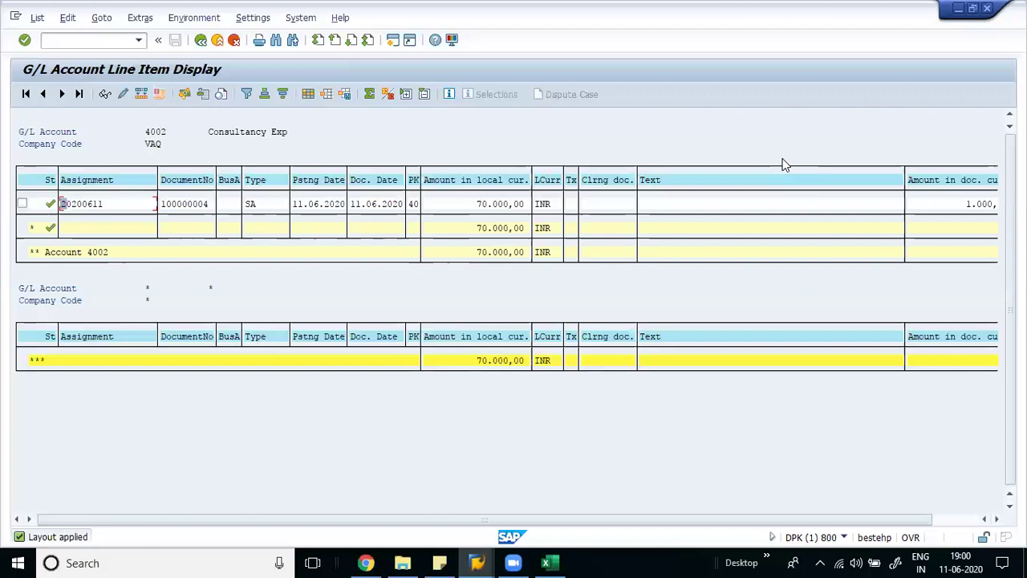
Save G/L account 4002 in central maintenance, acknowledge the information message and exit to the SAP Easy Access screen
key(alt+Tab)
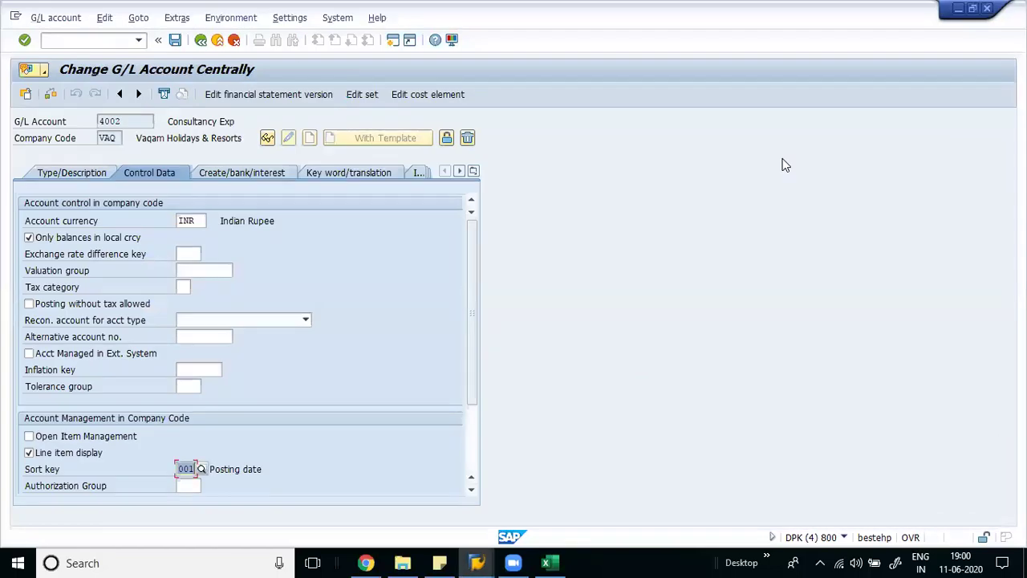
click(175, 40)
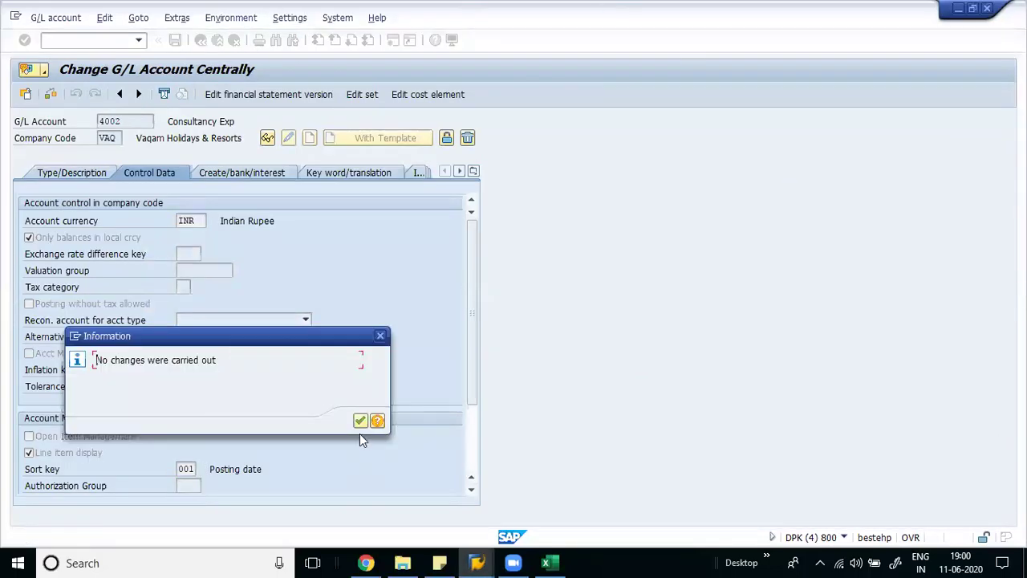
click(360, 425)
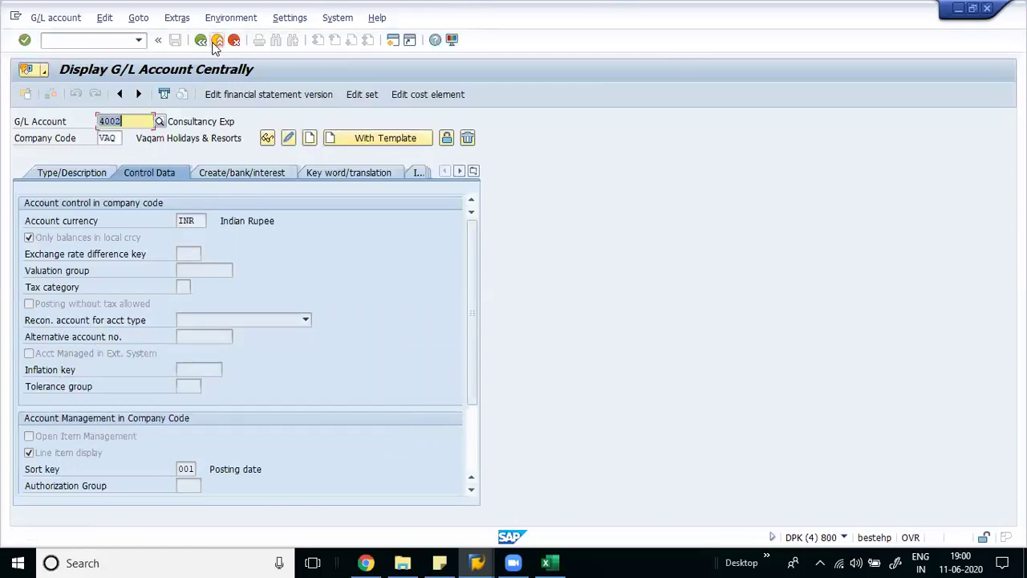
click(216, 41)
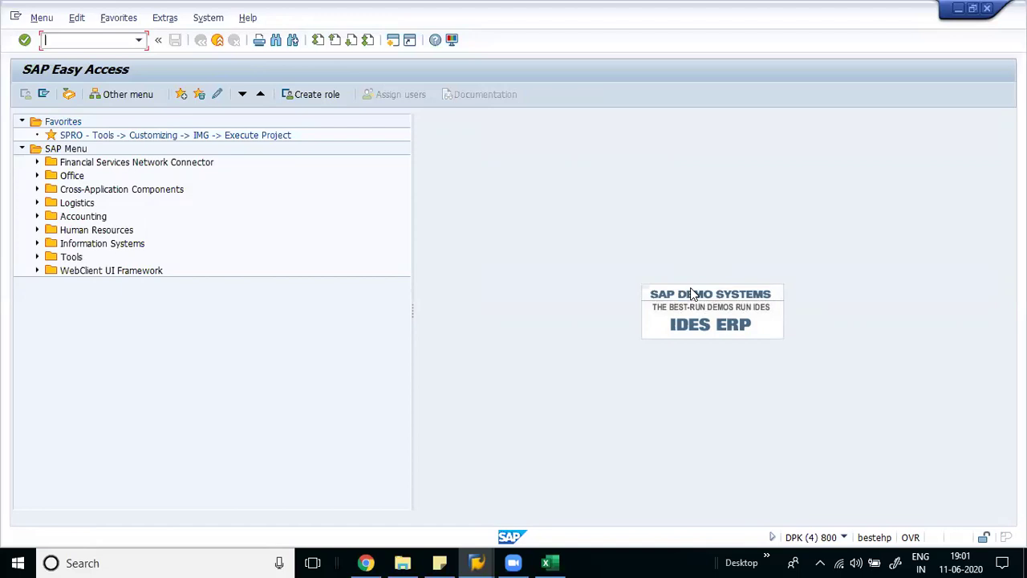
Open transaction OB52 to view the posting period intervals, and go back to the SAP Easy Access screen
text(ob52)
key(Return)
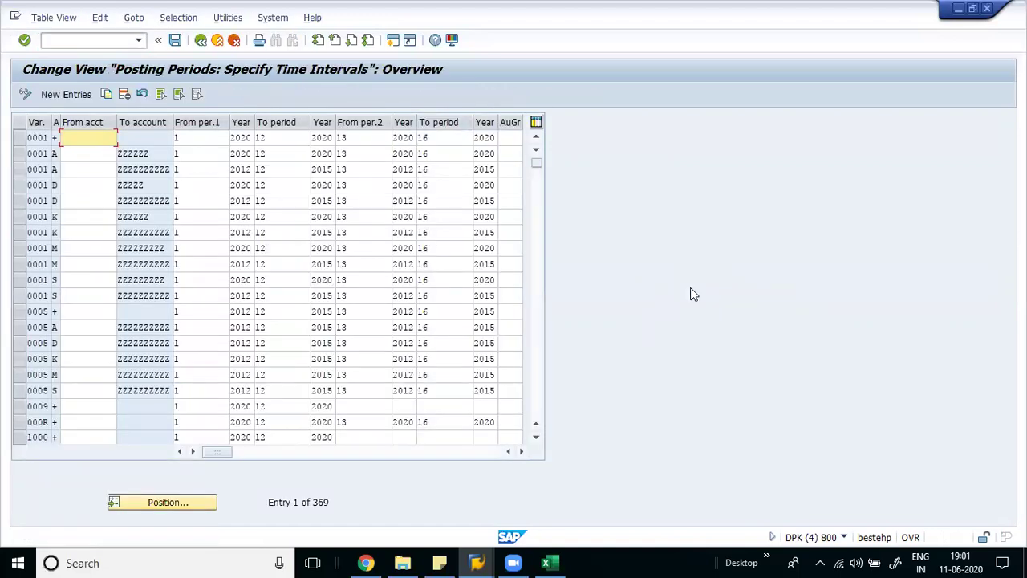
click(201, 40)
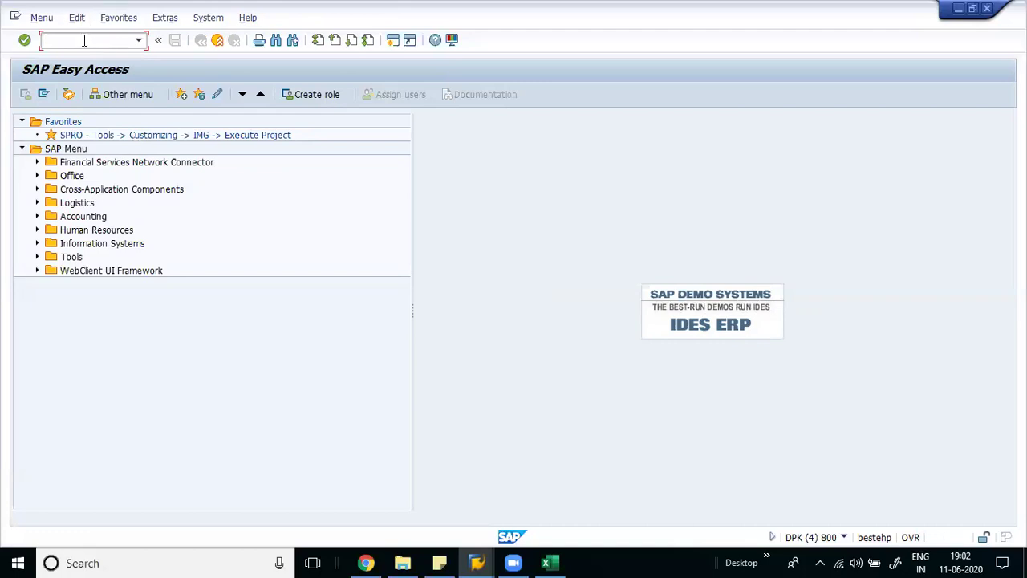
Switch to the Excel notes workbook and enter the heading "Accounts Payable" in cell A428 of Sheet1
mouse_move(552, 562)
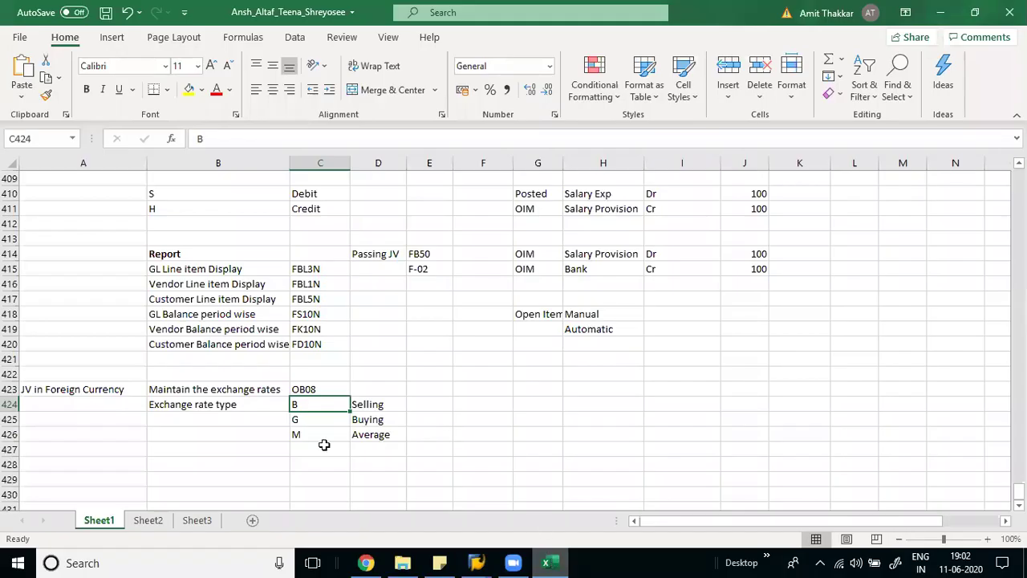
click(198, 459)
key(Left)
key(Down)
key(Down)
key(Down)
key(Up)
key(Up)
key(Up)
text(A)
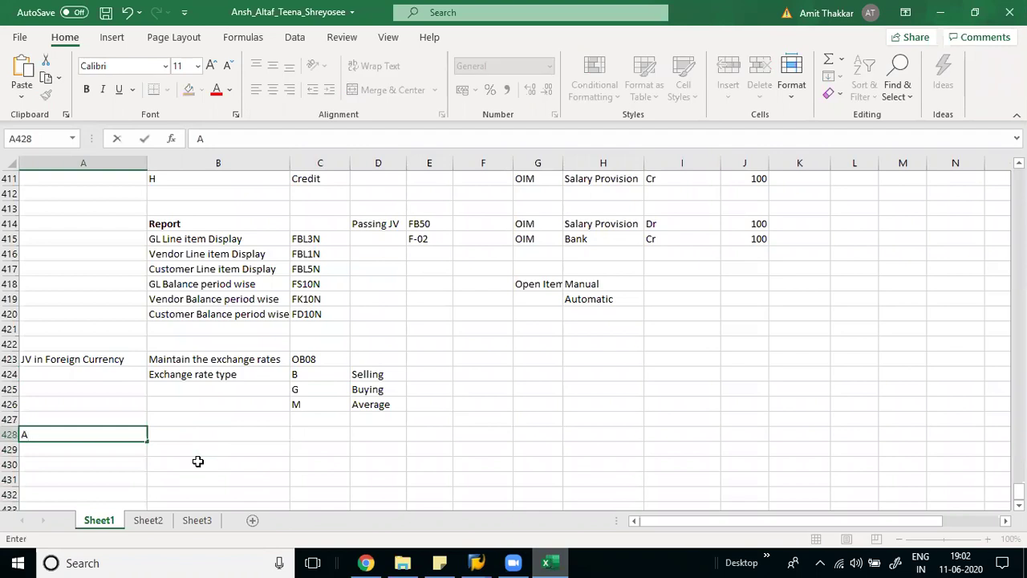
text(ccounts Payable)
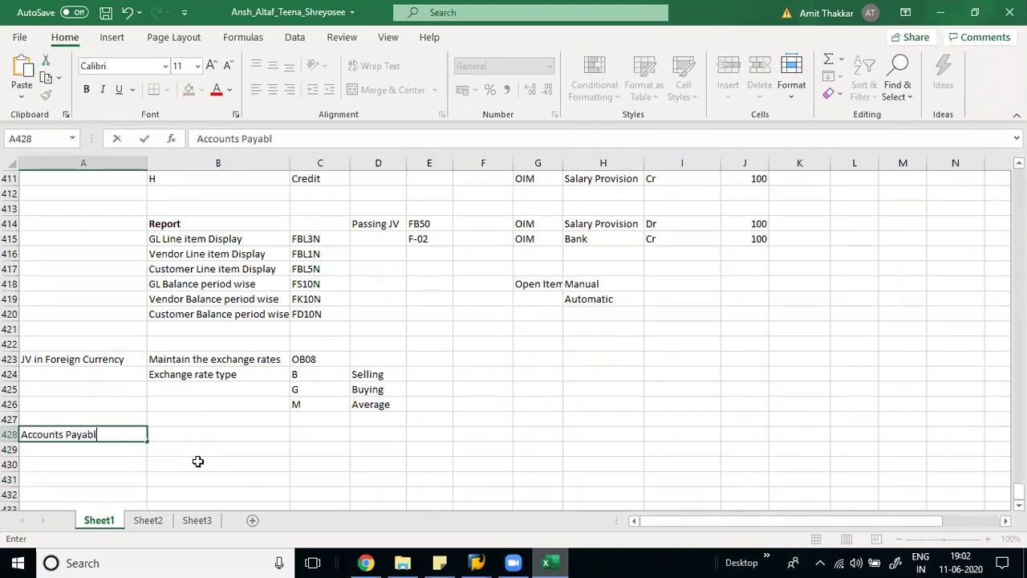
key(Return)
Move OB08 from cell C423 to D423 and enter "Tcode" in C423
key(Up)
key(Up)
key(Up)
key(Up)
key(Up)
key(Up)
key(Right)
key(Right)
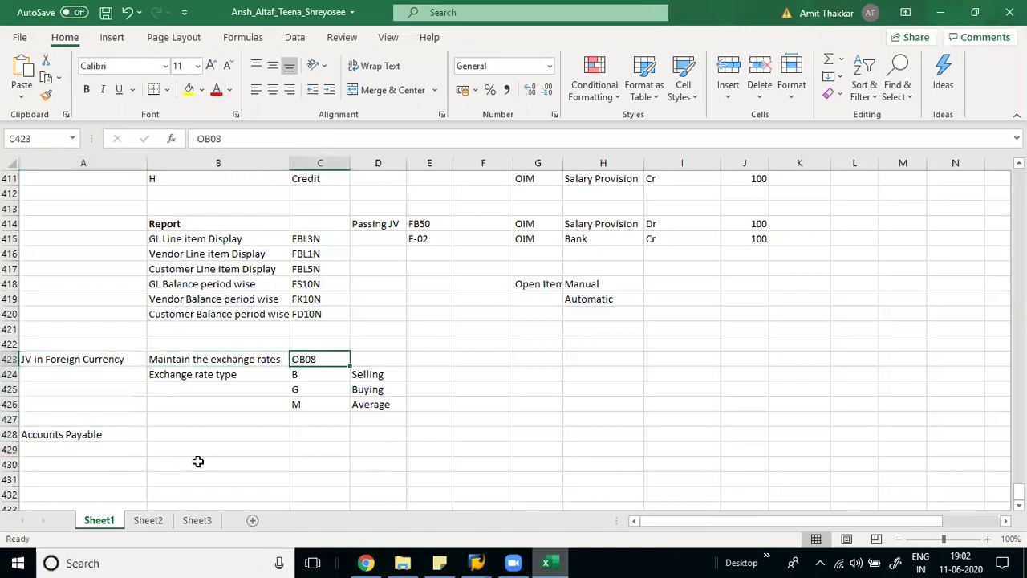
key(ctrl+x)
key(Right)
key(ctrl+v)
key(Left)
text(Tcode)
key(Return)
key(Up)
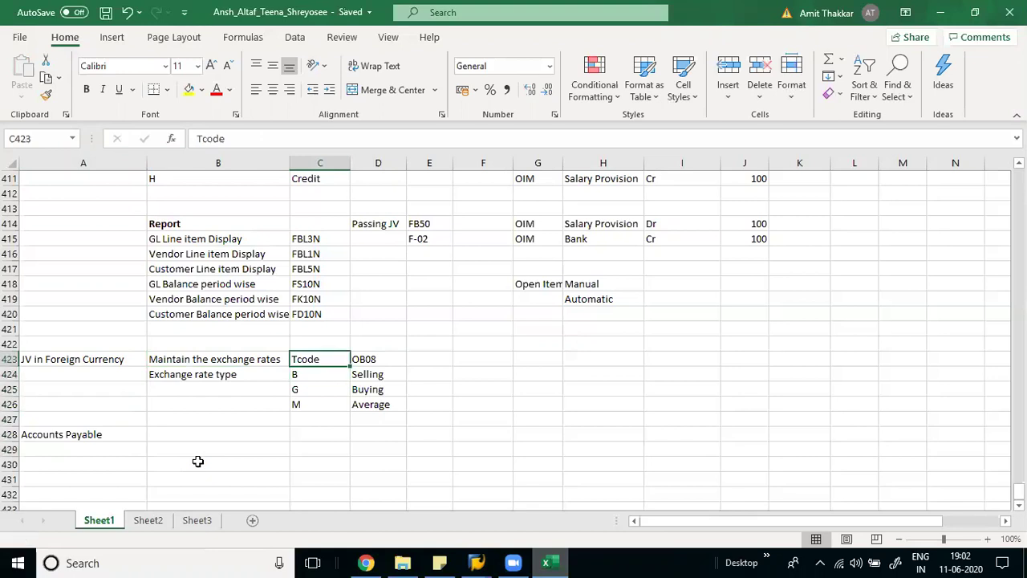
key(Right)
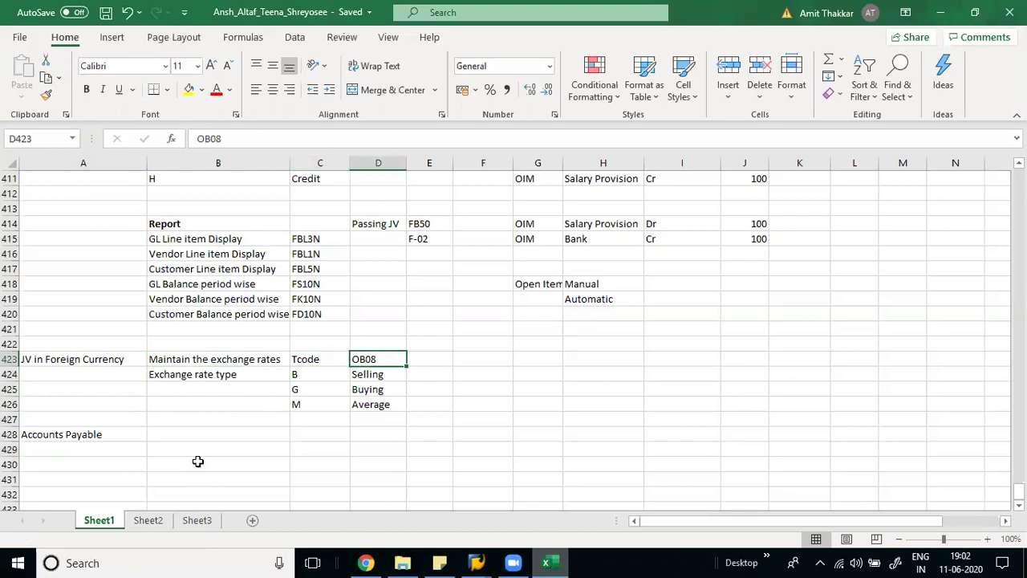
Enter "MM with FI" in cell B428 beside Accounts Payable and "FI" in B429 below it
key(Left)
key(Left)
key(Left)
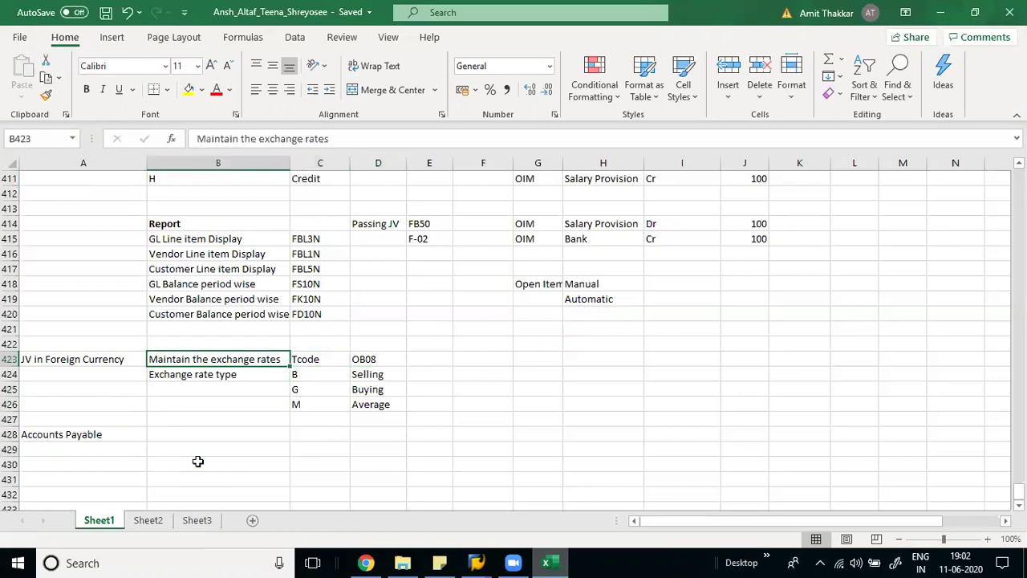
key(Down)
key(Down)
key(Down)
key(Down)
key(Down)
key(Right)
key(Down)
key(Down)
key(Down)
key(Down)
key(Down)
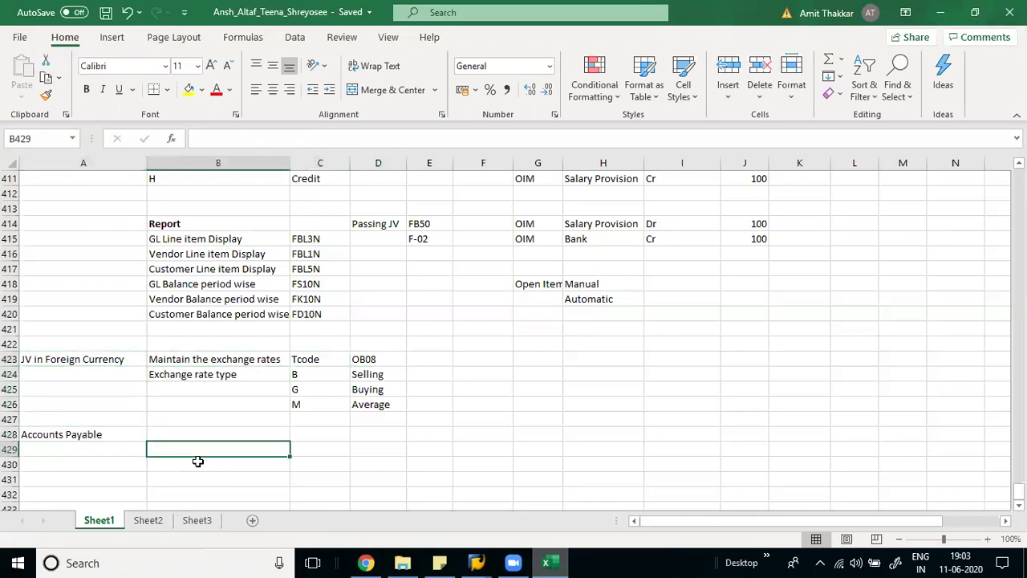
key(Up)
key(Up)
key(Up)
key(Up)
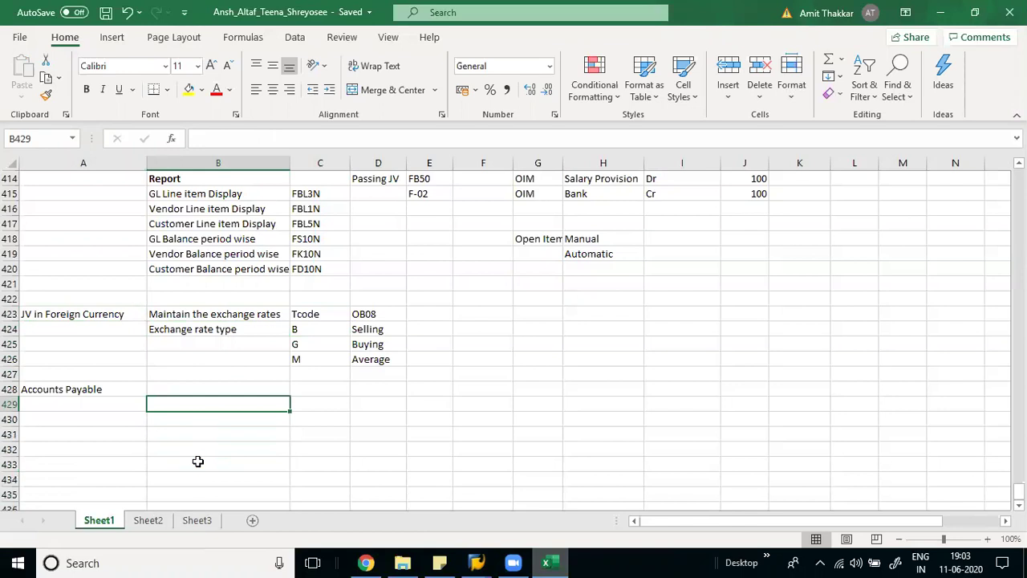
key(Up)
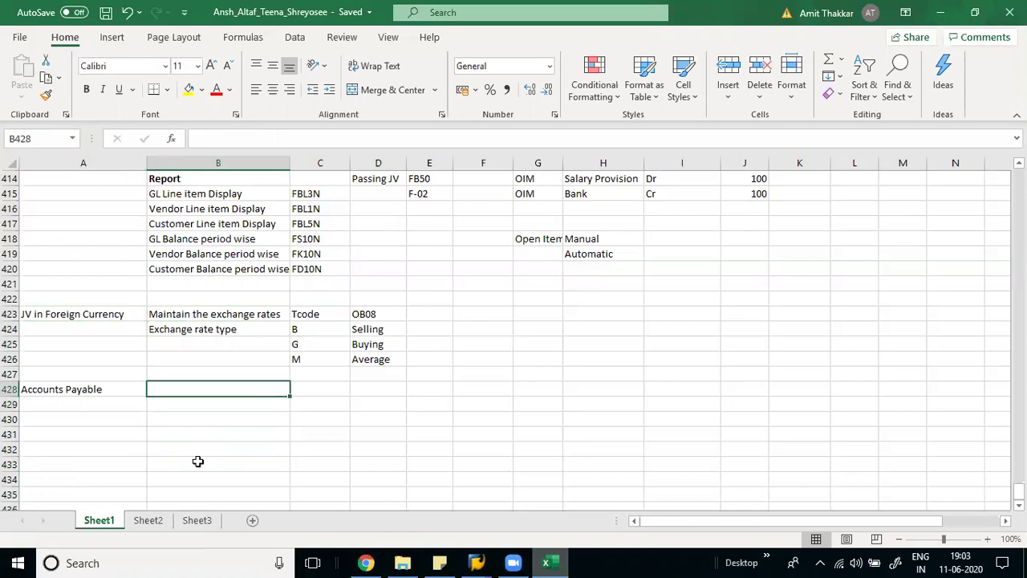
text(MM)
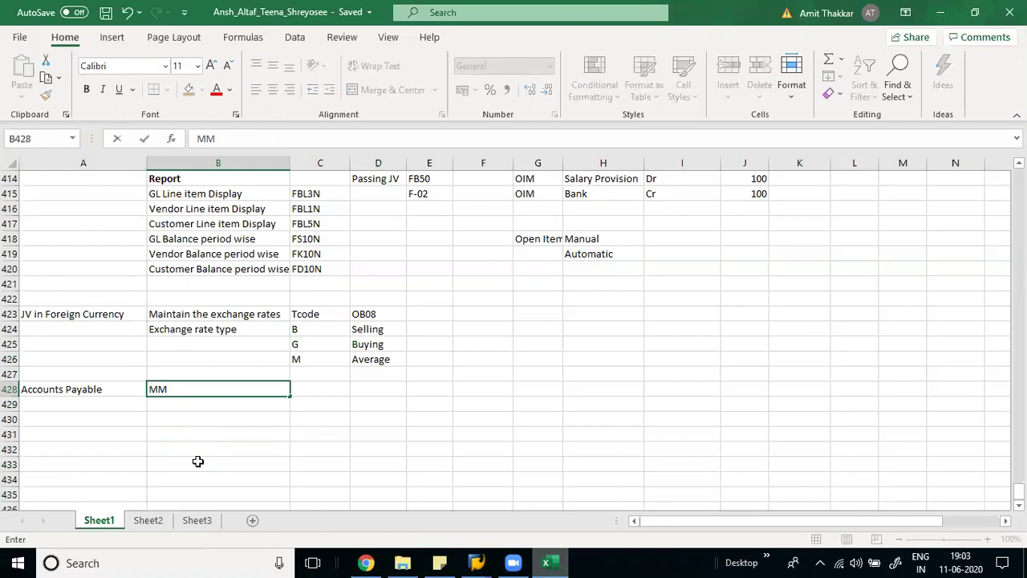
text( with FI)
key(Return)
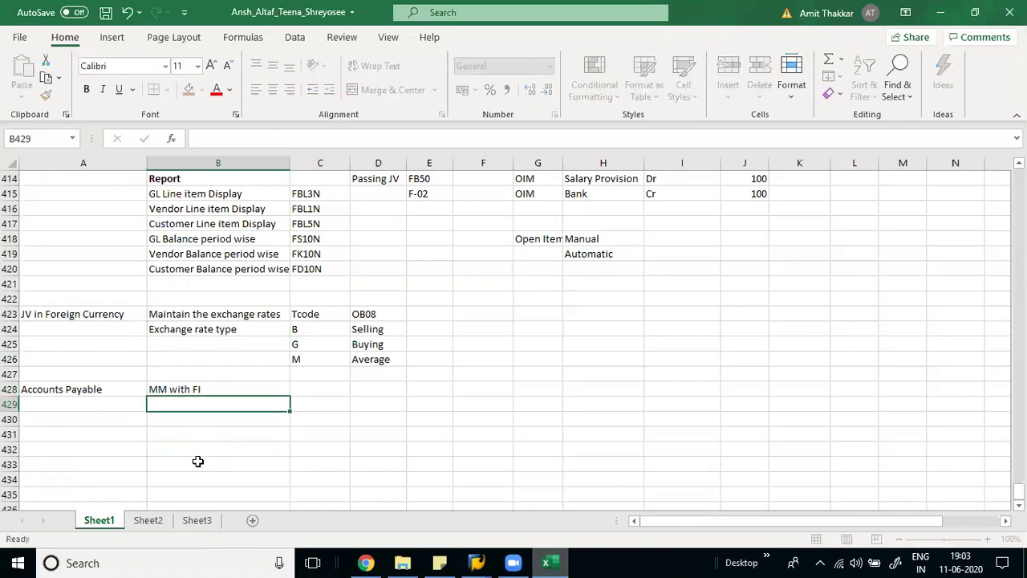
text(FI)
key(Return)
Enter the heading "Config" in cell A431 below the Accounts Payable notes
key(Up)
key(Left)
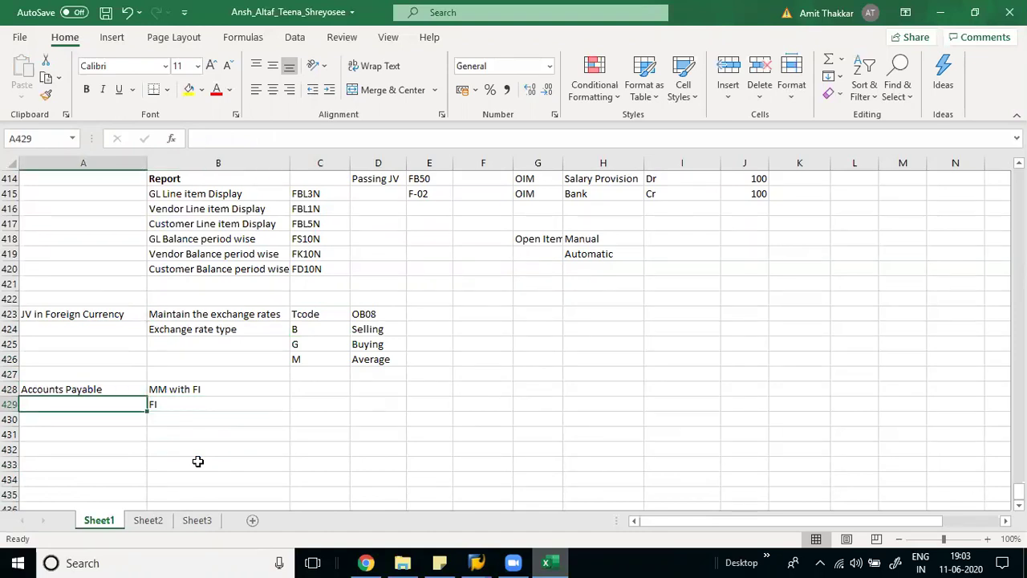
key(Right)
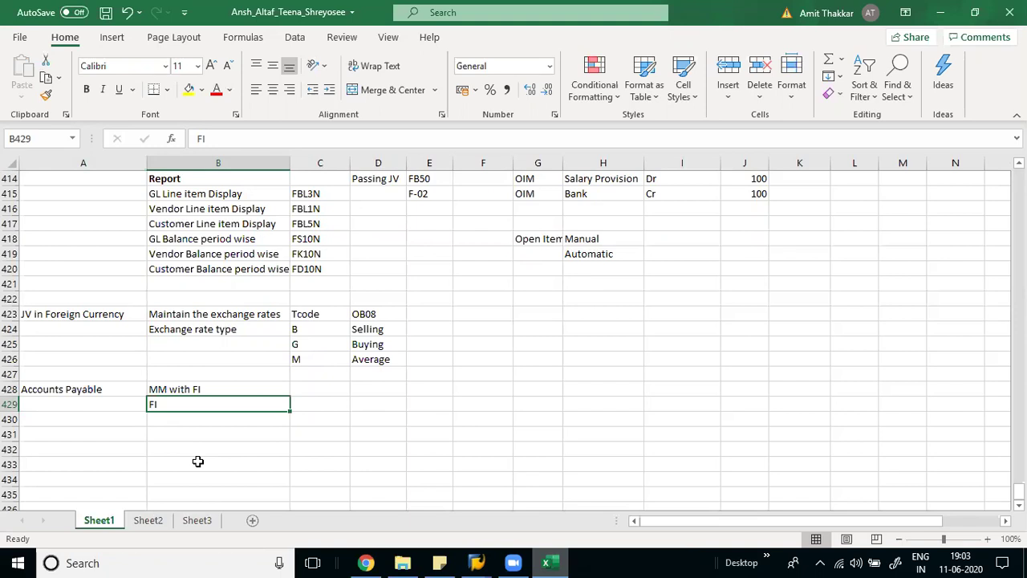
key(Right)
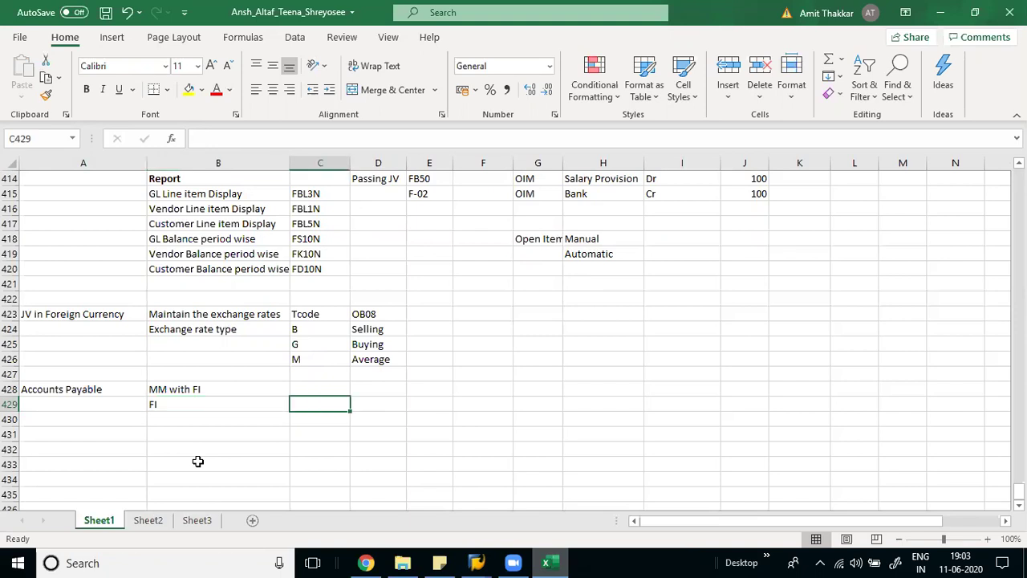
key(Home)
key(Down)
key(Down)
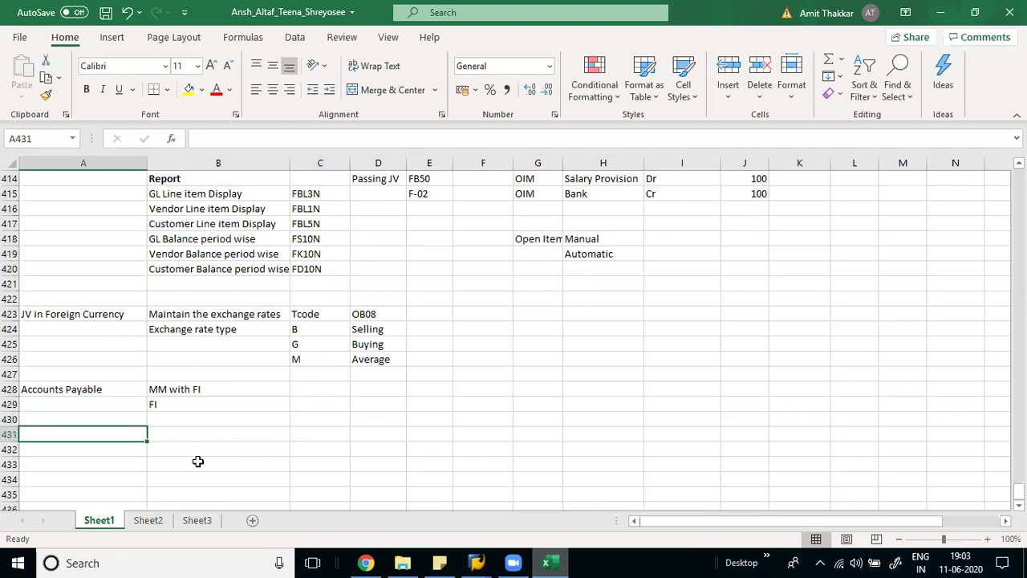
text(Config)
key(Return)
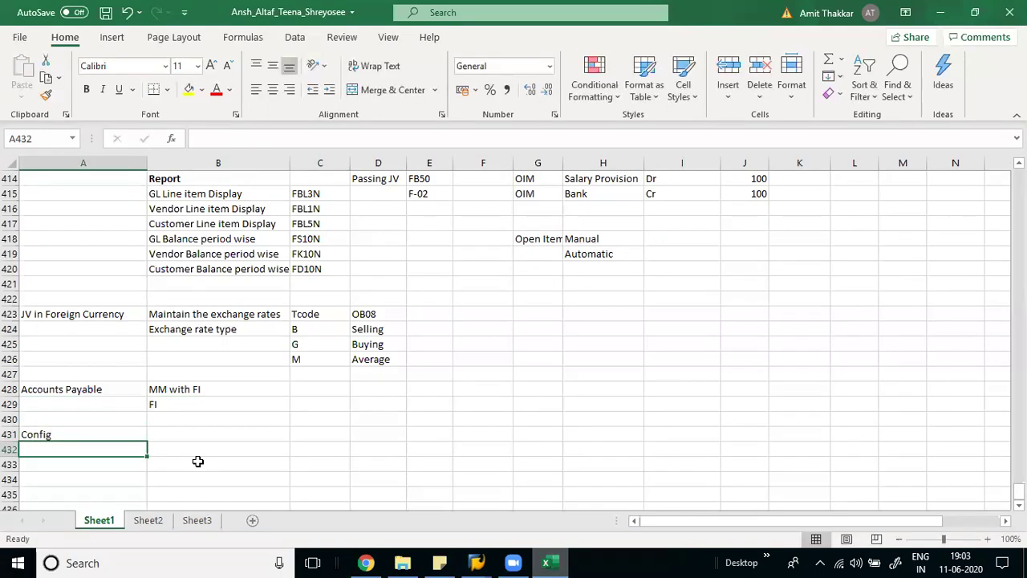
Enter "Master Data" in cell A432 and "Transactions Date" in A433 below the Config heading
text(Master Data)
key(Return)
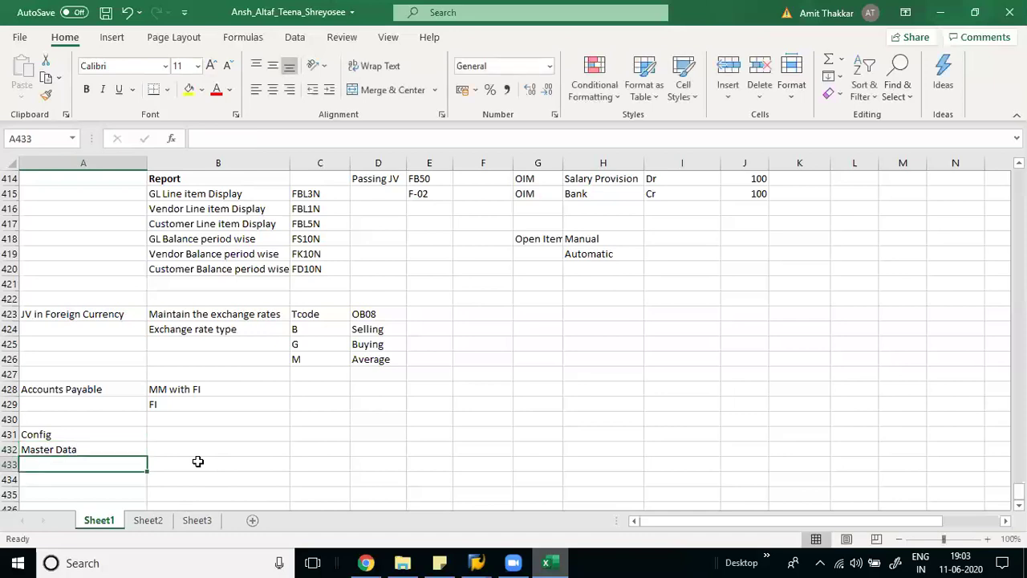
text(Tr)
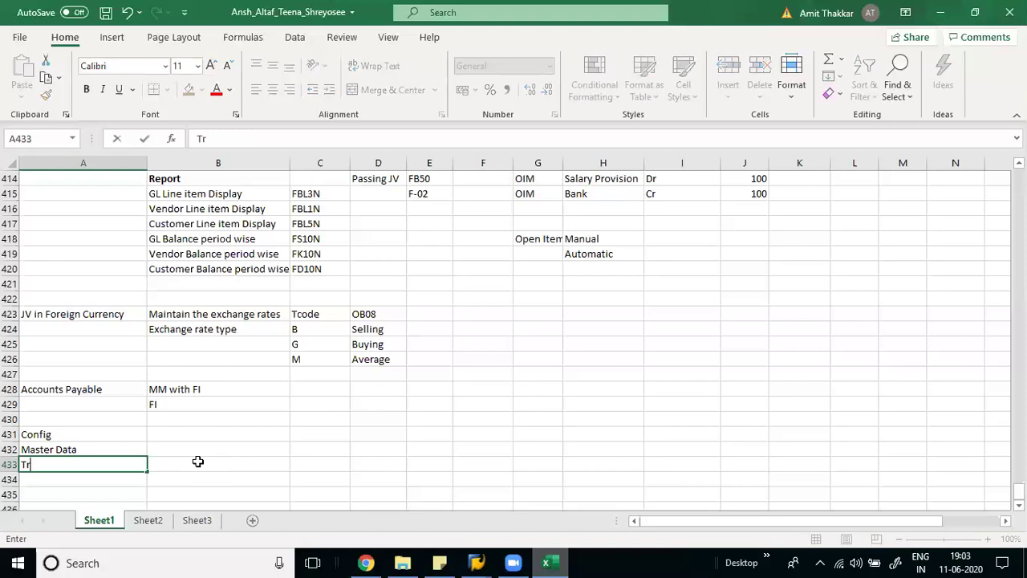
text(ansactions )
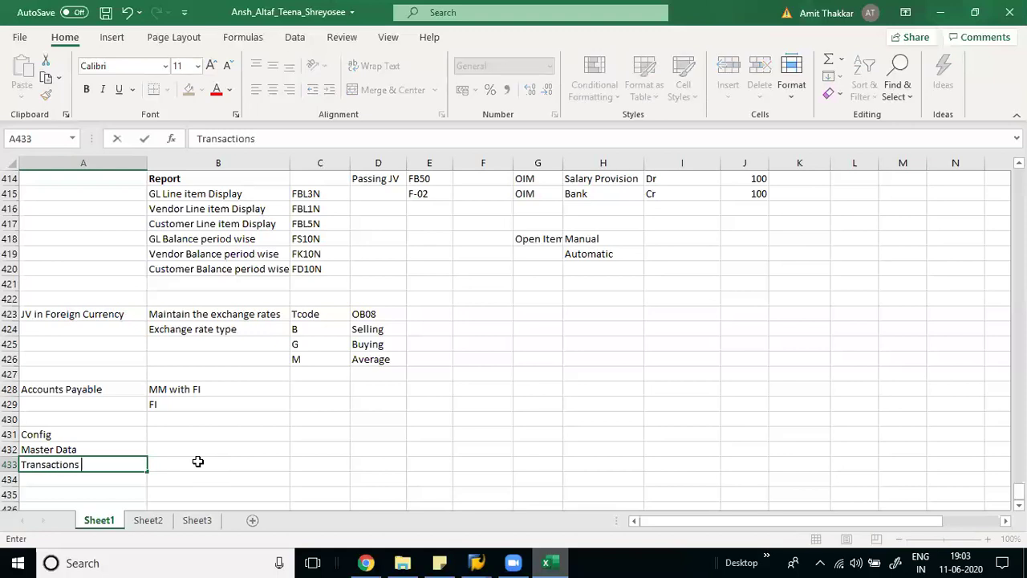
text(Date)
key(Return)
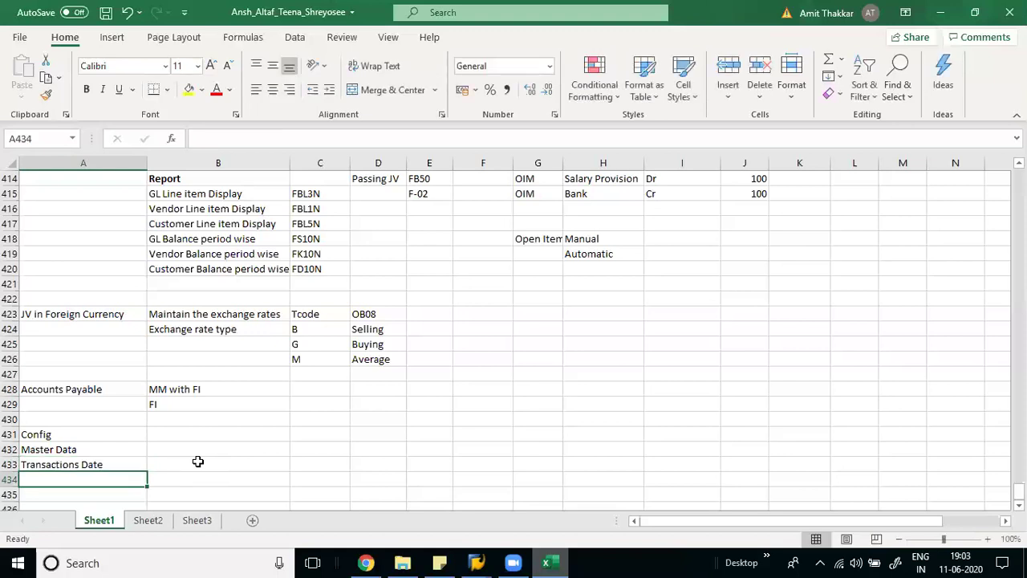
key(Up)
key(Up)
key(Up)
key(Up)
key(Down)
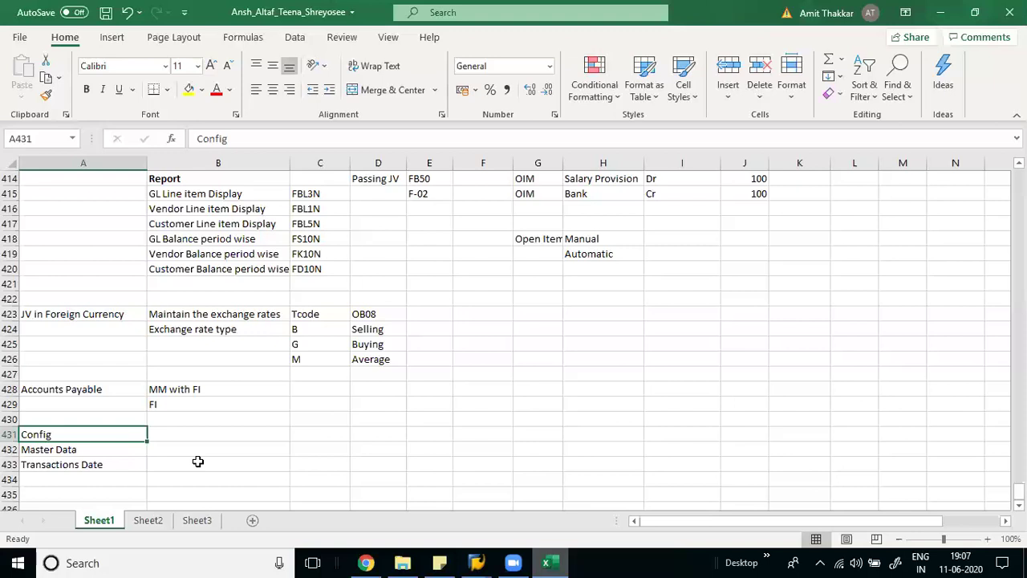
key(Right)
key(Left)
key(Down)
key(Down)
key(Up)
key(Up)
key(shift+Down)
key(shift+Down)
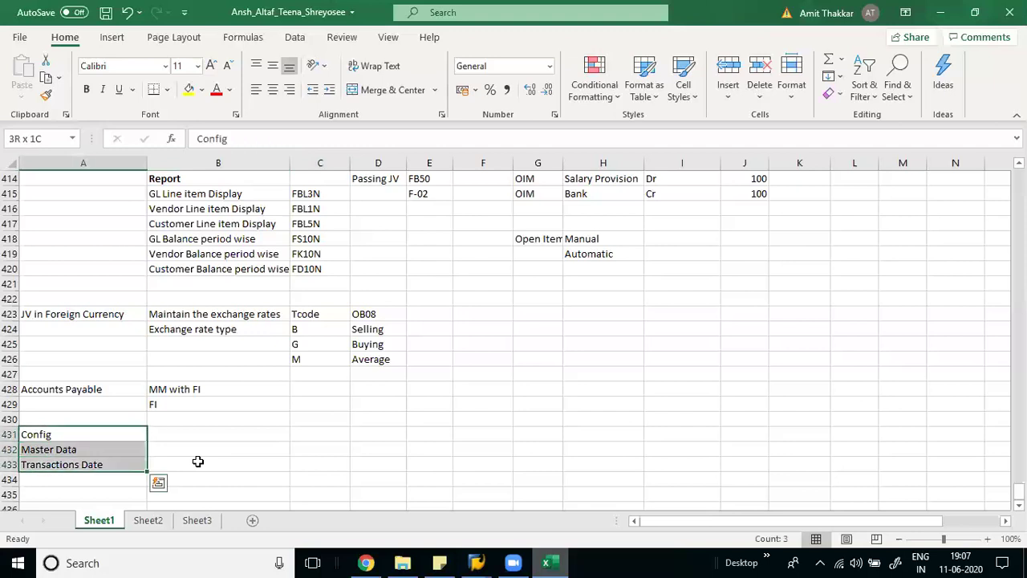
Insert four blank rows between Config and Master Data
key(Down)
key(shift+space)
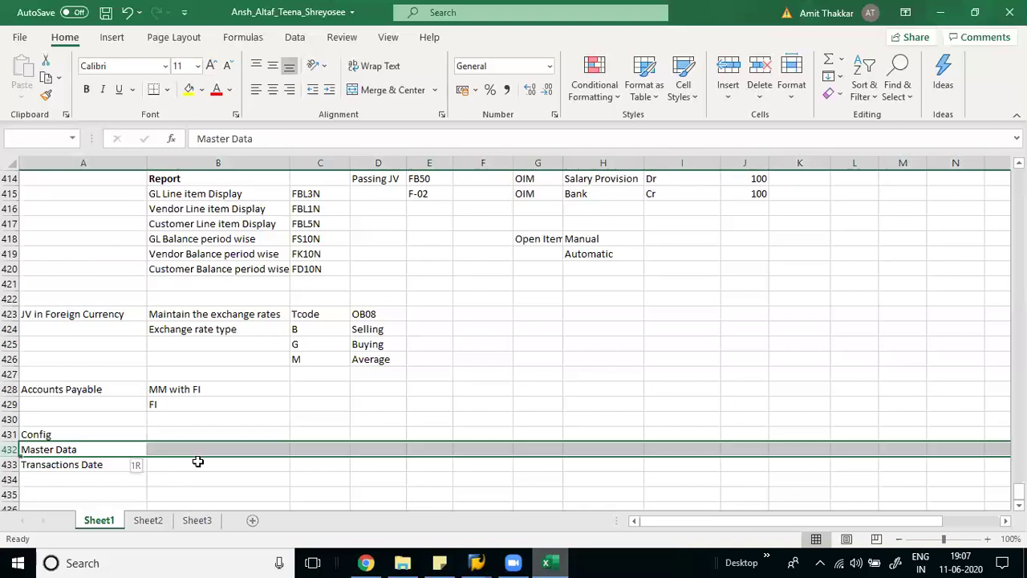
key(ctrl+shift+equal)
key(ctrl+shift+equal)
key(ctrl+shift+equal)
key(ctrl+shift+equal)
key(Right)
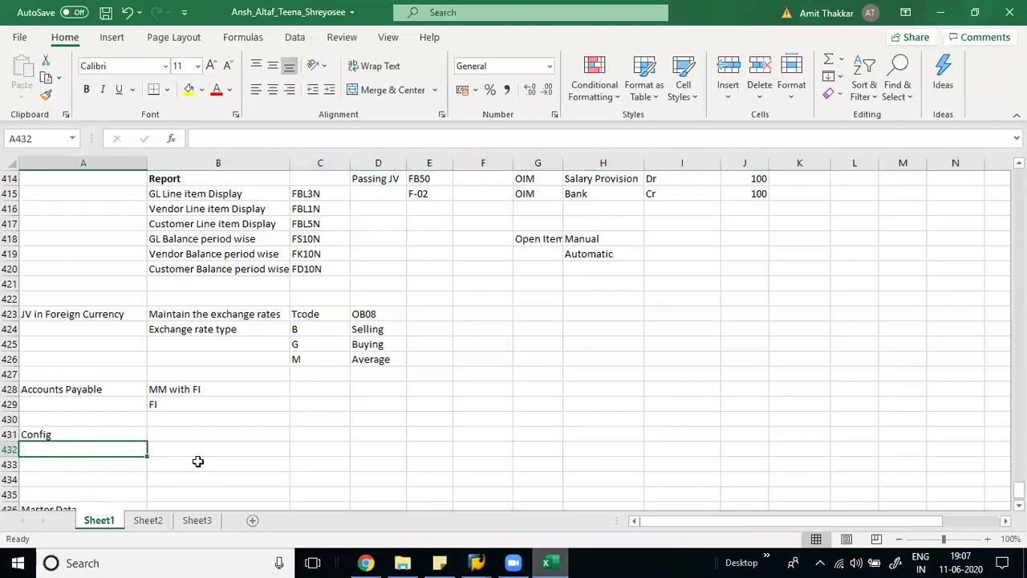
Enter "Create Vendor Account Group" in cell B431 beside Config
key(Up)
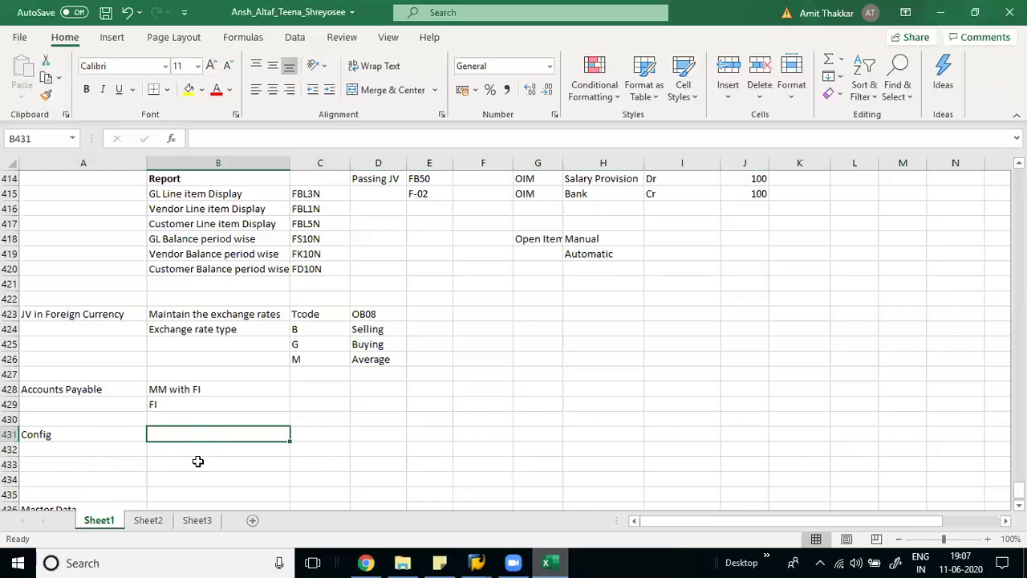
text(Create )
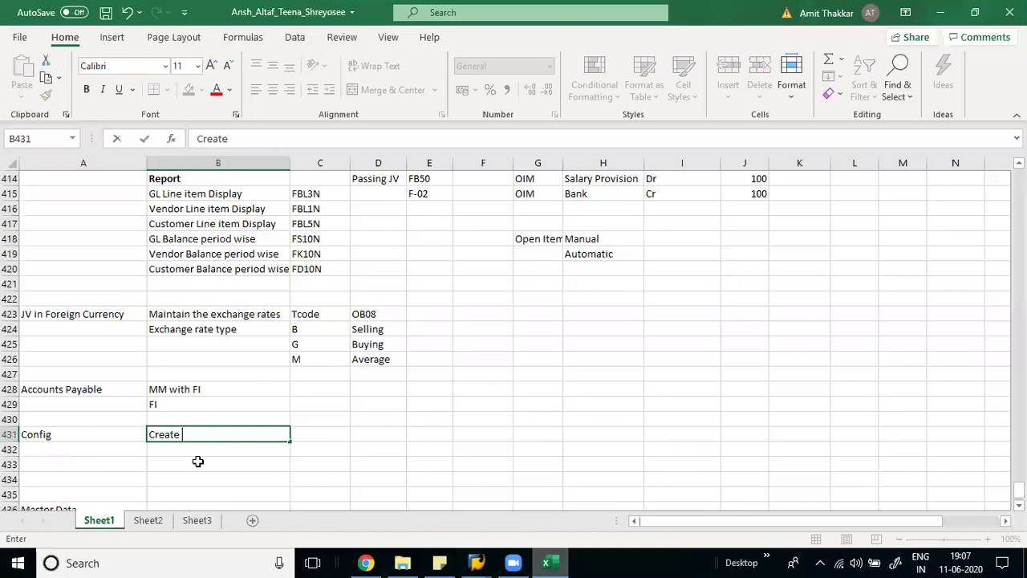
text(Vendor Account )
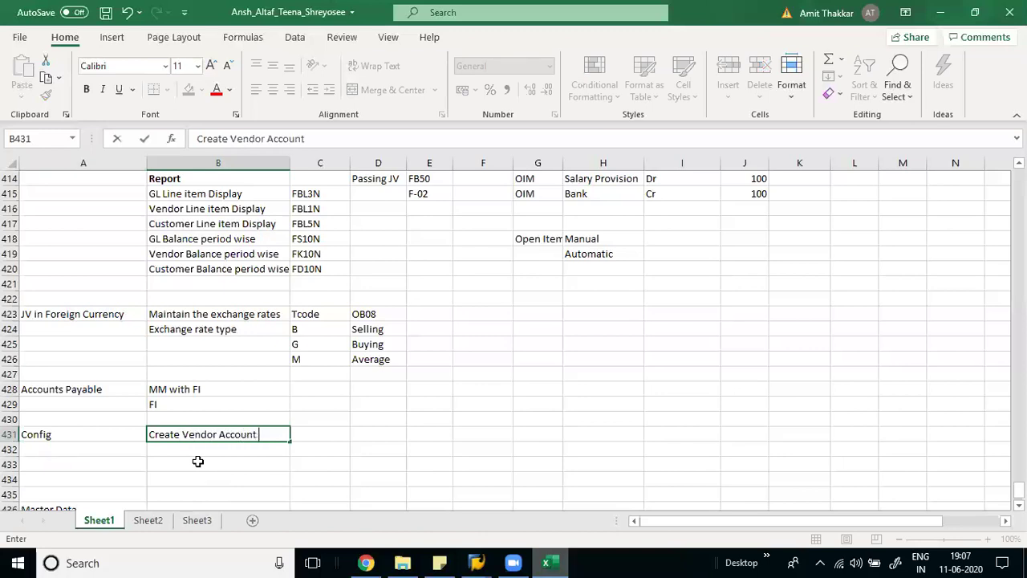
text(Group)
key(Return)
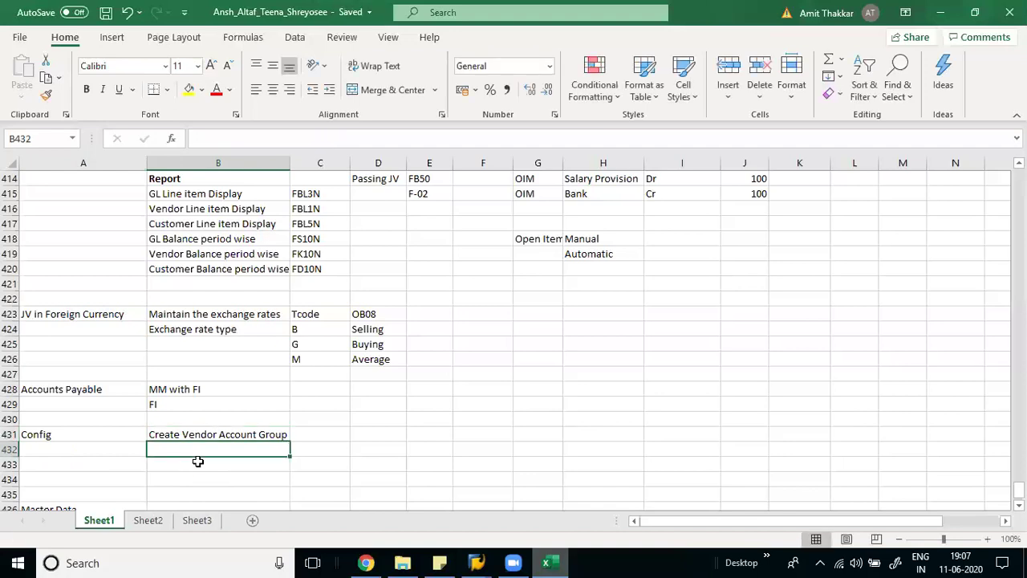
Enter "Create NO ranges for Vendor account groups" in cell B432
text(Create )
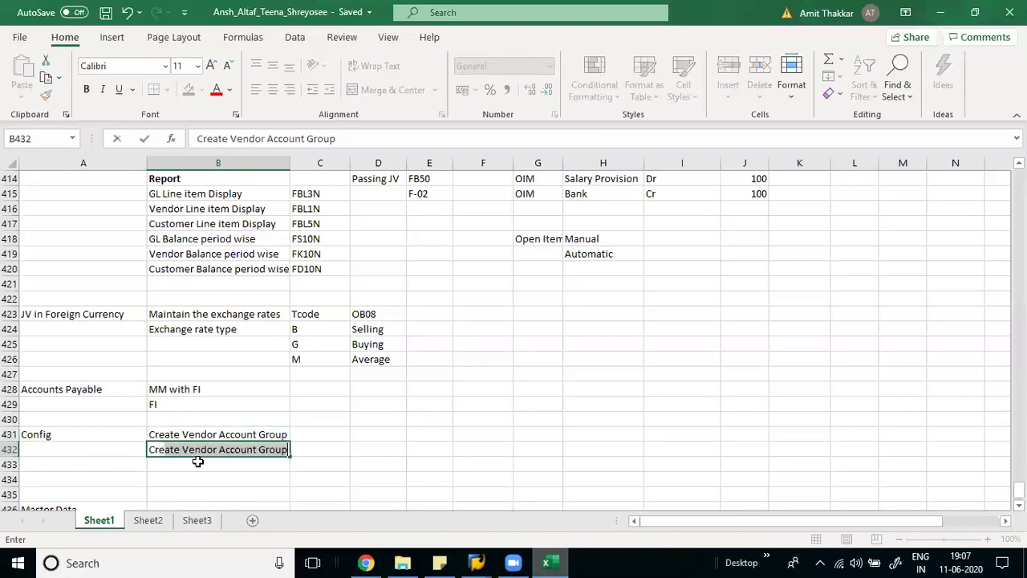
text(NO)
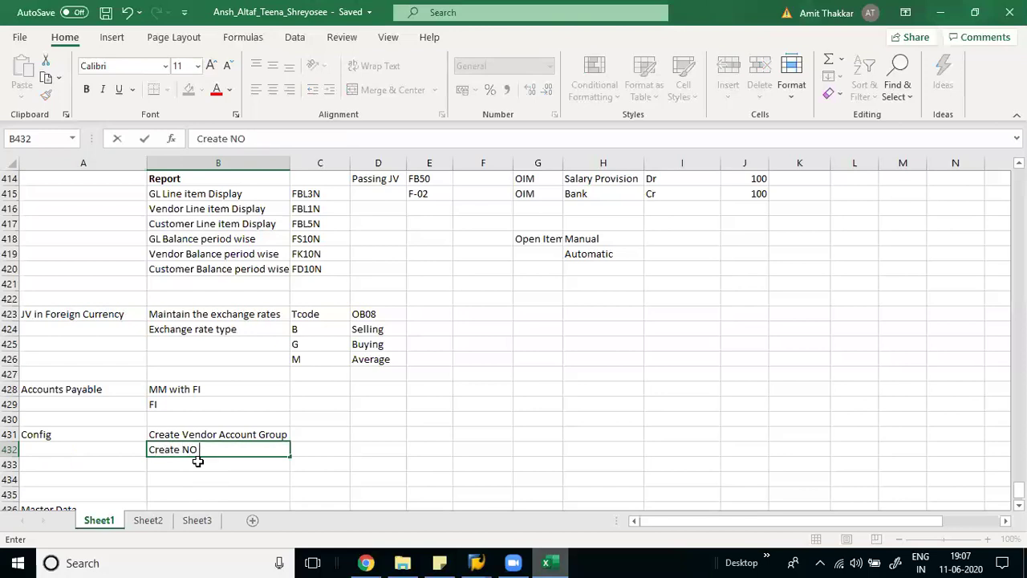
text( ranges for Vneo)
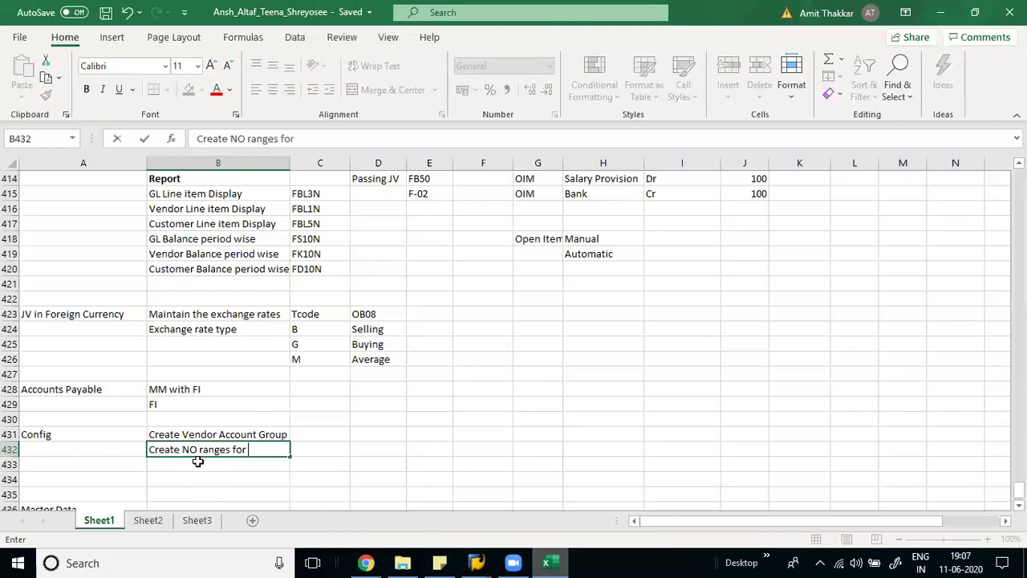
key(BackSpace)
key(BackSpace)
key(BackSpace)
text(endor acco)
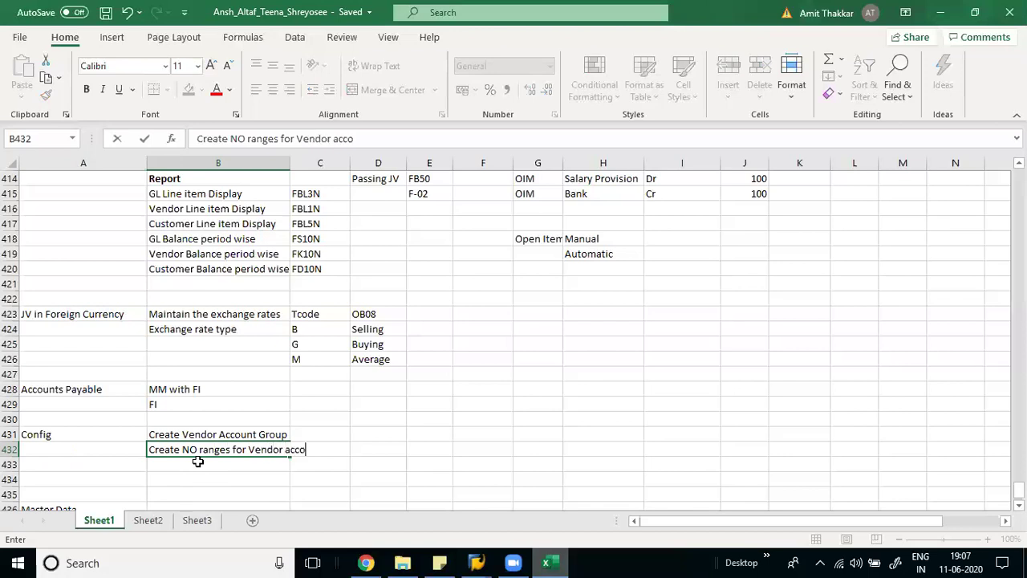
text(unt groups)
key(Return)
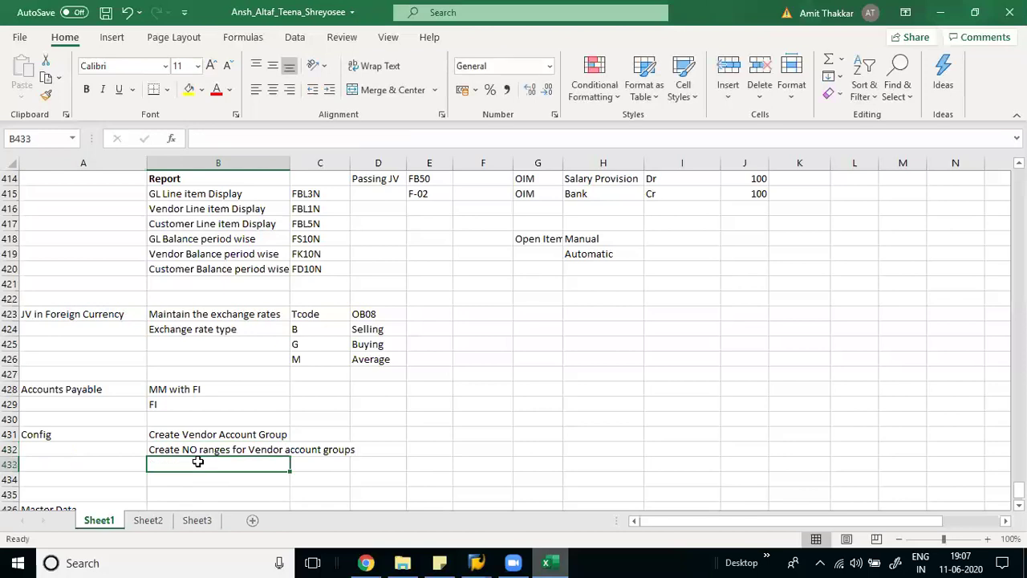
Enter "Assgn No ranges to Vendor account groups" in cell B433
text(As)
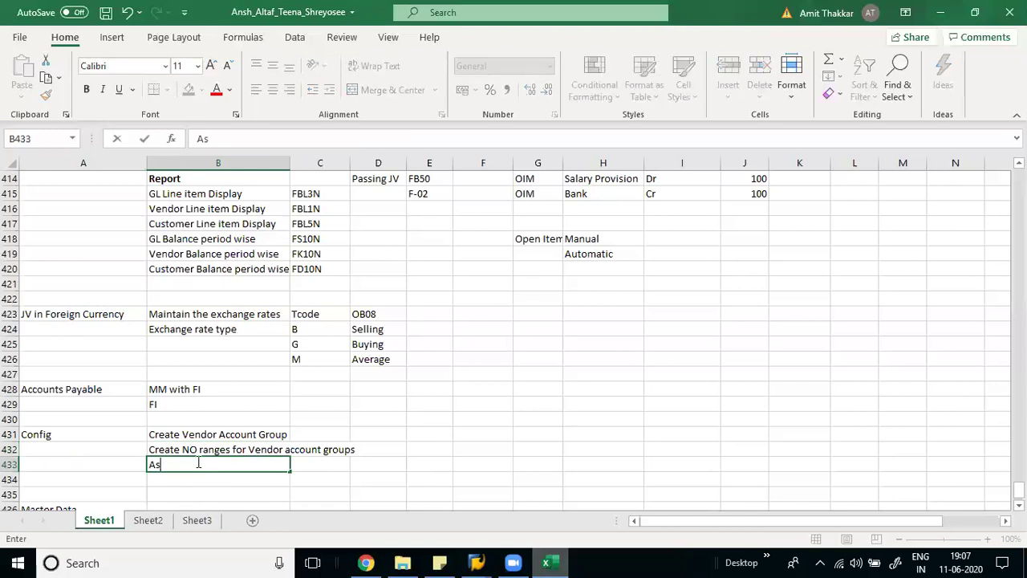
text(sgn No ranges to )
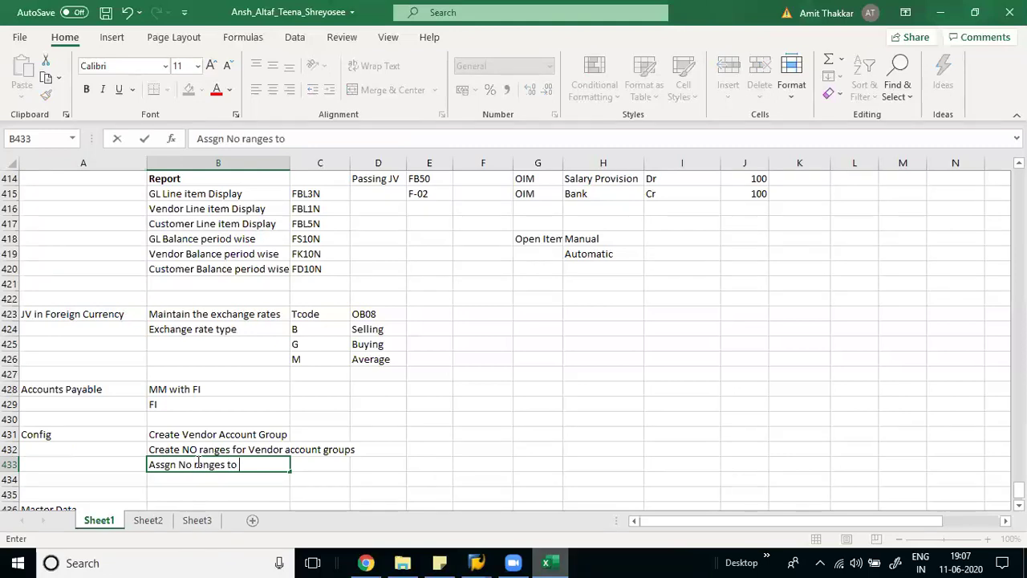
text(Vendor a)
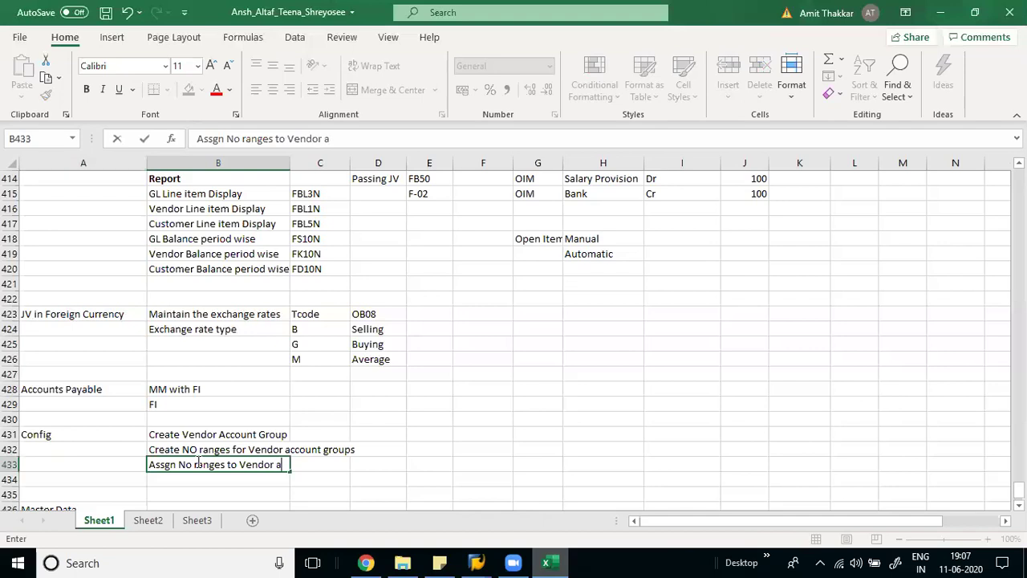
text(ccount groups)
key(Return)
Delete the blank rows between the Config notes and Master Data so Master Data starts in row 434
scroll(199, 462, down, 2)
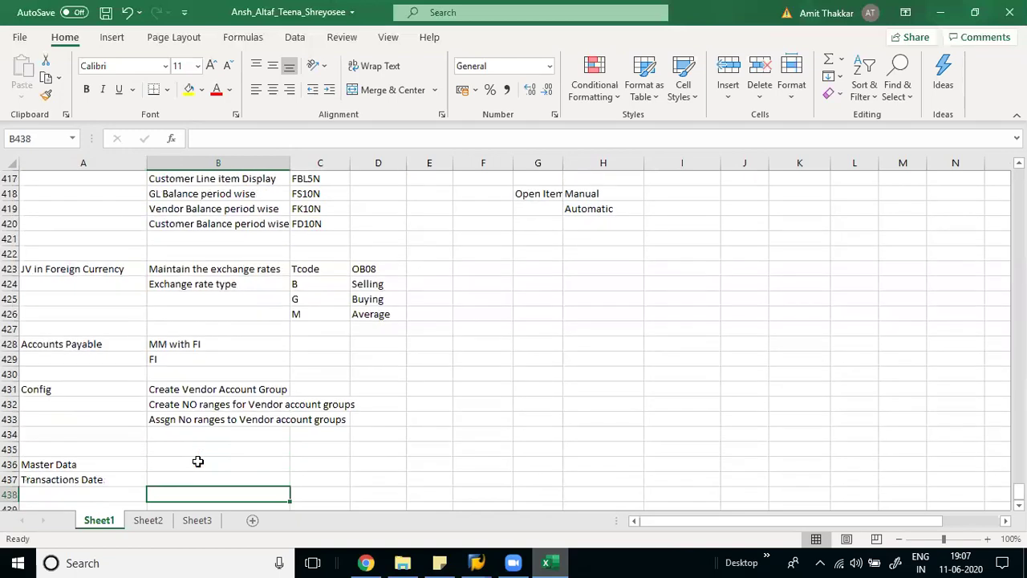
key(shift+space)
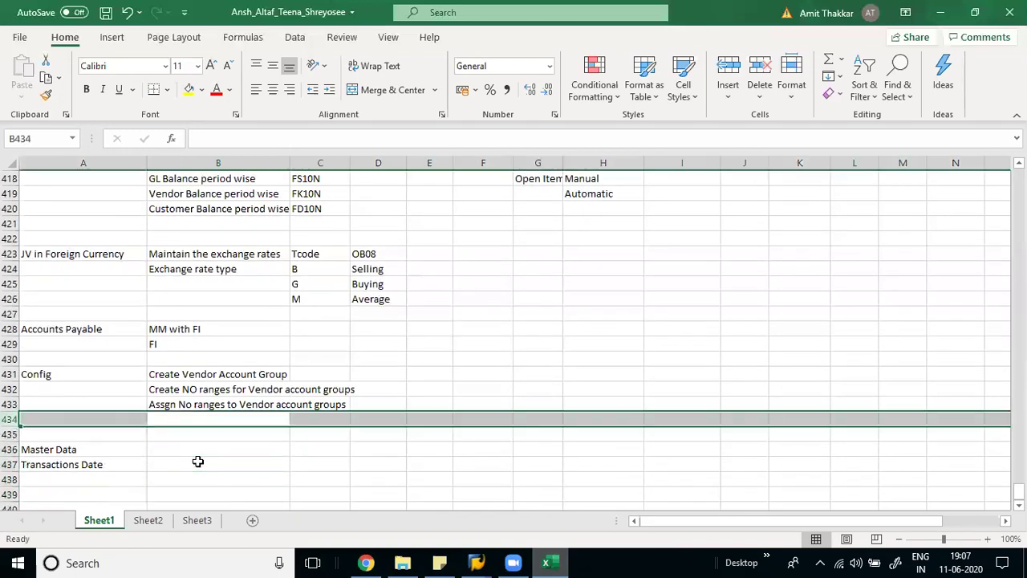
key(ctrl+shift+plus)
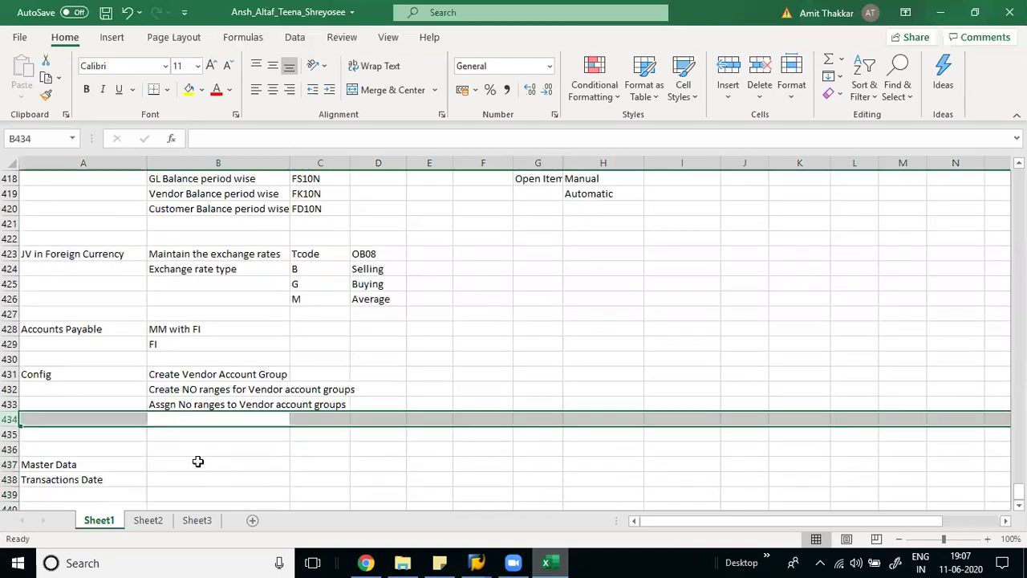
key(ctrl+minus)
key(ctrl+minus)
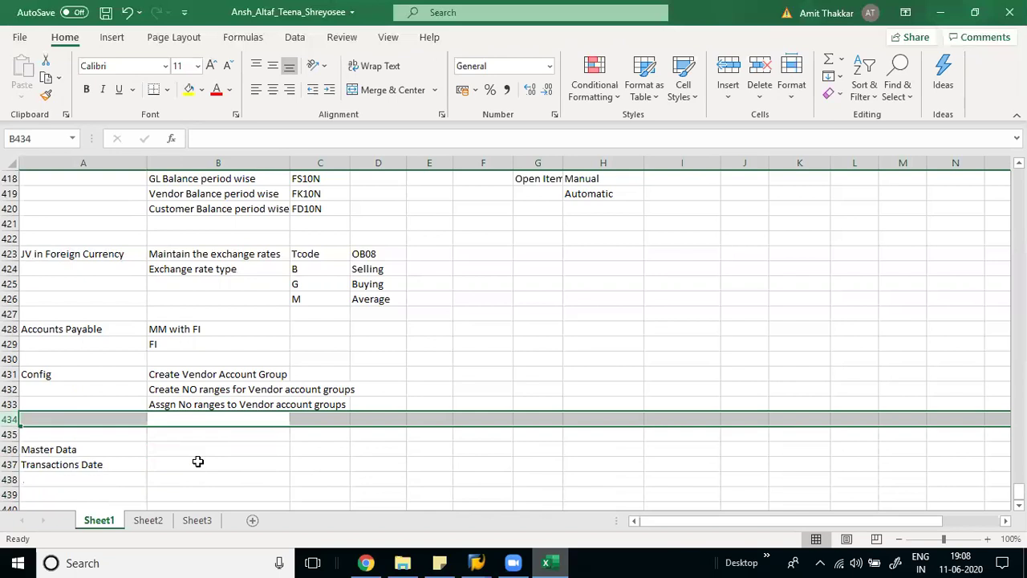
key(ctrl+minus)
Insert five blank rows between Master Data and Transactions Date
key(Down)
key(shift+space)
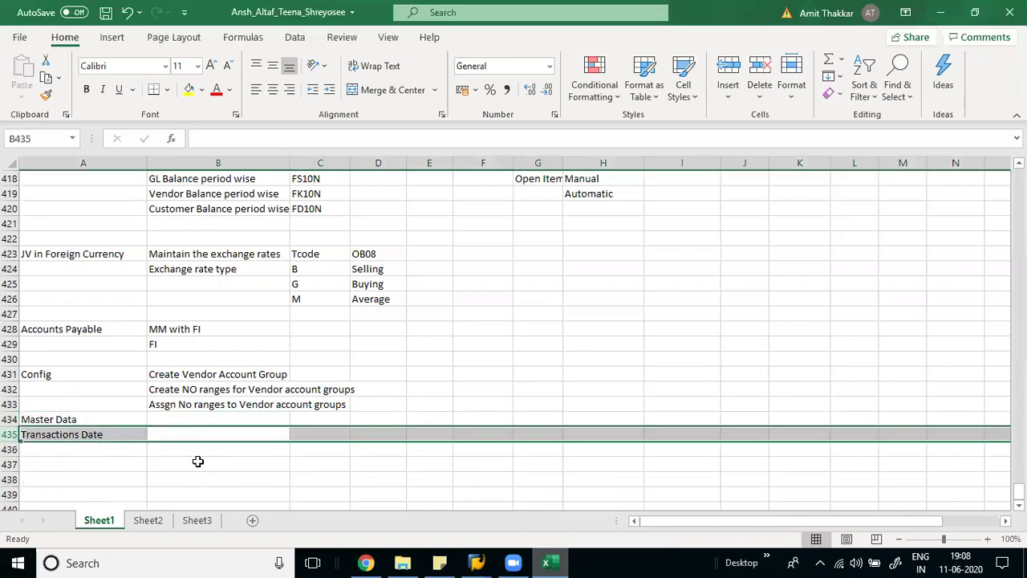
key(ctrl+shift+plus)
key(ctrl+shift+plus)
key(ctrl+shift+plus)
key(ctrl+shift+plus)
key(ctrl+shift+plus)
key(Left)
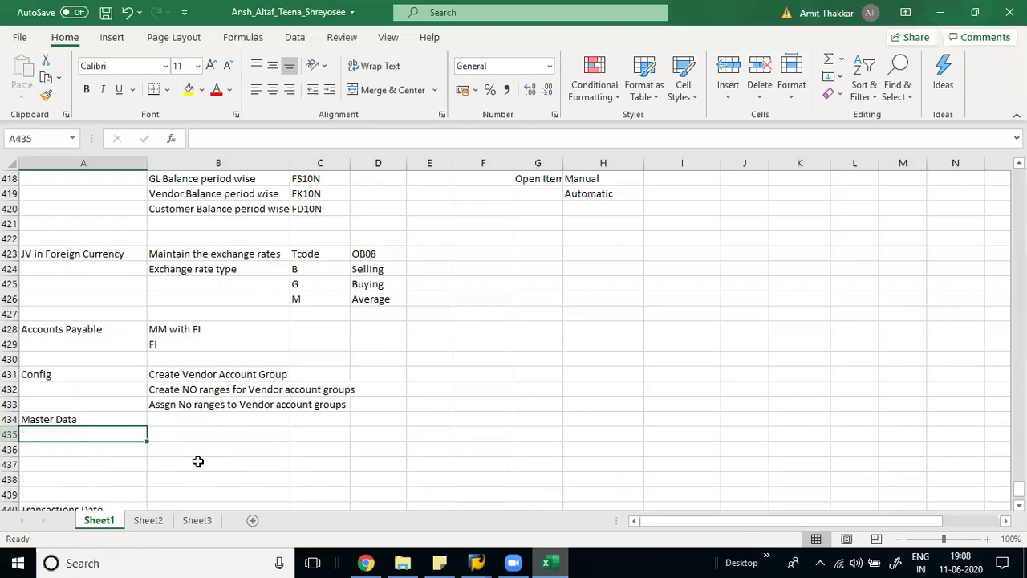
Enter "Create GL for Vendor Reconciliation account(Sundry Creditors)" in cell B434 beside Master Data
key(Right)
key(Up)
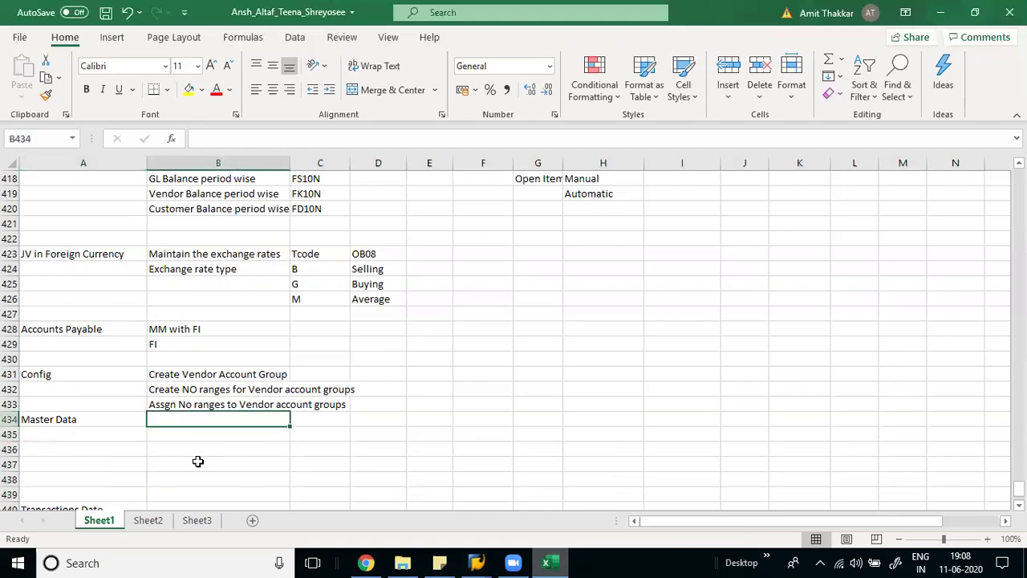
text(Create GL for Vendor Reconciliation account)
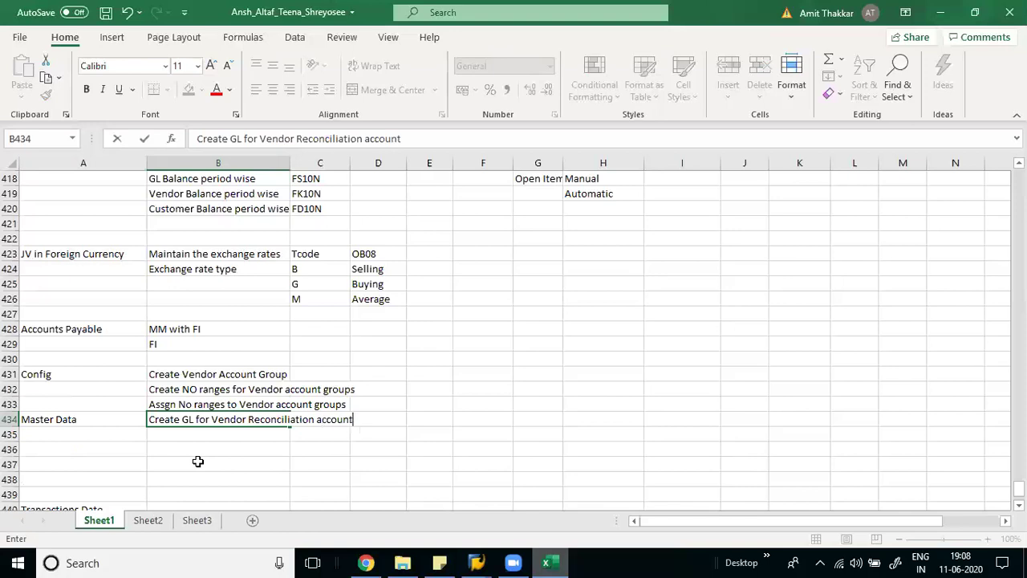
text((Sundry reditors))
key(Return)
key(Up)
key(F2)
key(Left)
key(Left)
key(Left)
key(Left)
key(Left)
key(Left)
key(Left)
key(Left)
key(Left)
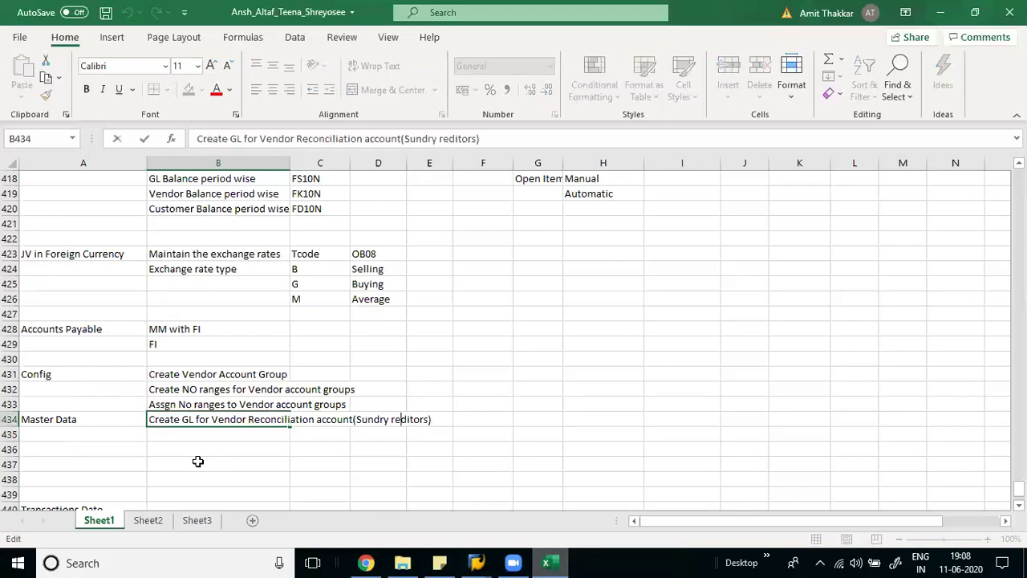
text(C)
key(Return)
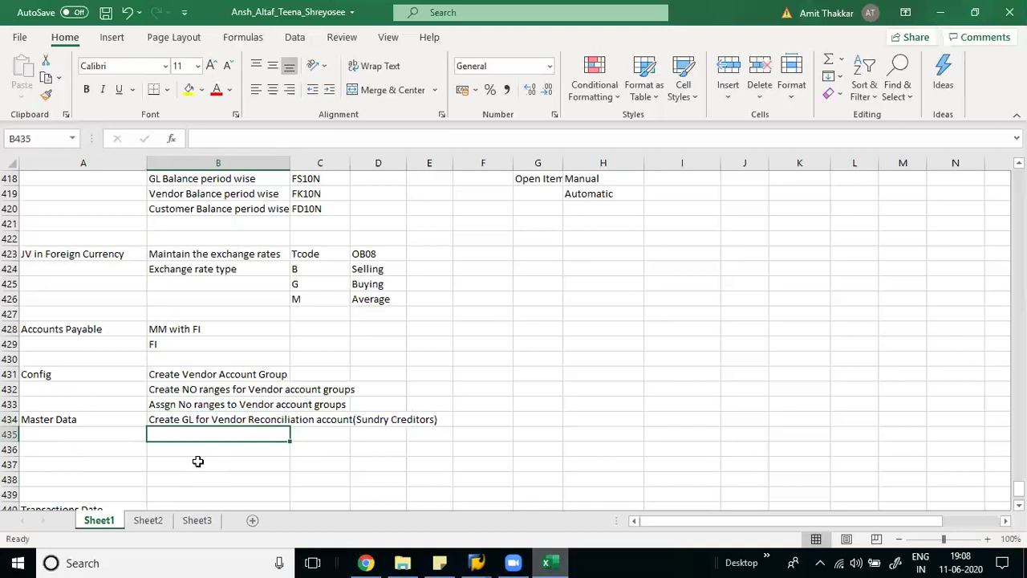
Enter "Create Vendor Master" in cell B435 under the Master Data notes
text(Cre)
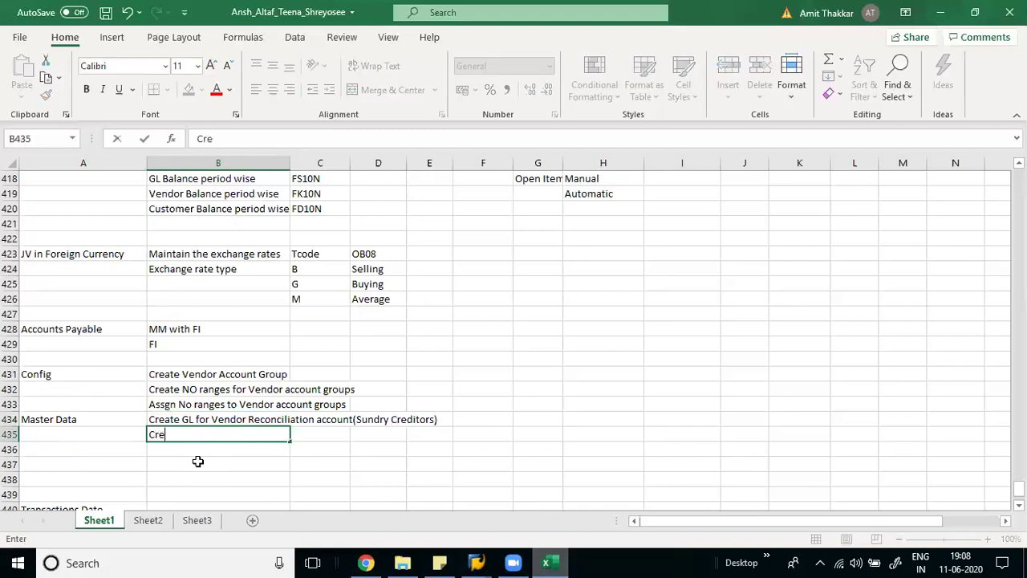
text(ate Vendor )
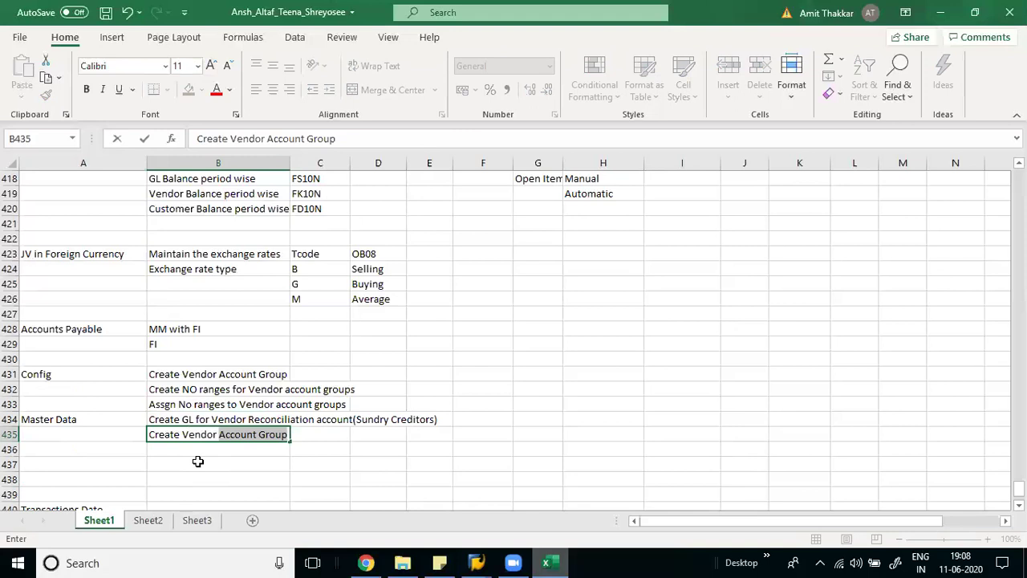
text(Master)
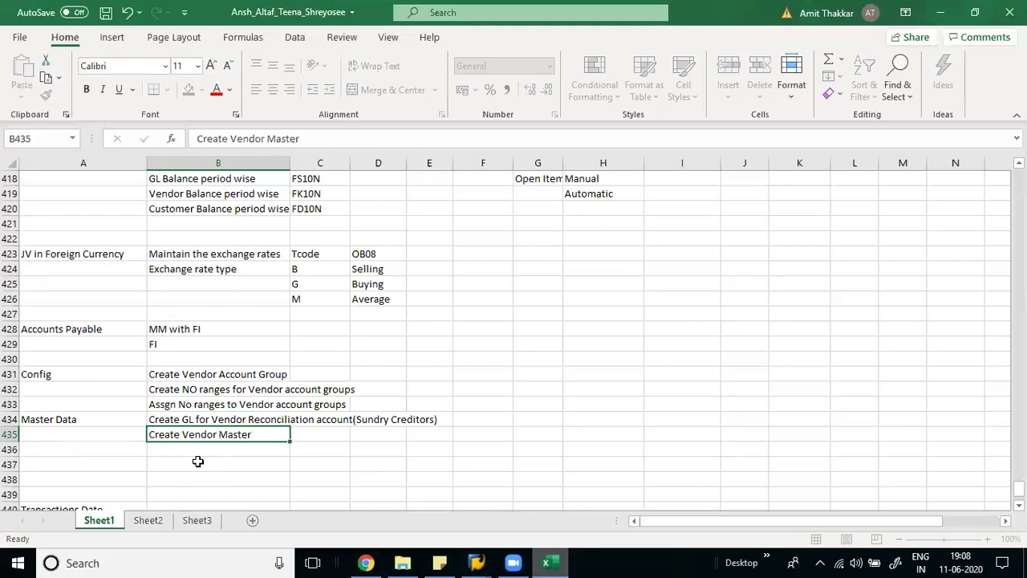
key(Return)
key(Down)
key(Down)
key(Down)
key(Up)
key(Up)
key(Up)
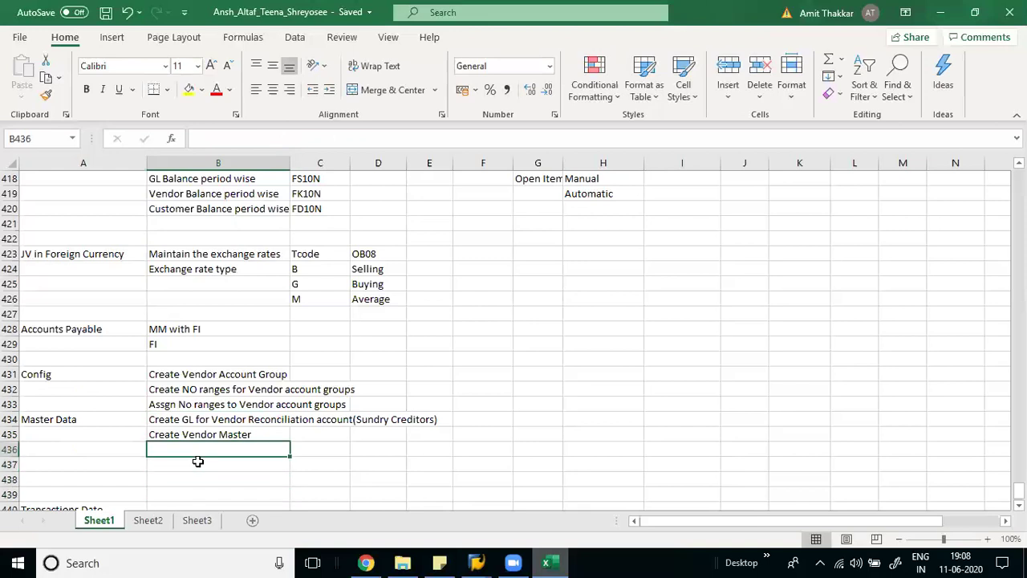
key(Down)
key(Down)
key(Up)
key(Up)
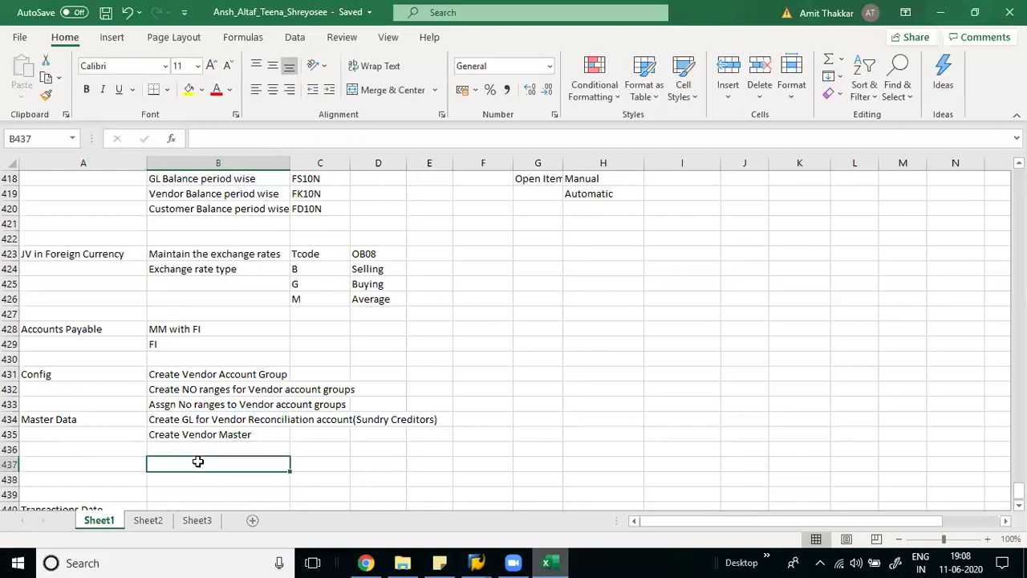
Delete the blank rows between Master Data and Transactions Date so that Transactions Date starts in row 436
key(shift+space)
key(shift+Down)
key(shift+Down)
key(shift+Down)
key(ctrl+minus)
Enter "Post Vendor Invoice" in B436 and "Vendor Payment" in B437 as the Transactions Date notes
key(Down)
key(Up)
text(Post)
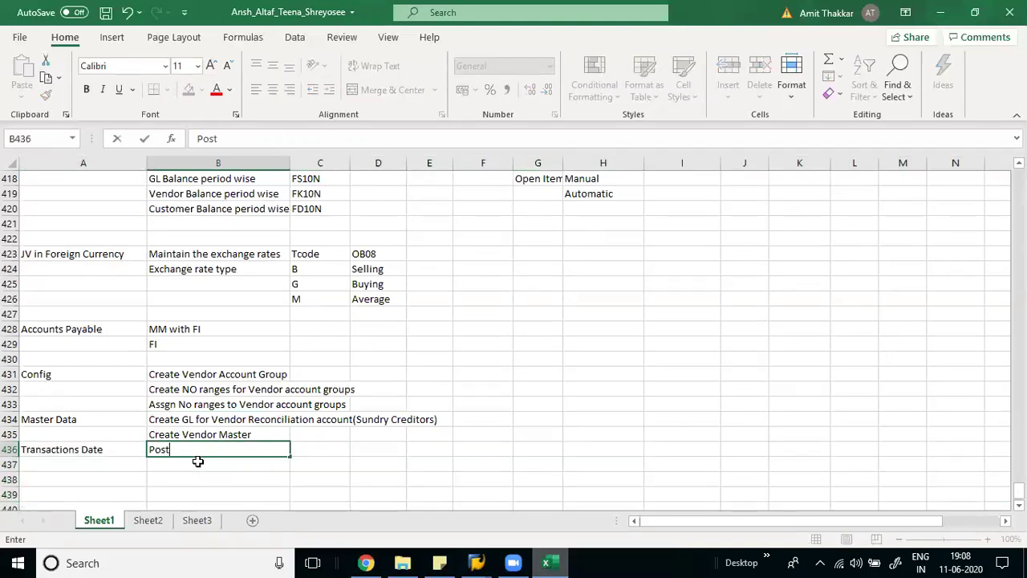
text( Vendor Invoice)
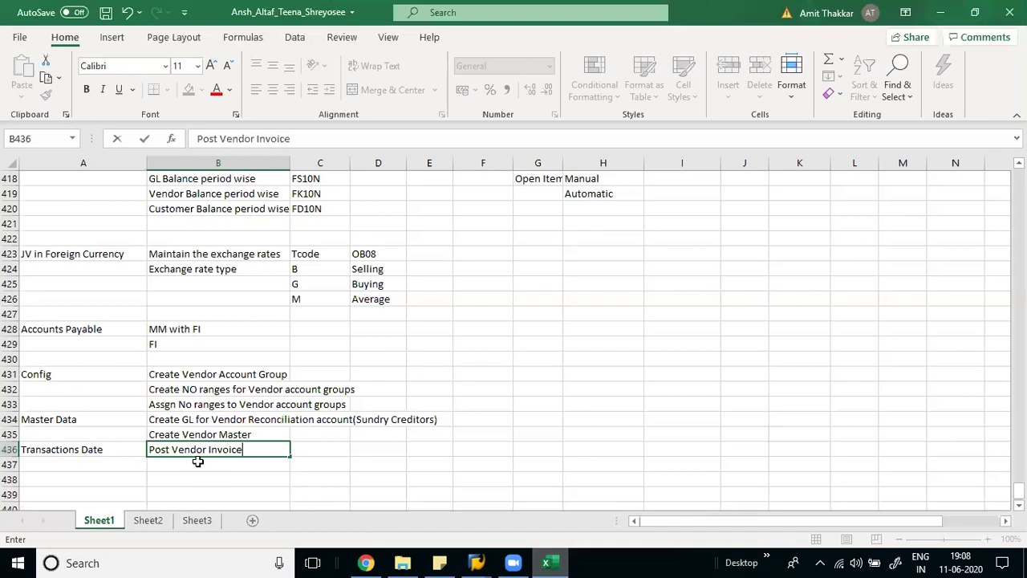
key(Return)
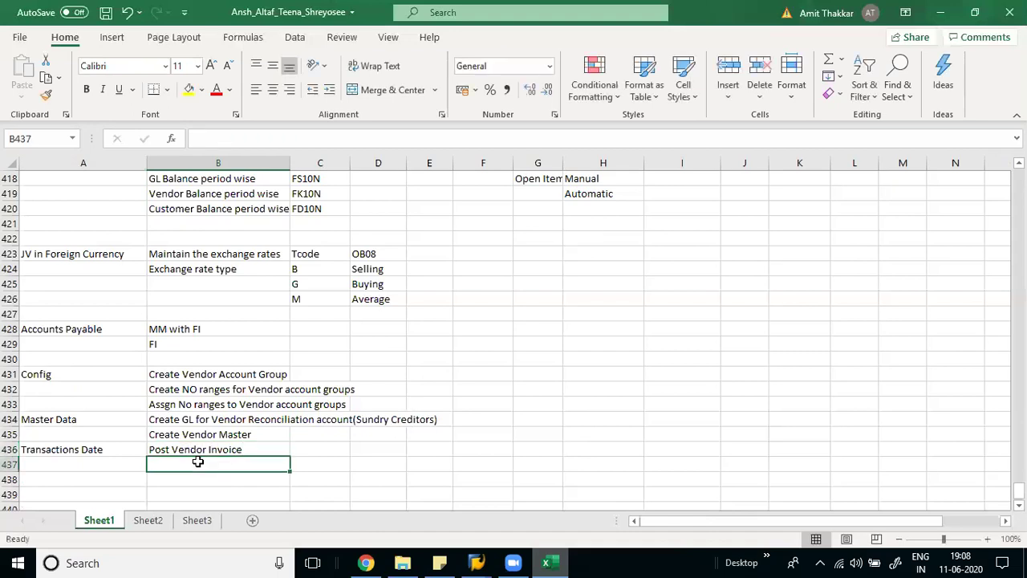
text(V)
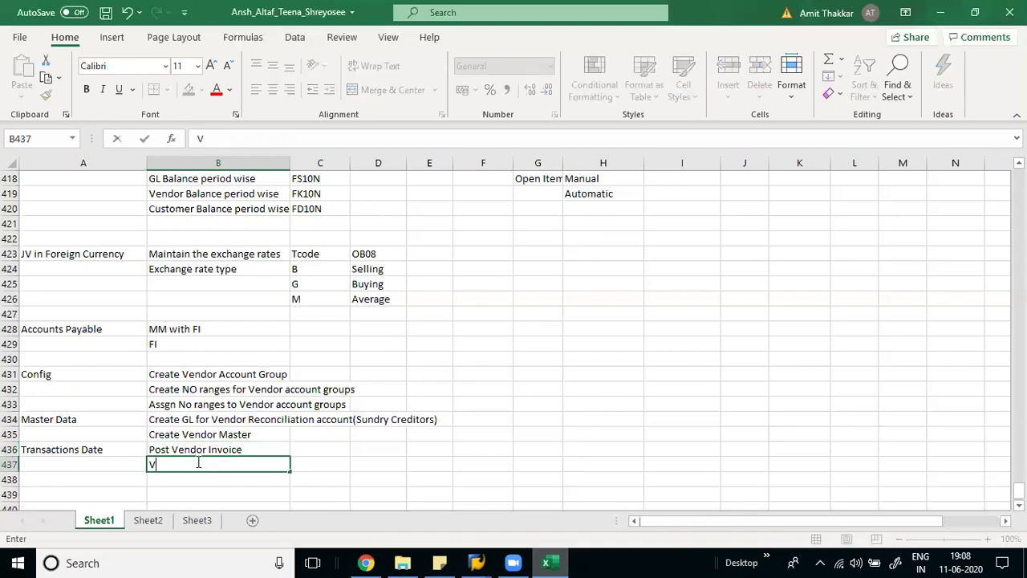
text(endor Payment)
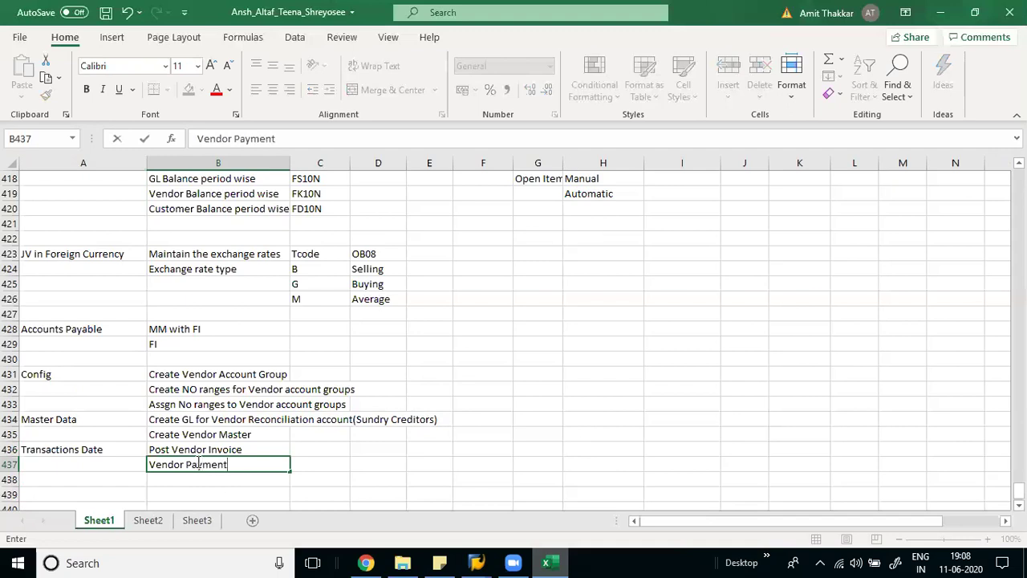
key(Return)
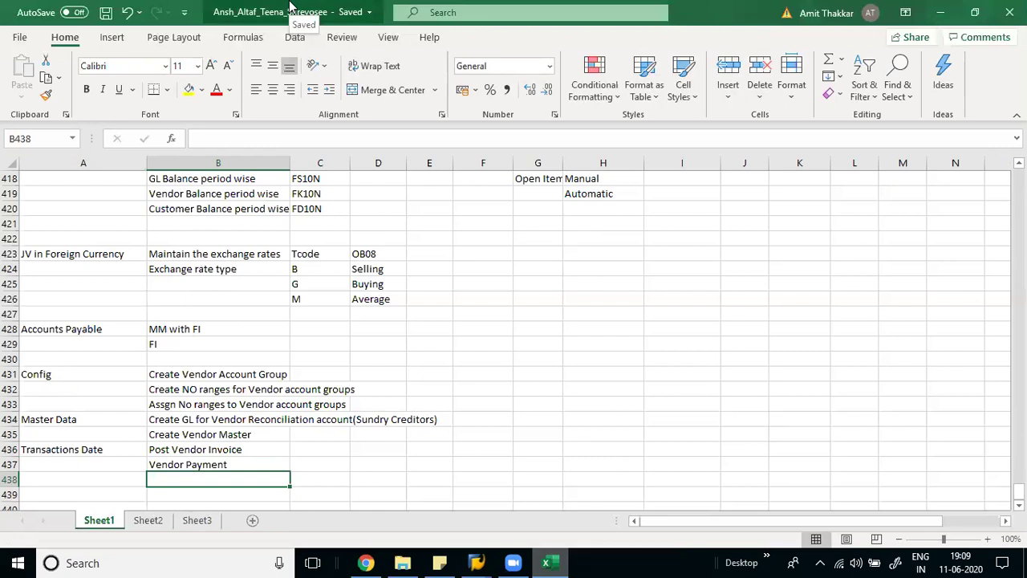
Review the configuration, master data and transaction notes in B431:B437
click(202, 373)
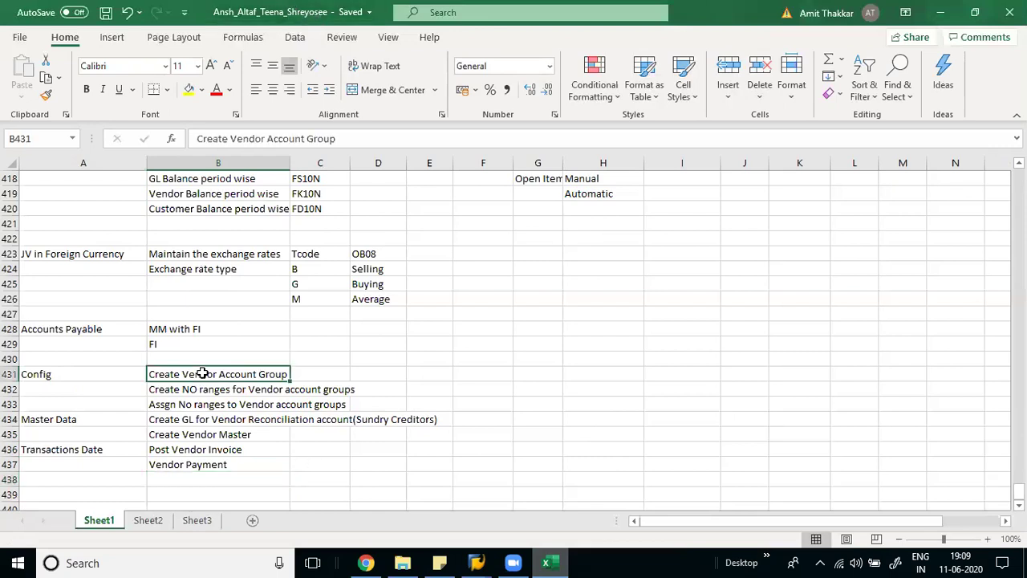
key(Down)
key(Down)
key(Down)
key(Down)
key(Down)
key(Up)
key(Up)
key(Up)
key(Up)
key(Up)
key(shift+Down)
key(shift+Down)
key(shift+Down)
key(shift+Down)
key(shift+Down)
key(shift+Down)
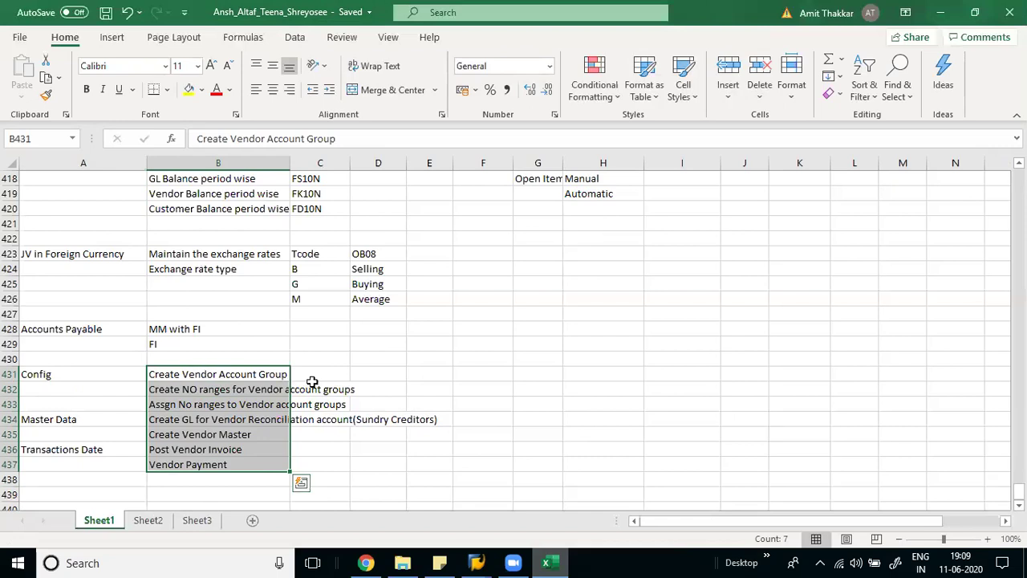
Insert six blank rows between "Create Vendor Account Group" and "Create NO ranges for Vendor account groups"
click(231, 374)
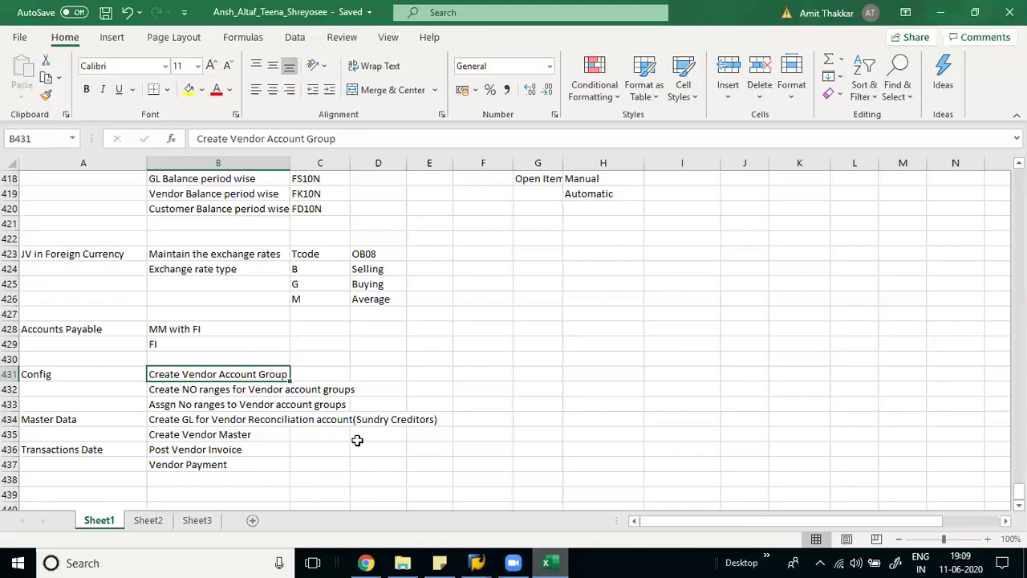
key(Down)
key(shift+space)
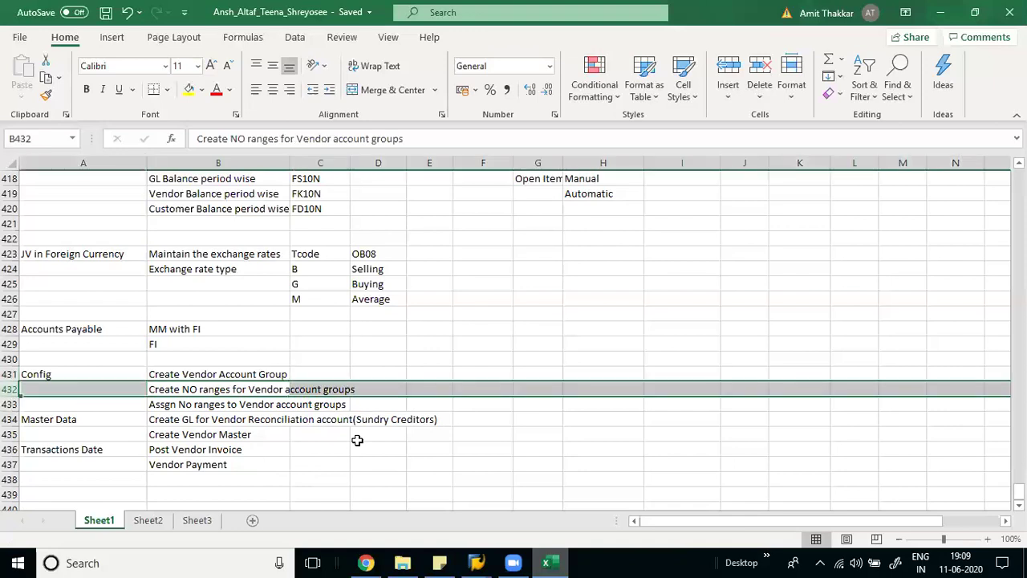
key(ctrl+plus)
key(ctrl+plus)
key(ctrl+plus)
key(ctrl+plus)
key(ctrl+plus)
key(ctrl+plus)
Enter "Import Vendor" in cell C431 beside Create Vendor Account Group
key(Right)
key(Up)
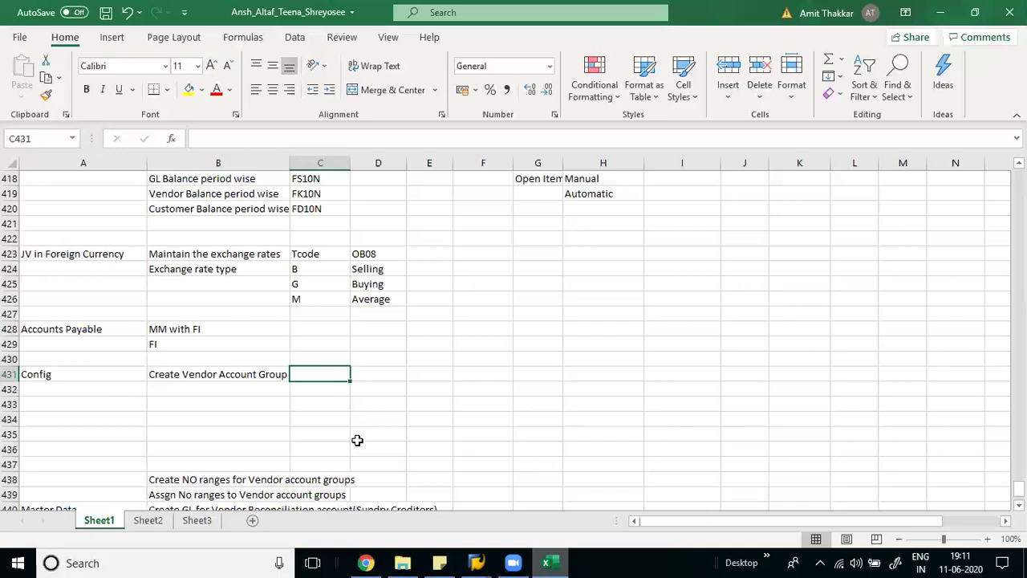
text(Impose)
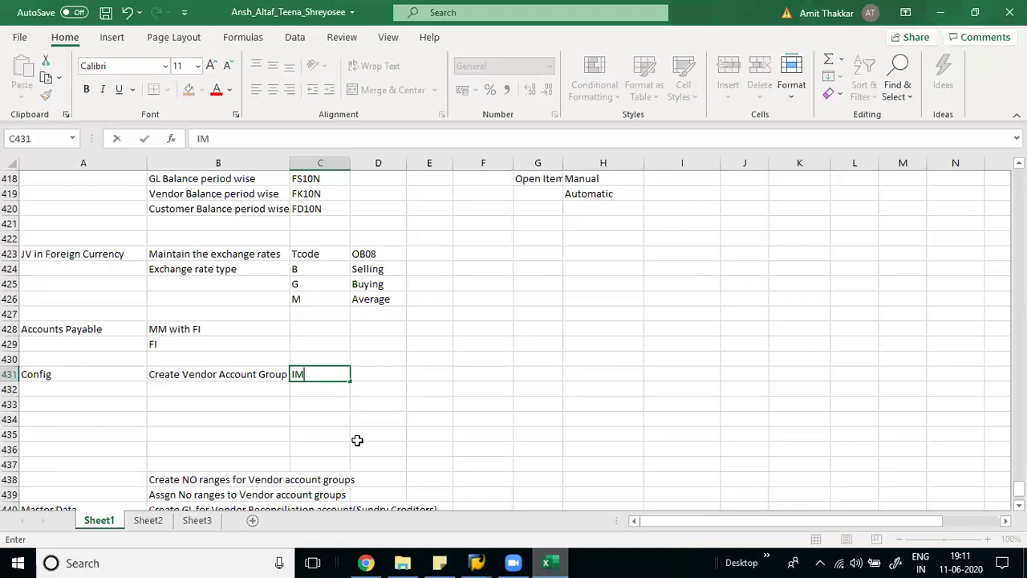
key(BackSpace)
key(BackSpace)
text(rt Vendor)
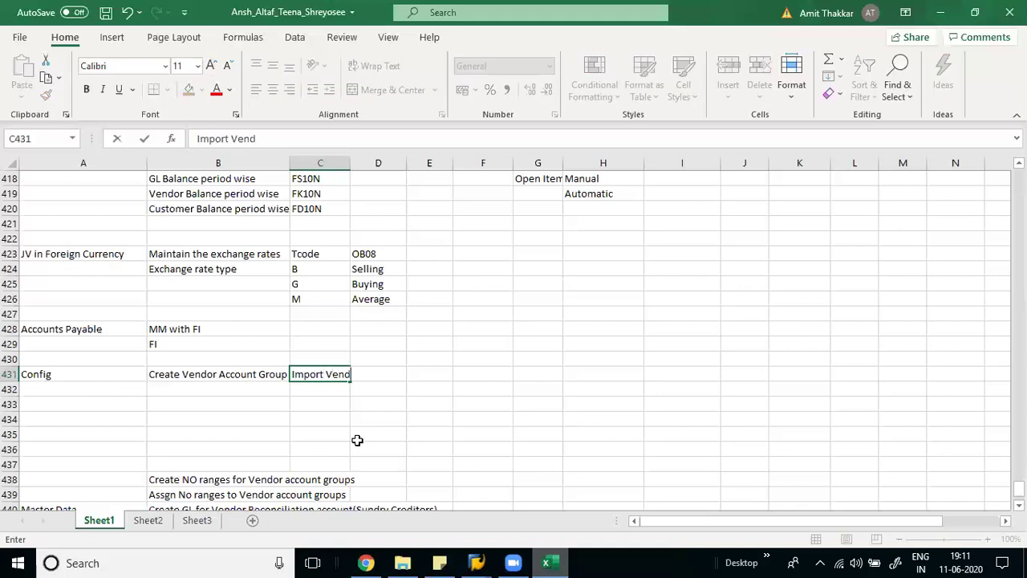
key(Return)
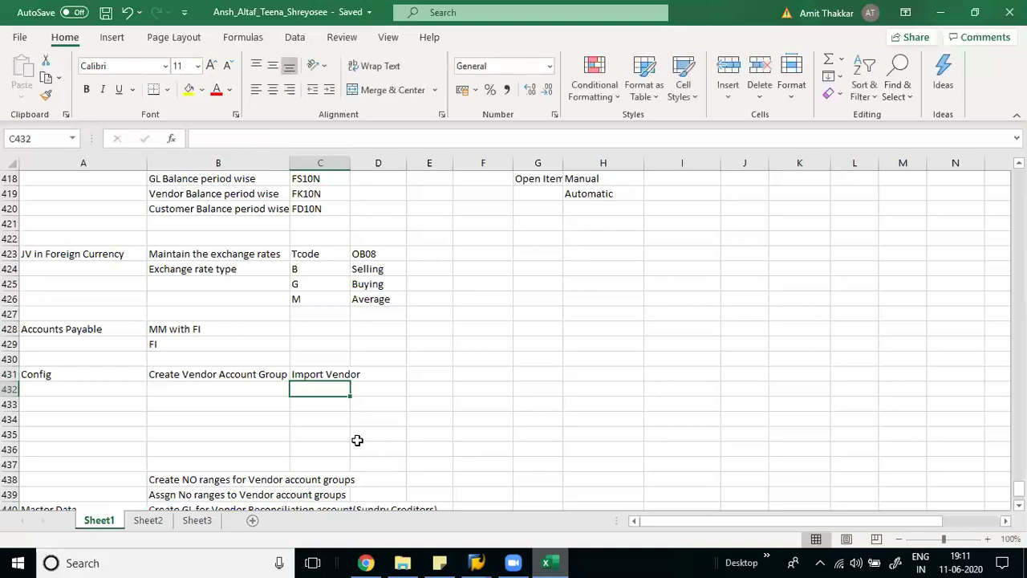
List "One time Vendor", "Service Vendor" and "Material Vendor" in C432:C434 below Import Vendor
text(One )
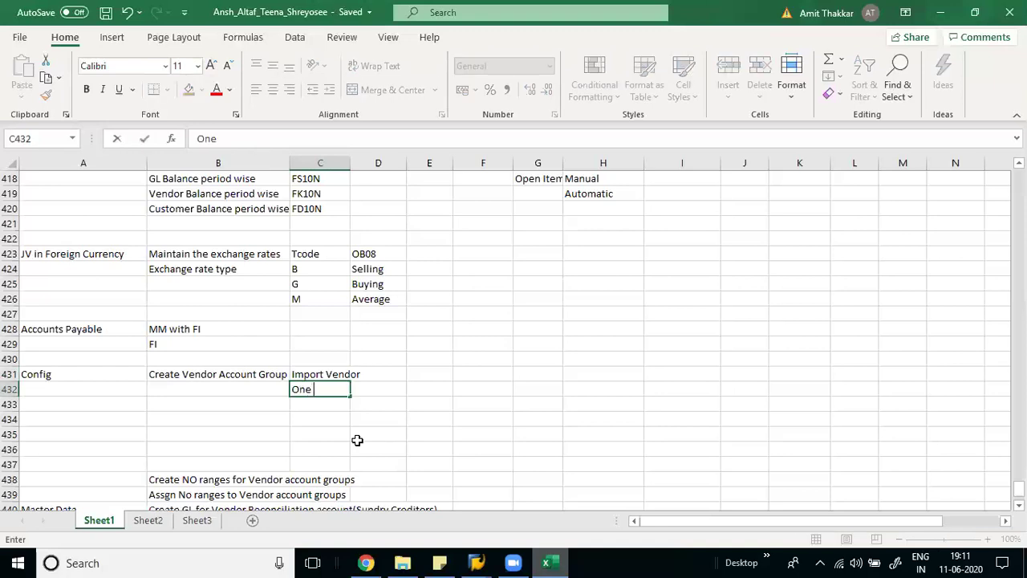
text(time Vendor)
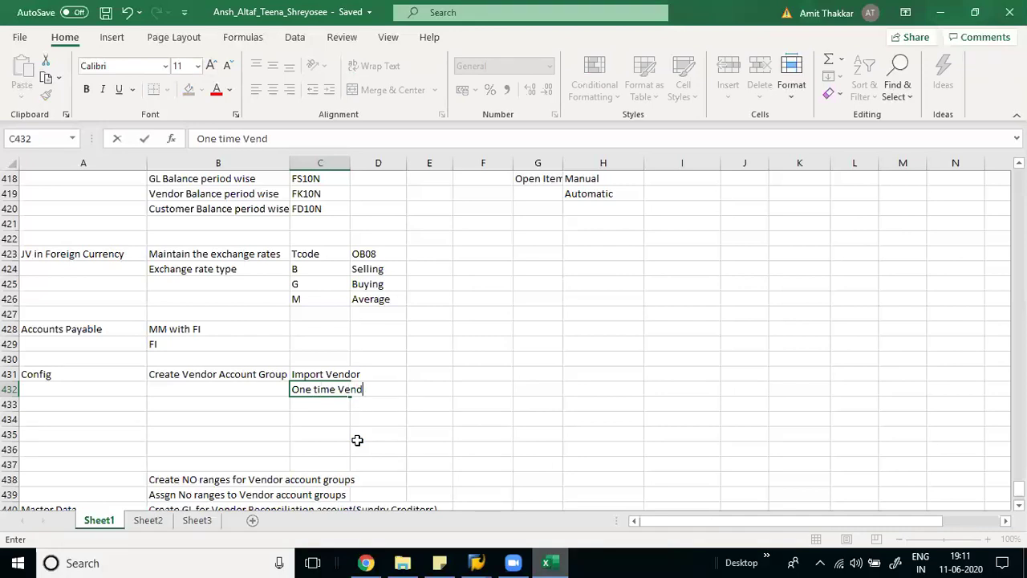
key(Return)
text(Service)
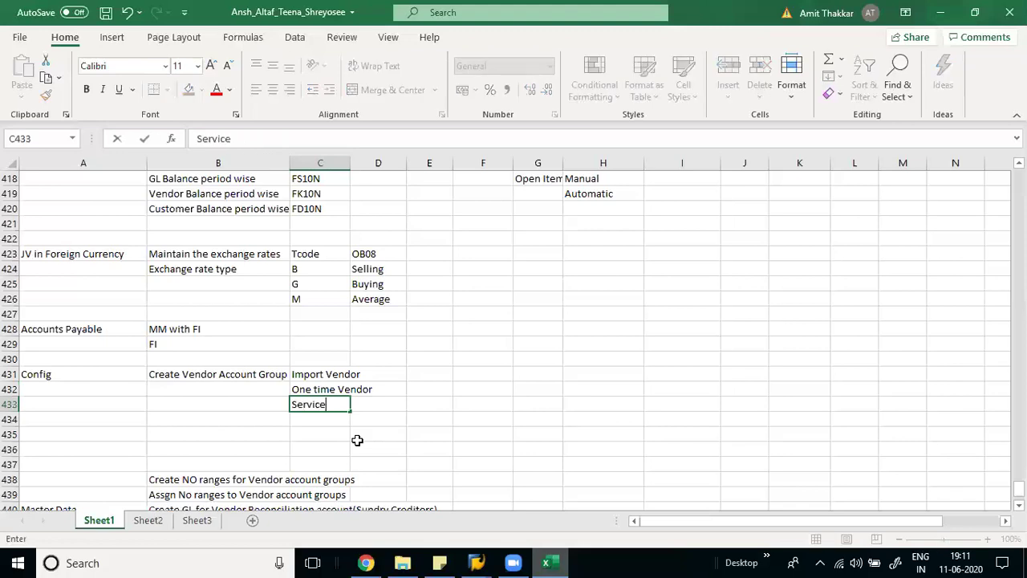
text( Vendor)
key(Return)
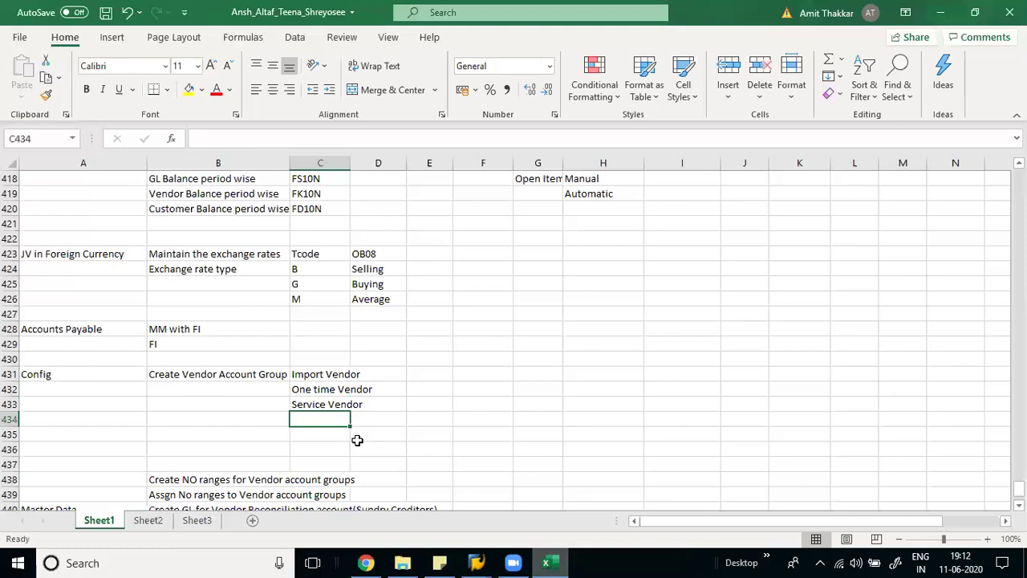
text(Material Vendor)
key(Return)
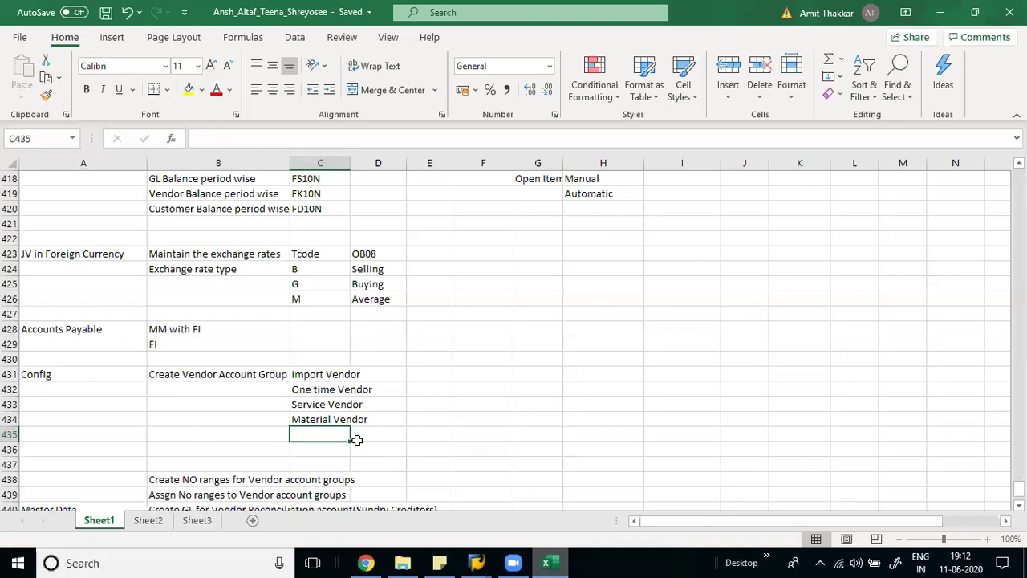
Review the vendor account groups listed in C431:C434
key(Up)
key(Up)
key(Up)
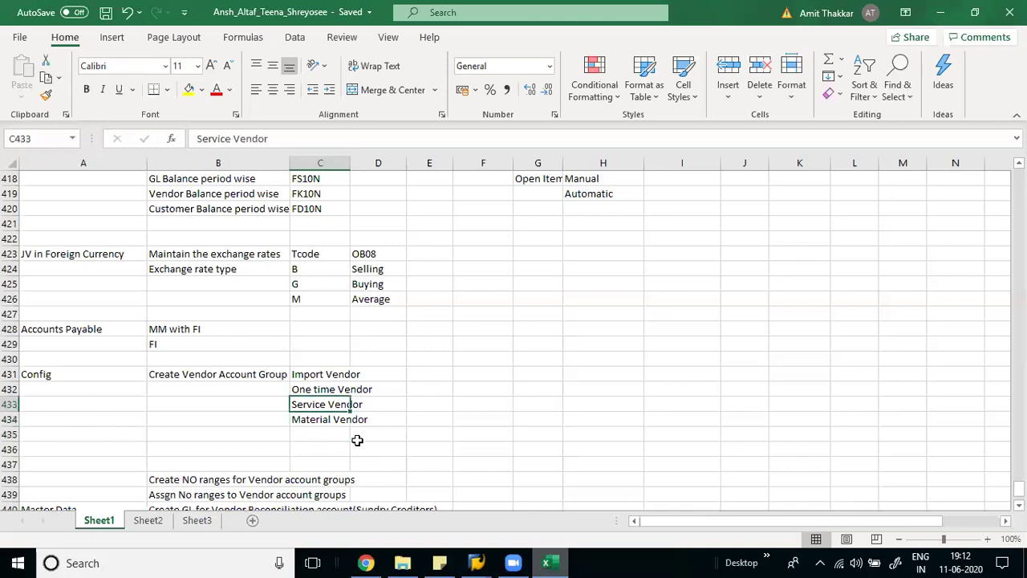
key(Down)
key(Down)
key(Up)
key(Up)
key(Down)
key(Down)
key(Up)
key(Up)
key(Up)
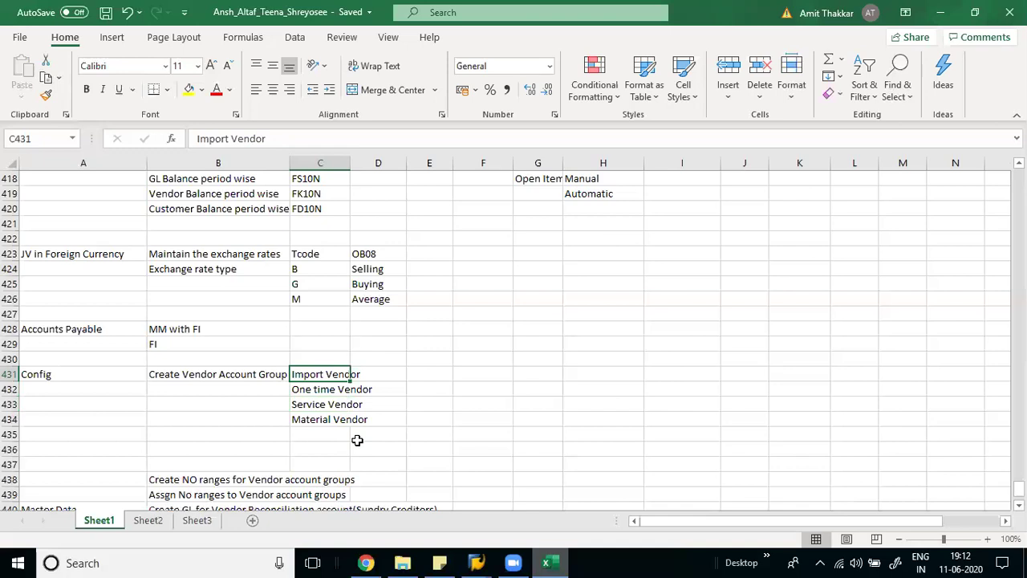
key(Down)
key(Down)
key(Down)
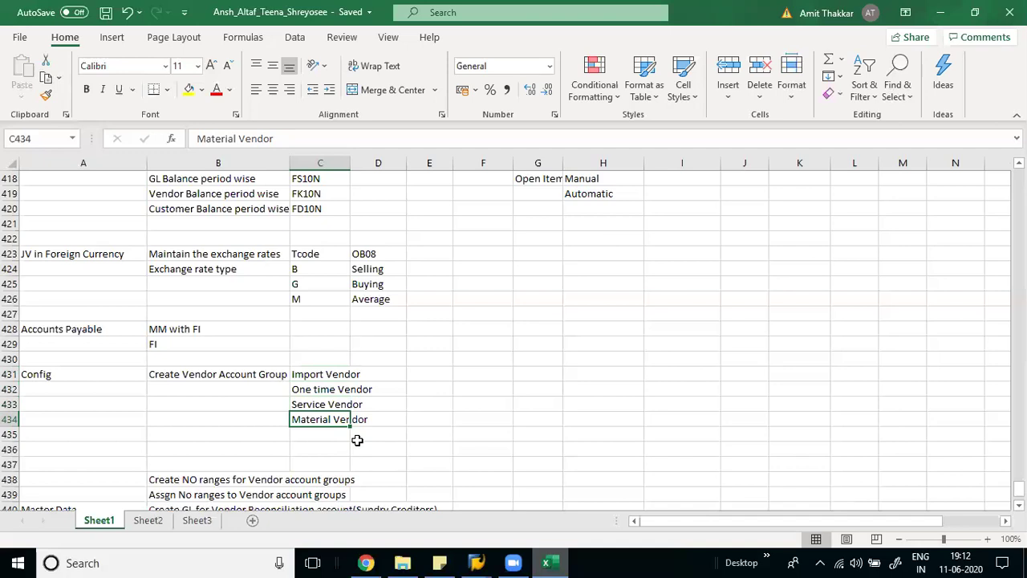
key(Down)
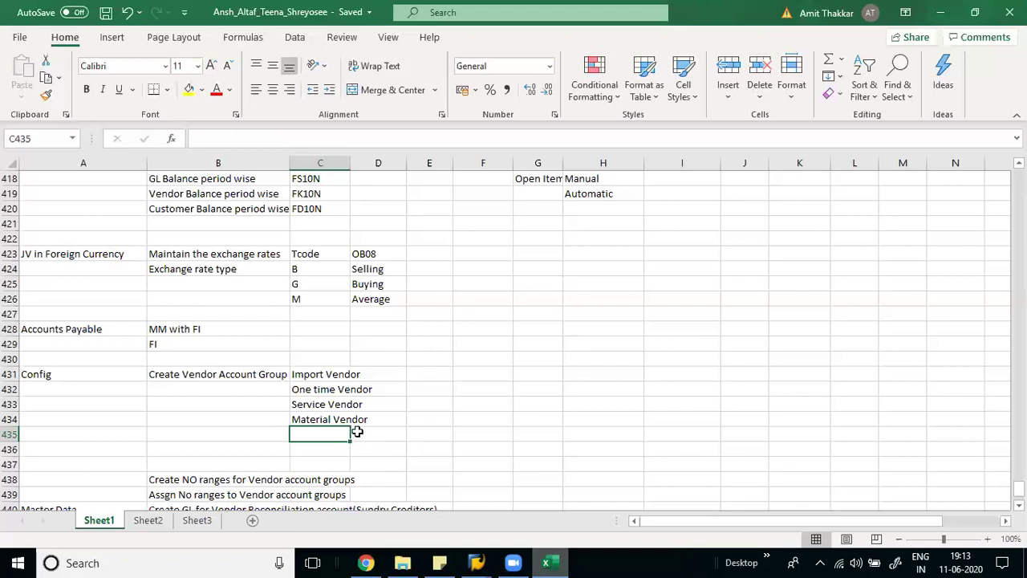
Widen column C to fit the vendor names and enter "Transport" in cell C435
drag(352, 160, 383, 160)
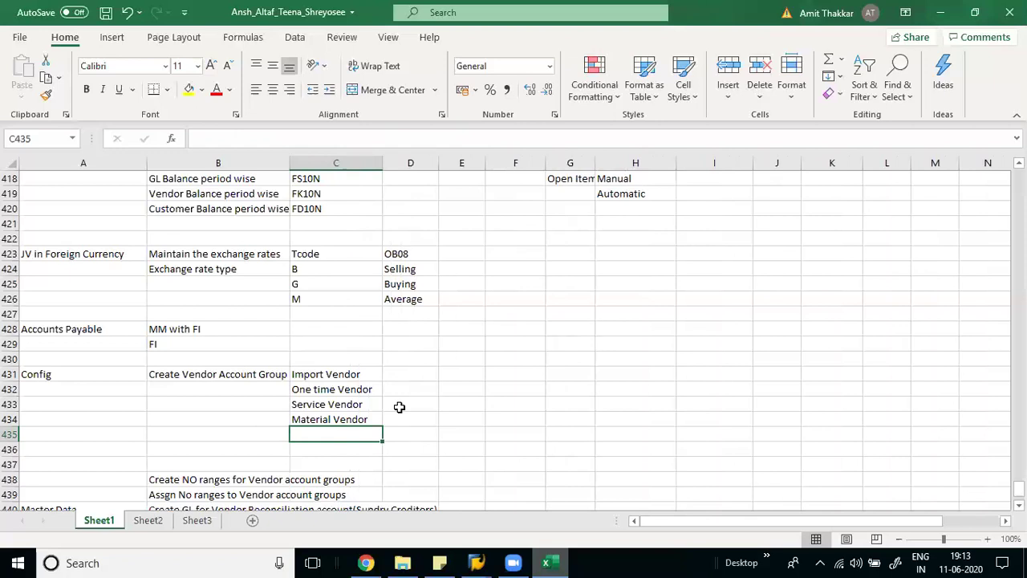
text(Trans)
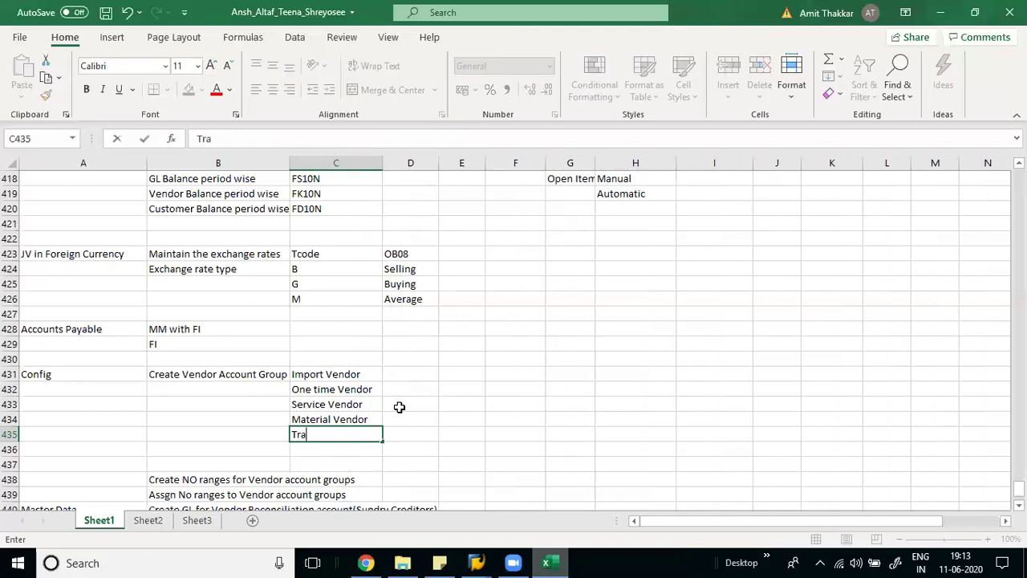
key(BackSpace)
key(BackSpace)
key(BackSpace)
text(anspport)
key(BackSpace)
key(BackSpace)
key(BackSpace)
key(BackSpace)
text(ort)
key(BackSpace)
key(BackSpace)
text(rt)
key(Return)
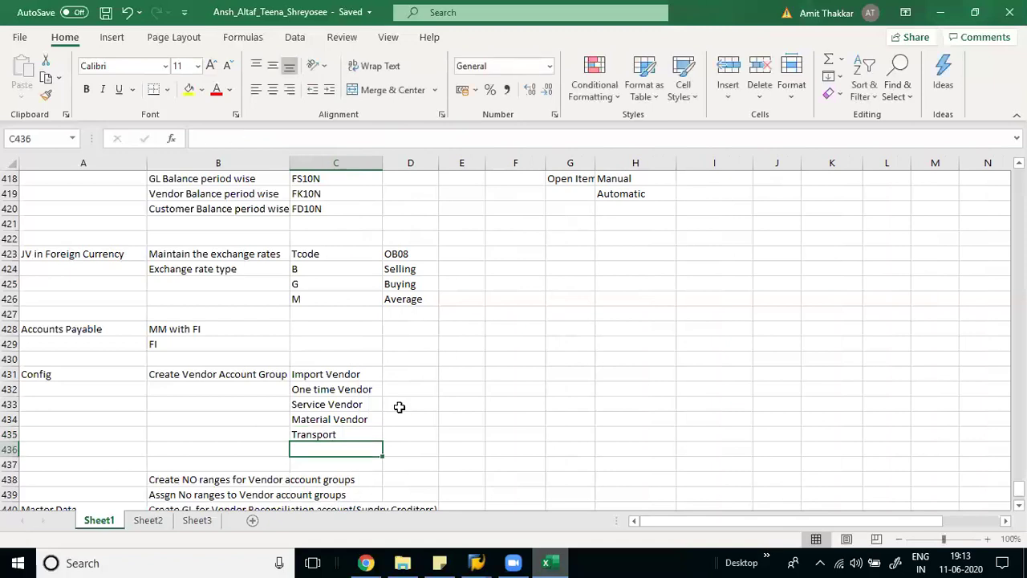
Enter "Employee" in cell C436 as the last vendor account group
key(Up)
key(Up)
key(Up)
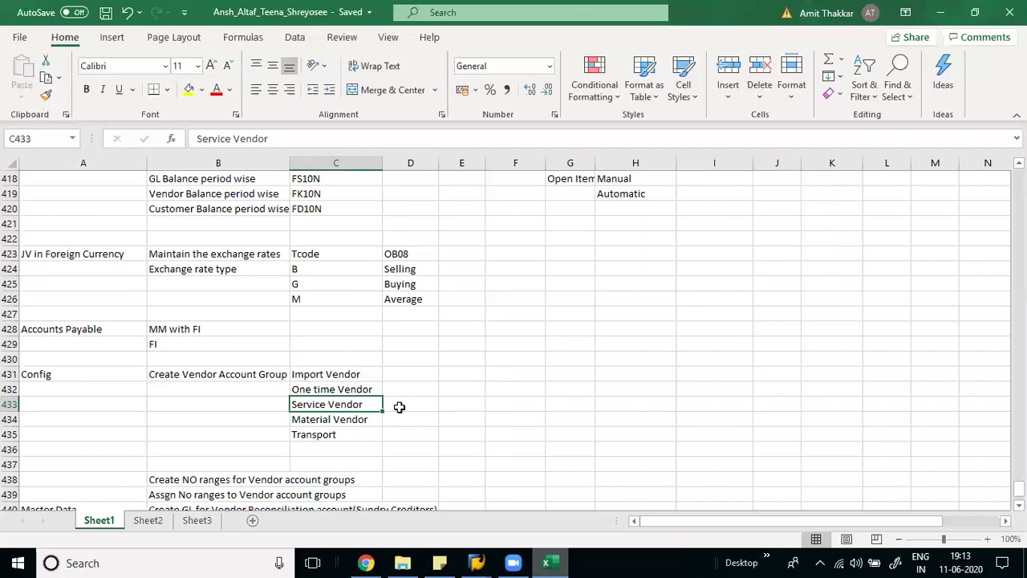
key(Down)
key(Down)
key(Down)
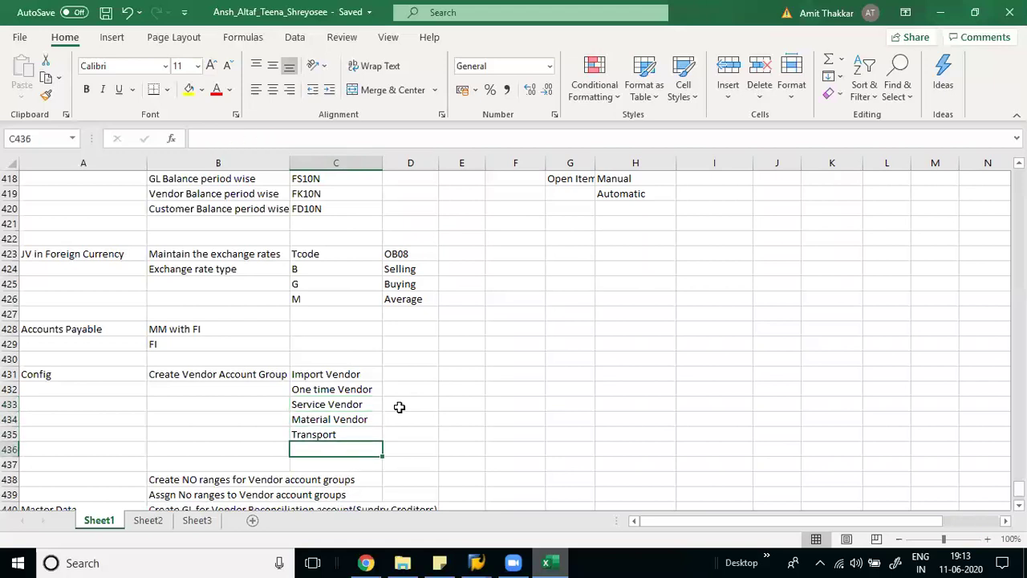
text(Employee)
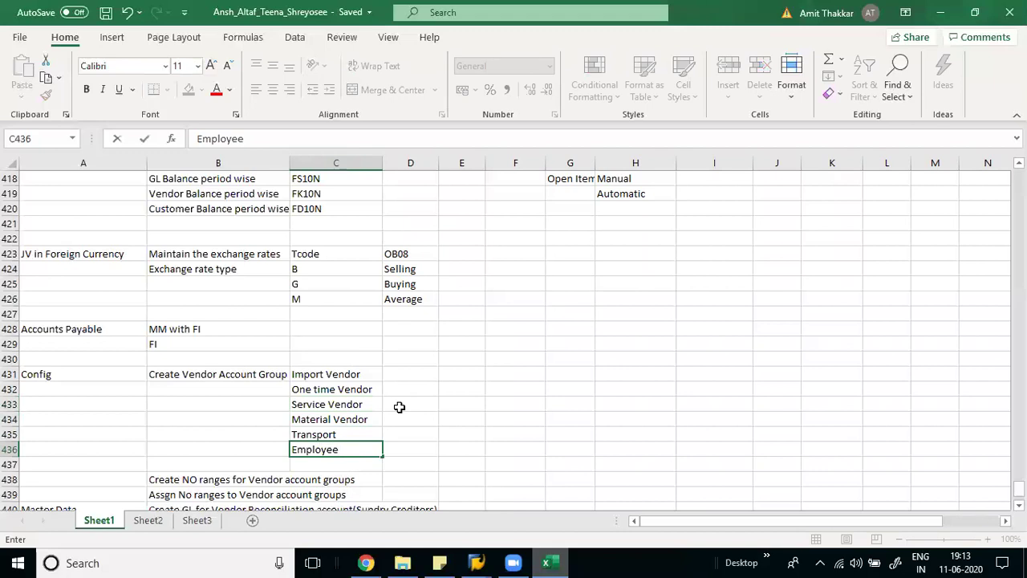
key(Return)
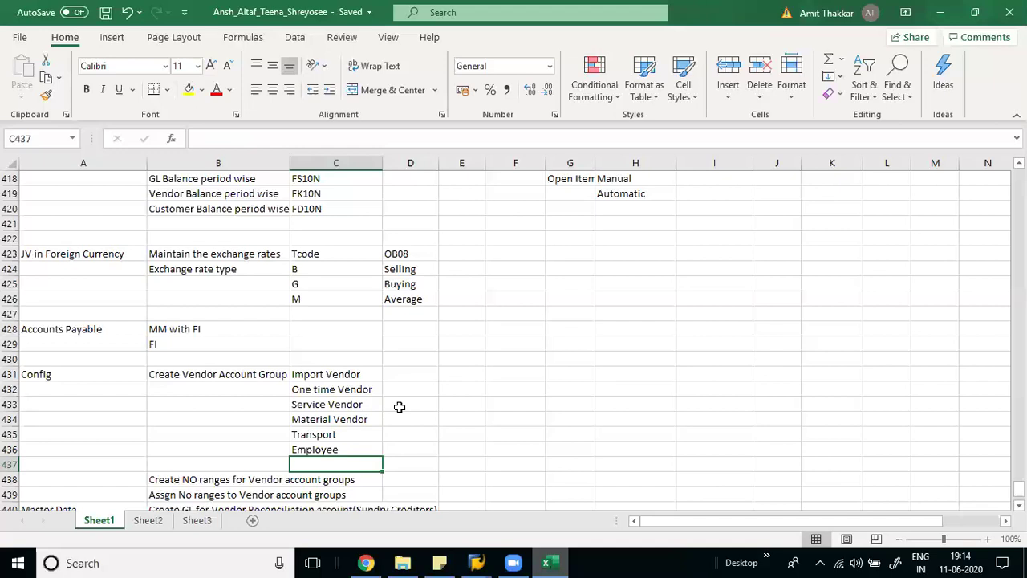
Delete the blank row 437 between Employee and "Create NO ranges for Vendor account groups"
key(shift+space)
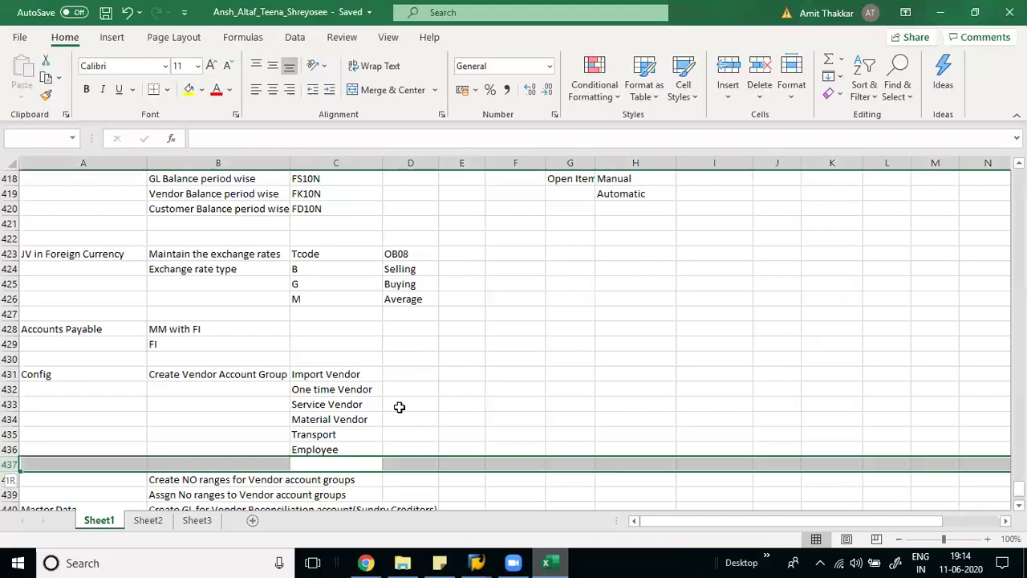
key(ctrl+minus)
key(Down)
key(Down)
key(Down)
key(Down)
key(Up)
key(Up)
key(Up)
key(Up)
key(Up)
key(Up)
key(Up)
key(Up)
key(Up)
key(Up)
key(Down)
key(Up)
key(shift+Down)
key(shift+Down)
key(shift+Down)
key(shift+Down)
key(shift+Down)
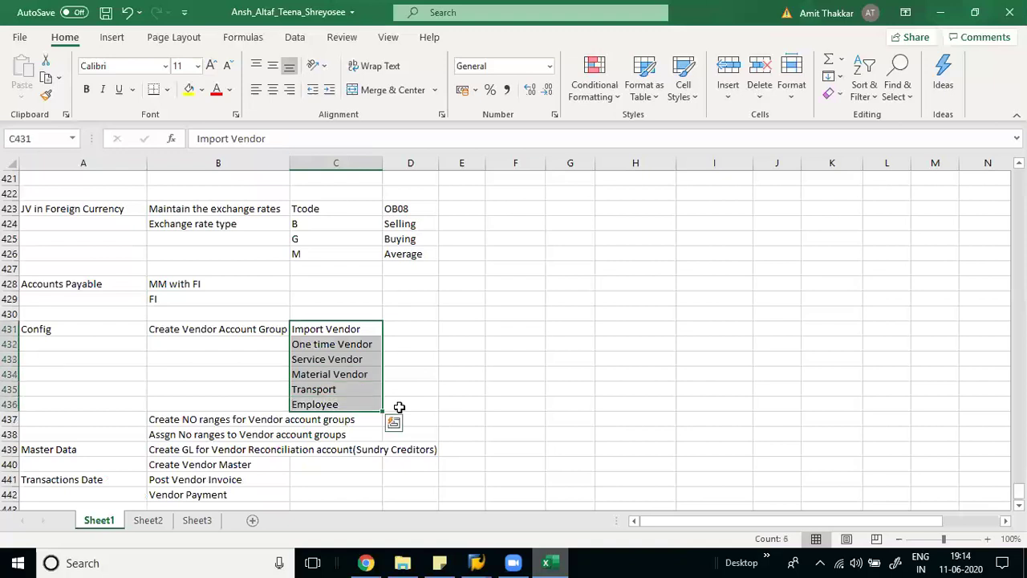
key(ctrl+c)
key(Down)
key(Down)
key(Down)
key(Down)
key(Down)
key(Down)
key(Down)
key(Down)
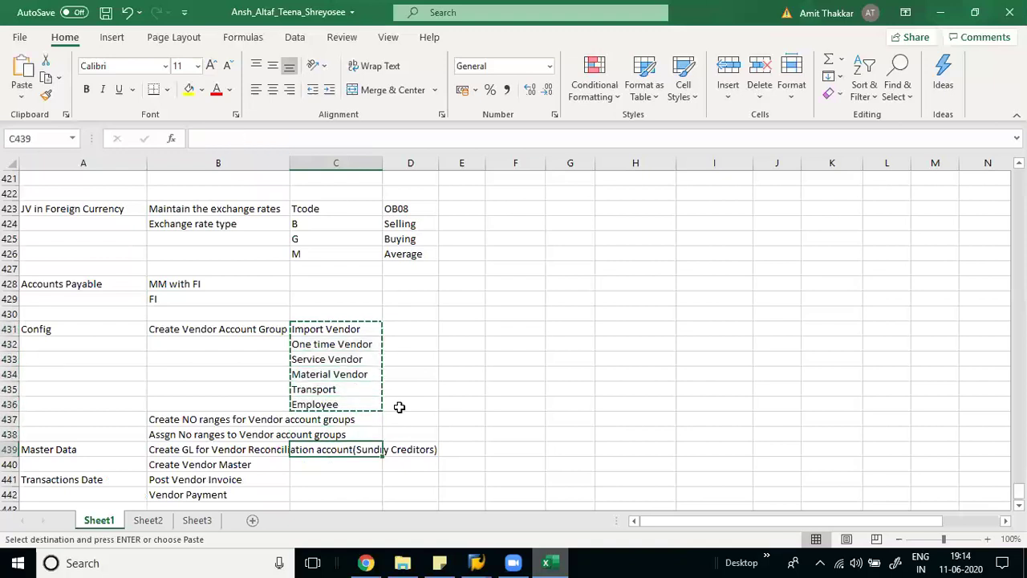
Insert blank rows between "Create NO ranges for Vendor account groups" and "Assgn No ranges to Vendor account groups"
key(Up)
key(shift+space)
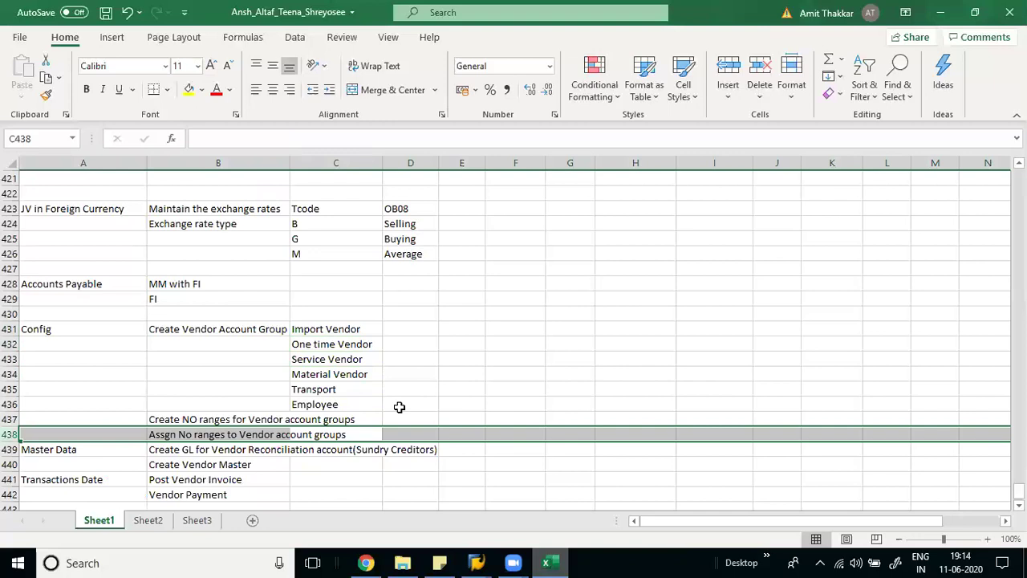
key(ctrl+shift+equal)
key(Up)
key(Up)
key(Up)
key(Up)
key(Up)
key(Up)
key(Up)
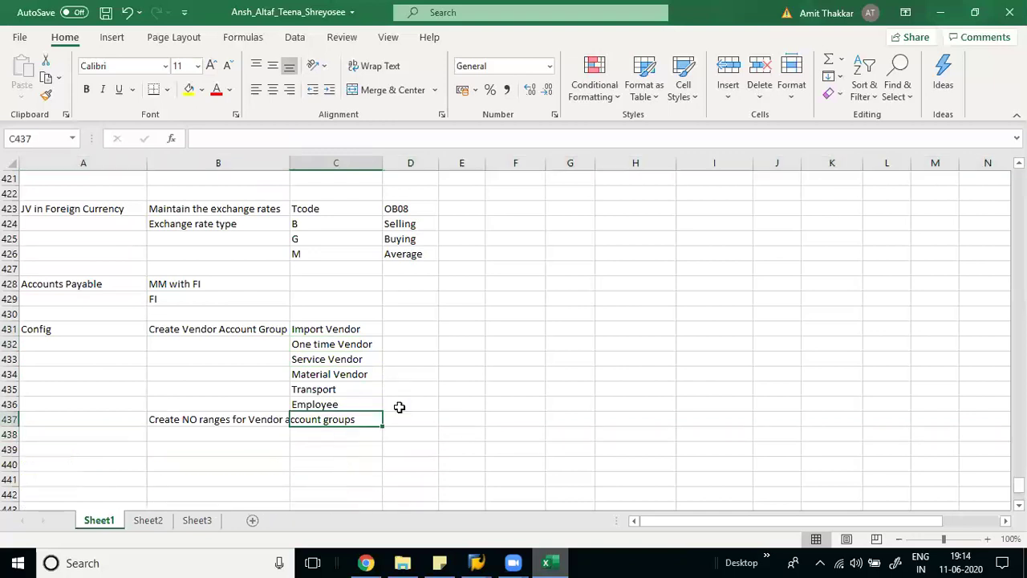
Copy the six vendor account groups from C431:C436 into C437:C442 beside "Create NO ranges for Vendor account groups"
key(shift+Down)
key(shift+Down)
key(shift+Down)
key(shift+Down)
key(shift+Down)
key(ctrl+c)
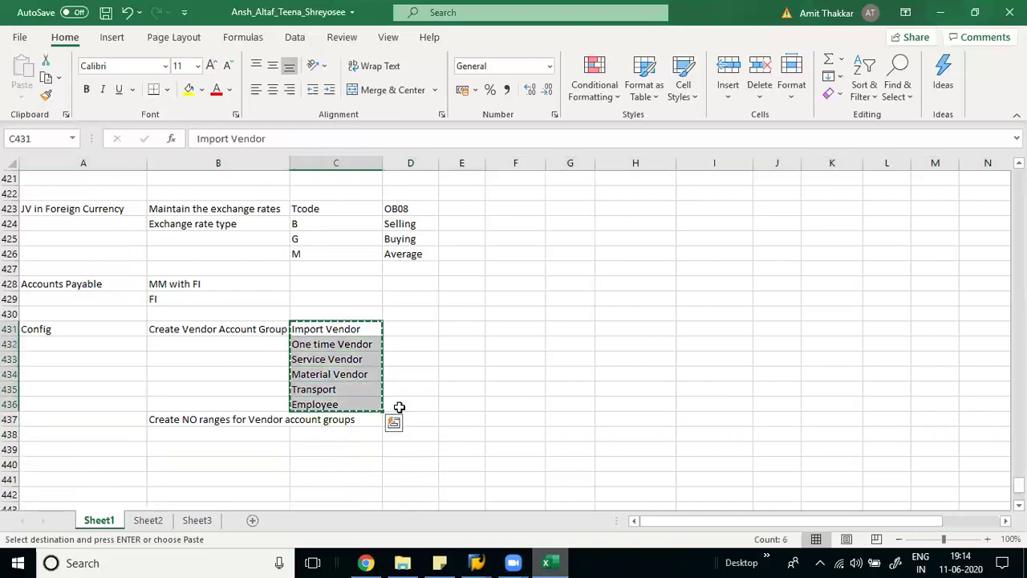
key(Down)
key(Down)
key(Down)
key(Down)
key(Down)
key(Down)
key(ctrl+v)
key(Escape)
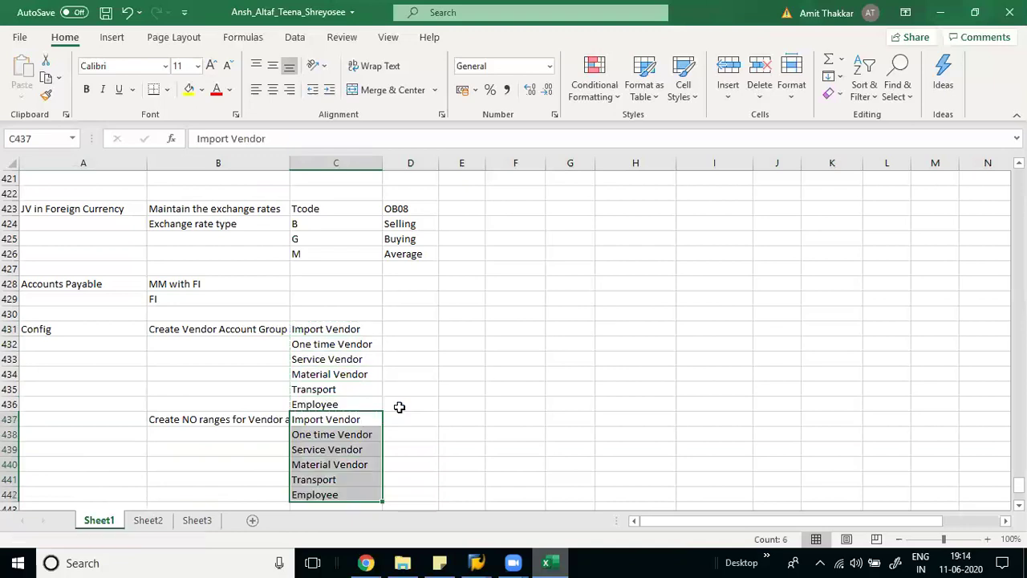
Enter the account group code VA01 in capitals for Import Vendor in cell D431
key(Up)
key(Up)
key(Up)
key(Up)
key(Up)
key(Up)
key(Right)
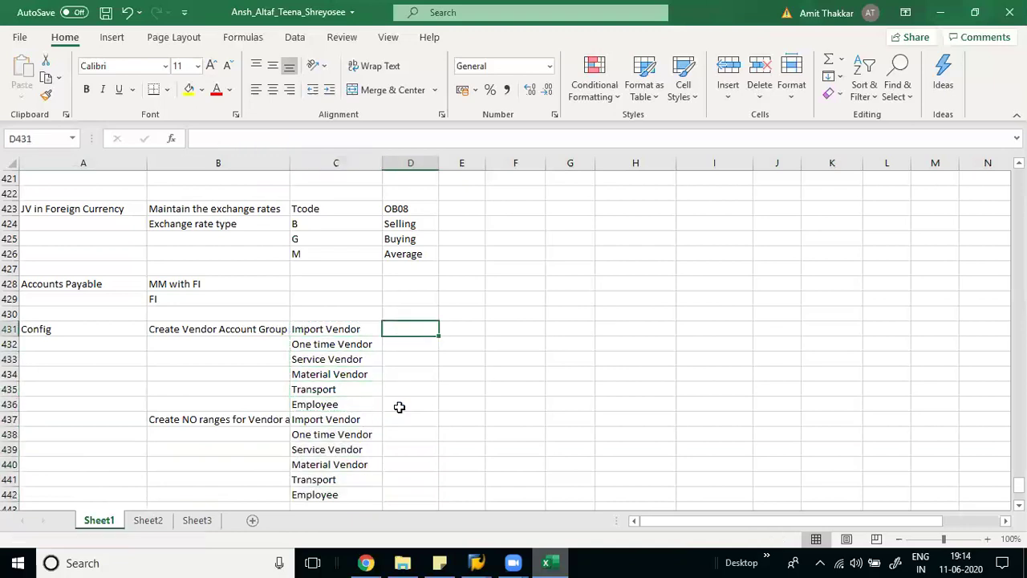
text(Va01)
key(Return)
key(Up)
key(Up)
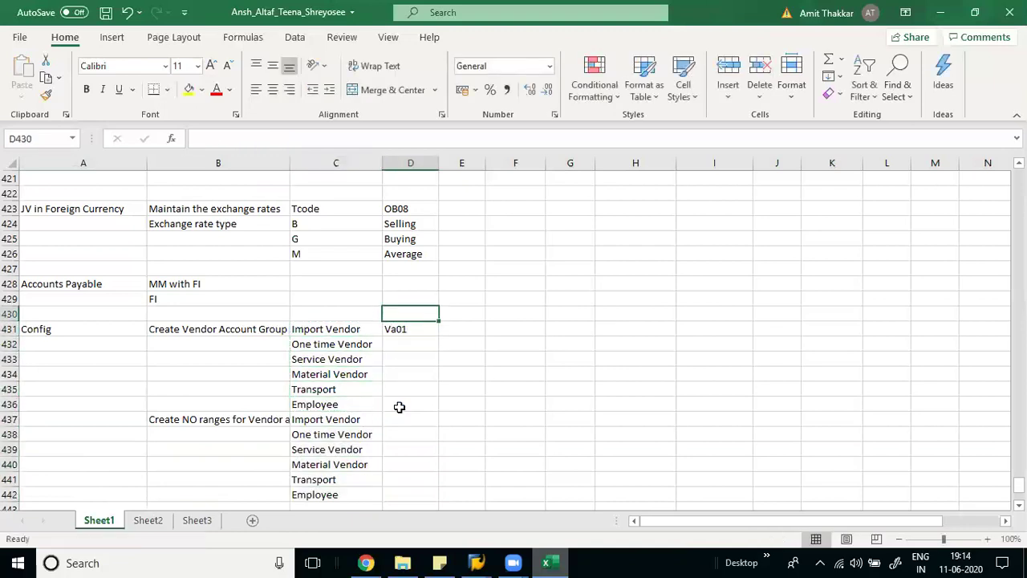
key(Down)
text(VA01)
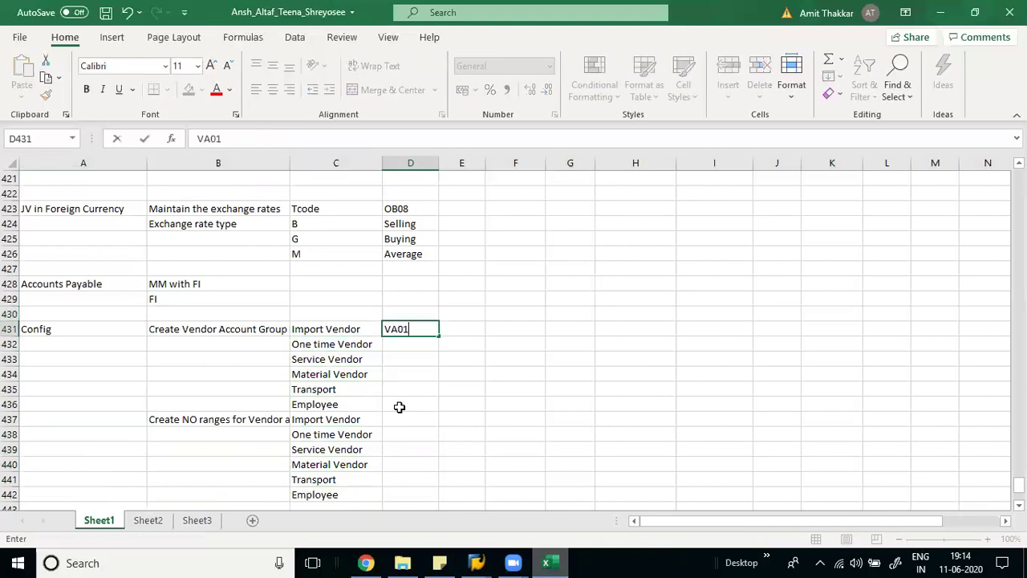
key(Return)
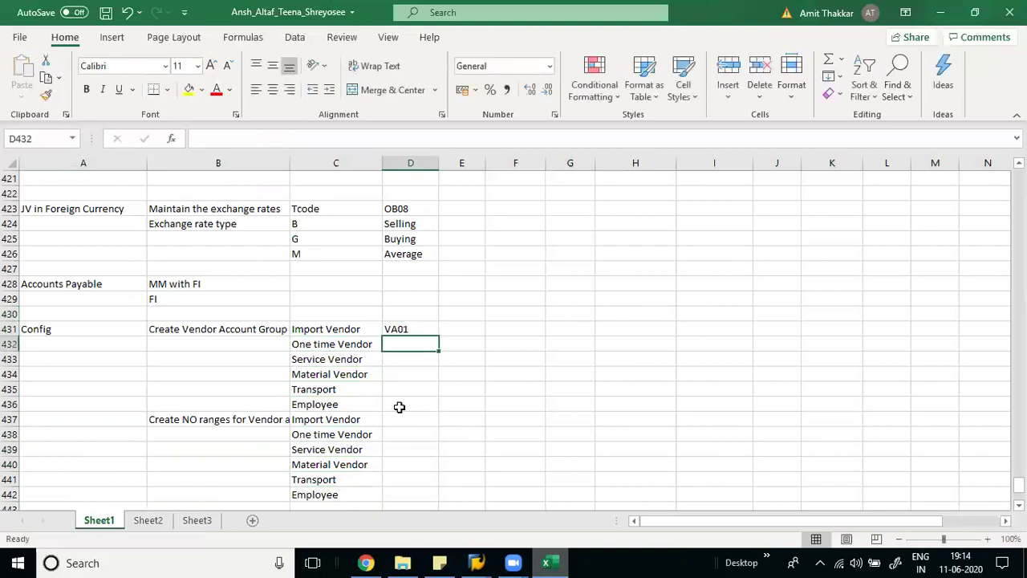
Enter the codes VA02, VA03 and VA04 for One time Vendor, Service Vendor and Material Vendor in D432:D434
text(VA02)
key(Return)
text(VA03)
key(Return)
text(VA04)
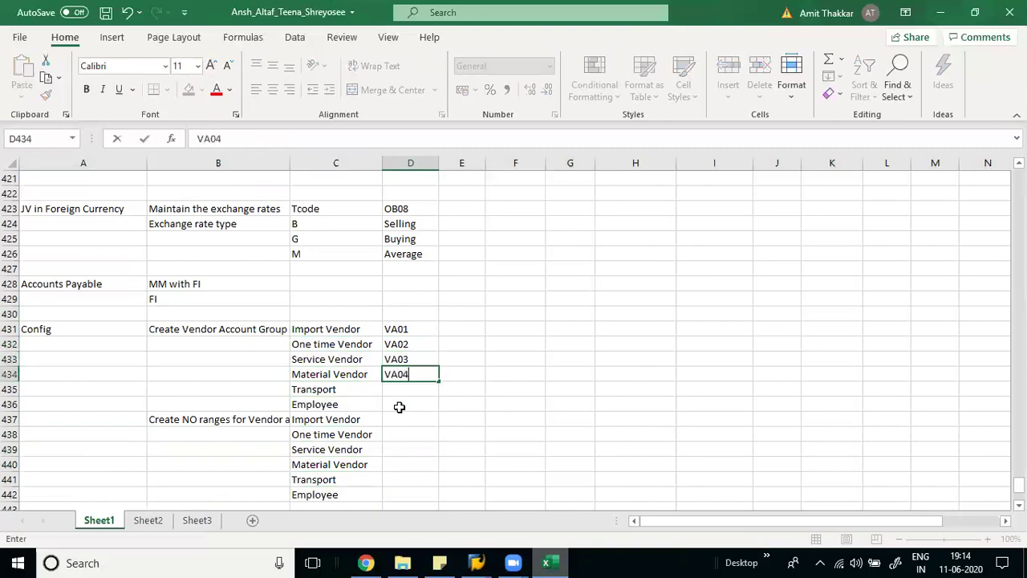
key(Return)
Enter the codes VA05 for Transport and VA06 for Employee in D435:D436, and save the workbook
text(VA05)
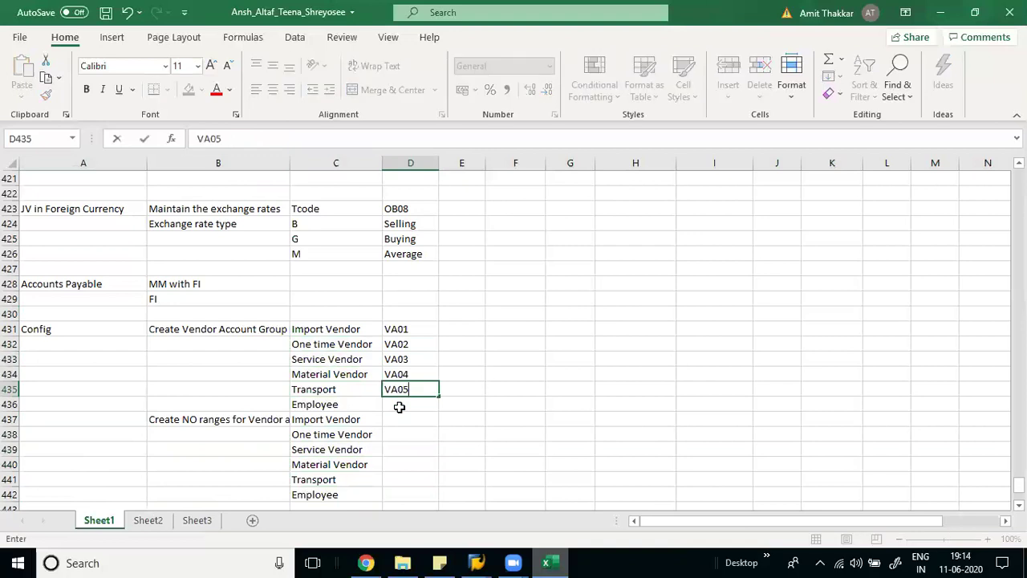
key(Return)
text(VA06)
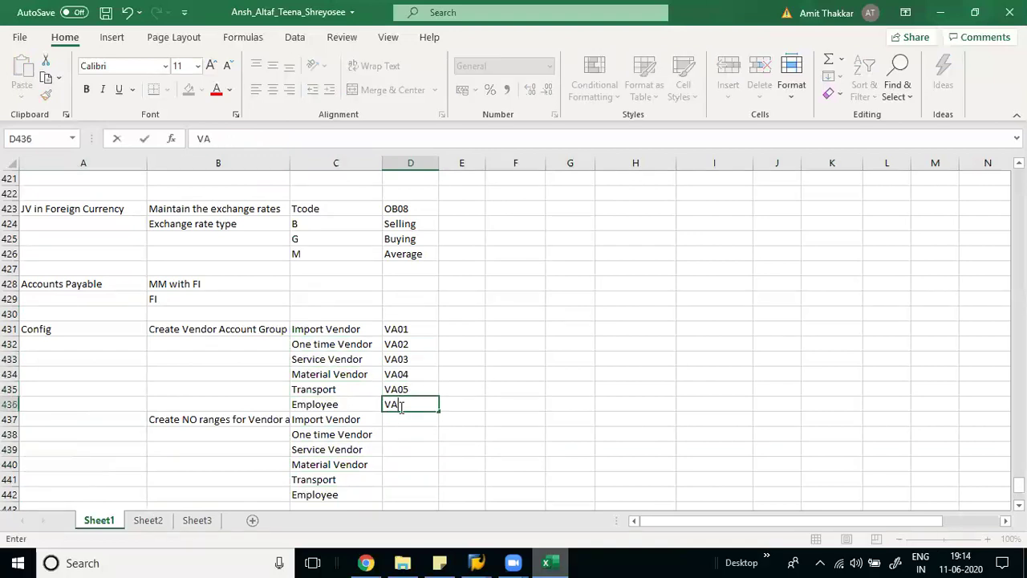
key(Return)
key(ctrl+s)
key(Down)
key(Down)
key(Down)
key(Down)
key(Down)
key(Down)
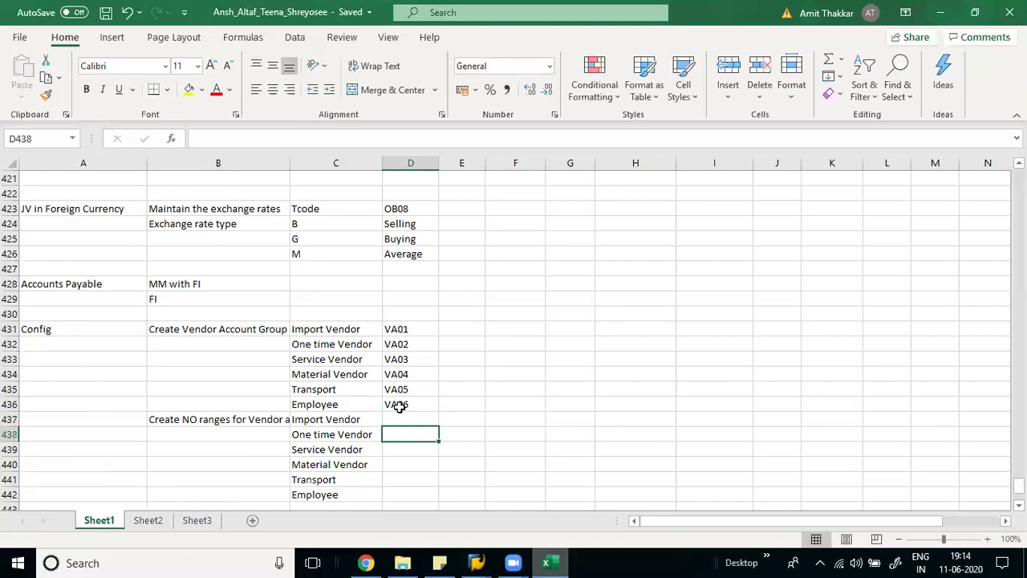
Copy the vendor account group codes VA01 to VA06 from D431:D436 into D437:D442 beside the number range vendor types
key(Up)
key(Up)
key(Up)
key(Up)
key(Up)
key(Up)
key(Up)
key(Up)
key(Up)
key(Up)
key(Up)
key(Up)
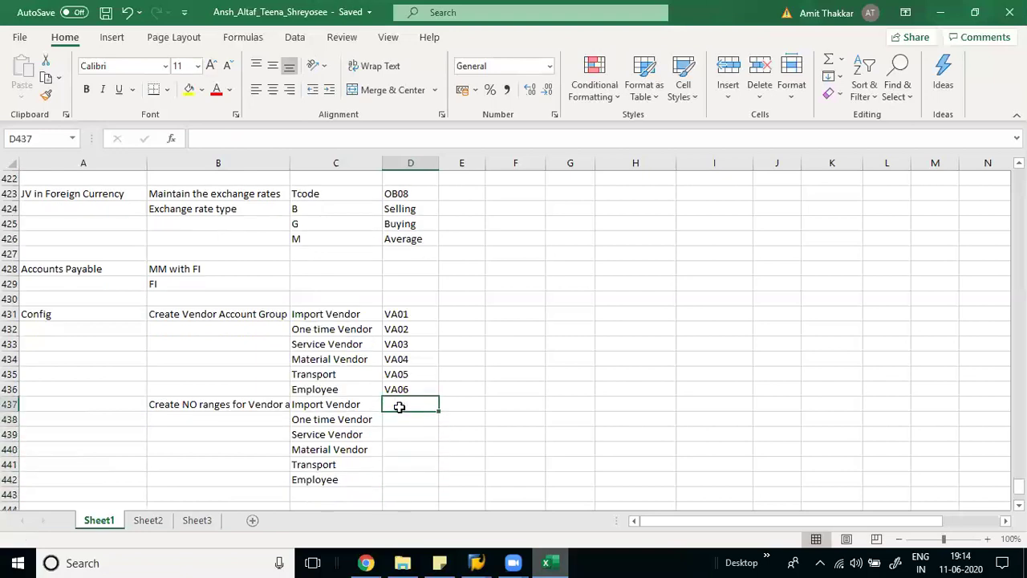
key(ctrl+shift+Down)
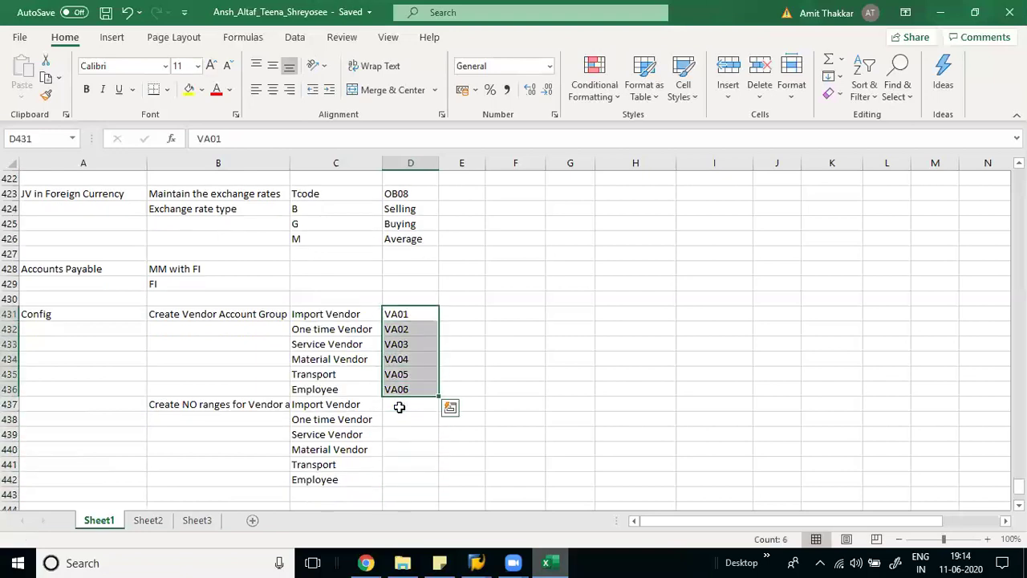
key(ctrl+c)
key(Down)
key(Down)
key(Down)
key(Down)
key(Down)
key(Down)
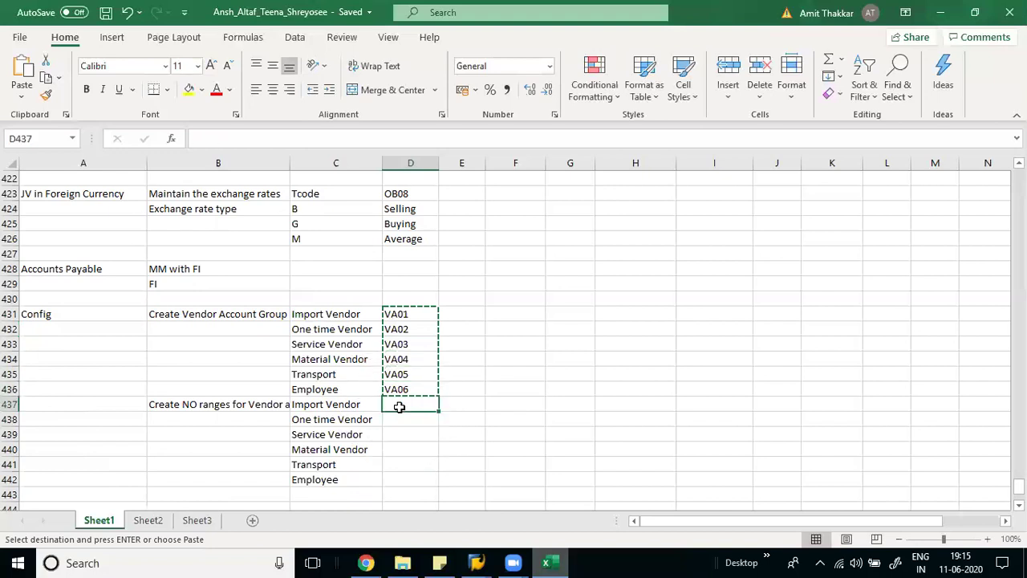
key(ctrl+v)
key(Right)
key(Escape)
key(Down)
key(Down)
key(Down)
key(Down)
key(Down)
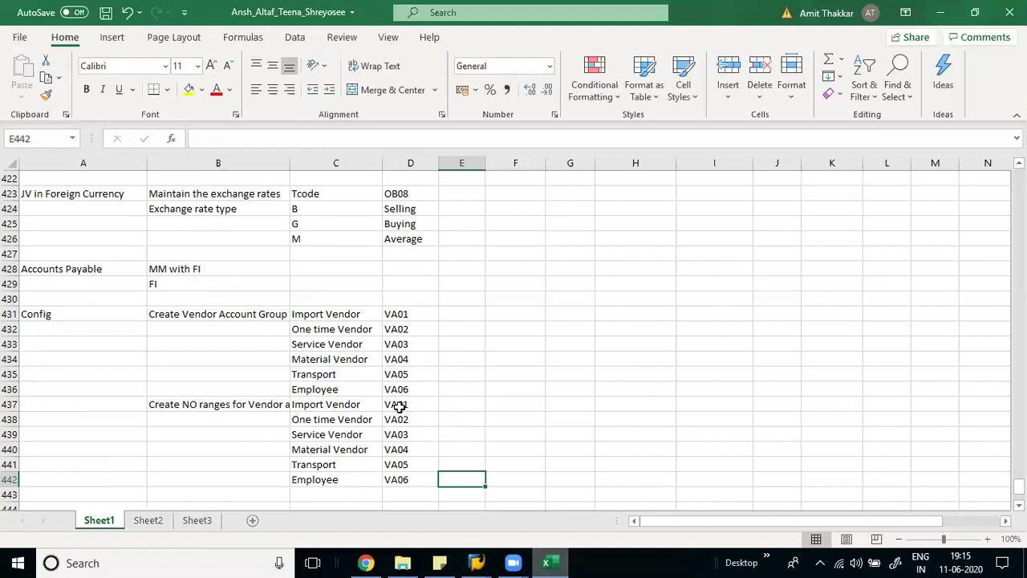
key(Up)
key(Up)
key(Up)
key(Up)
key(Down)
key(Down)
key(Down)
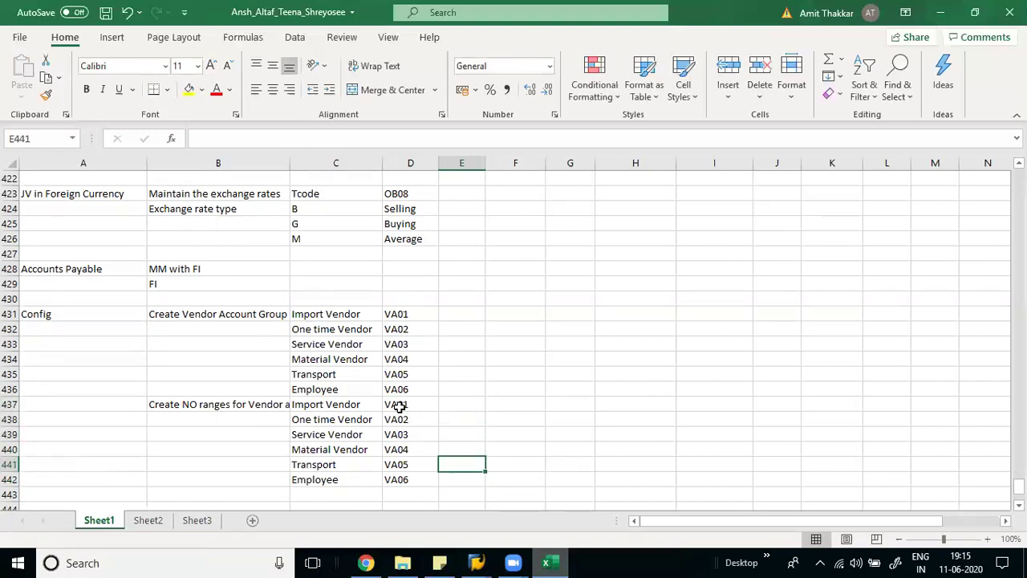
key(Down)
key(Left)
key(Left)
key(Right)
key(Right)
key(Up)
key(Up)
key(Up)
key(Up)
key(Up)
key(Up)
key(Down)
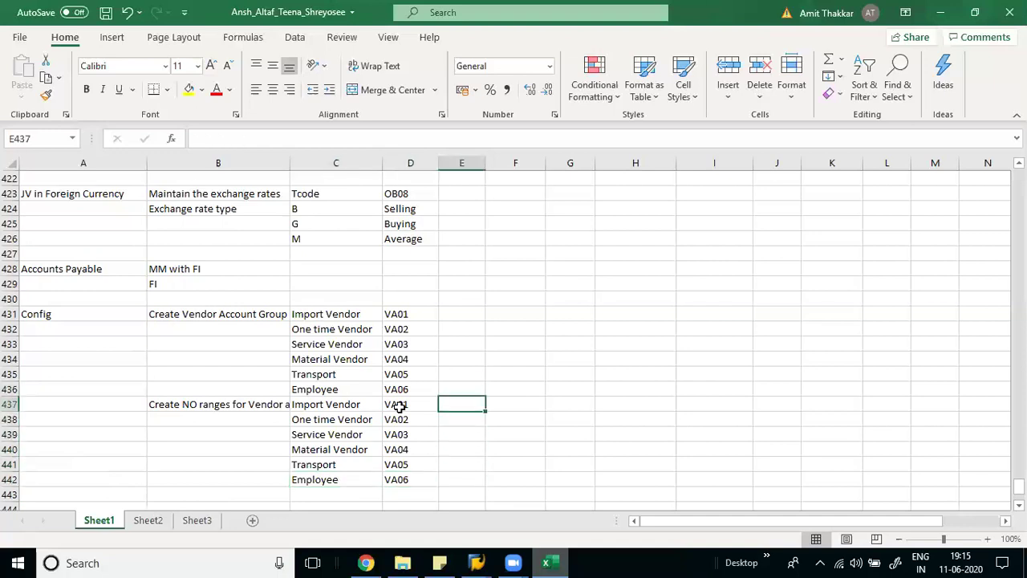
text(11000)
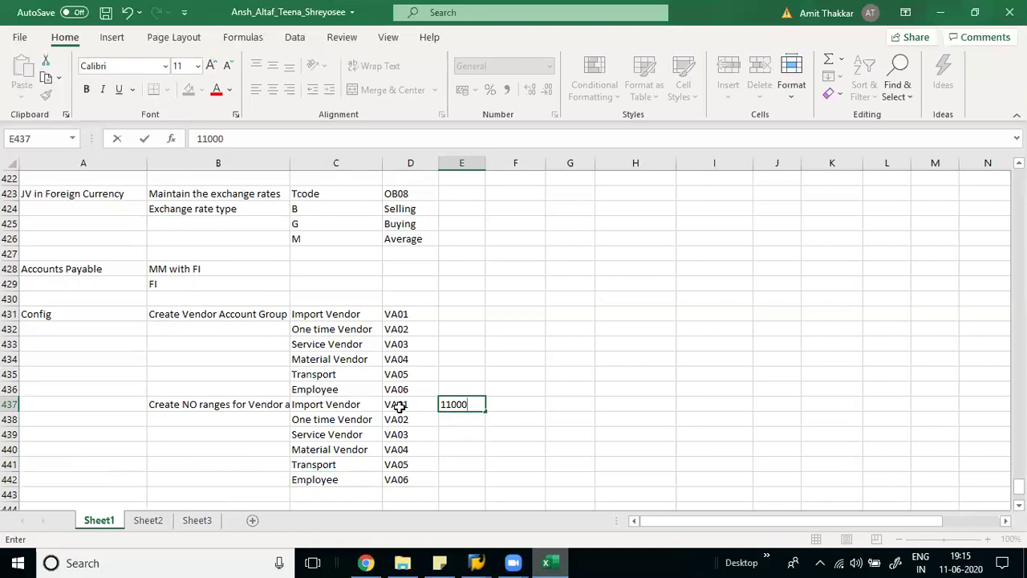
text(000001)
key(Return)
key(Up)
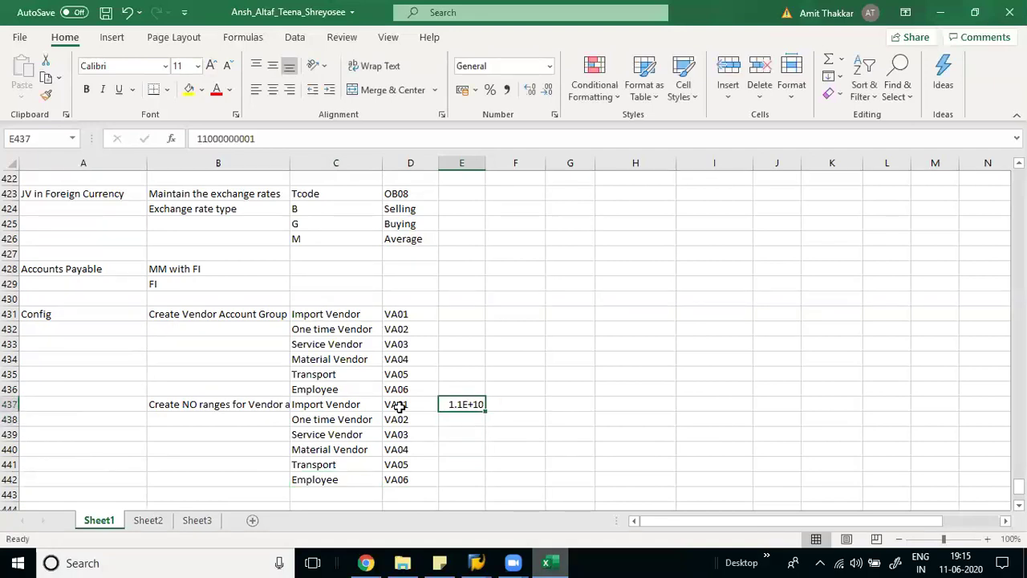
double_click(486, 162)
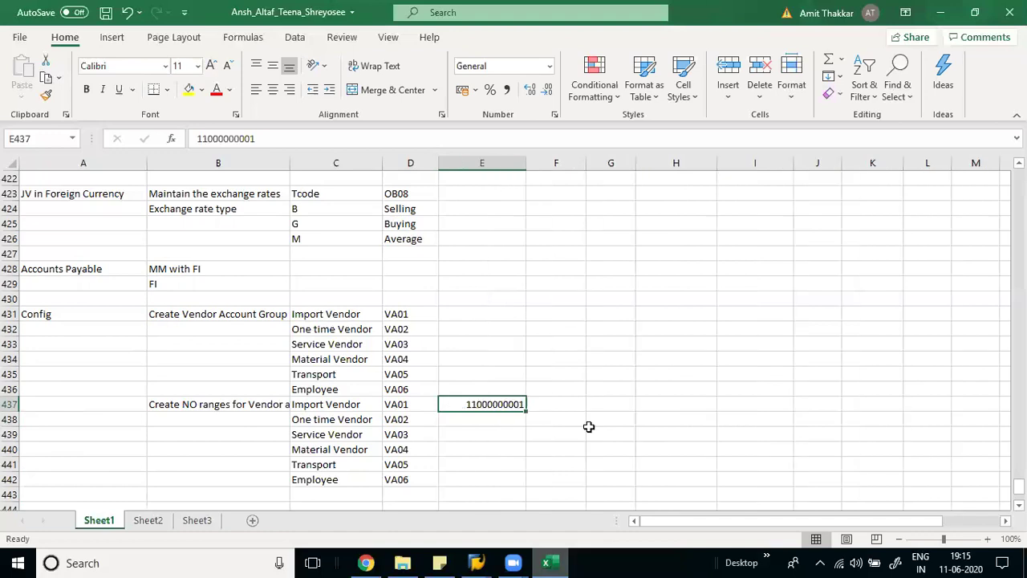
key(Right)
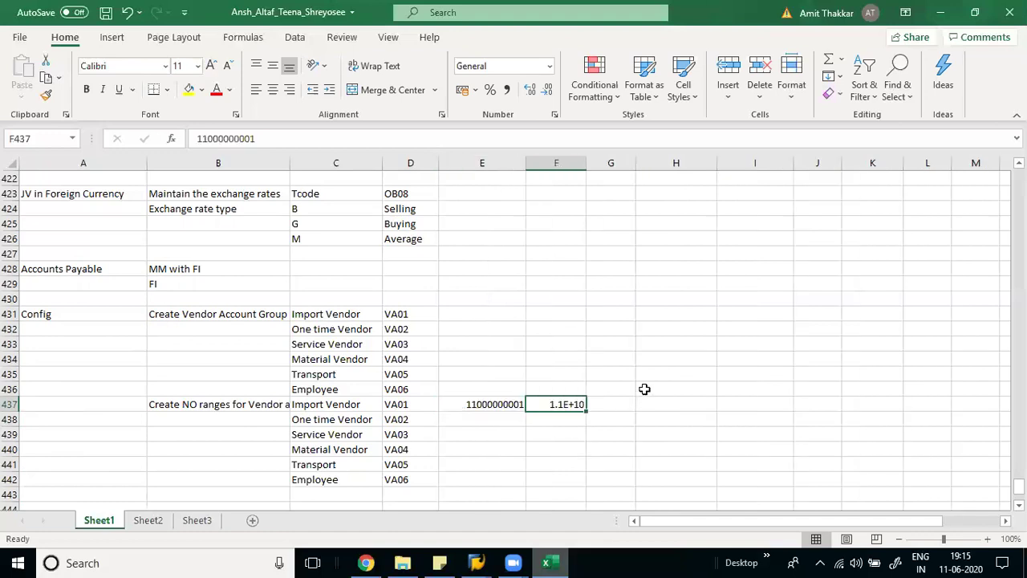
double_click(587, 158)
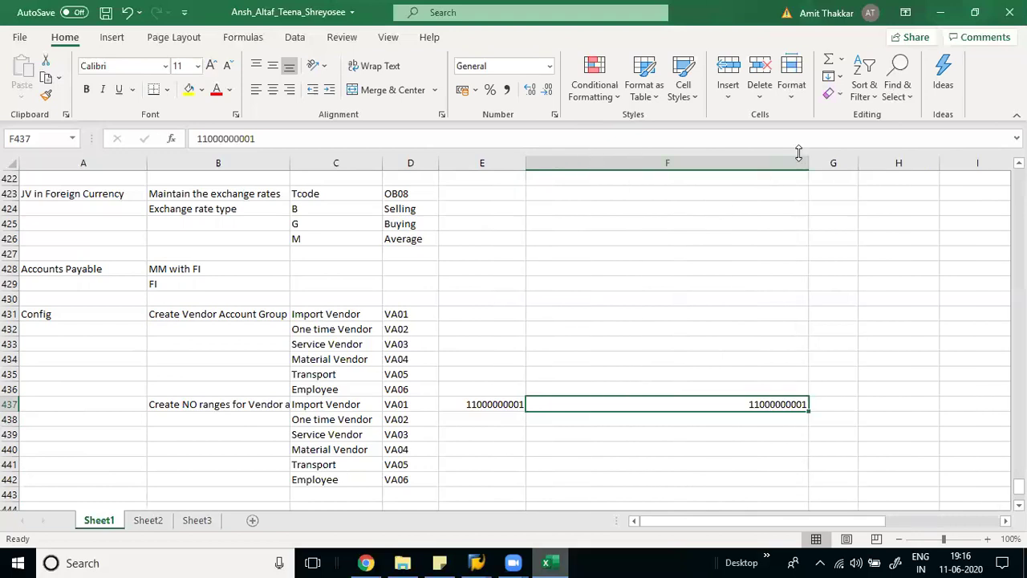
drag(809, 163, 602, 186)
text(1199)
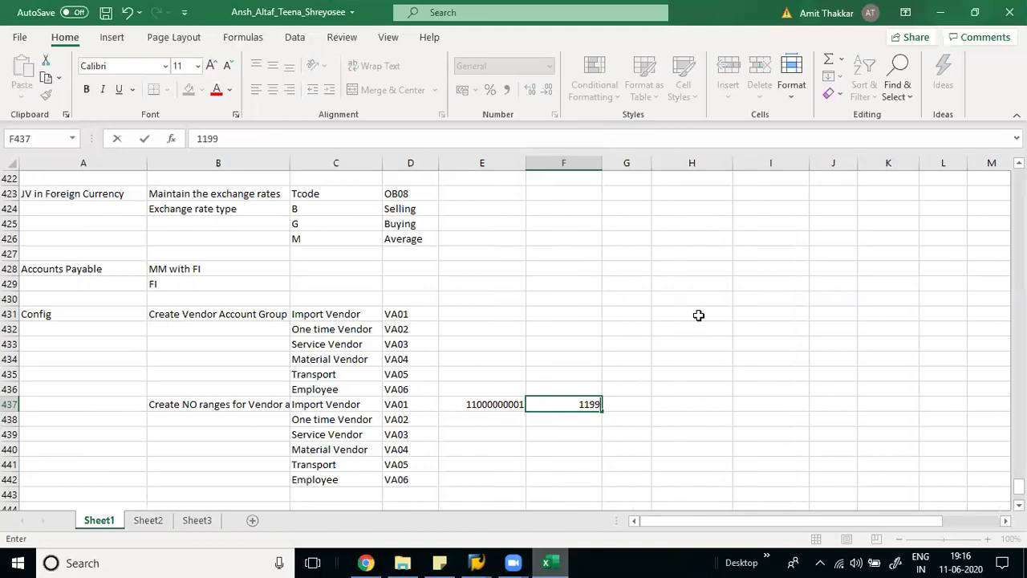
text(999999)
key(Return)
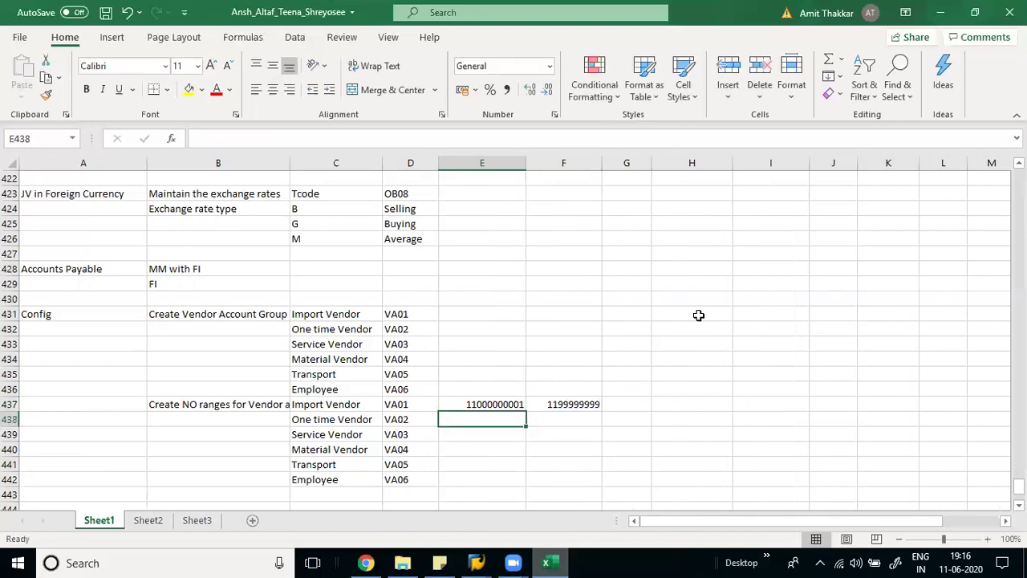
key(ctrl+d)
key(Right)
key(ctrl+d)
key(Left)
key(F2)
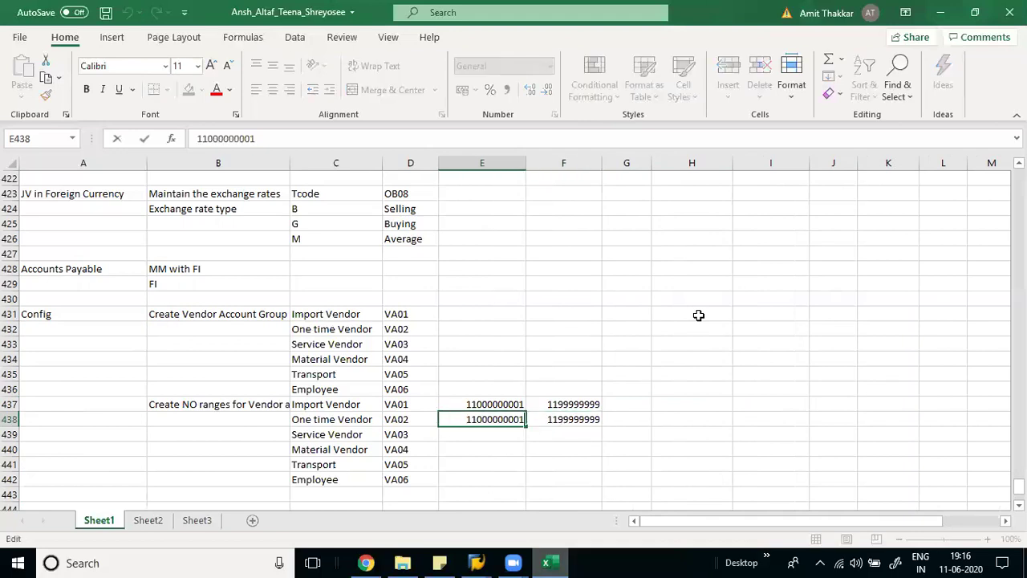
key(BackSpace)
text(2)
key(Return)
key(Up)
key(Right)
key(F2)
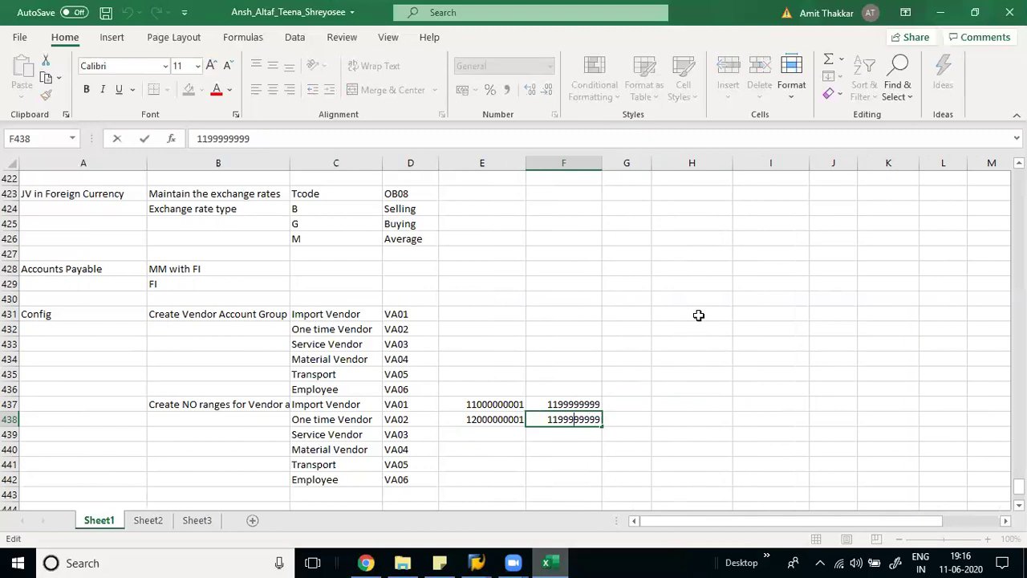
key(BackSpace)
text(2)
key(Return)
key(Up)
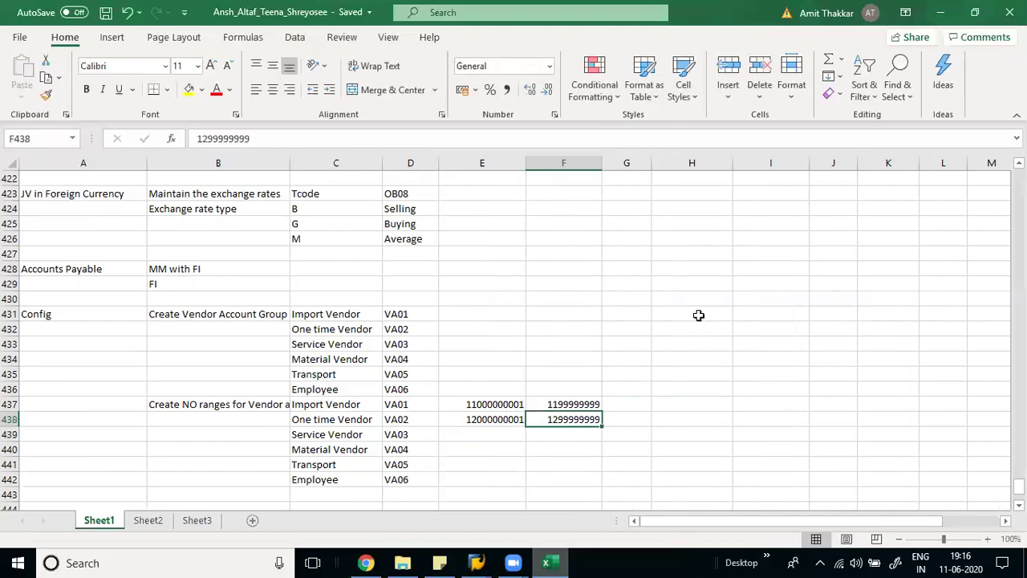
Extend the number series in E437:F438 down to the Employee row 442 and save the workbook
key(Left)
key(Up)
key(shift+Right)
key(shift+Down)
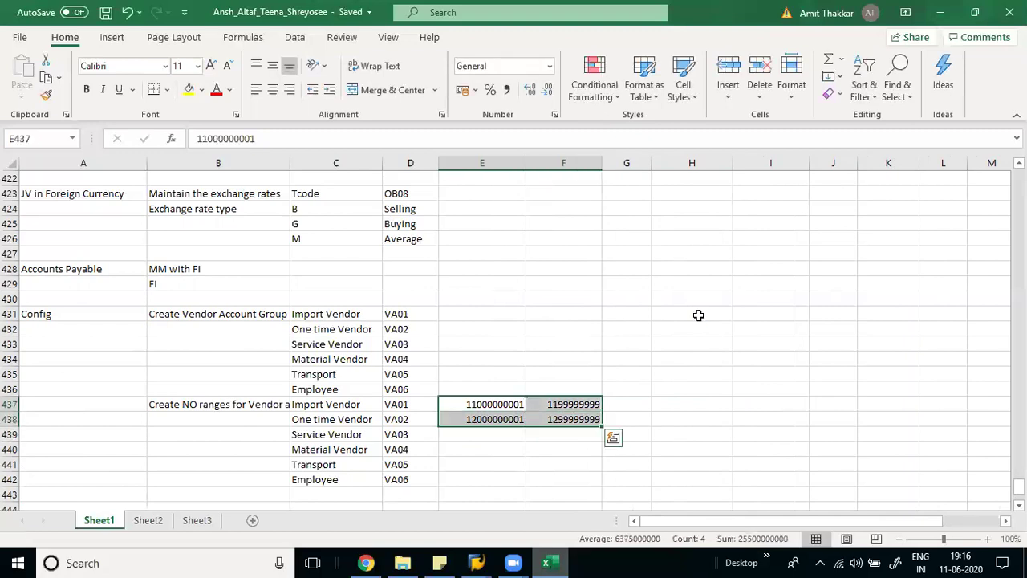
double_click(602, 427)
key(ctrl+s)
Delete the three blank rows 443 to 445 below the Employee number range
key(Down)
key(Down)
key(Down)
key(Down)
key(Down)
key(Down)
key(Down)
key(Down)
key(Down)
key(Down)
key(Down)
key(Down)
key(Down)
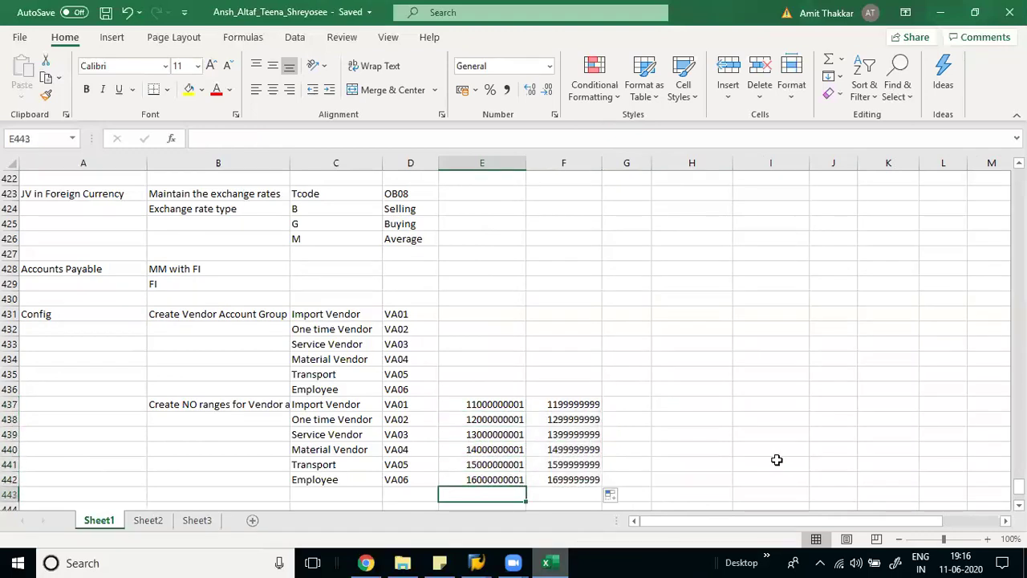
key(Up)
key(Up)
key(Up)
key(Up)
key(Up)
key(Up)
key(Up)
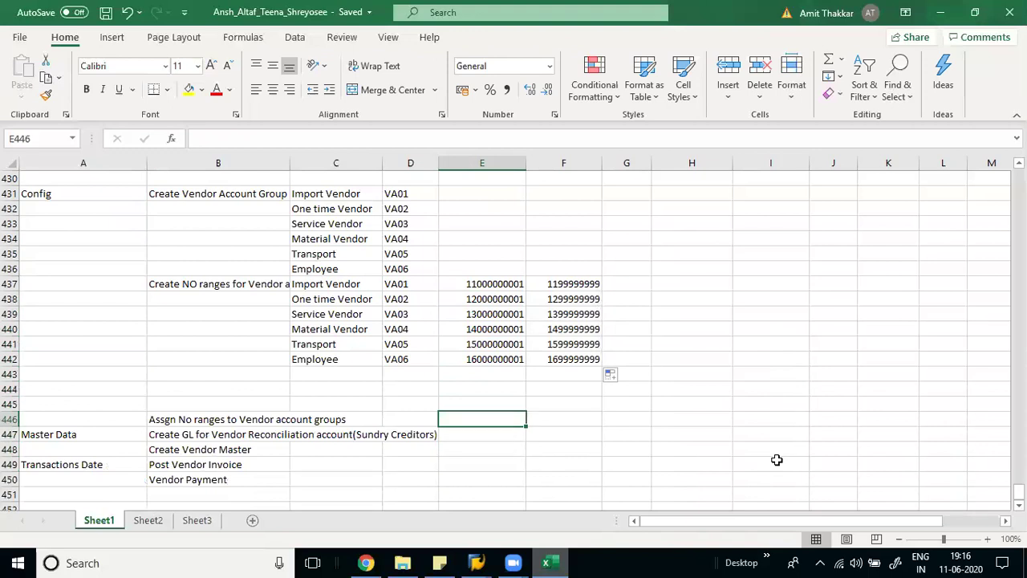
key(shift+space)
key(shift+Down)
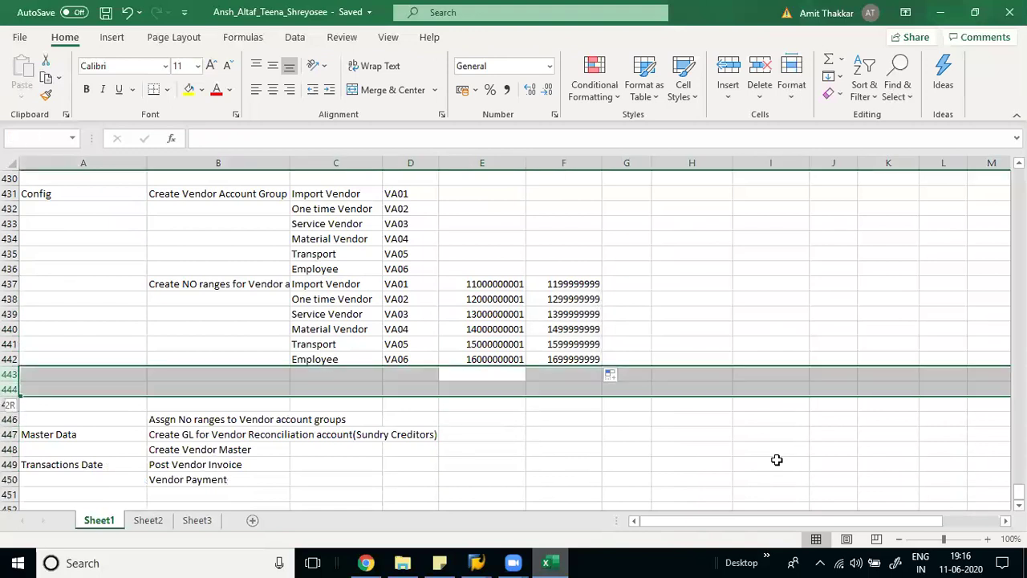
key(shift+Down)
key(ctrl+minus)
Insert two blank rows above the Master Data row, below the entry on assigning number ranges
key(Left)
key(Left)
key(Left)
key(Down)
key(Down)
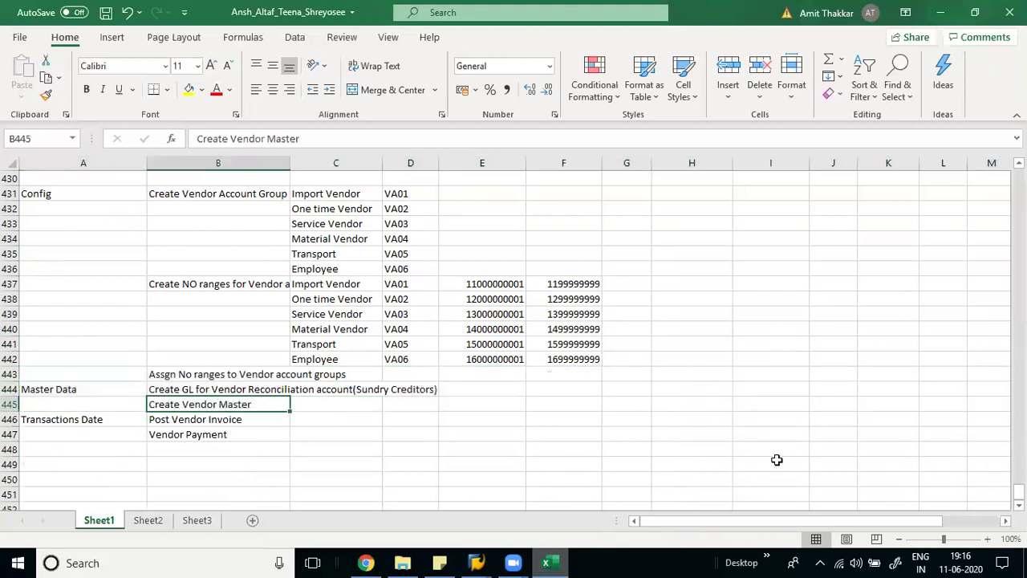
key(Up)
key(shift+space)
key(ctrl+plus)
key(ctrl+plus)
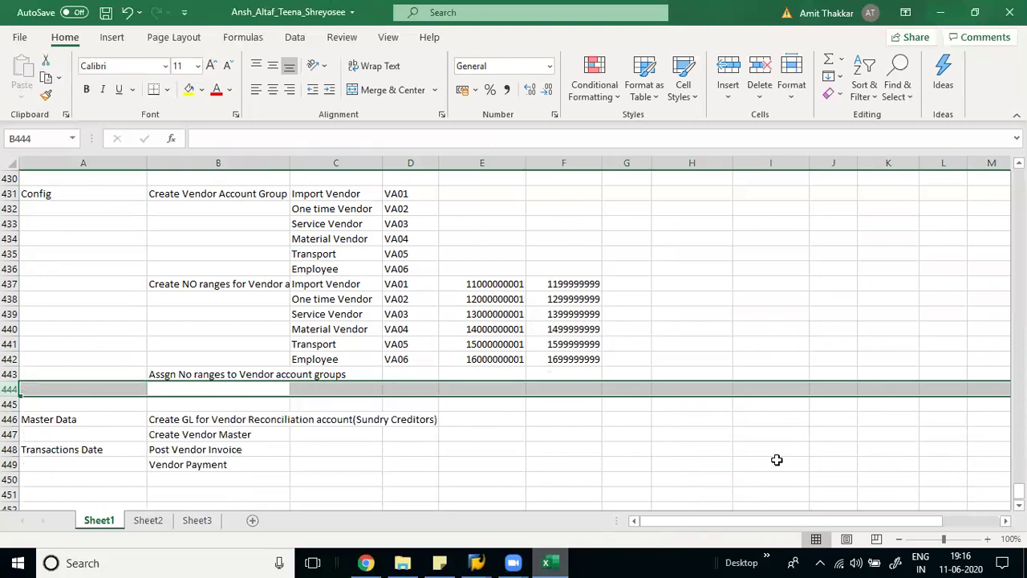
key(Down)
key(Down)
key(Up)
key(Up)
key(Up)
key(Up)
key(Up)
key(Up)
key(Up)
key(Right)
key(Up)
key(Up)
key(Right)
key(shift+Right)
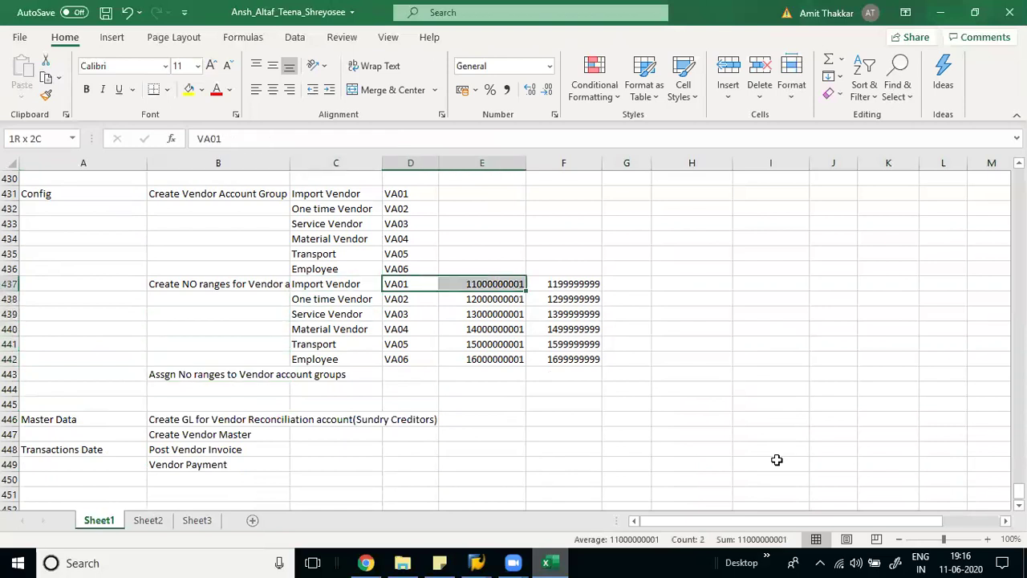
key(shift+Down)
key(shift+Down)
key(shift+Down)
key(shift+Down)
key(shift+Down)
key(shift+Right)
key(Down)
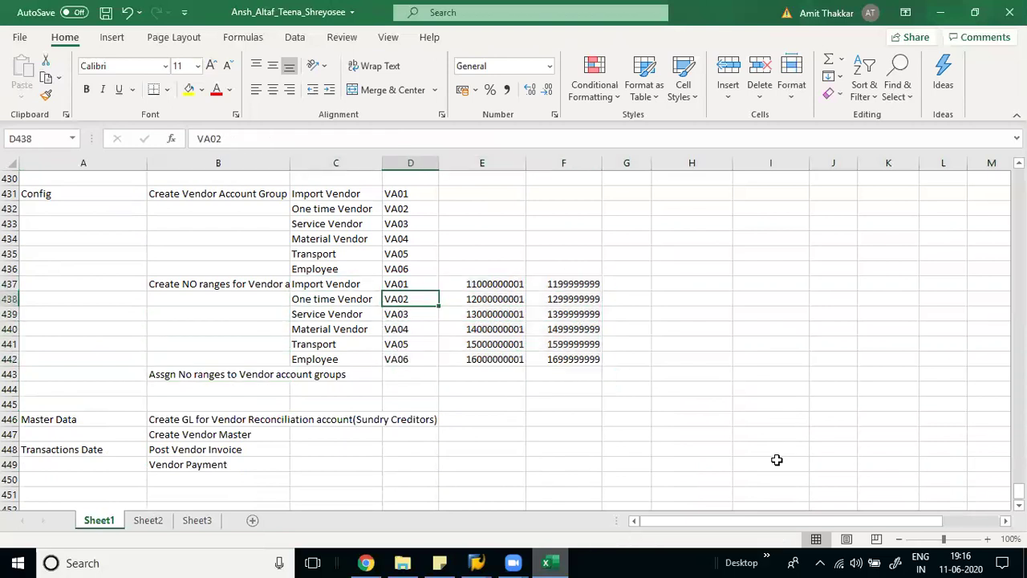
Move the range start and end values in E437:F442 one column to the right, into F437:G442
key(Up)
key(Right)
key(shift+Down)
key(shift+Down)
key(shift+Down)
key(shift+Down)
key(shift+Down)
key(shift+Right)
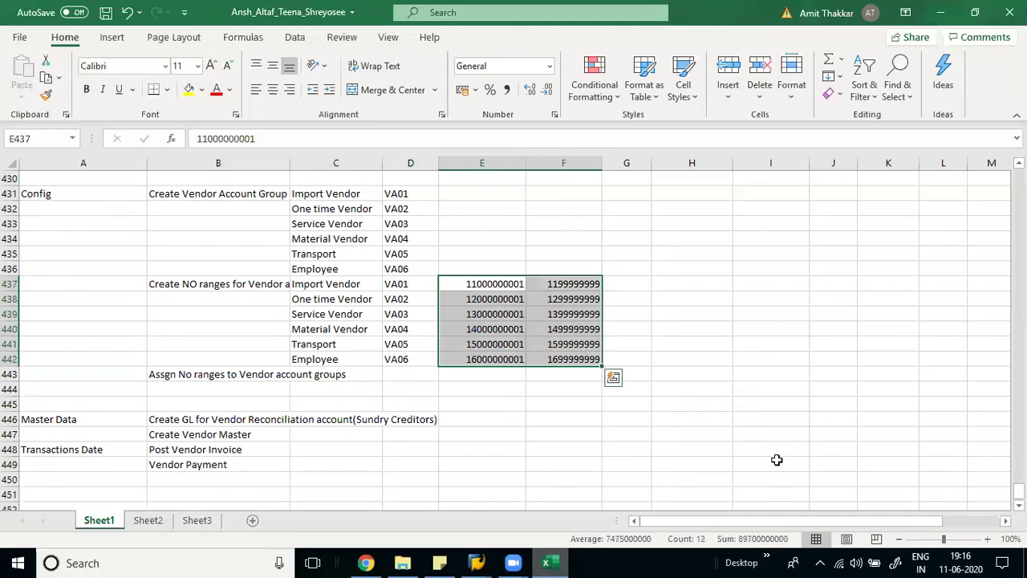
key(ctrl+x)
key(Right)
key(ctrl+v)
Enter the range numbers 11, 12 and 13 in E437:E439 for the first three vendor types
key(Left)
text(11)
key(Return)
text(12)
key(Return)
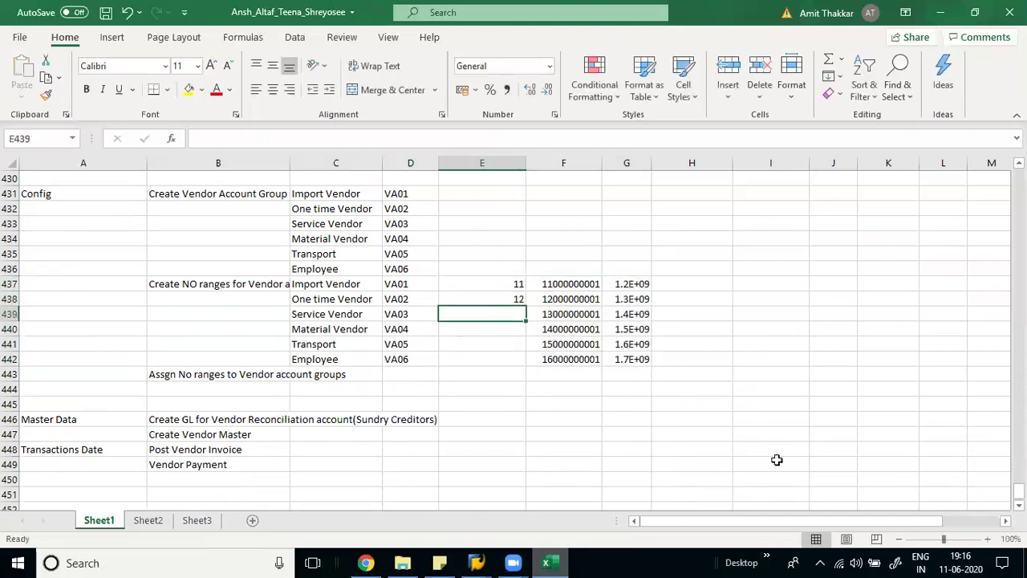
text(13)
key(Return)
Extend the range number series from E437:E439 down to E443, ending at 17
key(Up)
key(Up)
key(Up)
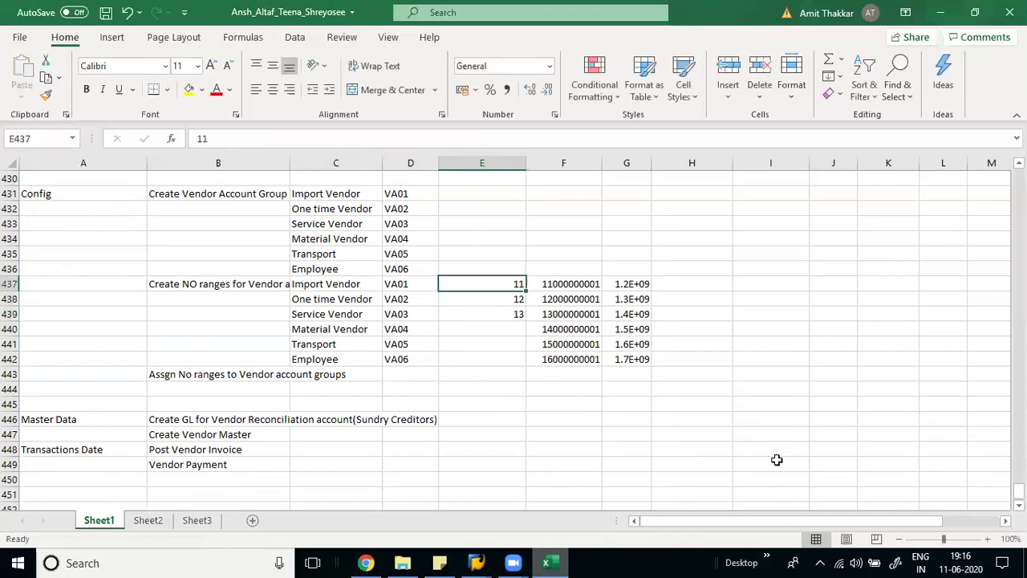
key(shift+Down)
key(shift+Down)
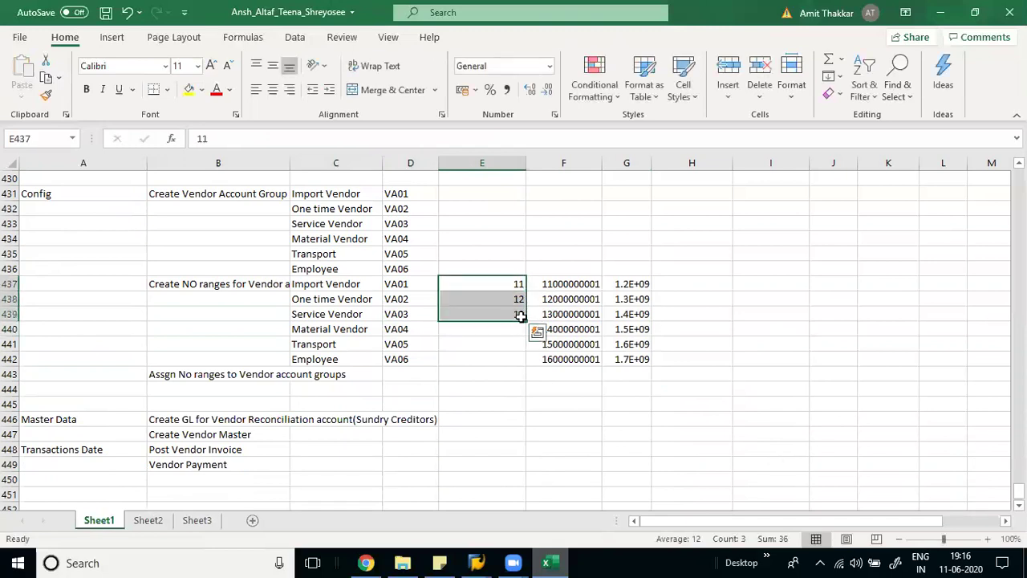
drag(520, 315, 521, 375)
drag(275, 438, 272, 425)
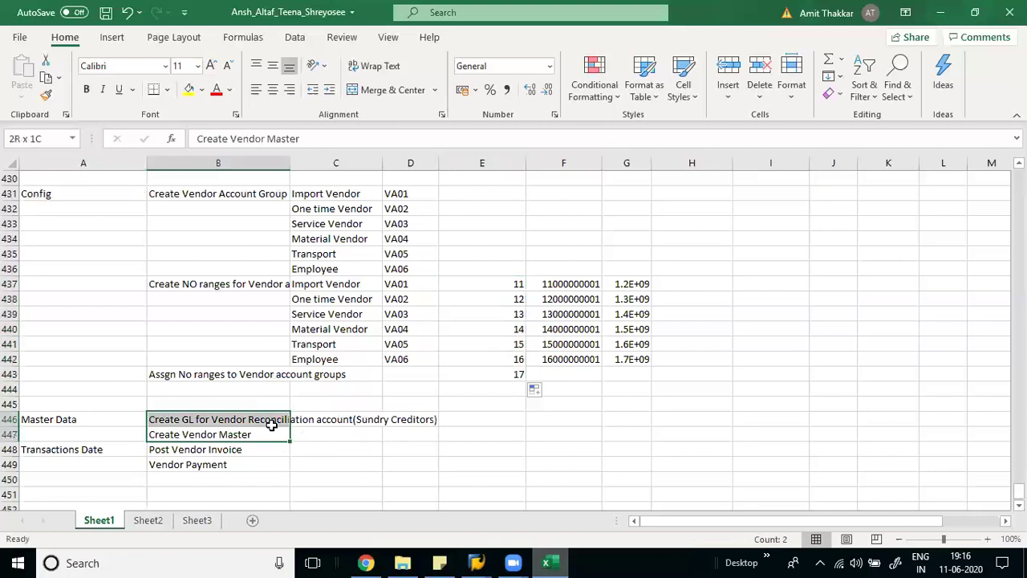
Delete the two blank rows 444 and 445 above the Master Data row and save the workbook
key(Right)
key(Up)
key(Up)
key(Up)
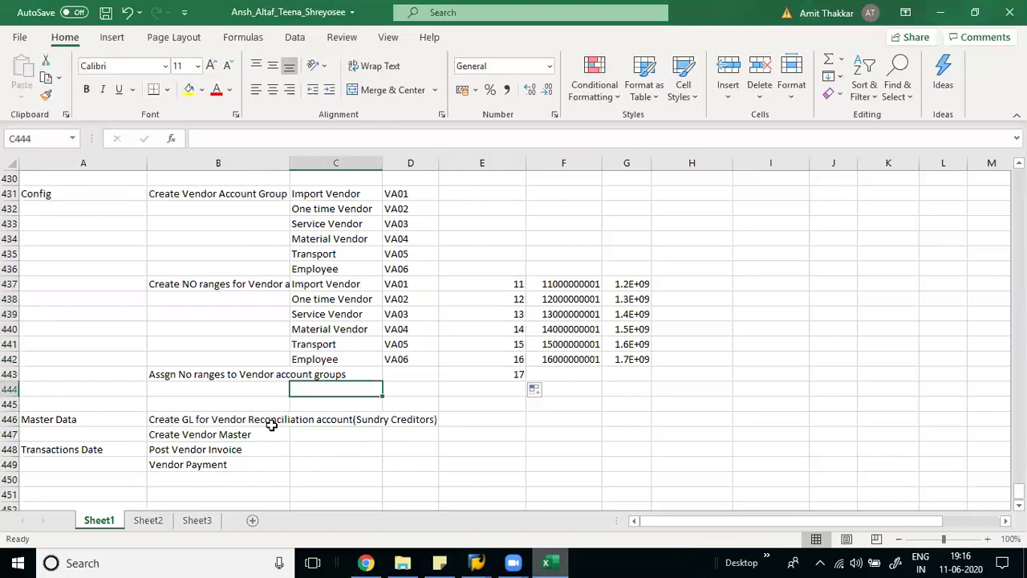
key(shift+space)
key(shift+Down)
key(ctrl+minus)
key(Right)
key(ctrl+s)
key(Left)
key(Left)
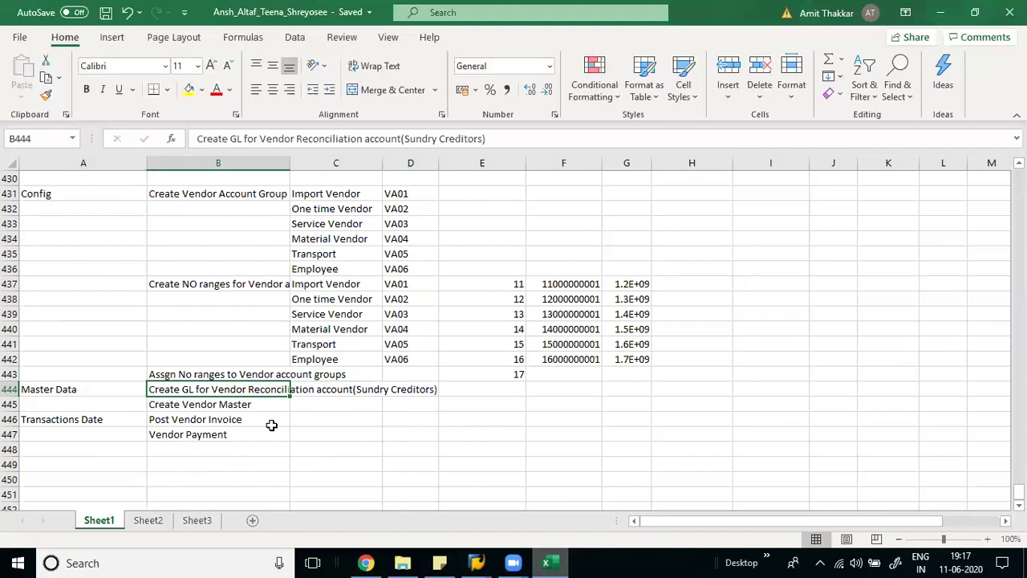
Clear the surplus range number from E443, beside the entry on assigning number ranges
key(Right)
key(Right)
key(Right)
key(Up)
text(v)
key(Return)
key(Up)
key(Delete)
Insert seven blank rows below the Create GL for Vendor Reconciliation account row, making room for the vendor types
key(Left)
key(Down)
key(Down)
key(Left)
key(Left)
key(Up)
key(Right)
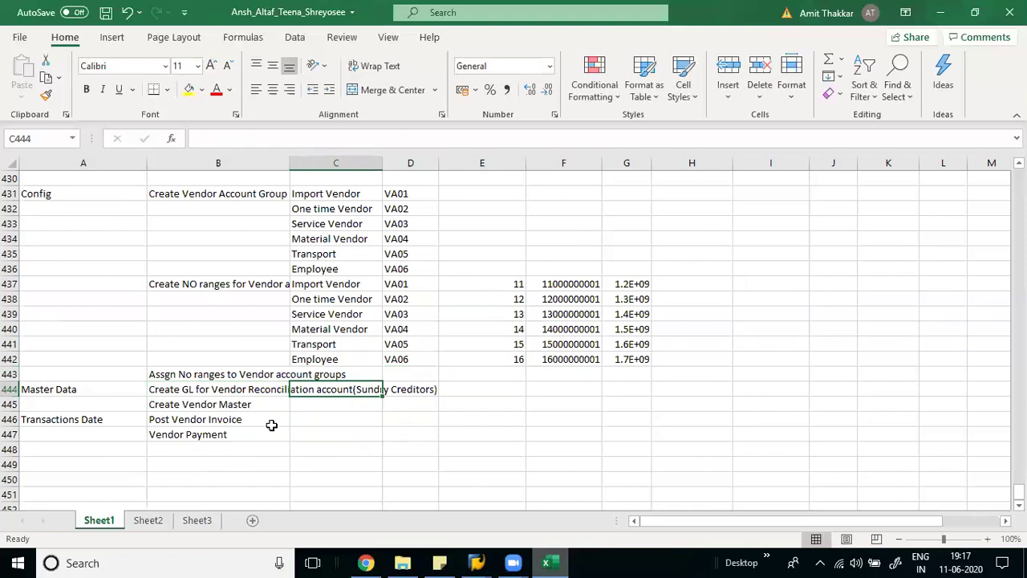
key(Up)
key(Up)
key(Up)
key(Up)
key(Up)
key(Up)
key(Up)
key(shift+Down)
key(shift+Down)
key(shift+Down)
key(shift+Down)
key(shift+Down)
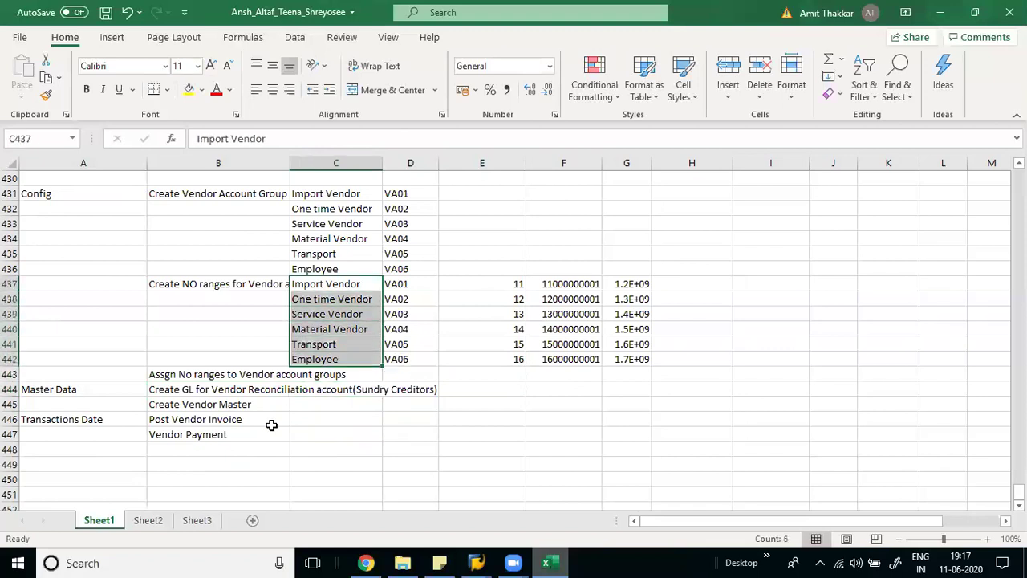
key(Down)
key(Down)
key(Down)
key(Down)
key(Down)
key(Down)
key(Down)
key(Down)
key(shift+space)
key(ctrl+shift+plus)
key(ctrl+shift+plus)
key(ctrl+shift+plus)
key(ctrl+shift+plus)
key(ctrl+shift+plus)
key(ctrl+shift+plus)
key(ctrl+shift+plus)
key(Up)
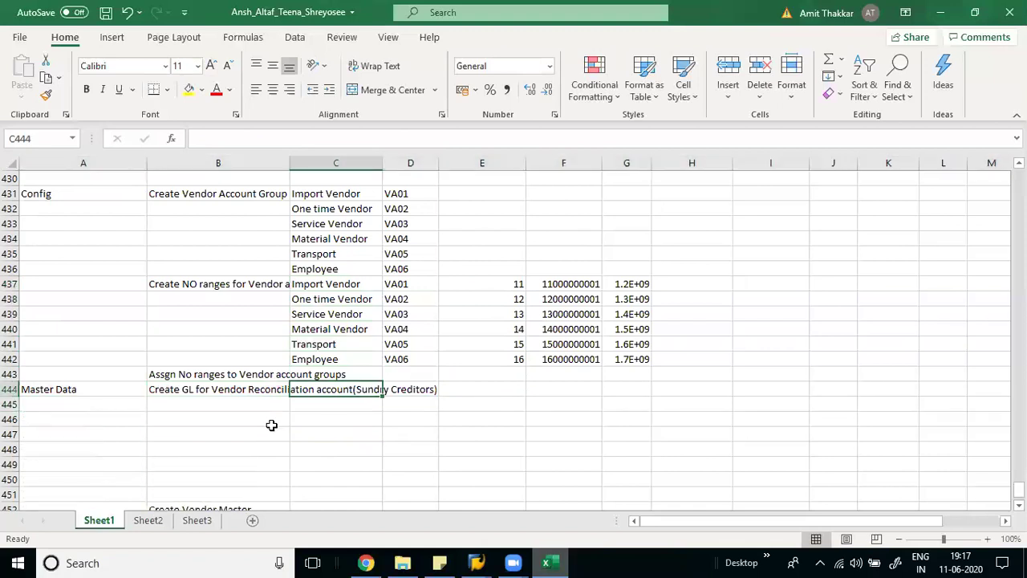
Enter the heading Account Type in C444 and fill C445:C451 with K
text(Account Type)
key(Return)
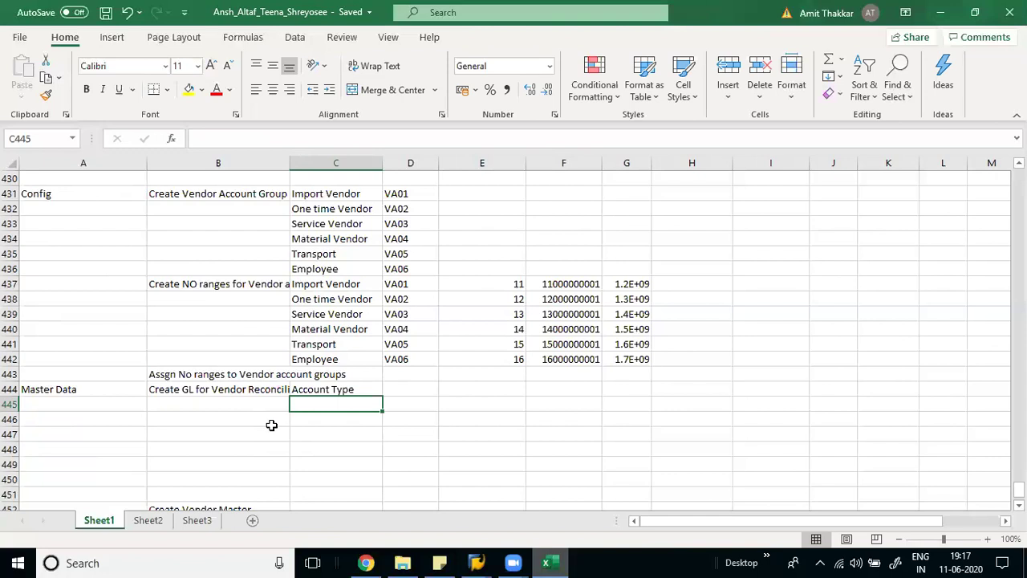
text(K)
key(Return)
key(ctrl+d)
key(Return)
key(ctrl+d)
key(Return)
key(ctrl+d)
key(Return)
key(ctrl+d)
key(Return)
key(ctrl+d)
key(Return)
key(ctrl+d)
key(Up)
key(Up)
key(Up)
key(Up)
key(Up)
key(Up)
key(Up)
key(Up)
key(Up)
key(Up)
key(Up)
key(Up)
key(Up)
key(Up)
key(shift+Down)
key(shift+Down)
key(shift+Down)
key(shift+Down)
key(shift+Down)
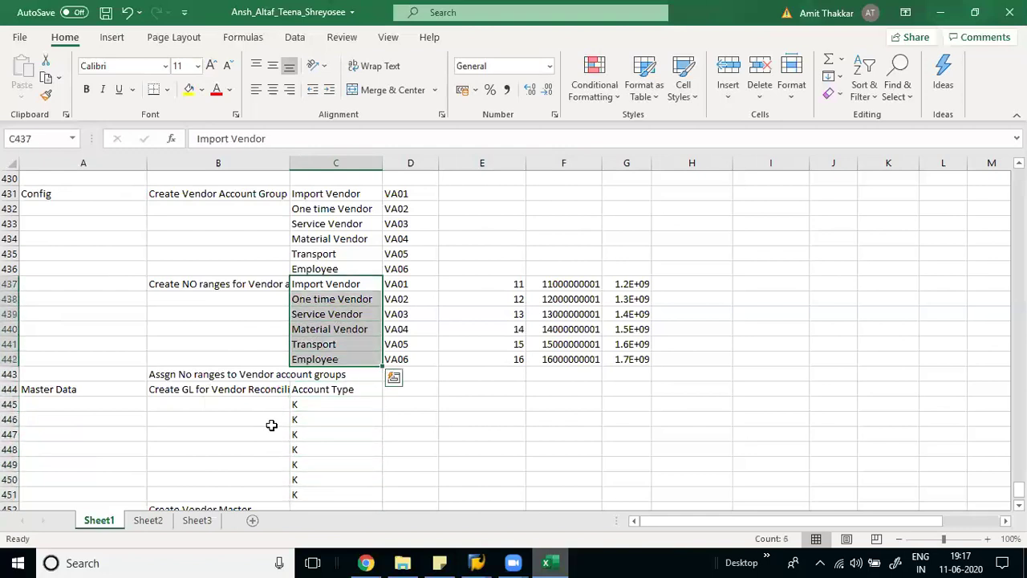
key(ctrl+c)
Enter Sundry Creditors-Import in D445 beside the first K account type
key(Right)
key(Down)
key(Down)
key(Down)
key(Down)
key(Down)
key(Down)
key(Down)
key(Down)
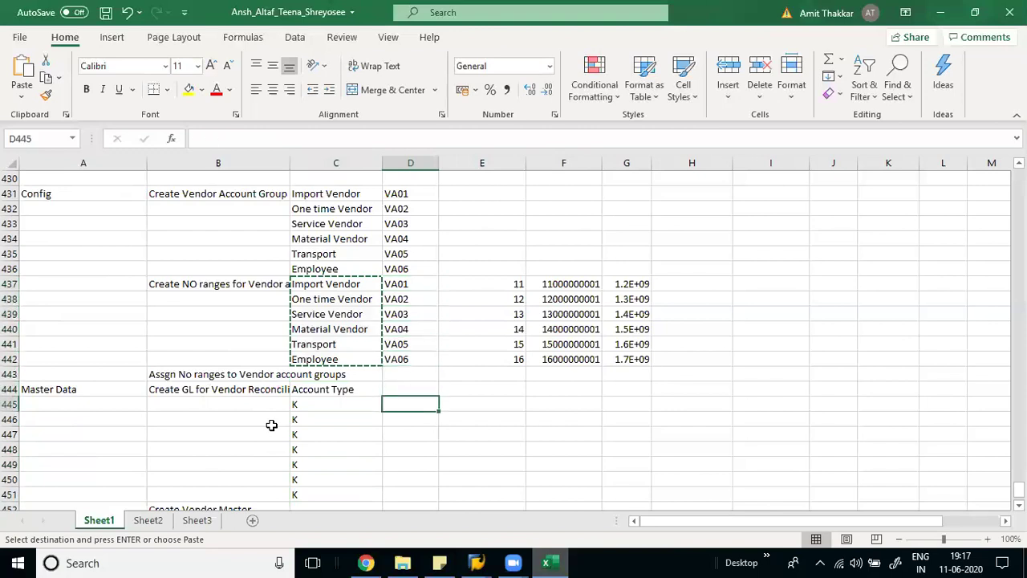
text(Sundry)
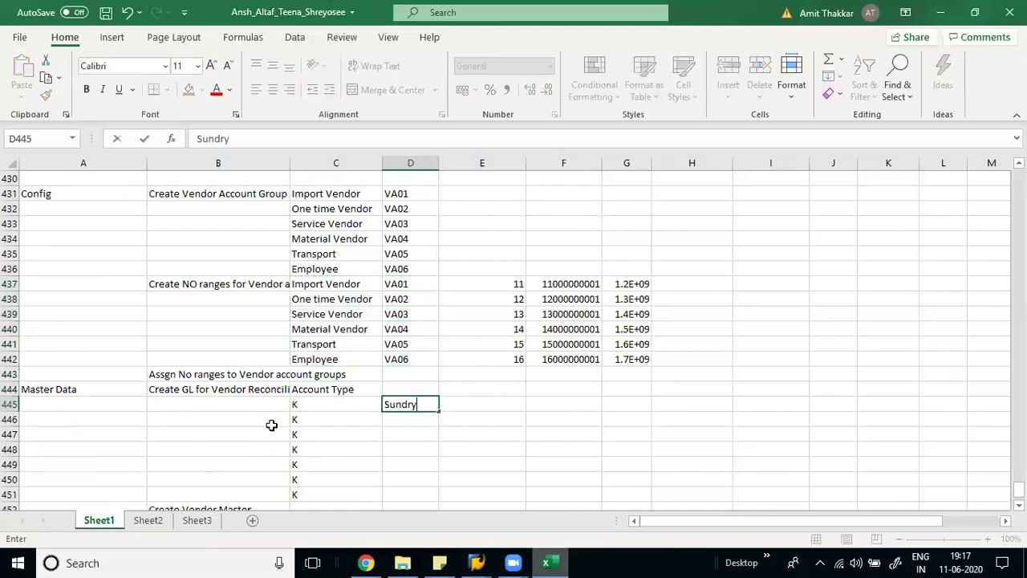
text( Creditors-)
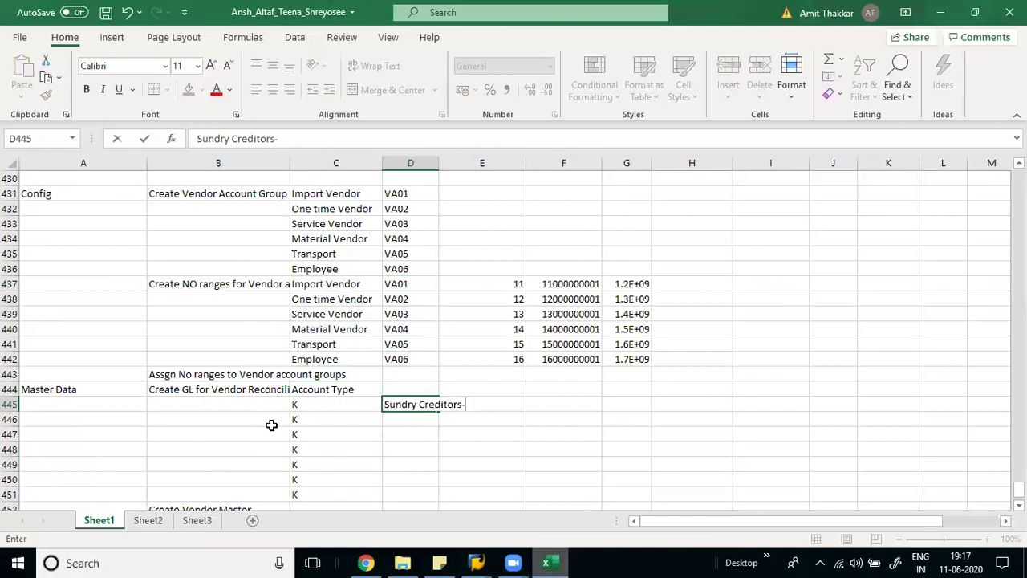
text(Import)
key(Return)
Repeat the reconciliation account name in D446 and change it to Sundry Creditors-Service
key(ctrl+apostrophe)
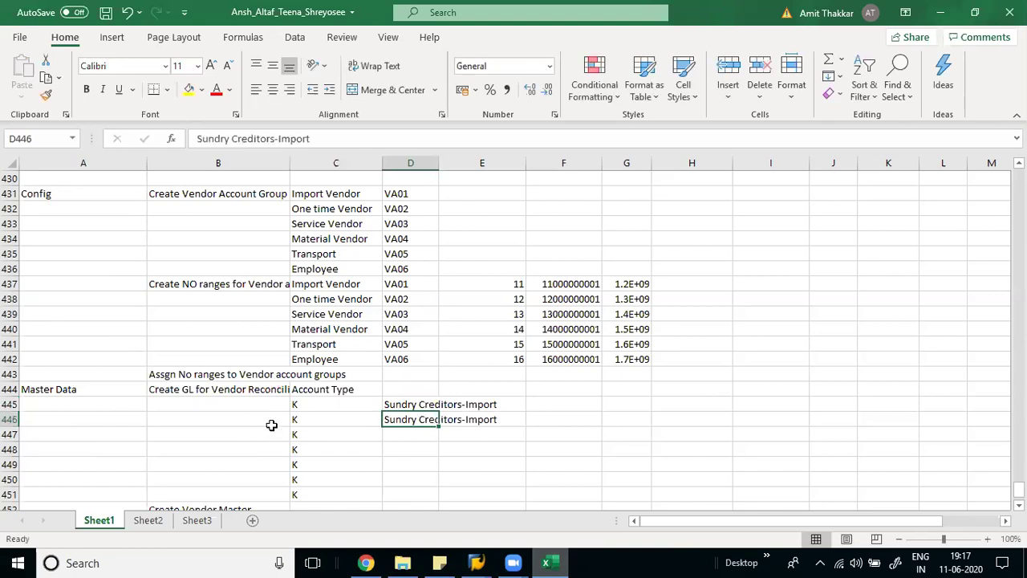
key(BackSpace)
key(BackSpace)
key(BackSpace)
key(BackSpace)
key(BackSpace)
key(BackSpace)
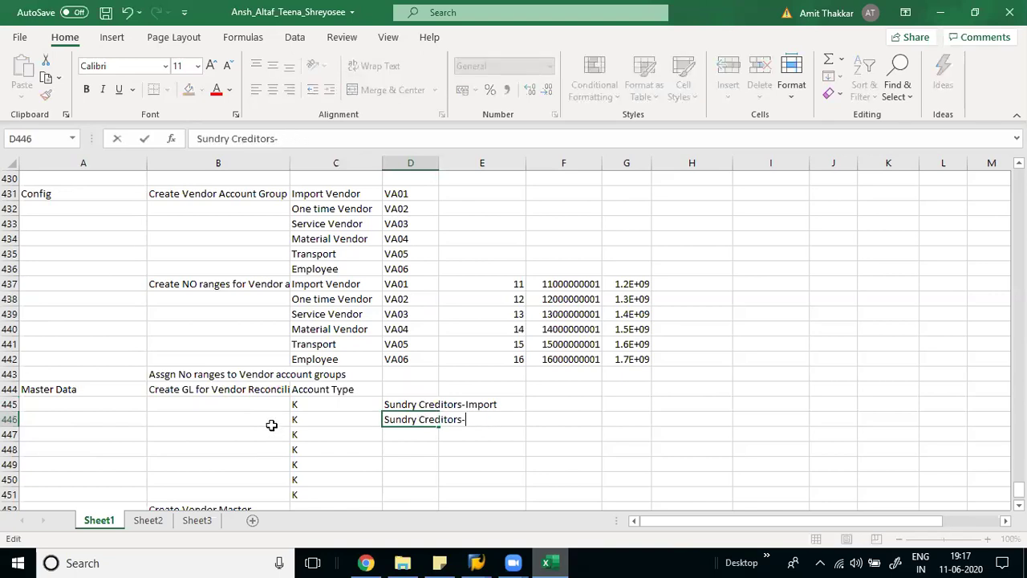
text(-Service)
key(Return)
Repeat the account name in D447, change it to Sundry Creditors-Material, and save the workbook
key(ctrl+d)
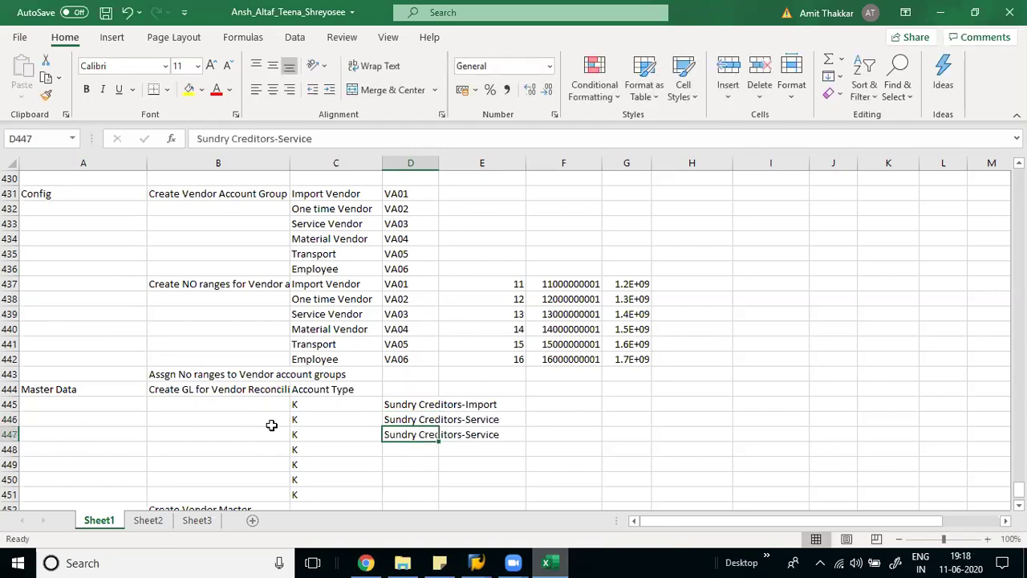
key(F2)
key(BackSpace)
key(BackSpace)
key(BackSpace)
key(BackSpace)
key(BackSpace)
key(BackSpace)
text(Material)
key(Return)
key(ctrl+s)
Copy the account name above into D448 and change it to Sundry Creditors-Transport
key(ctrl+d)
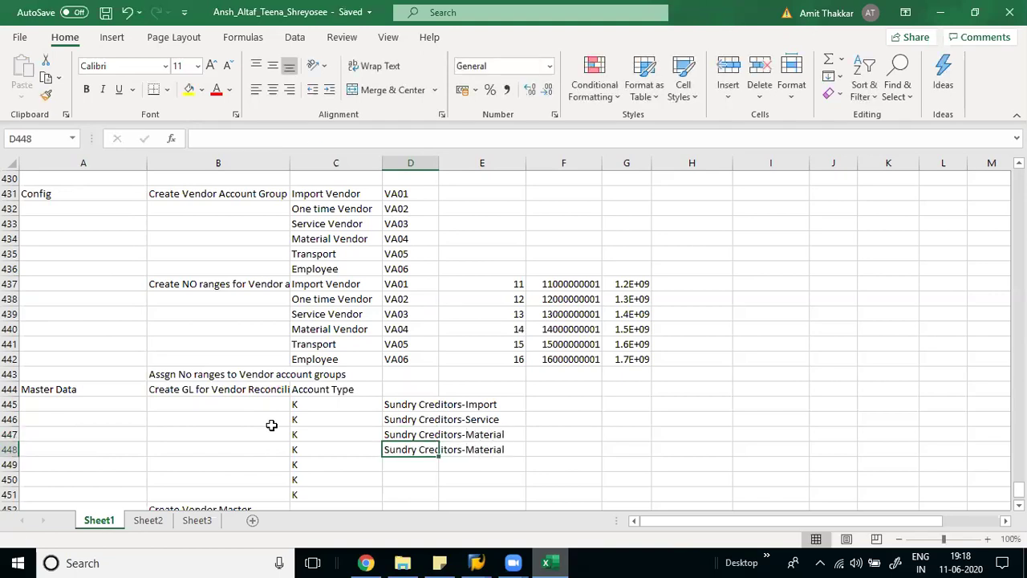
key(F2)
key(BackSpace)
key(BackSpace)
key(BackSpace)
key(BackSpace)
key(BackSpace)
key(BackSpace)
key(BackSpace)
key(BackSpace)
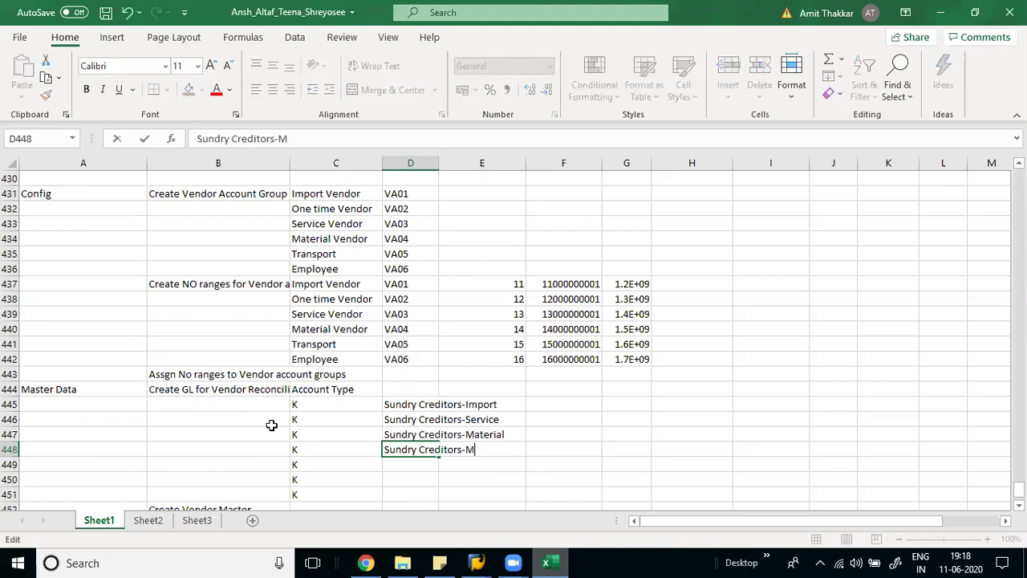
text(Transport)
key(Return)
Copy the account name above into D449 and change it to Sundry Creditors-Employee
key(ctrl+d)
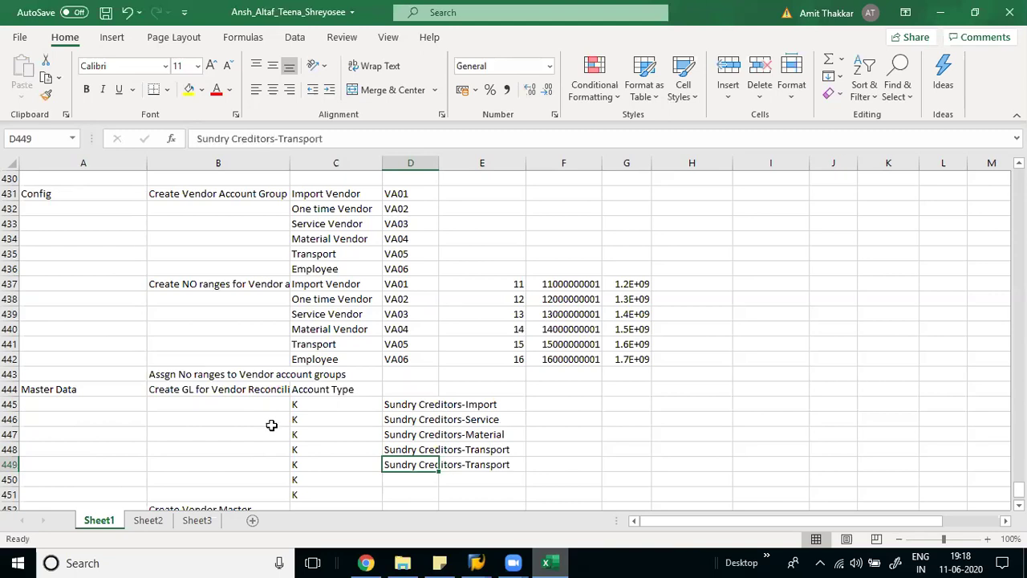
key(F2)
key(BackSpace)
key(BackSpace)
key(BackSpace)
key(BackSpace)
key(BackSpace)
key(BackSpace)
key(BackSpace)
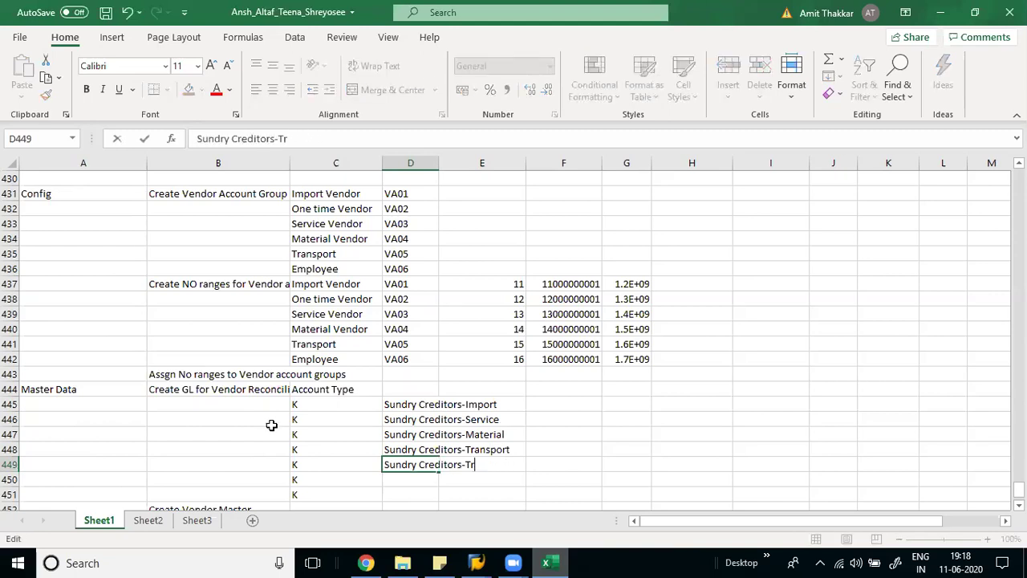
text(Employee)
key(Return)
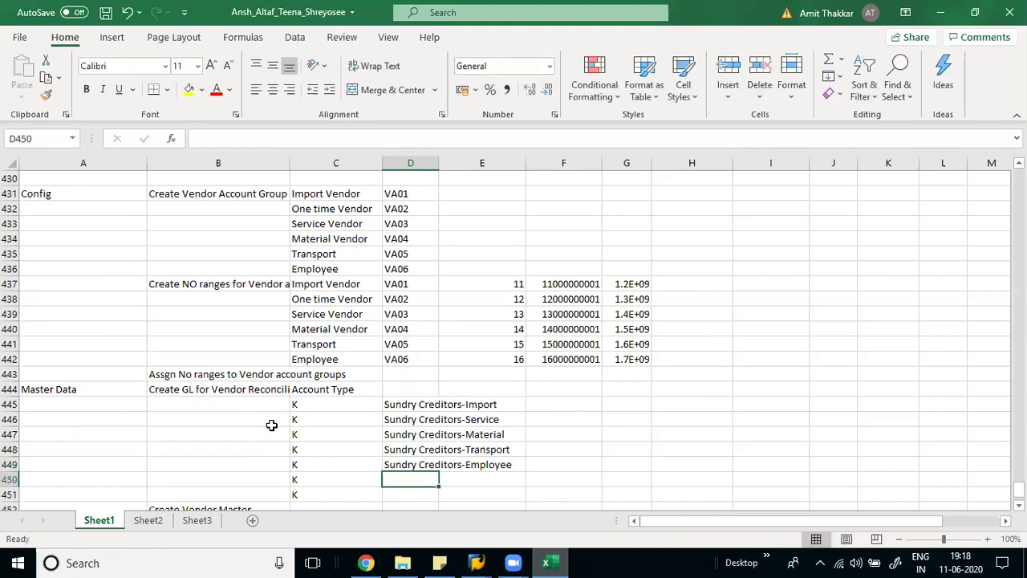
Delete the two surplus rows 450 and 451 between the Sundry Creditors list and the Create Vendor Master row
key(shift+space)
key(shift+Down)
key(ctrl+minus)
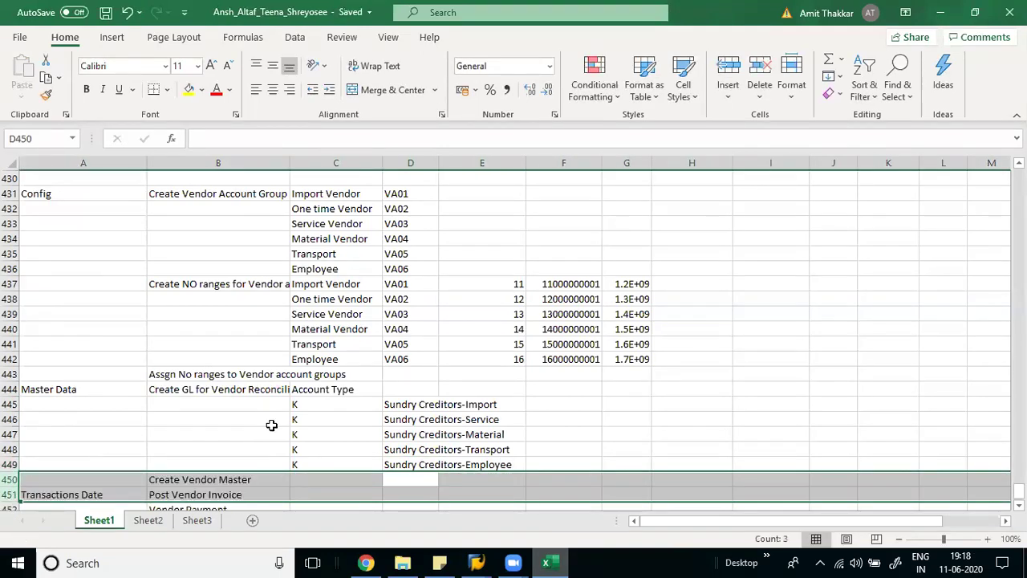
Review the Sundry Creditors accounts listed under Master Data and the Create Vendor Master row in the workbook
key(Left)
key(Down)
key(Up)
key(Up)
key(Up)
key(Up)
key(Up)
key(Up)
key(shift+Down)
key(shift+Down)
key(shift+Down)
key(shift+Down)
key(Right)
key(shift+Down)
key(shift+Down)
key(shift+Down)
key(shift+Down)
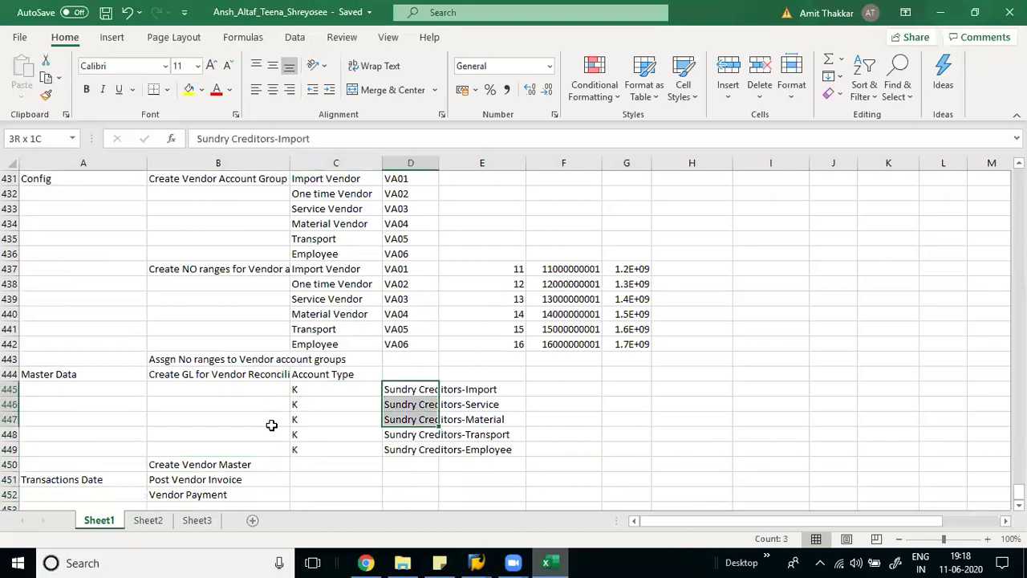
key(Left)
key(Left)
key(Down)
key(Down)
key(Down)
key(Down)
key(Down)
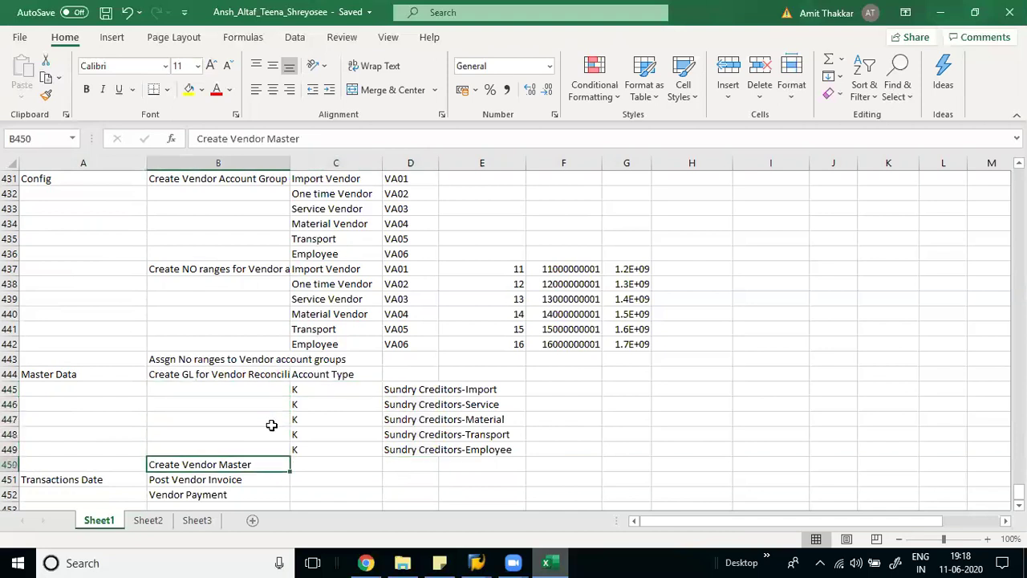
key(Right)
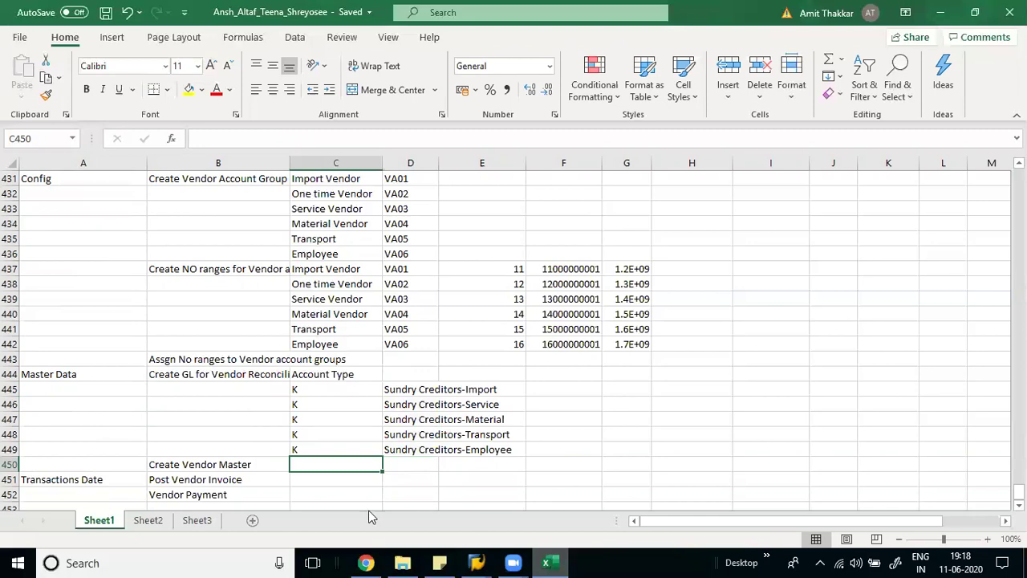
Switch to the SAP Easy Access session and try to open the SPRO customizing favorite
mouse_move(476, 561)
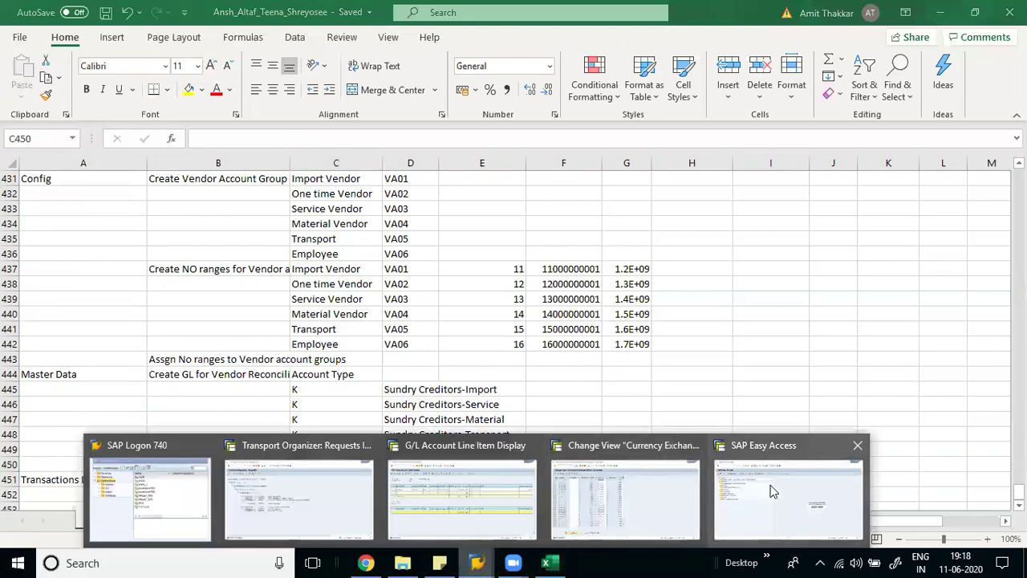
click(790, 493)
double_click(202, 135)
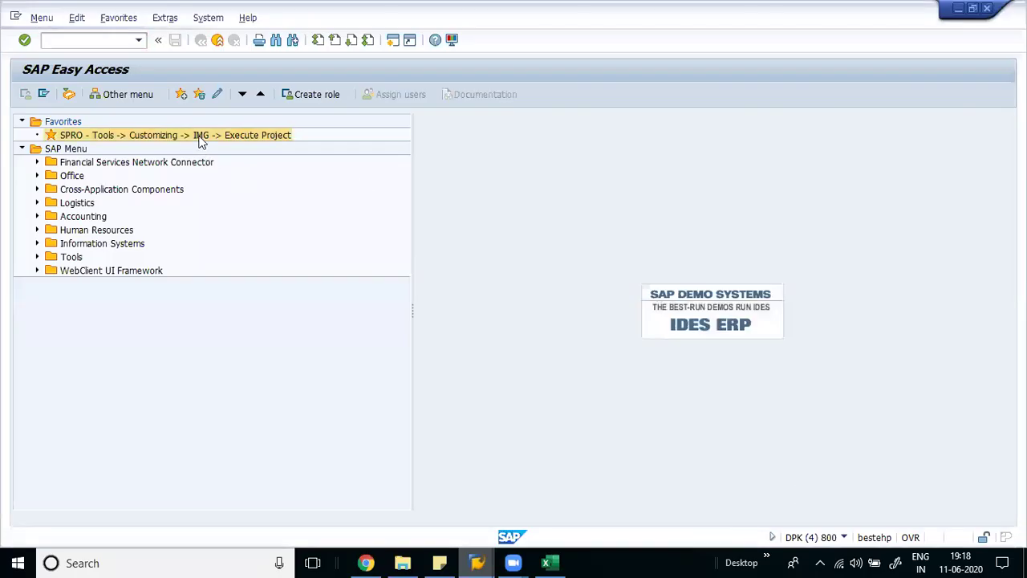
Open a new connection from SAP Logon and log on to client 800 with the account password
mouse_move(476, 562)
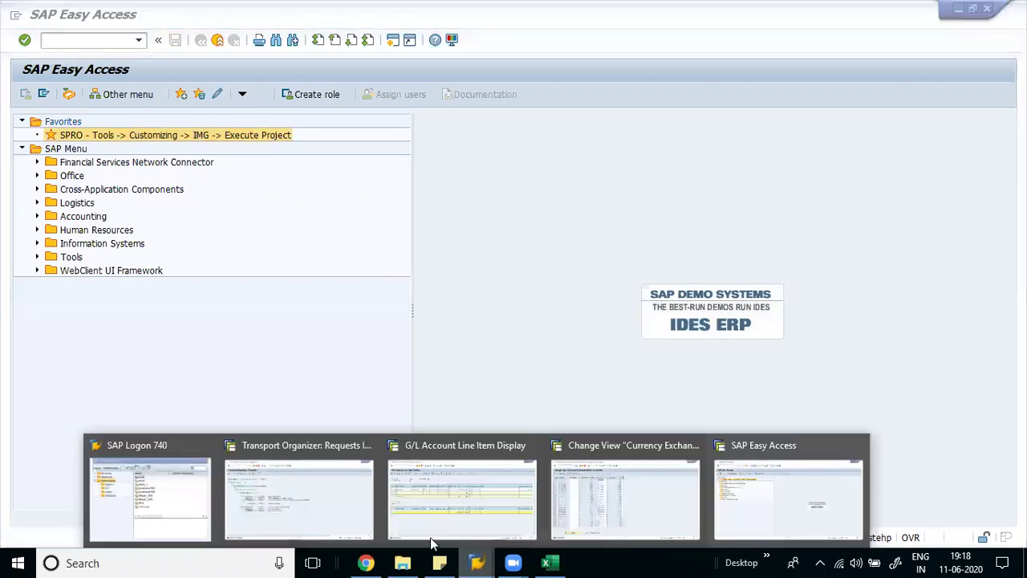
click(181, 489)
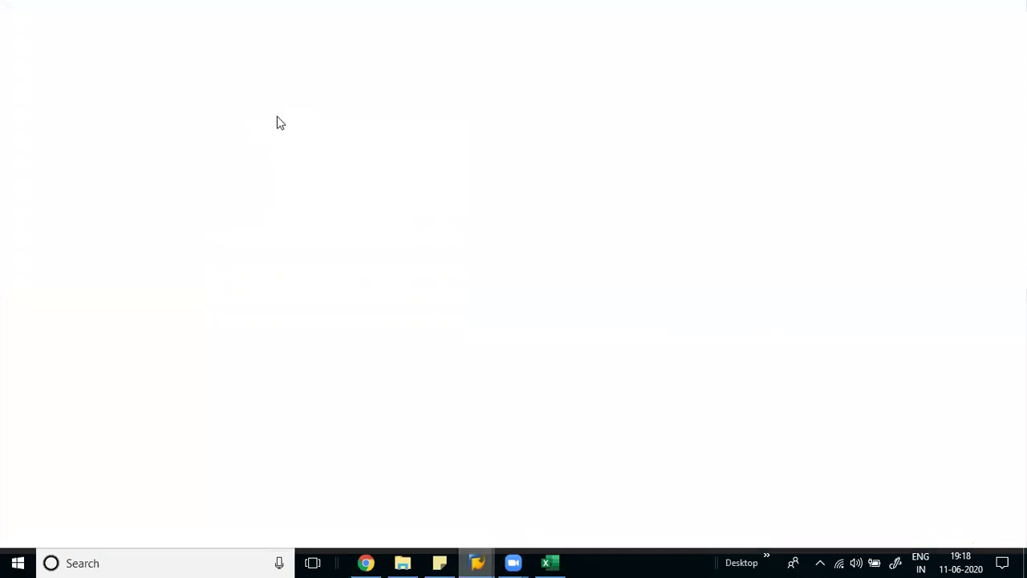
text(*******)
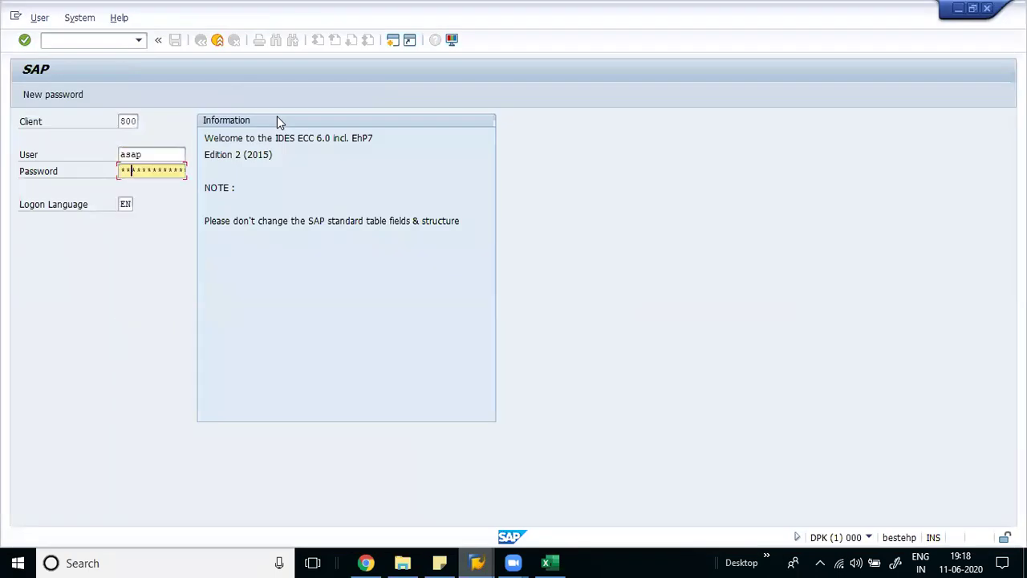
key(Return)
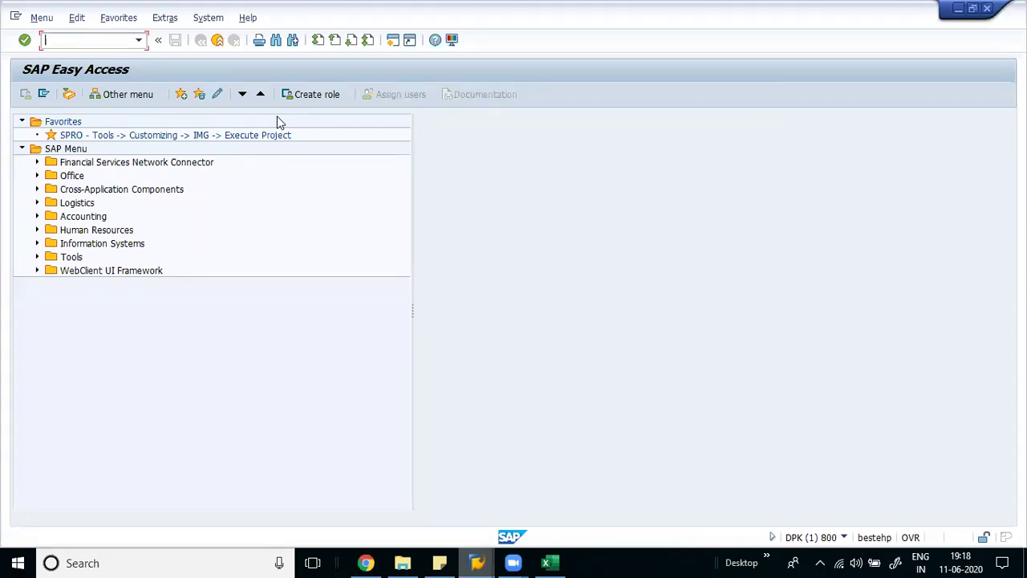
Dismiss the connection error of the old session and run the SPRO transaction in the new one
text(spr)
key(Return)
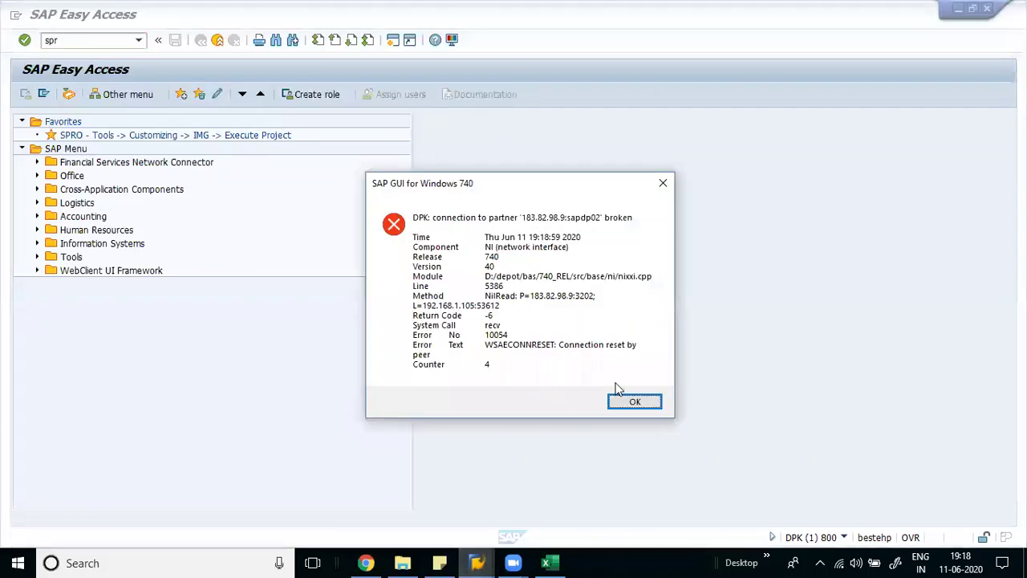
click(653, 407)
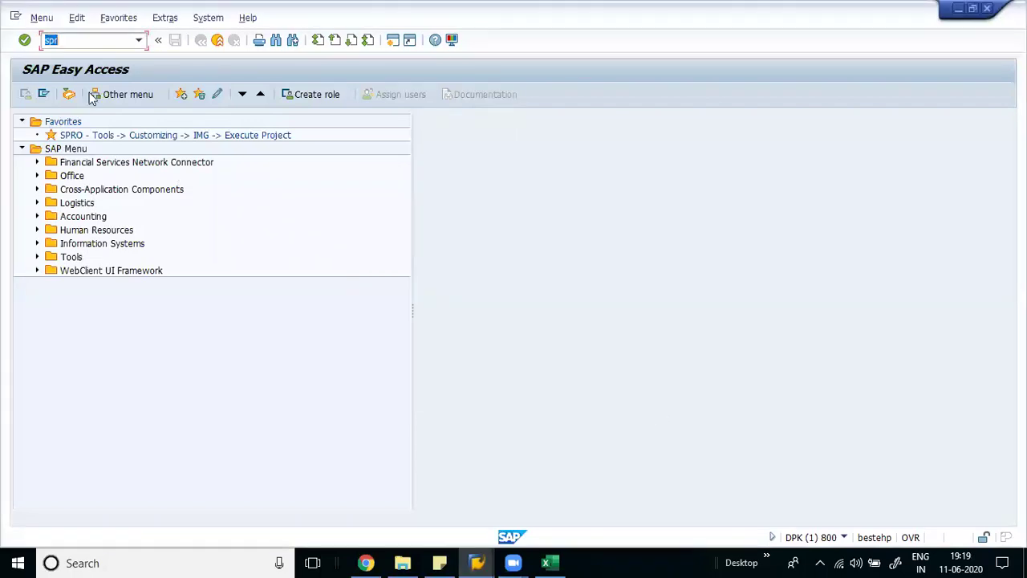
key(End)
text(0)
key(Return)
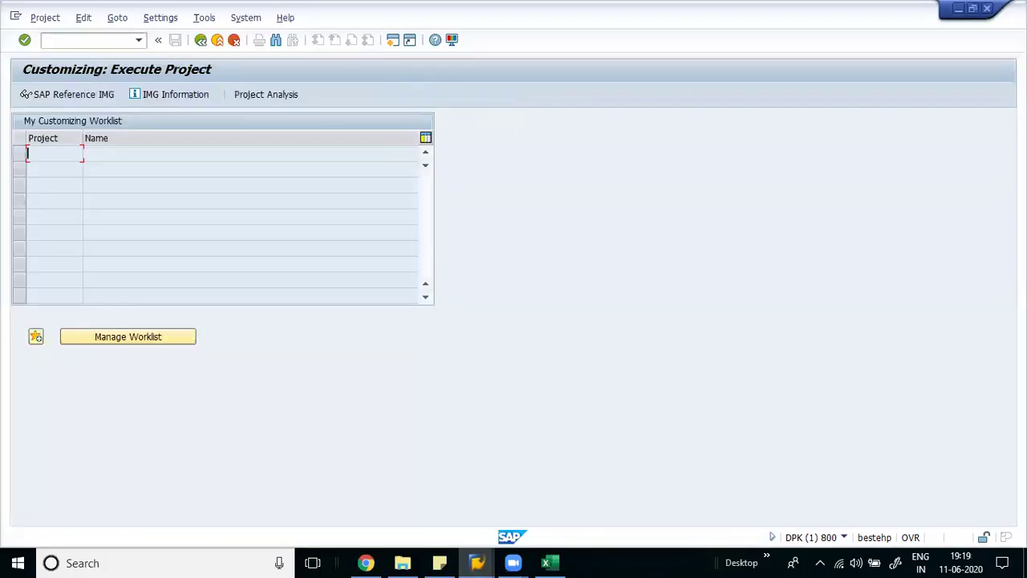
Display the SAP Reference IMG and go to the Financial Accounting (New) node
click(84, 95)
key(Down)
key(Down)
key(Down)
key(Down)
key(Down)
key(Down)
key(Down)
key(Down)
key(Down)
key(Down)
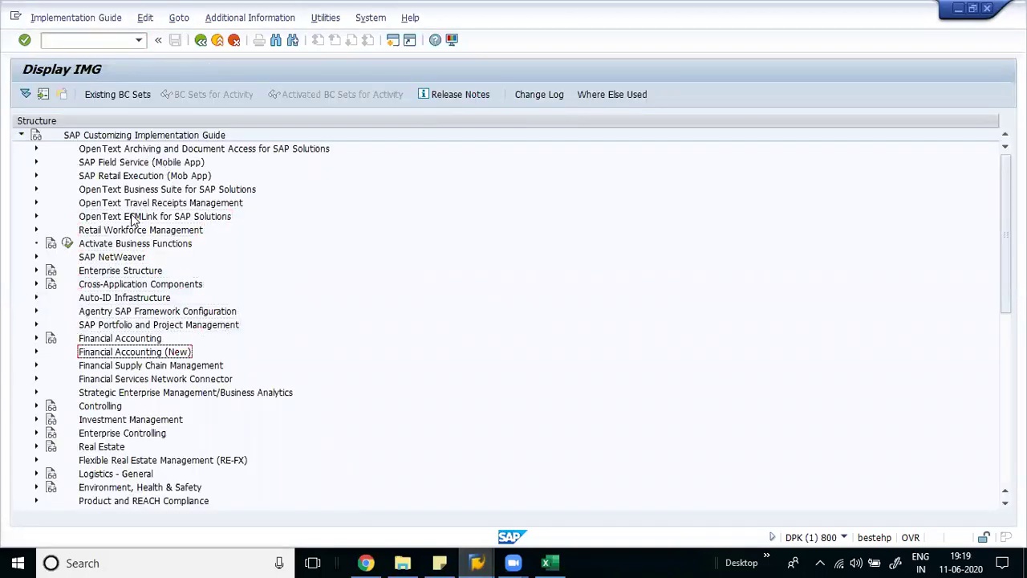
Expand Financial Accounting (New) down to the vendor master data settings and open the Vendor Account Groups overview
key(Right)
key(Down)
key(Right)
key(Left)
key(Down)
key(Down)
key(Right)
key(Down)
key(Down)
key(Right)
key(Down)
key(Right)
key(Down)
key(Right)
key(Down)
key(Left)
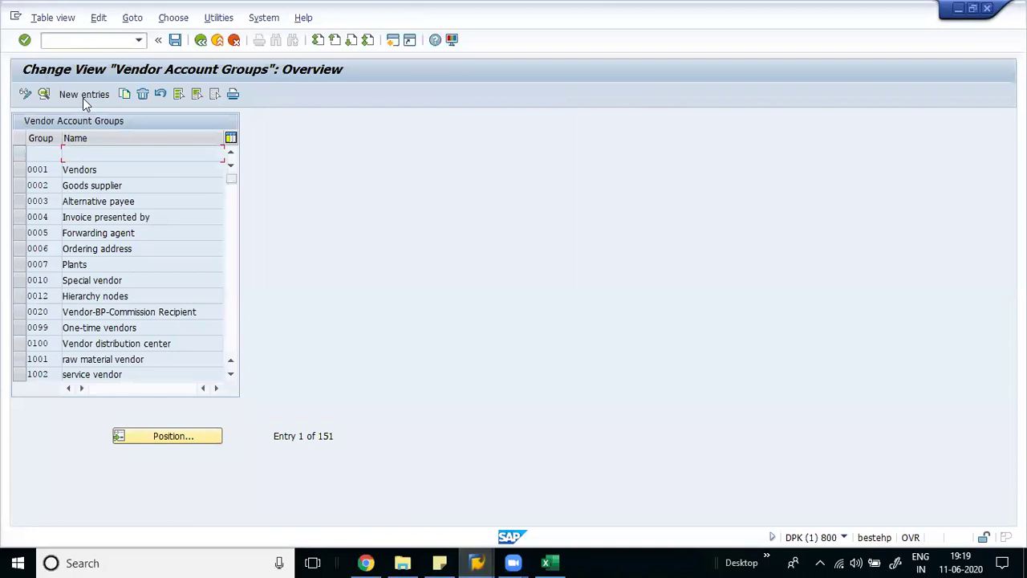
Start a new vendor account group entry and enter the account group VA01 copied from the workbook
click(84, 94)
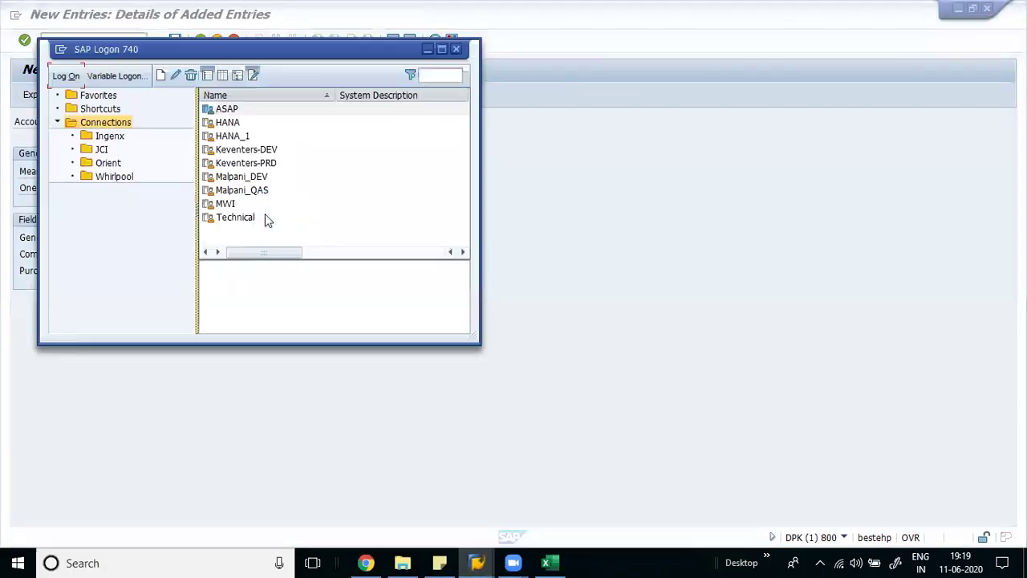
click(552, 461)
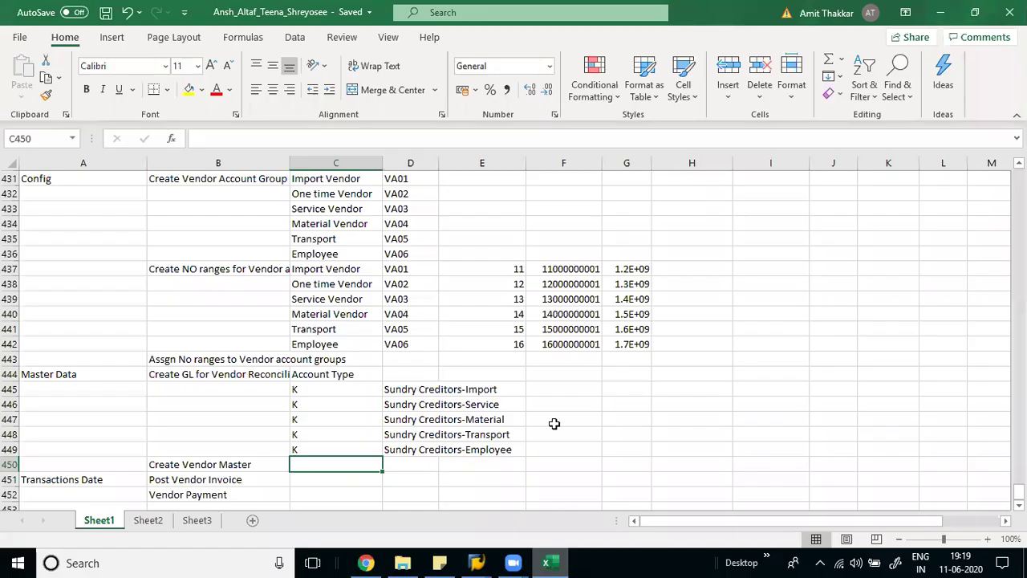
key(Up)
key(Up)
key(Up)
key(Up)
key(Up)
key(Up)
key(Up)
key(Up)
key(Up)
key(Up)
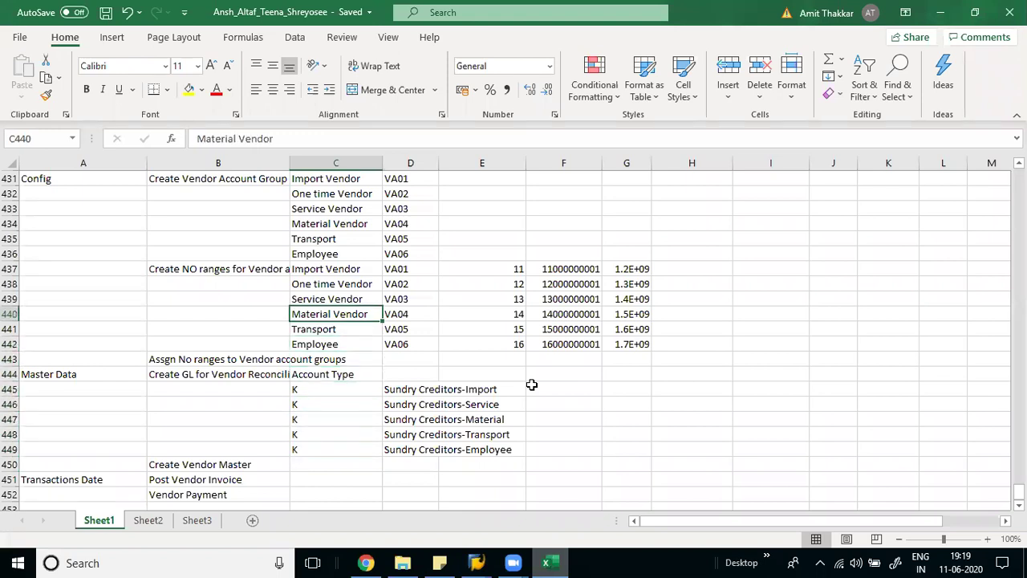
key(Up)
key(Up)
key(Up)
key(Right)
key(ctrl+c)
key(alt+Tab)
key(ctrl+v)
key(Tab)
Copy the name Import Vendor from the workbook into the Meaning of account group VA01 and save the entry
key(alt+Tab)
key(Down)
key(Left)
key(Up)
key(ctrl+v)
key(alt+Tab)
key(alt+Tab)
key(ctrl+z)
key(ctrl+c)
key(alt+Tab)
key(ctrl+v)
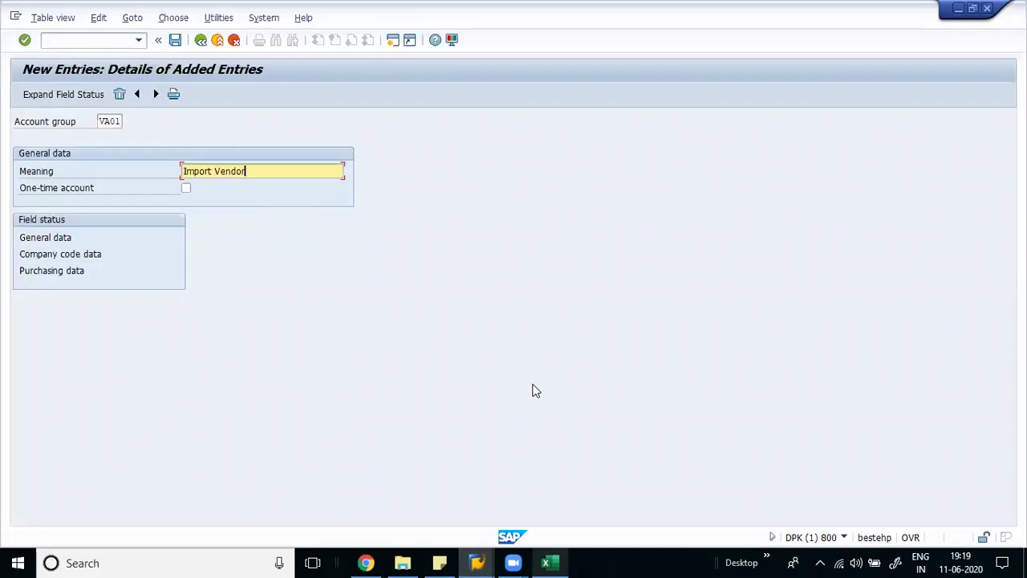
key(ctrl+s)
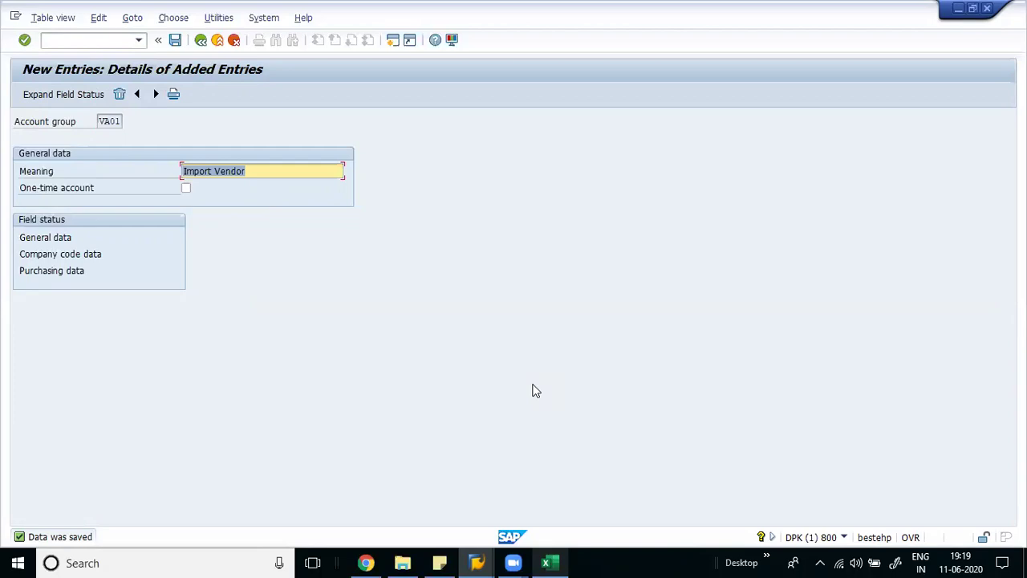
Switch to the workbook and list the field status codes S, D, R and O in cells F432 to F435
key(alt+Tab)
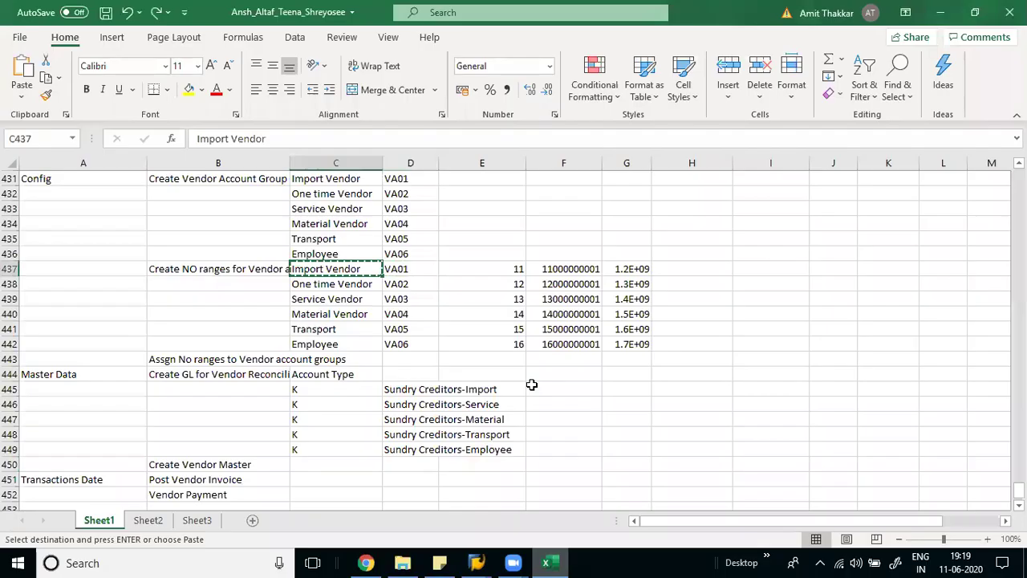
click(569, 203)
key(Down)
key(Up)
key(Up)
text(S)
key(Return)
text(D)
key(Return)
text(R)
key(Return)
text(O)
key(Return)
Enter the code meanings Suppress, Dsiplay, Req and Optional in cells G432 to G435
key(Up)
key(Up)
key(Up)
key(Up)
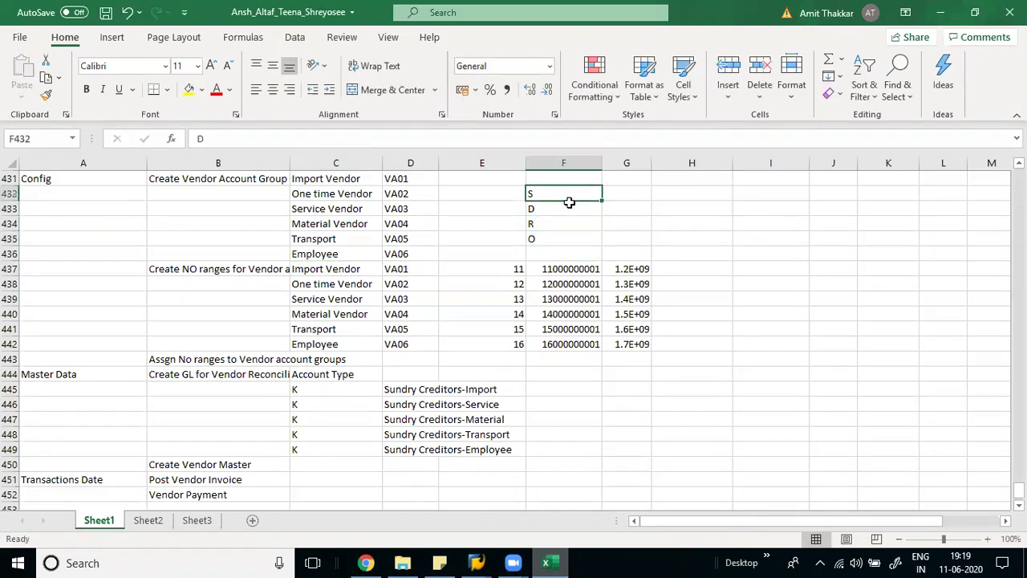
key(Right)
text(Suppress)
key(Return)
text(Dsiplay)
key(Return)
text(Req)
key(Return)
text(Optiona)
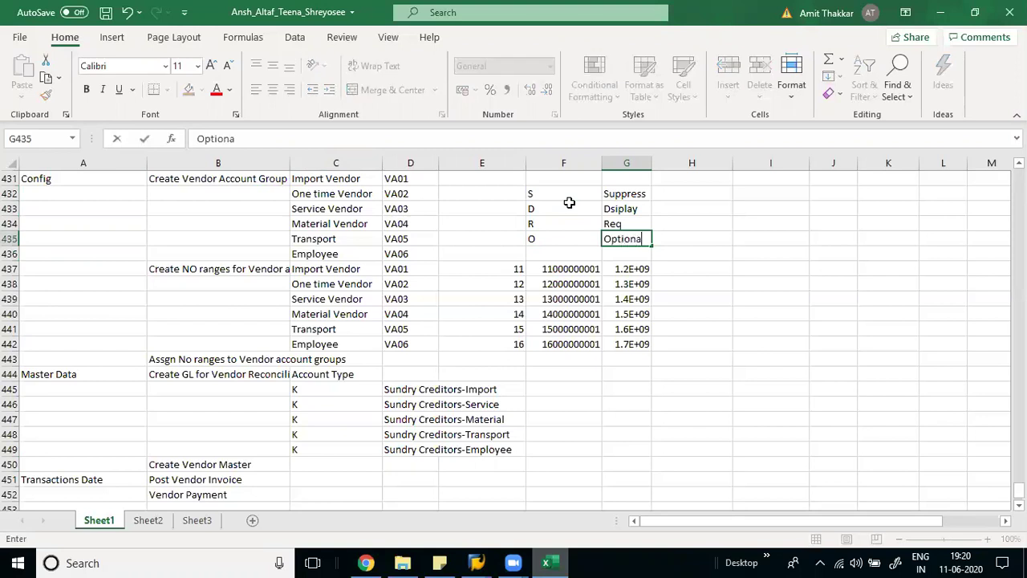
text(l)
key(Return)
key(Up)
key(Up)
click(568, 202)
key(Up)
key(Up)
key(Down)
key(Down)
key(Down)
key(Down)
key(Down)
key(Down)
key(Down)
key(Down)
key(Down)
Switch to SAP, examine the Address field status settings in VA01's general data, and return to the account group entry
key(alt+Tab)
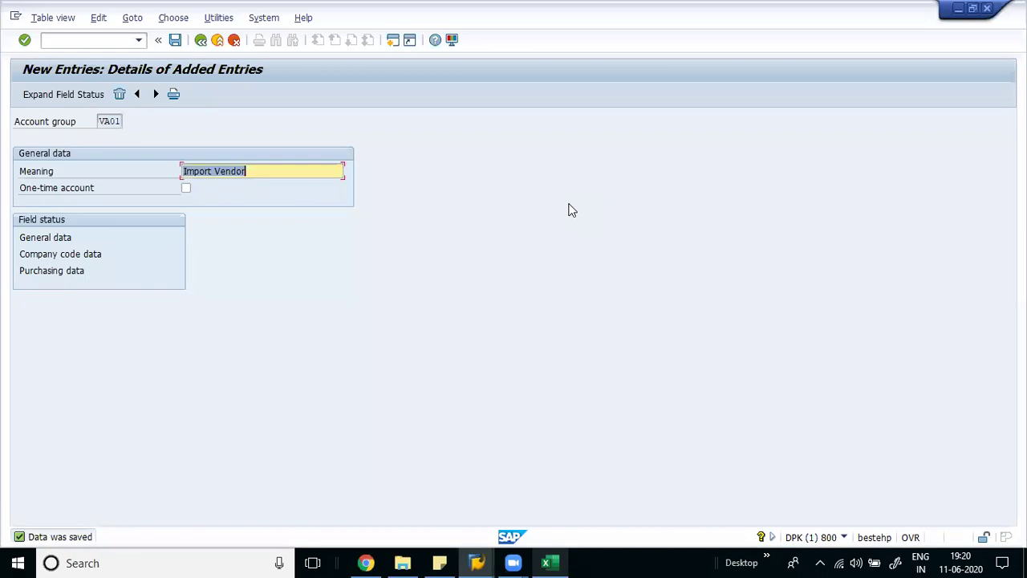
double_click(37, 235)
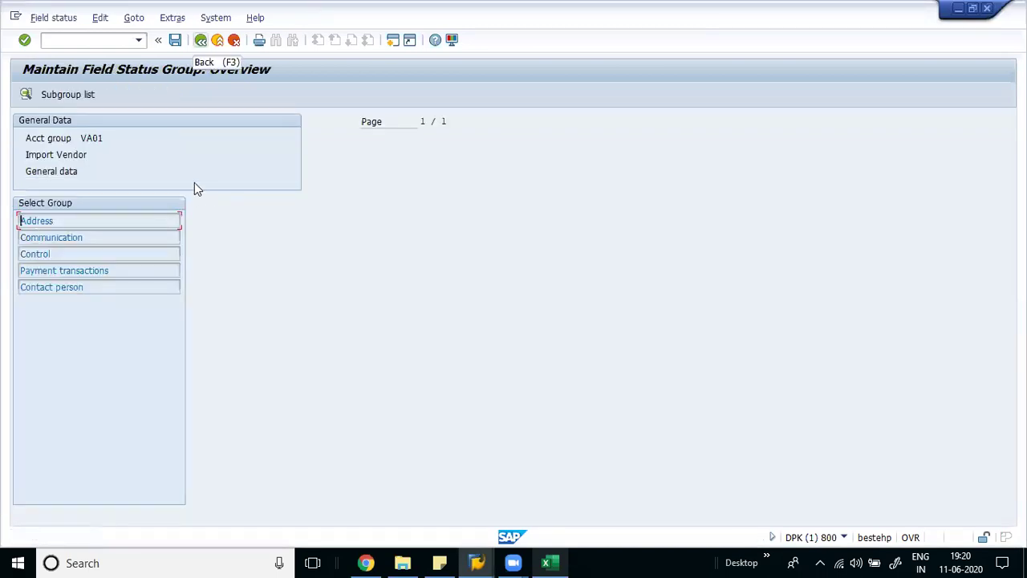
double_click(57, 224)
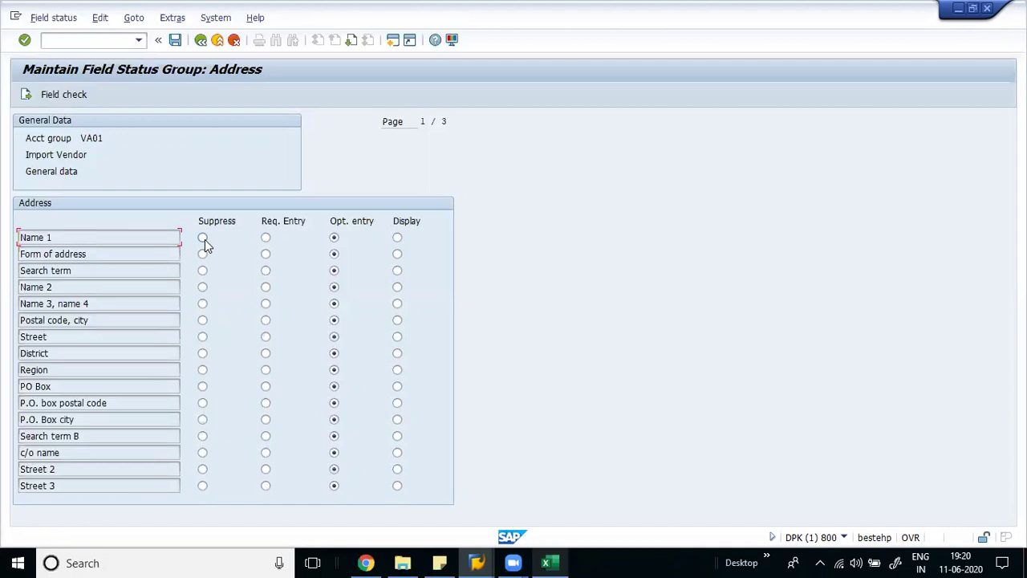
key(alt+Tab)
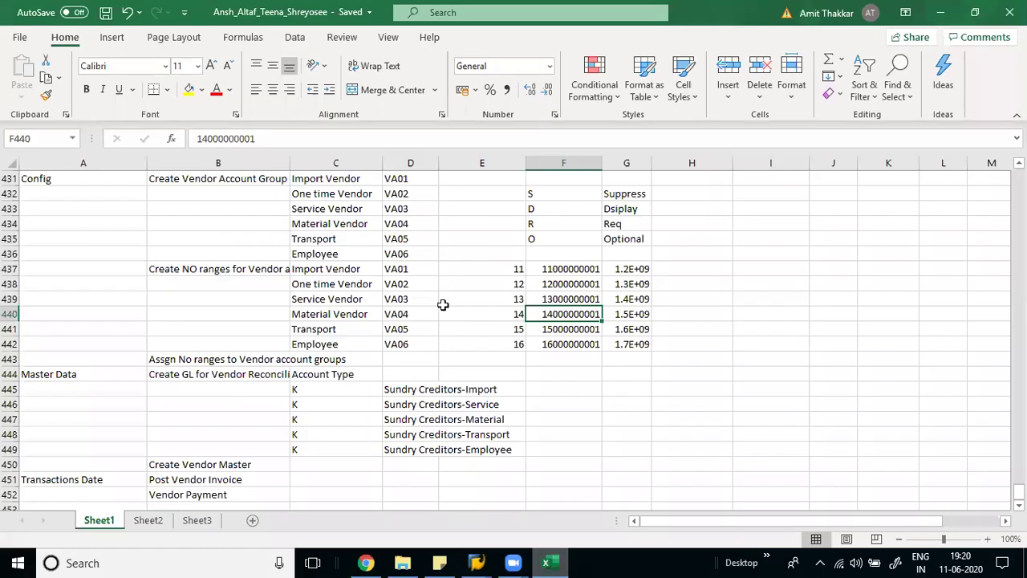
key(alt+Tab)
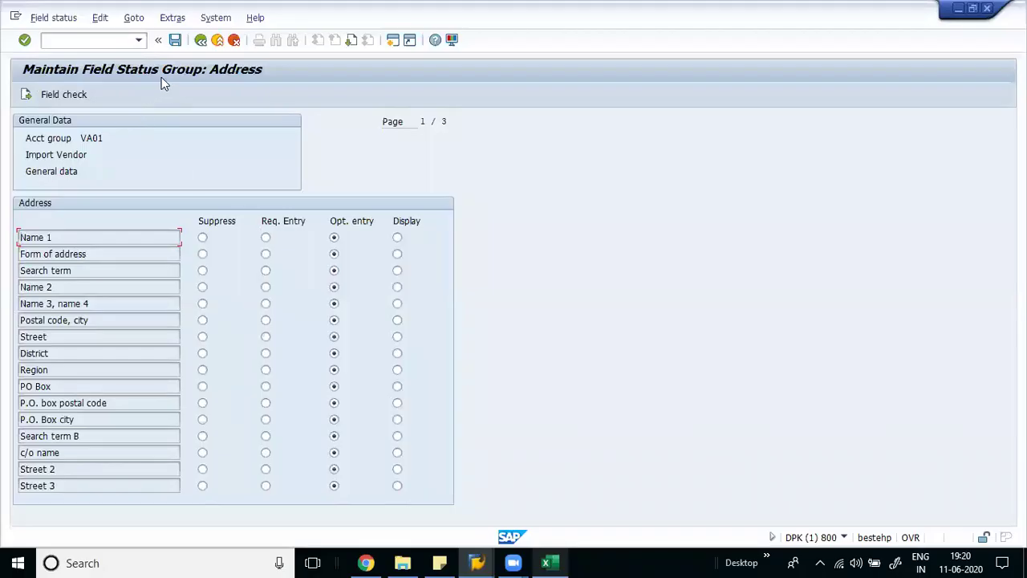
key(F3)
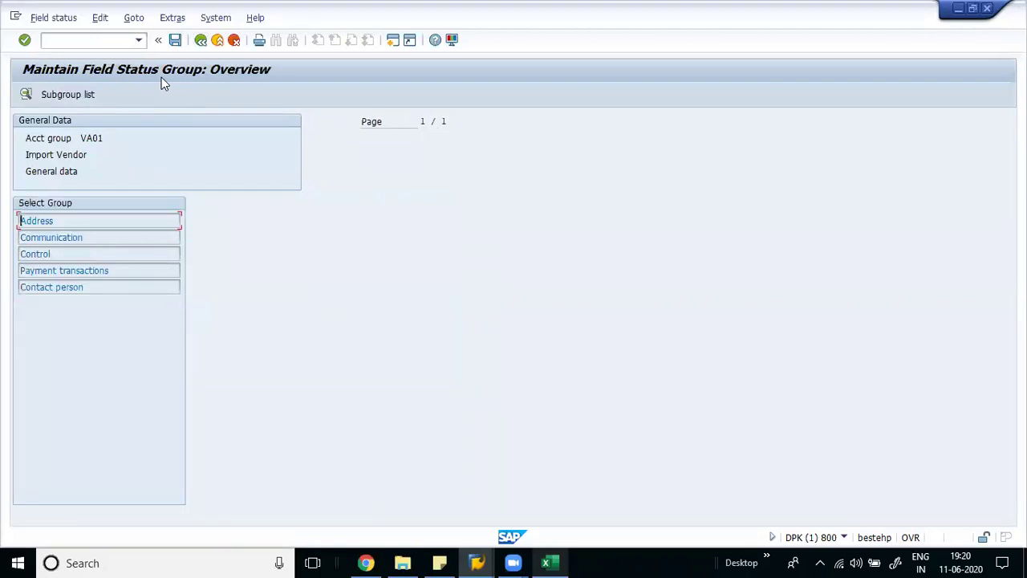
key(F3)
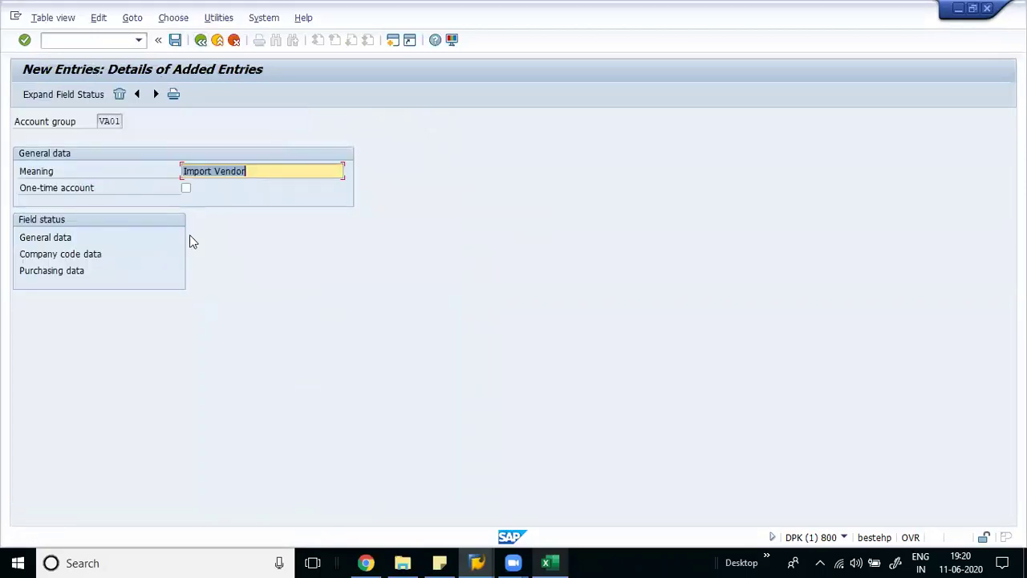
Start a new vendor account group VA02 and copy the name One time Vendor from the workbook into its Meaning
click(156, 94)
text(VA)
key(Tab)
key(alt+Tab)
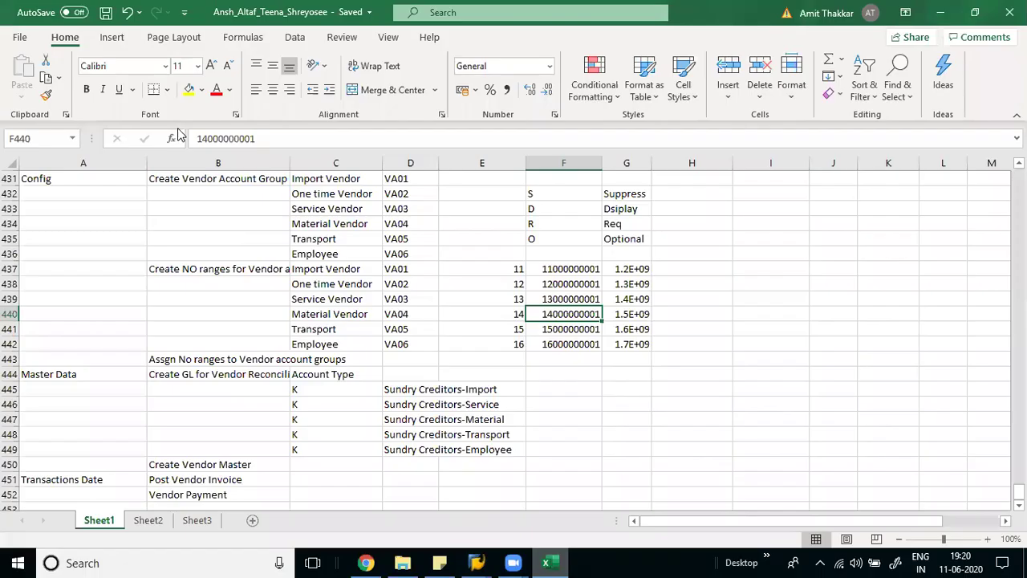
key(Left)
key(Left)
key(Up)
key(Up)
key(Up)
key(Up)
key(Left)
key(ctrl+c)
key(alt+Tab)
key(ctrl+v)
Mark account group VA02 as a one-time account and save the entry
key(Tab)
key(space)
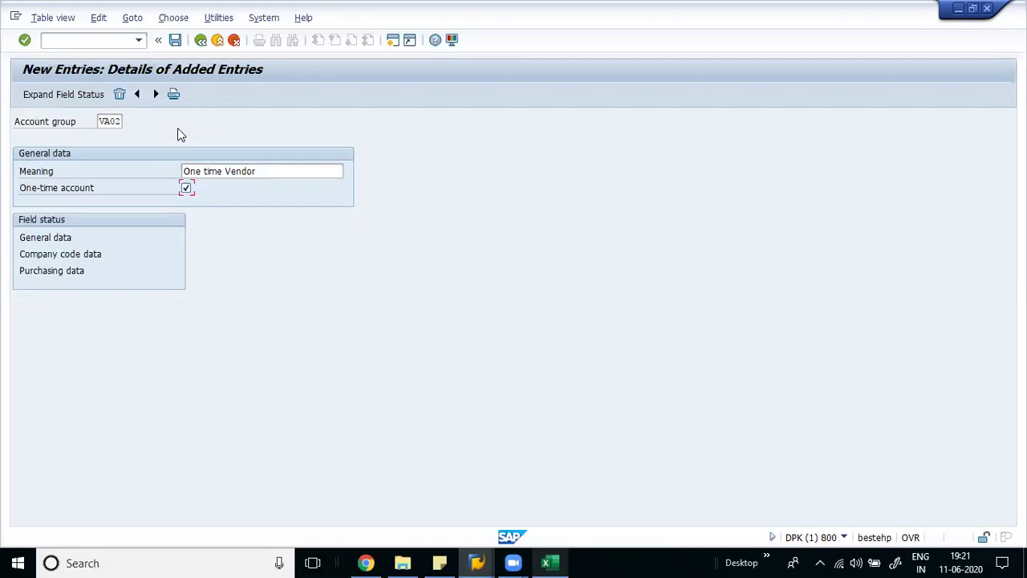
key(ctrl+s)
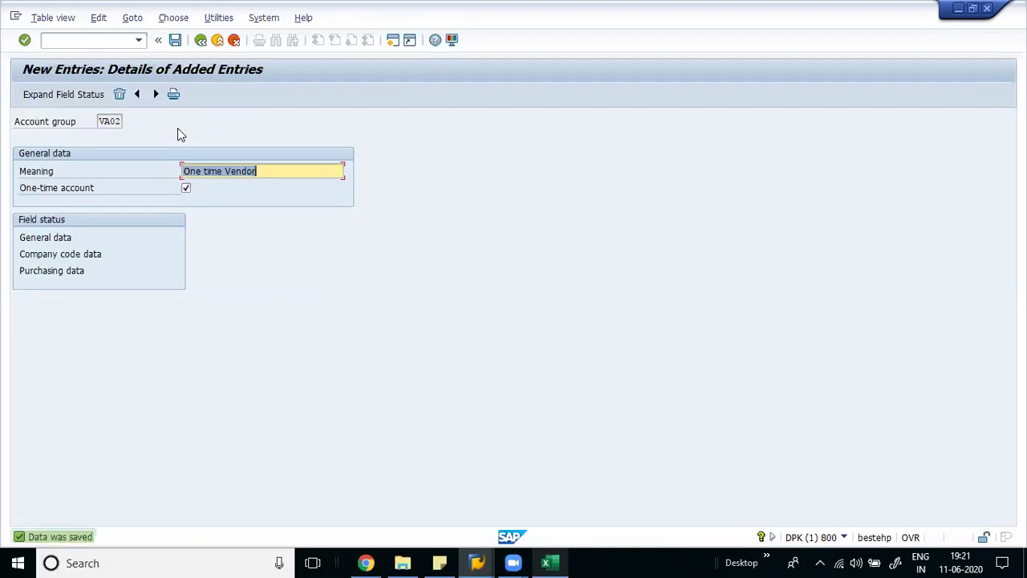
Create account group VA03 with the Meaning Service Vendor copied from the workbook and save it
key(alt+Tab)
key(alt+Tab)
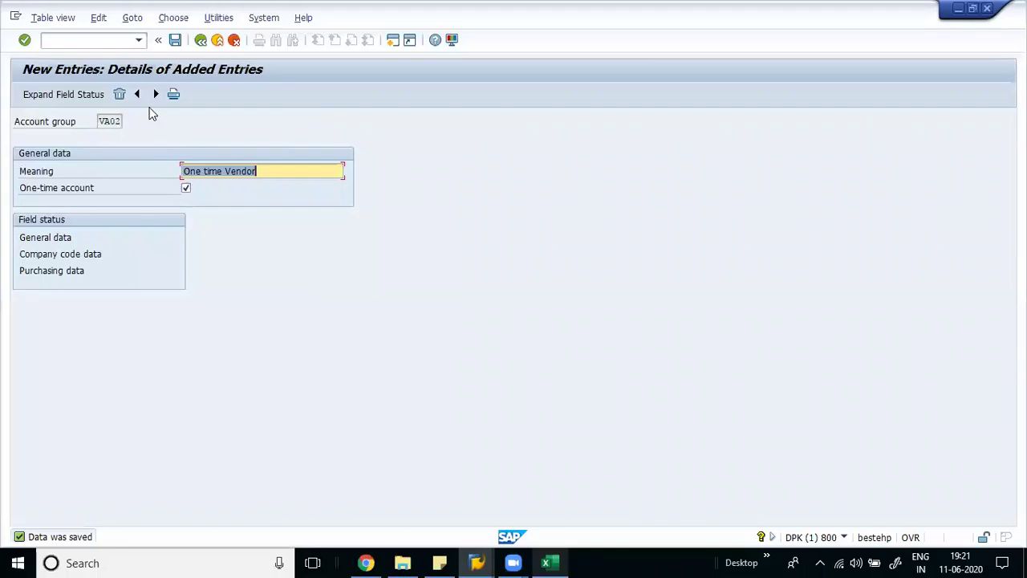
click(157, 94)
text(V)
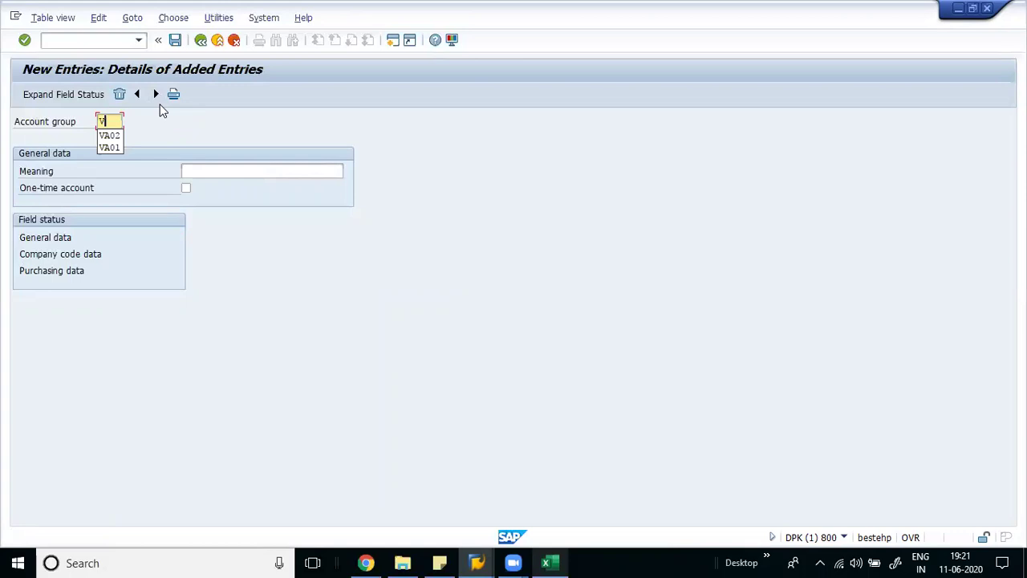
text(A03)
key(Tab)
key(ctrl+v)
key(ctrl+s)
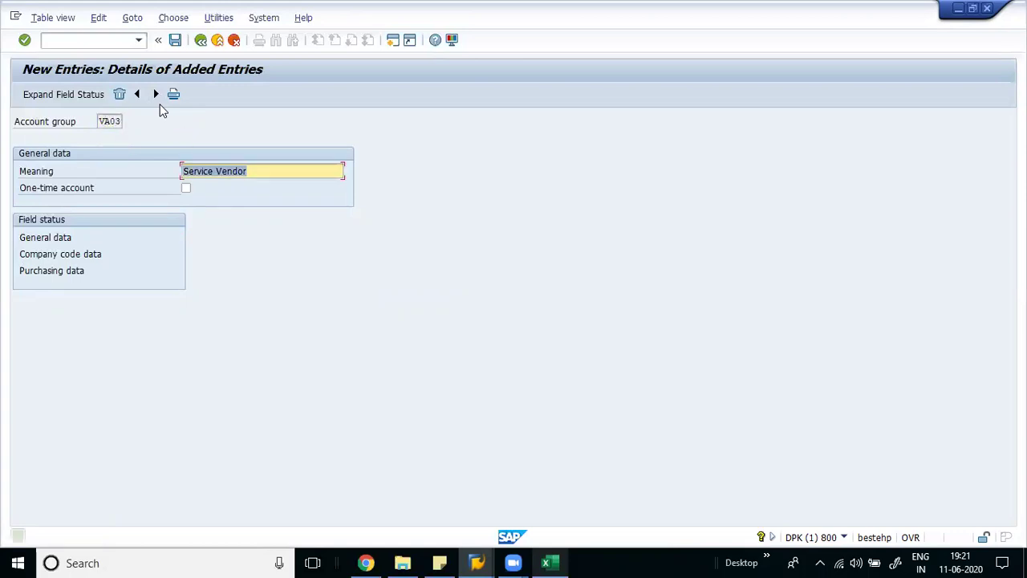
Copy Material Vendor from the workbook and save it as the Meaning of a new account group VA04
key(alt+Tab)
key(Down)
key(Down)
key(Down)
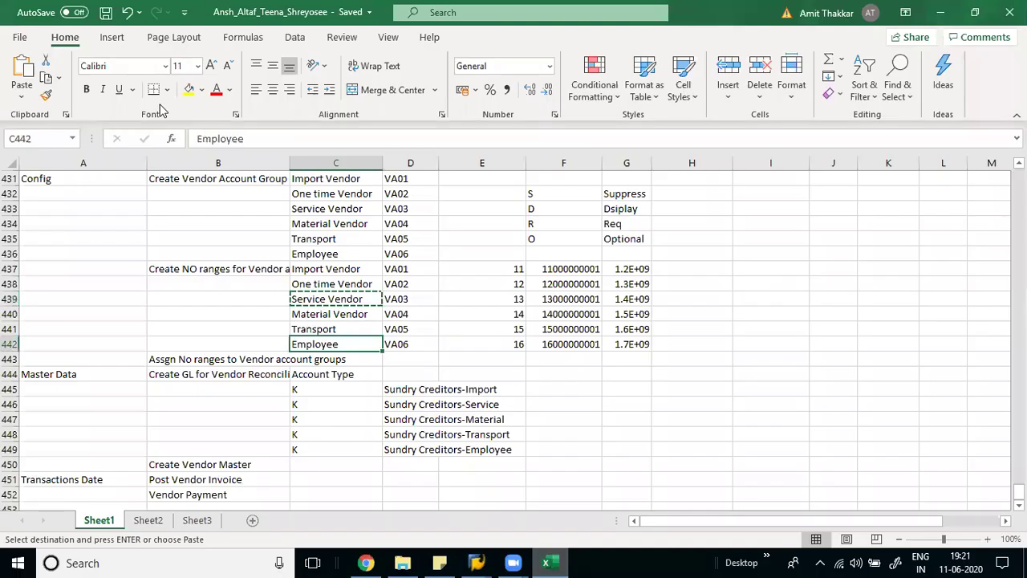
key(Up)
key(Up)
key(ctrl+c)
key(alt+Tab)
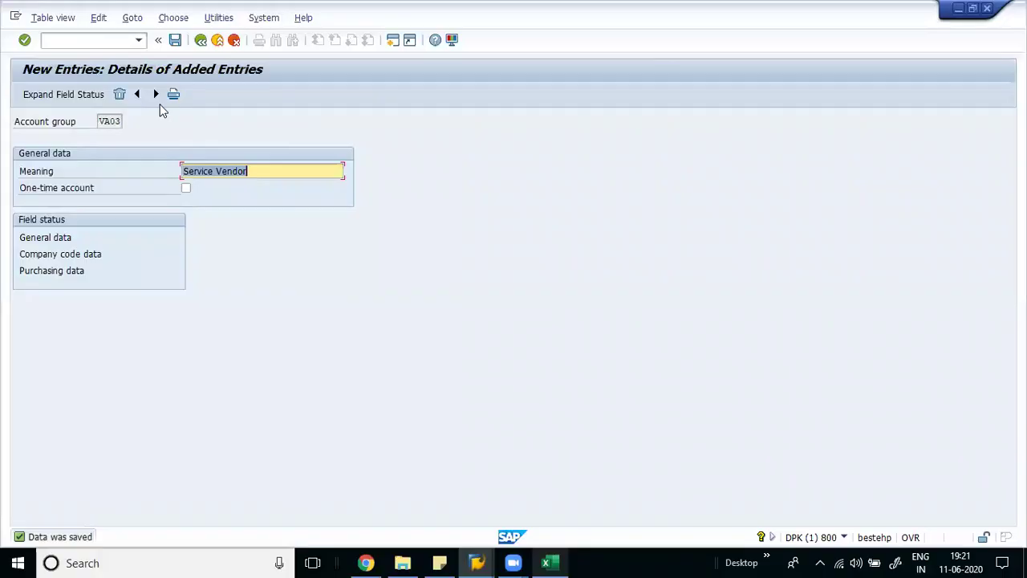
click(155, 94)
text(va04)
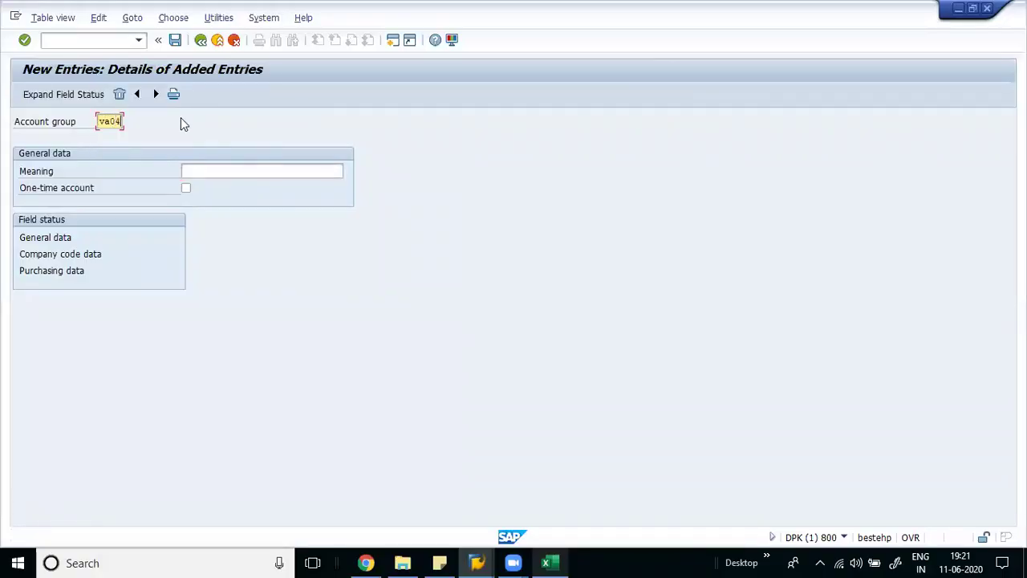
key(Tab)
key(ctrl+v)
key(ctrl+s)
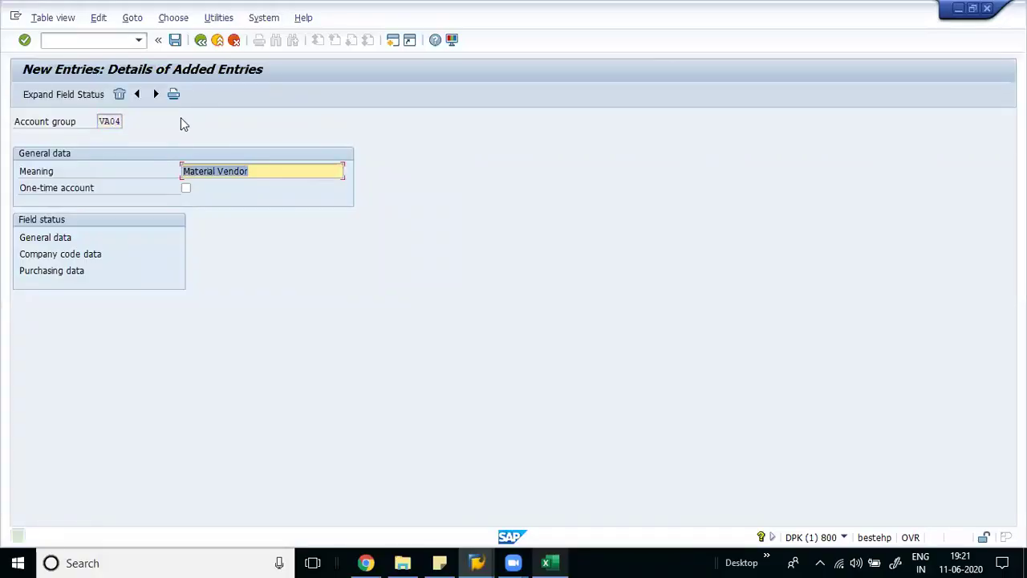
Add account group VA05 with the workbook name Transport as its Meaning and save the entry
click(156, 93)
key(alt+Tab)
key(Down)
key(alt+Tab)
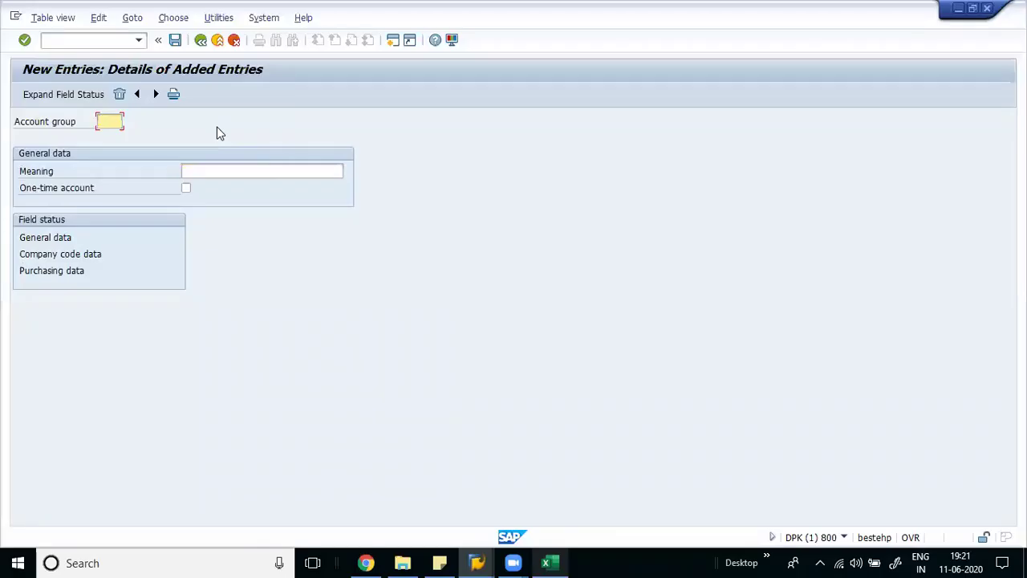
text(va05)
key(Tab)
key(ctrl+v)
key(ctrl+s)
Add account group VA06 with the workbook name Employee as its Meaning and save the entry
key(alt+Tab)
key(Down)
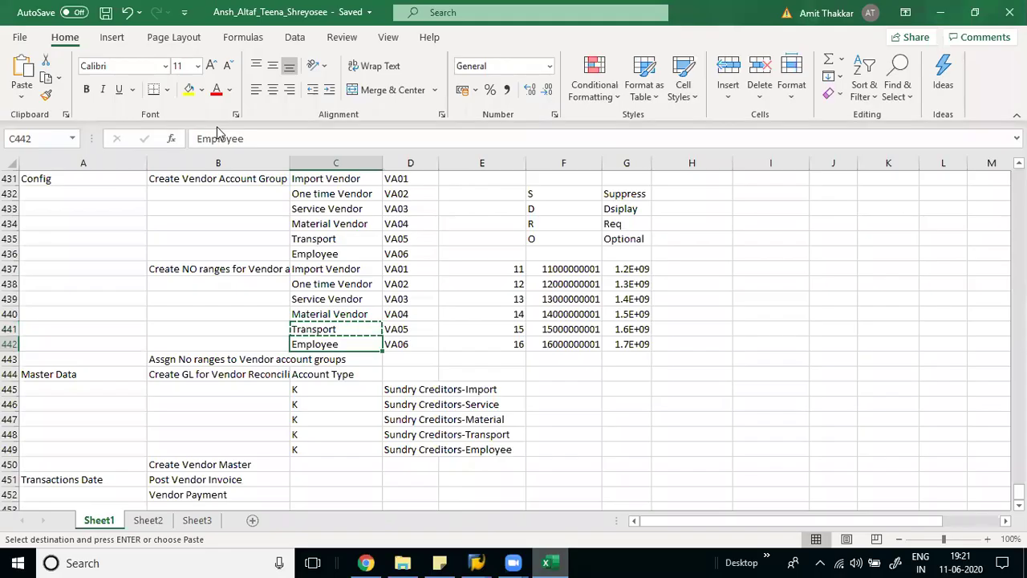
key(alt+Tab)
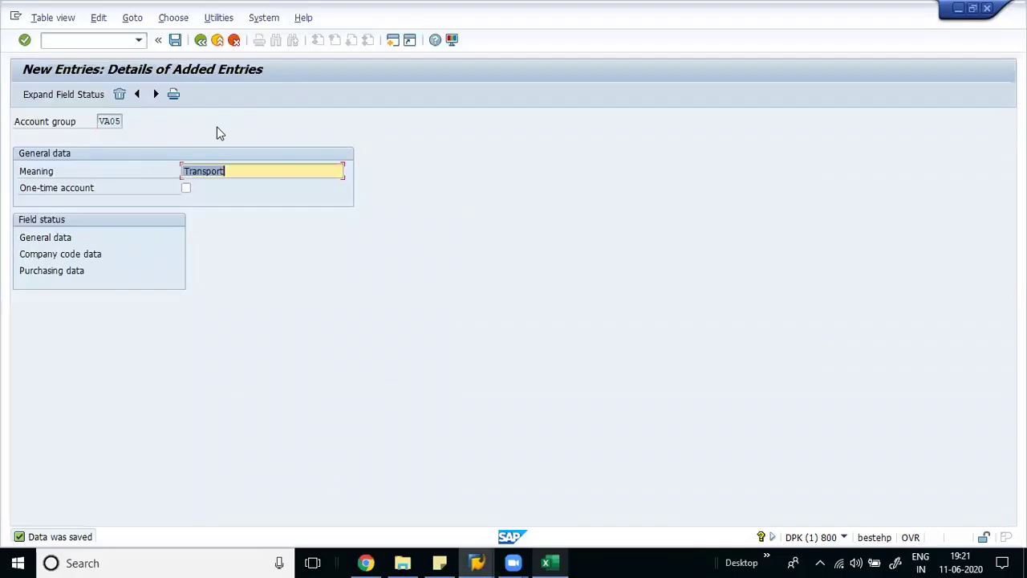
click(156, 94)
text(va06)
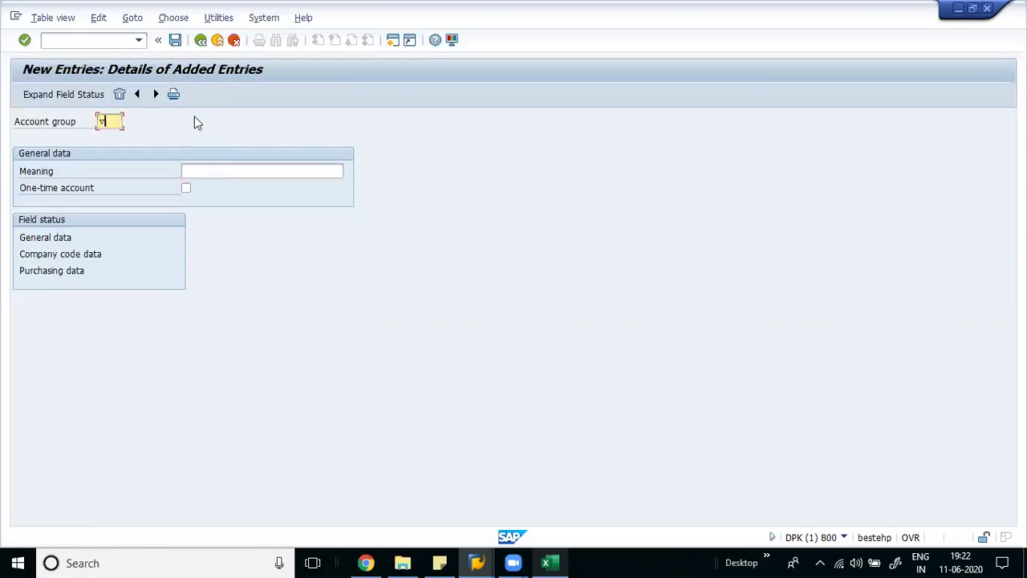
key(Tab)
key(ctrl+v)
key(ctrl+s)
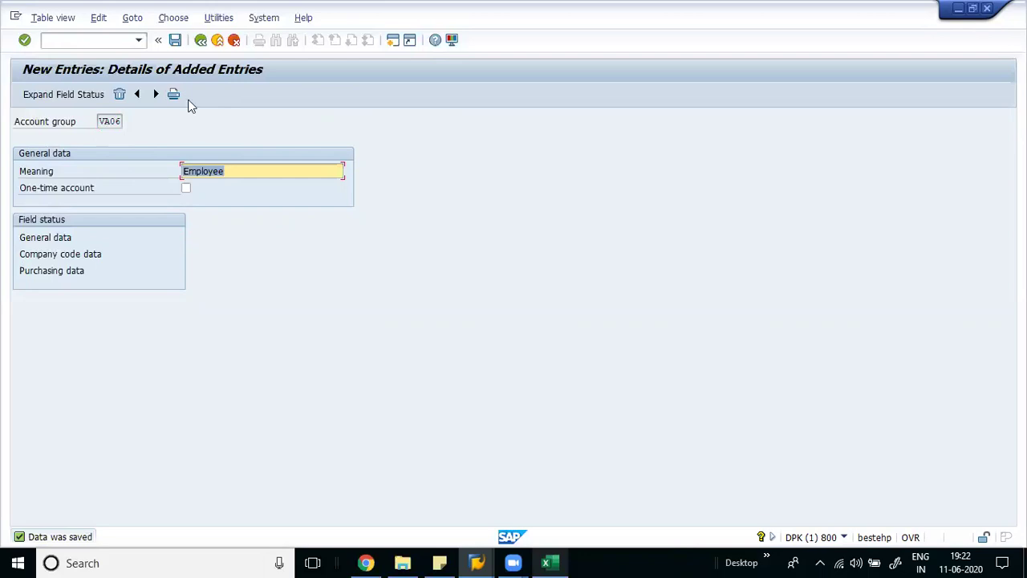
Return to the IMG structure and open the vendor number range intervals for maintenance, reviewing the existing intervals
key(F3)
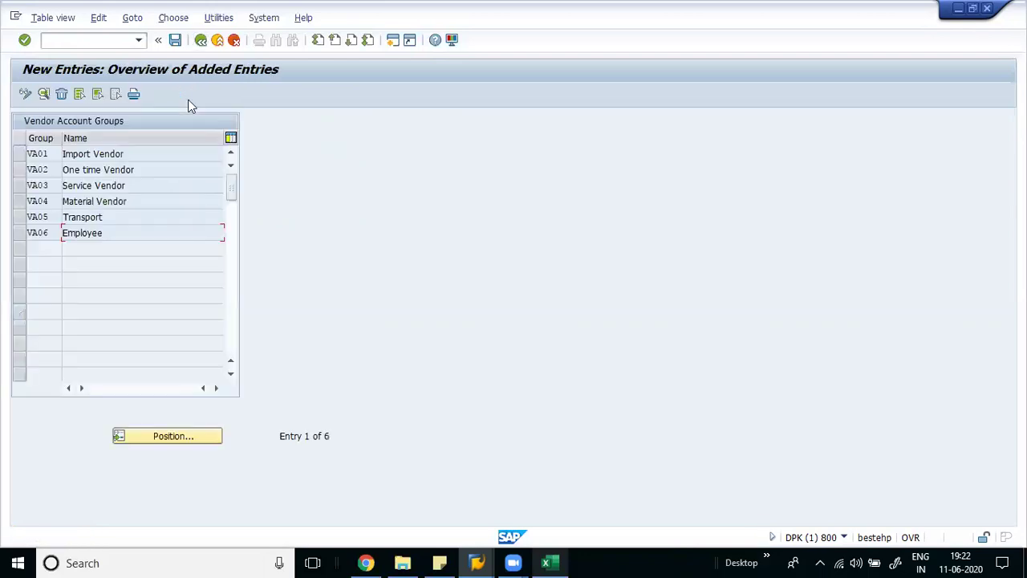
key(F3)
key(F3)
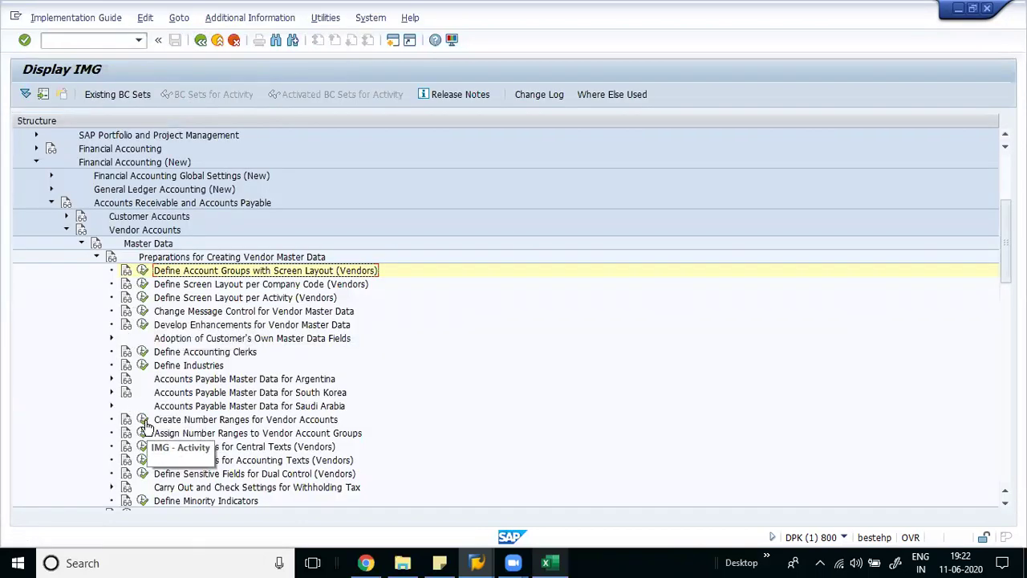
click(185, 422)
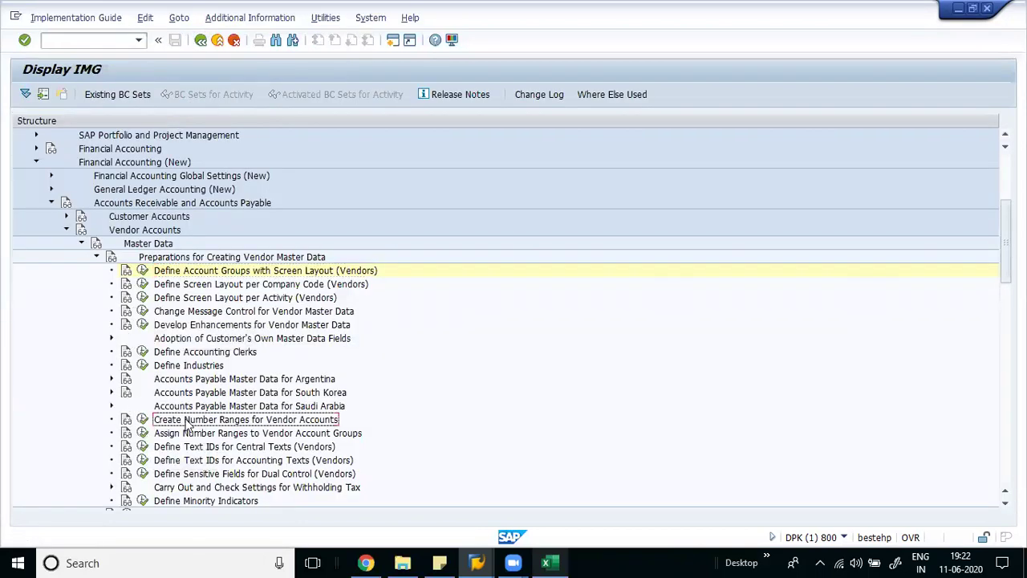
click(143, 420)
click(177, 160)
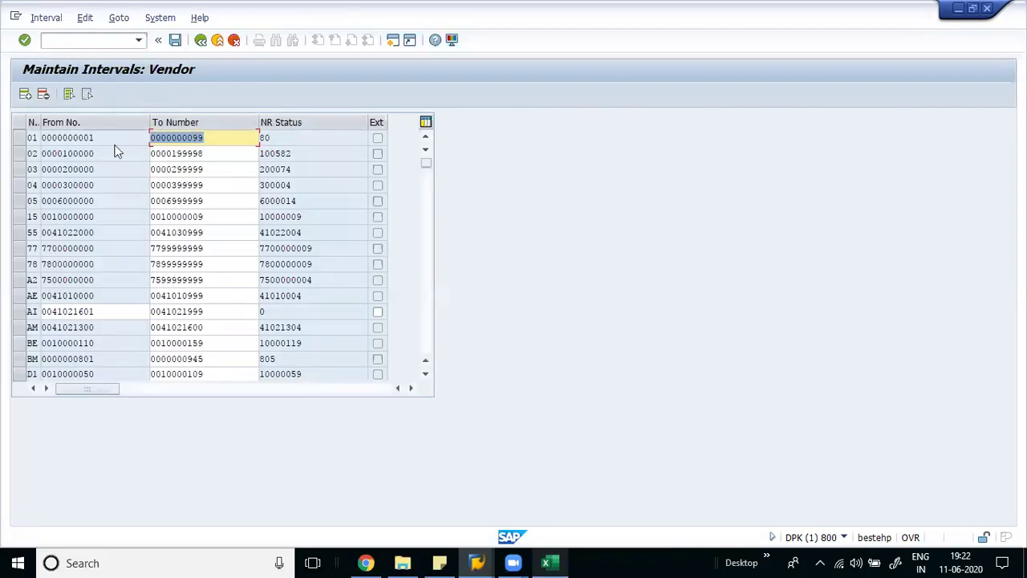
scroll(425, 312, down, 10)
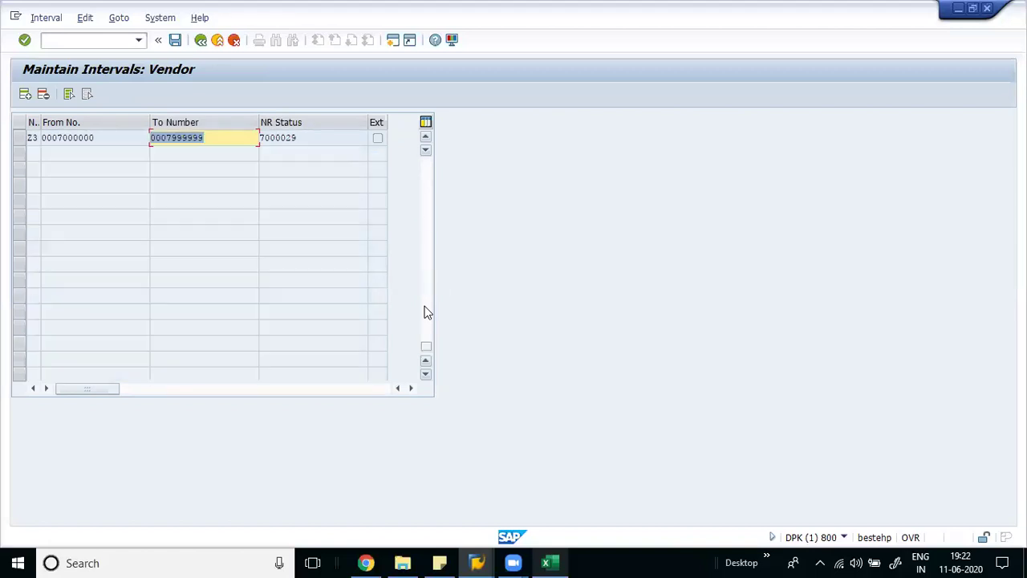
drag(428, 342, 441, 96)
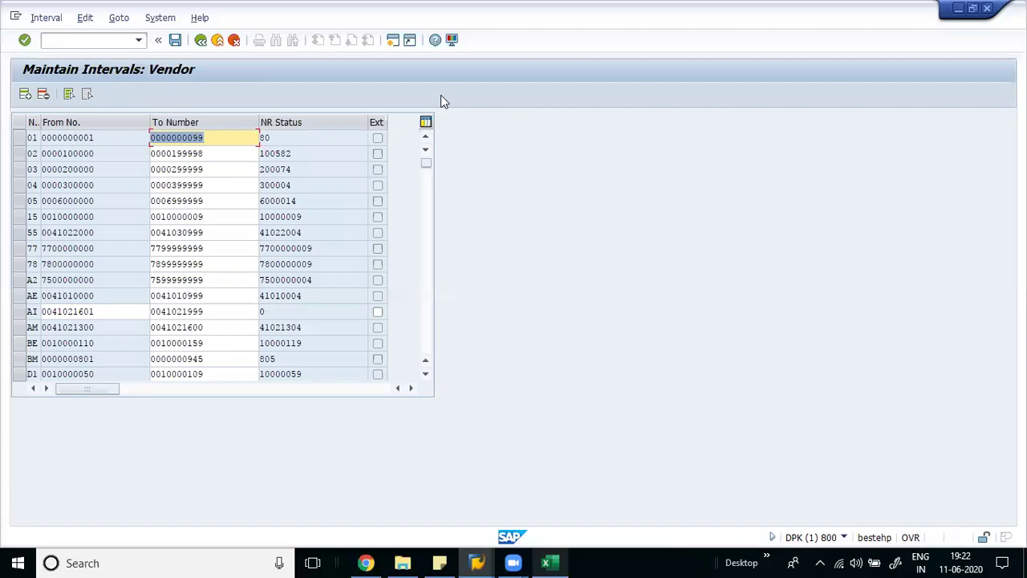
Switch to the workbook and enter the note "No range created at client level" in cell C443
key(alt+Tab)
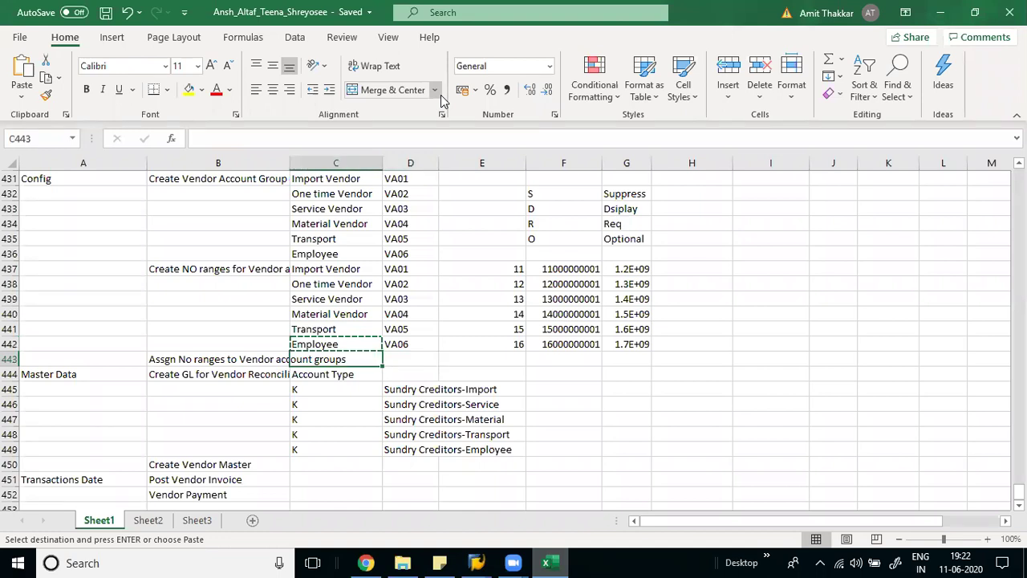
text(No)
text(nges)
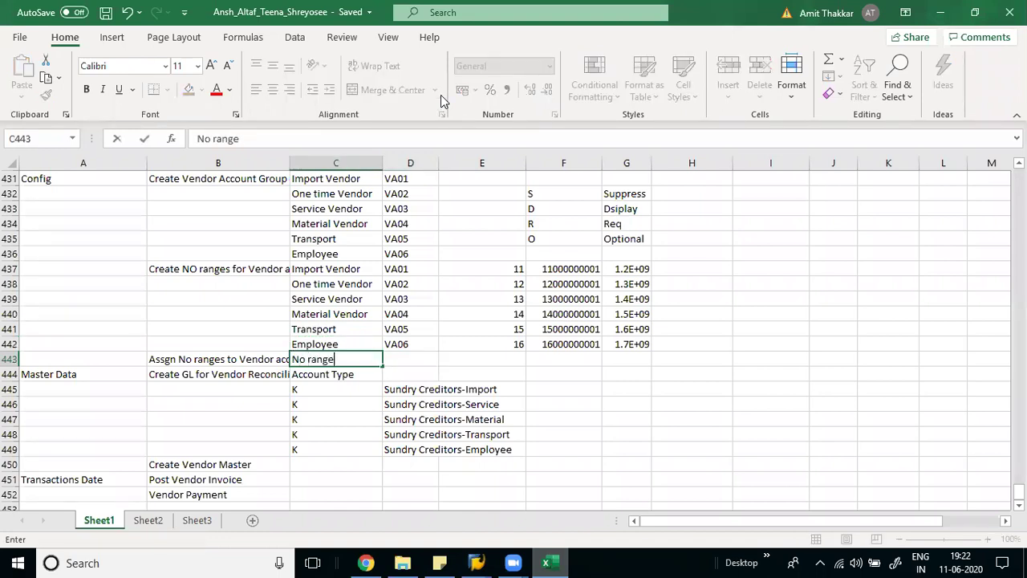
key(BackSpace)
key(BackSpace)
text(created at client level)
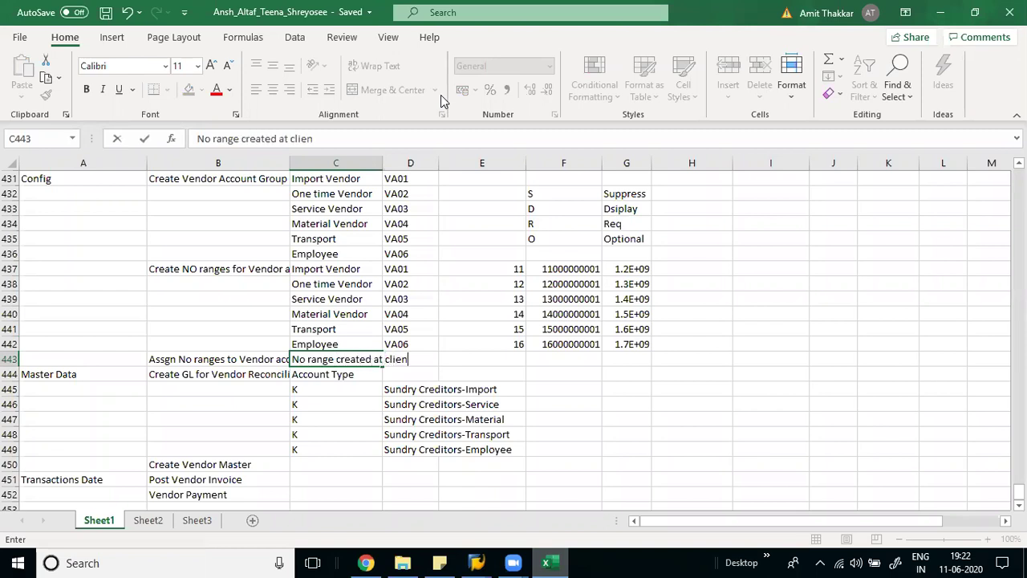
key(Return)
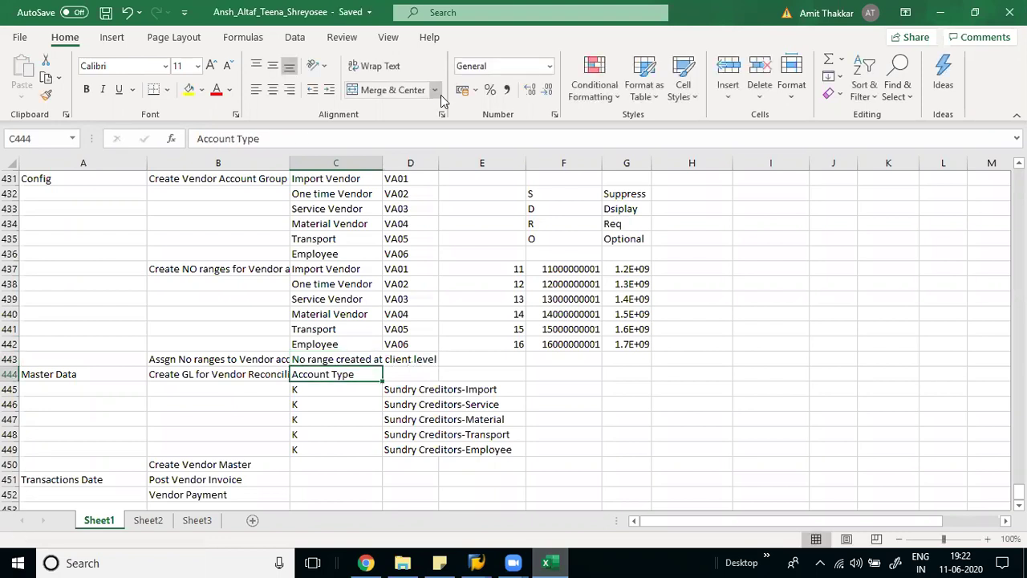
Look back through the earlier notes on Sheet1, from the Accounts Payable plan up past document status and currencies to the GL Creation section
key(Up)
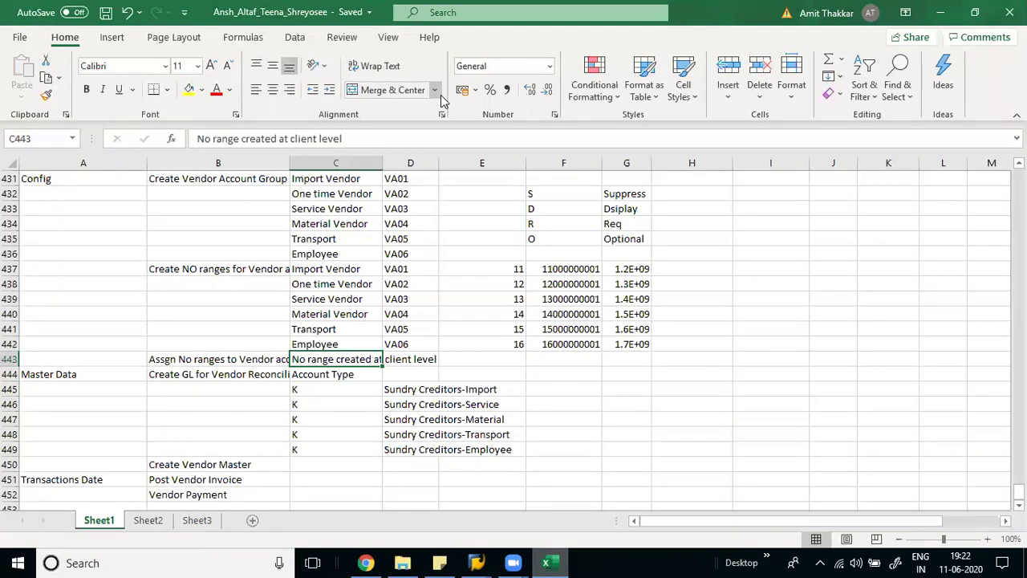
key(Up)
key(Up)
key(Up)
key(Up)
key(Up)
key(Up)
key(Up)
key(Up)
key(Up)
key(Up)
key(Up)
key(Up)
key(Up)
key(Up)
key(Up)
key(Up)
key(Up)
key(Up)
key(Up)
key(Up)
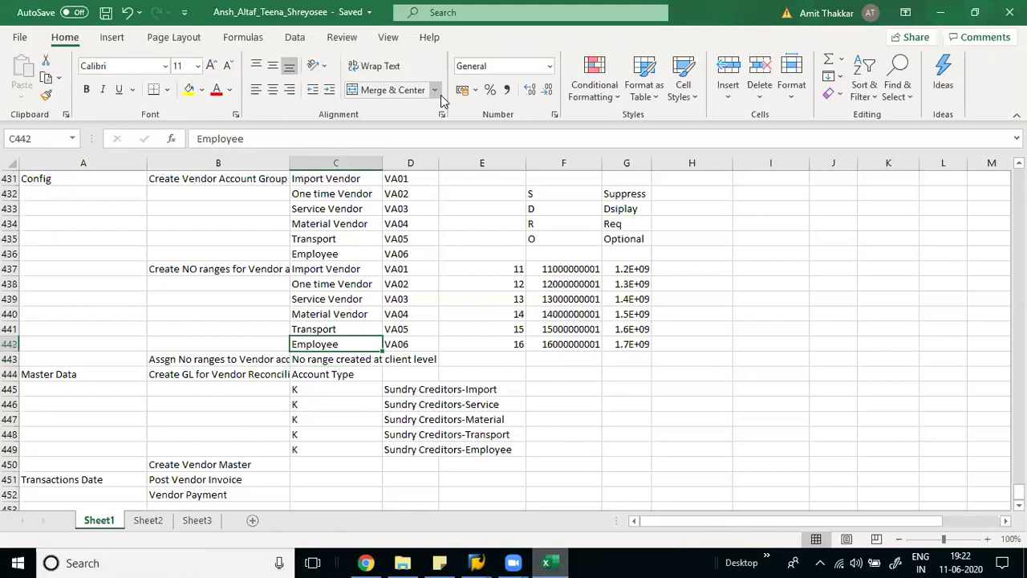
key(Up)
key(Up)
key(Up)
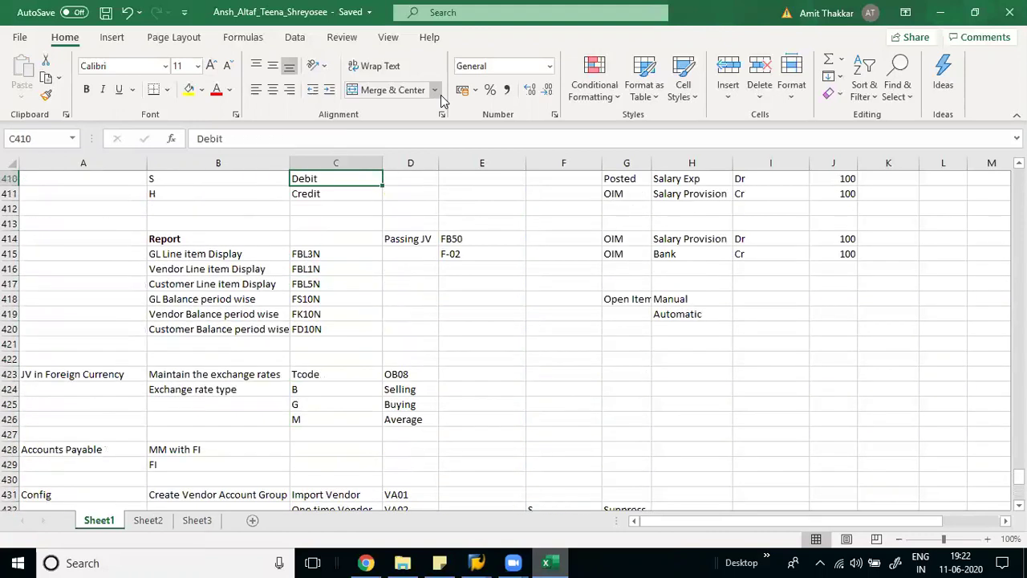
key(Up)
key(Up)
key(Up)
key(Up)
key(Up)
key(Up)
key(Up)
key(Up)
key(Up)
key(Up)
key(Up)
key(Up)
key(Up)
key(Up)
key(Up)
key(Up)
key(Up)
key(Up)
key(Up)
key(Up)
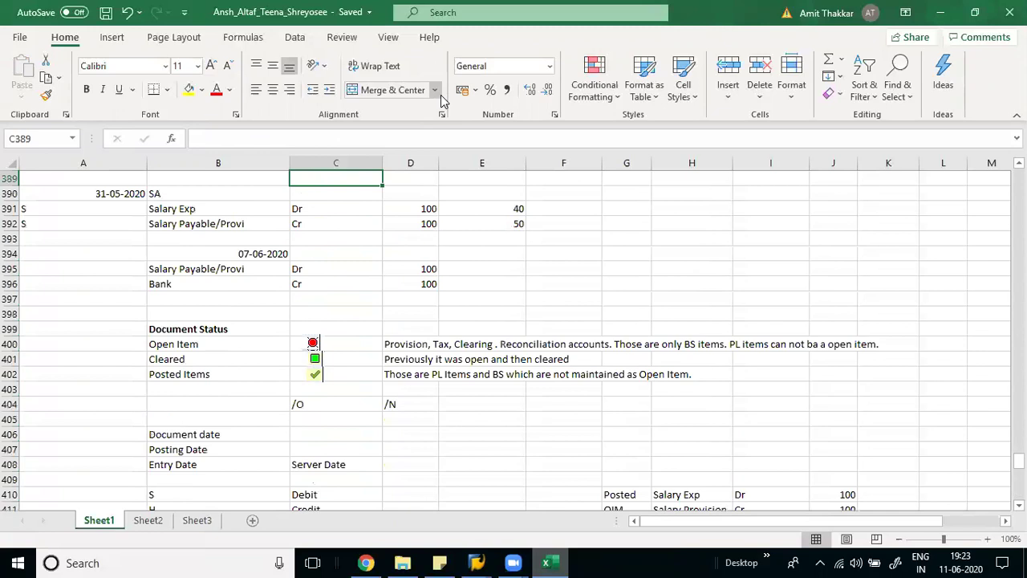
key(Up)
key(Up)
key(Up)
key(Up)
key(Up)
key(Up)
key(Up)
key(Up)
key(Up)
key(Up)
key(Up)
key(Up)
key(Up)
key(Down)
key(Down)
key(Down)
key(Down)
key(Down)
key(Down)
key(Down)
key(Down)
key(Down)
key(Up)
key(Up)
key(Up)
key(Up)
key(Up)
key(Up)
key(Up)
key(Up)
key(Up)
key(Up)
key(Up)
key(Up)
key(Up)
key(Up)
key(Up)
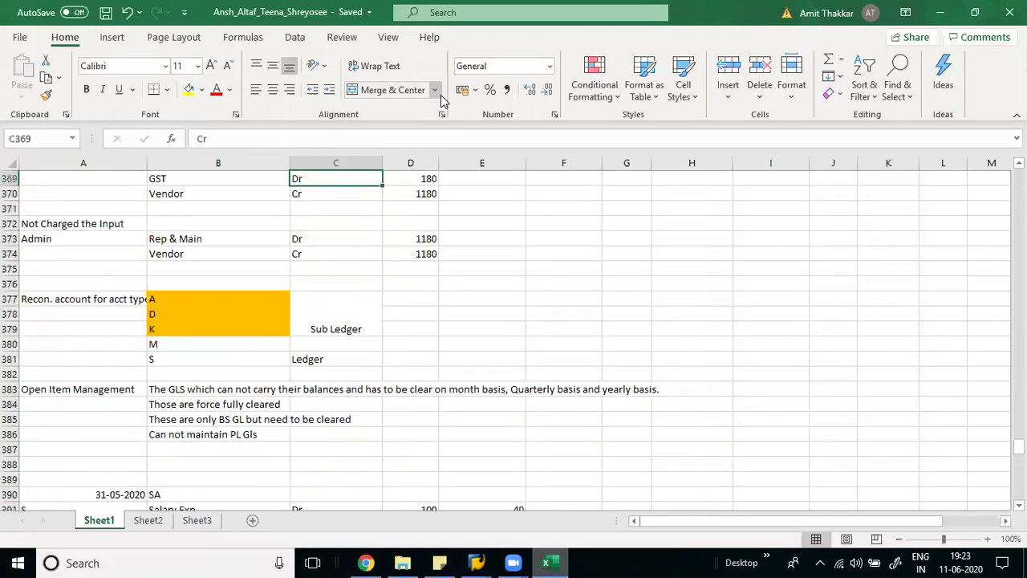
key(Up)
key(Up)
key(Up)
key(Up)
key(Up)
key(Up)
key(Up)
key(Up)
key(Up)
key(Up)
key(Up)
key(Up)
key(Up)
key(Up)
key(Up)
key(Up)
key(Up)
key(Up)
key(Down)
key(Down)
key(Down)
key(Down)
key(Down)
key(Down)
key(Down)
key(Down)
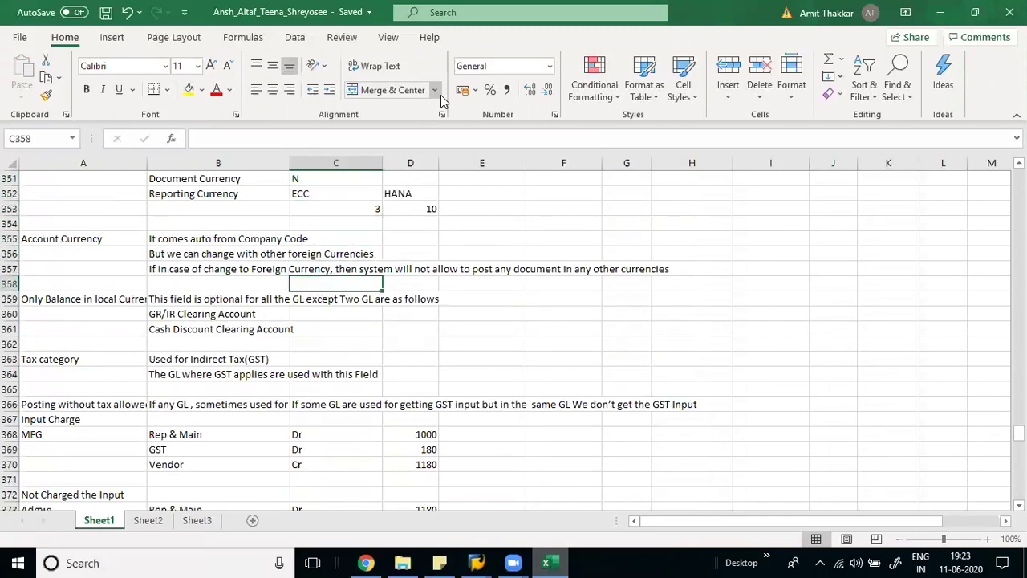
key(Left)
key(Left)
key(Right)
key(Right)
key(Up)
key(Up)
key(Up)
key(Up)
key(Up)
key(Up)
key(Up)
key(Up)
key(Up)
key(Up)
key(Up)
key(Up)
key(Up)
key(Up)
key(Up)
key(Up)
key(Up)
key(Up)
key(Up)
key(Up)
key(Up)
key(Up)
key(Up)
key(Up)
key(Up)
key(Up)
key(Up)
key(Up)
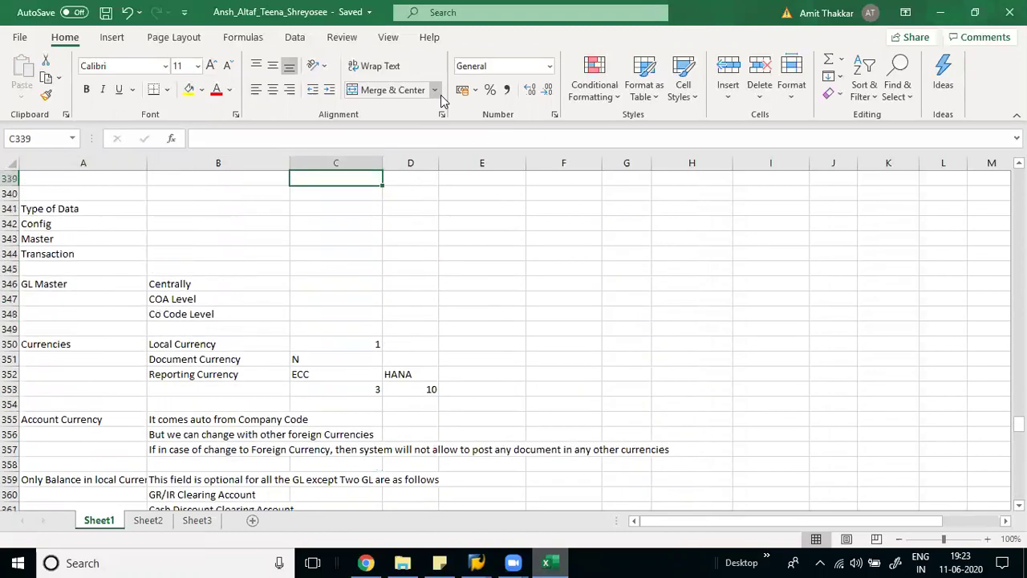
key(Left)
key(Left)
key(Up)
key(Up)
key(Up)
key(Up)
key(Up)
key(Up)
key(Up)
key(Up)
key(Up)
key(Up)
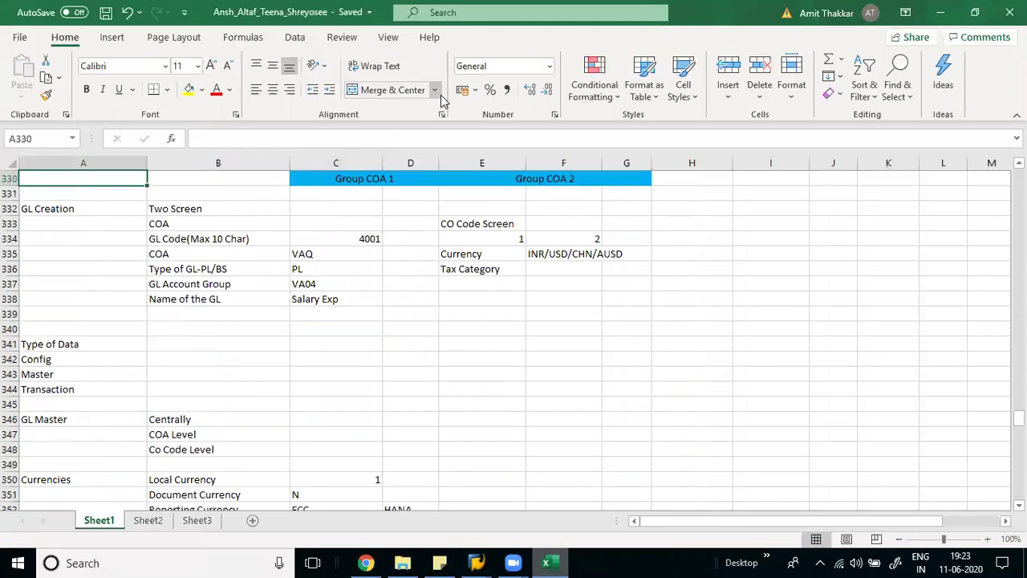
Look through the Sheet1 notes from the GL Creation section down to the Accounts Payable plan
key(ctrl+Down)
key(ctrl+Down)
key(ctrl+Down)
key(ctrl+Down)
key(ctrl+Down)
key(ctrl+Down)
key(ctrl+Down)
key(ctrl+Down)
key(ctrl+Down)
key(ctrl+Down)
key(ctrl+Down)
key(ctrl+Down)
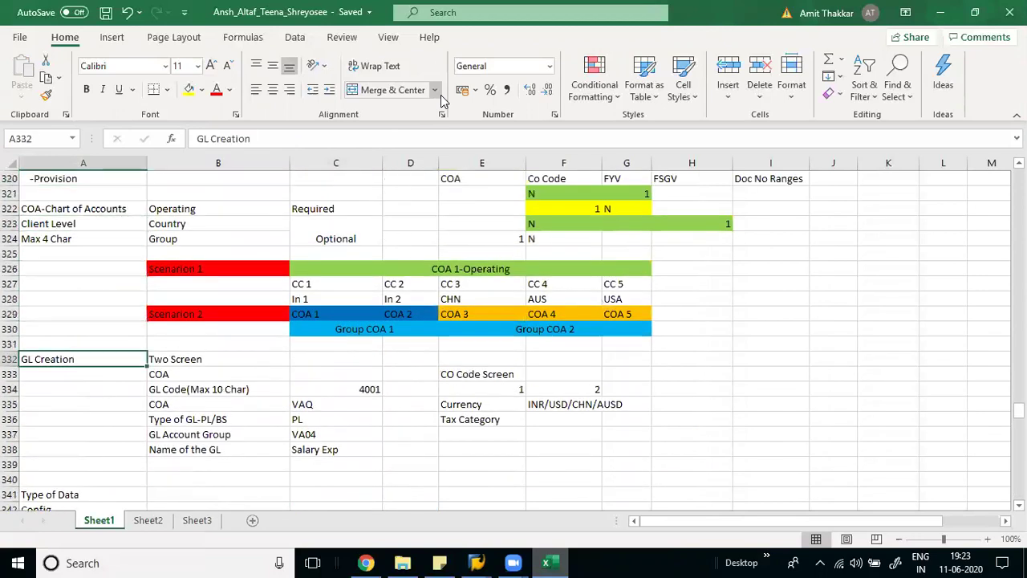
key(ctrl+Down)
key(ctrl+Down)
key(ctrl+Down)
key(ctrl+Down)
key(ctrl+Down)
key(ctrl+Down)
key(ctrl+Down)
key(ctrl+Down)
key(ctrl+Down)
key(ctrl+Down)
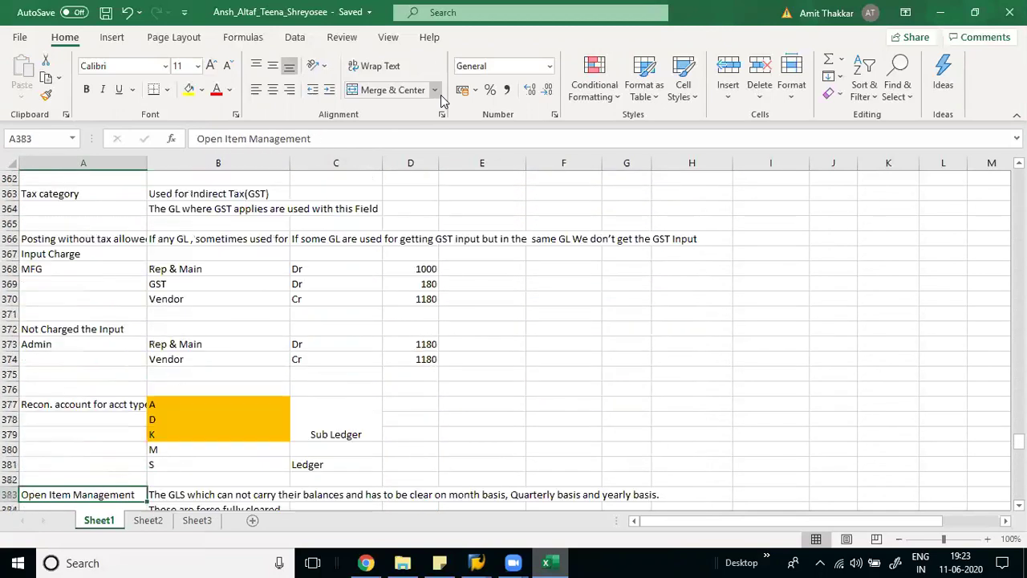
key(ctrl+Down)
key(ctrl+Down)
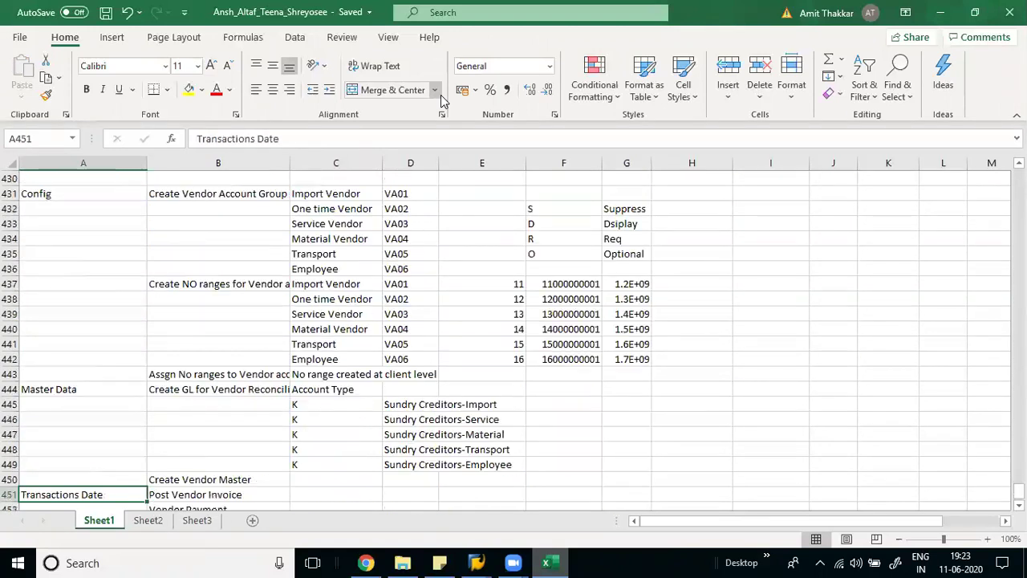
Go over the plan's vendor number range, master data and transaction rows on Sheet1
key(ctrl+Up)
key(Up)
key(Up)
key(Up)
key(Up)
key(Up)
key(Up)
key(Up)
key(Up)
key(Up)
key(Up)
key(Up)
key(Up)
key(Up)
key(Up)
key(Up)
key(Up)
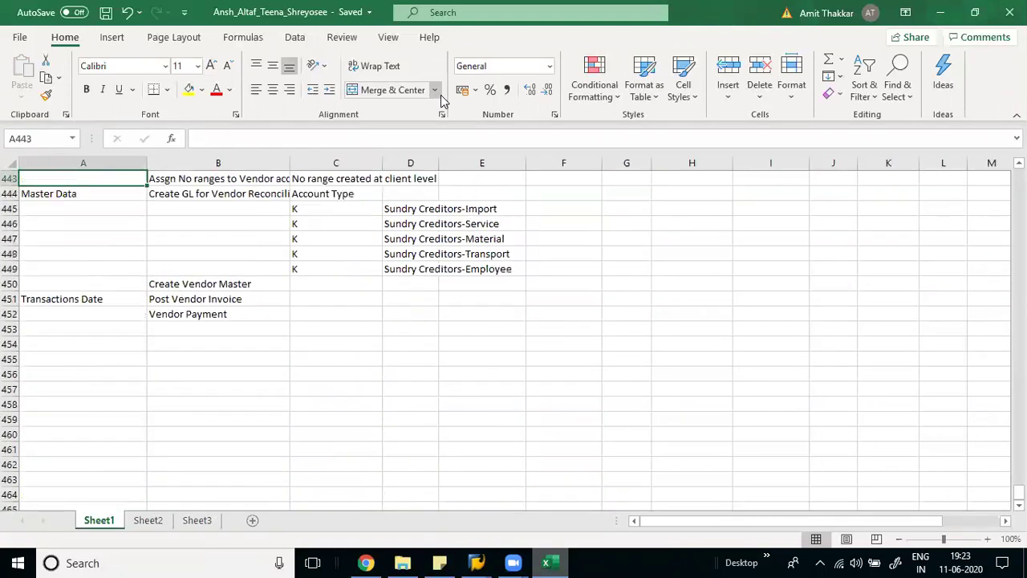
key(Down)
key(Down)
key(Down)
key(Down)
key(Down)
key(Down)
key(Down)
key(Down)
key(Down)
key(Down)
key(Down)
key(Down)
key(Down)
key(Down)
key(Down)
key(Down)
key(Down)
key(Down)
key(Down)
key(Down)
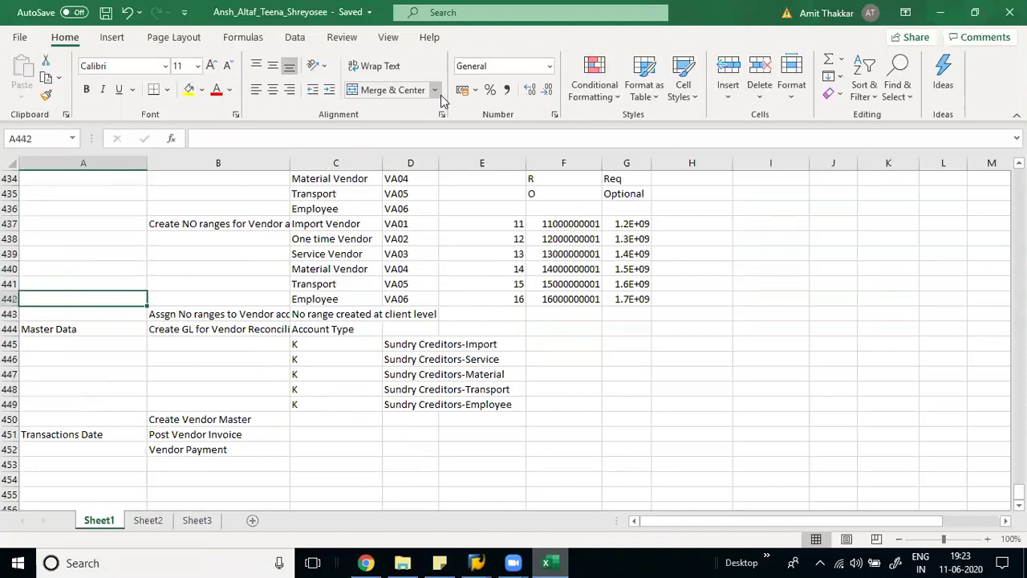
Enter the note "TR does not create in SAP system for which config steps" in cell A455 below the plan
key(Up)
key(Up)
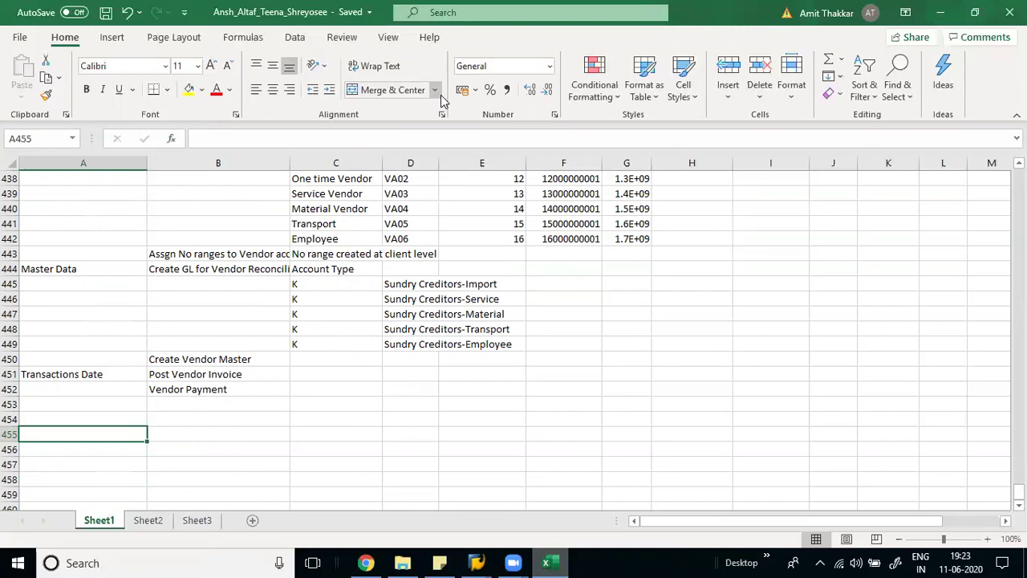
text(TR d)
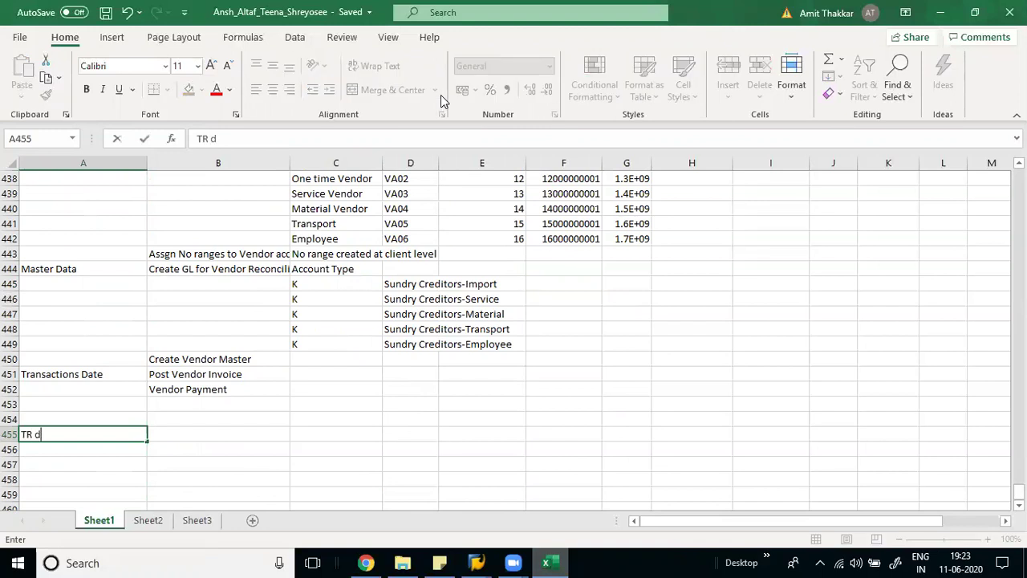
text(oes not crea)
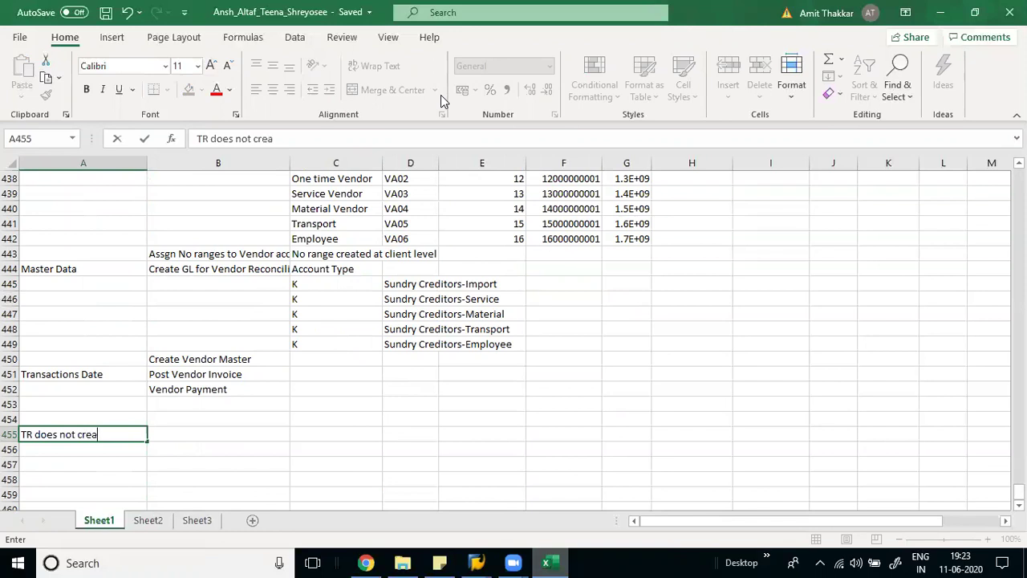
text(te in SAP system for whi)
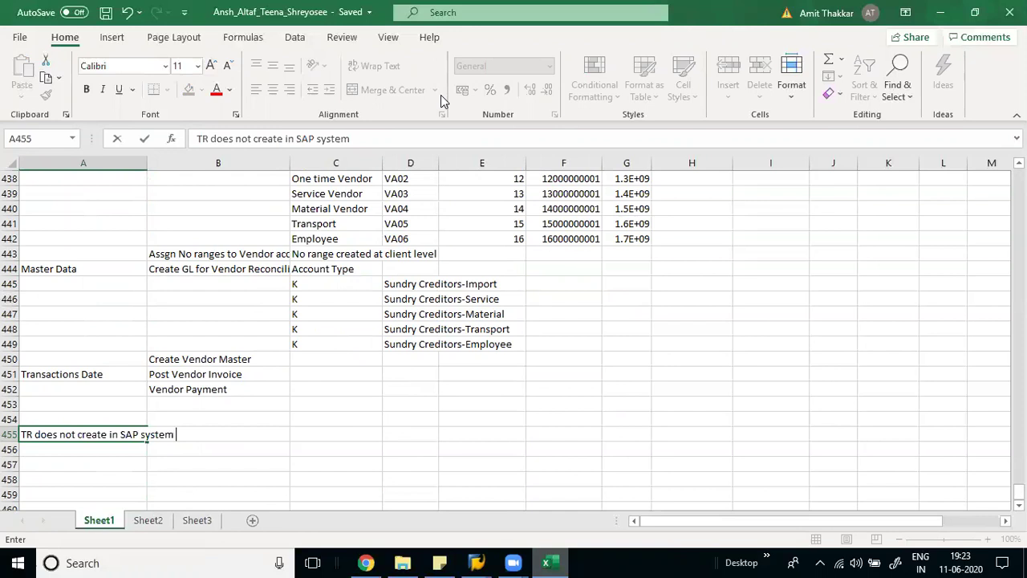
text(ch config steps)
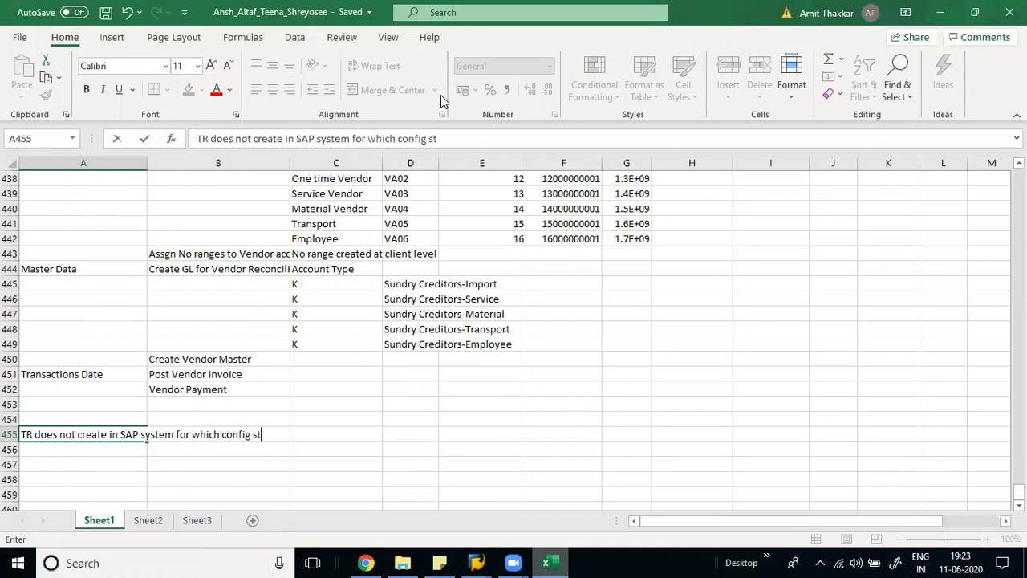
key(Return)
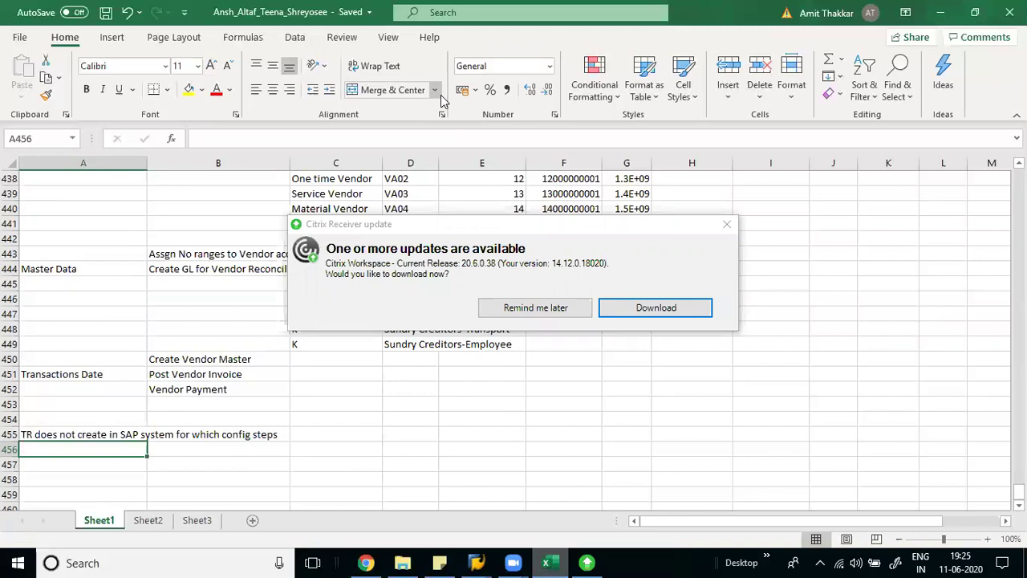
Dismiss the Citrix Receiver update prompt and go back to the Sundry Creditors rows of the plan
click(725, 224)
click(183, 434)
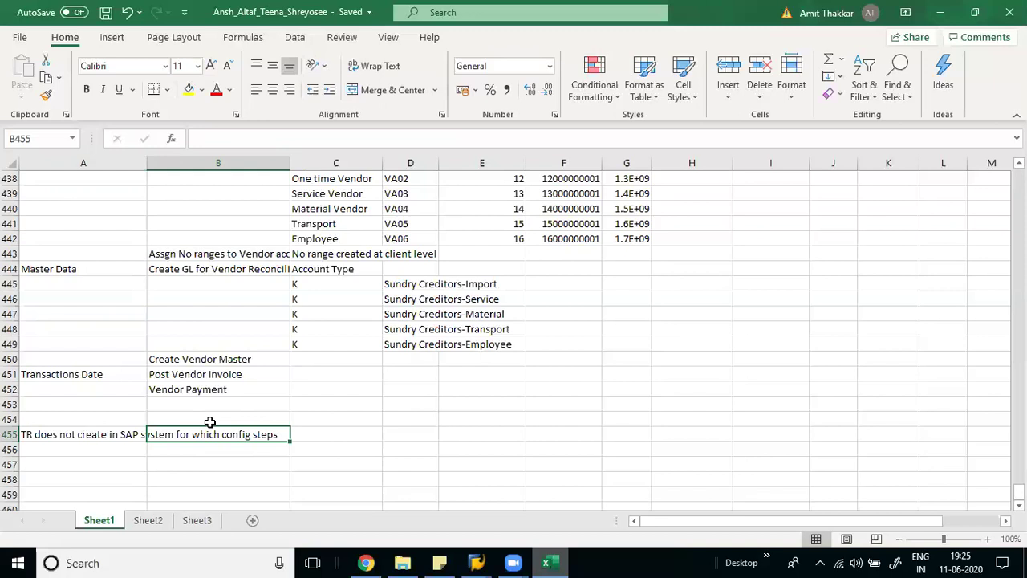
key(Left)
key(Up)
key(Up)
key(Up)
key(Up)
key(Up)
key(Up)
key(Up)
key(Up)
key(Up)
key(Right)
key(Right)
key(Right)
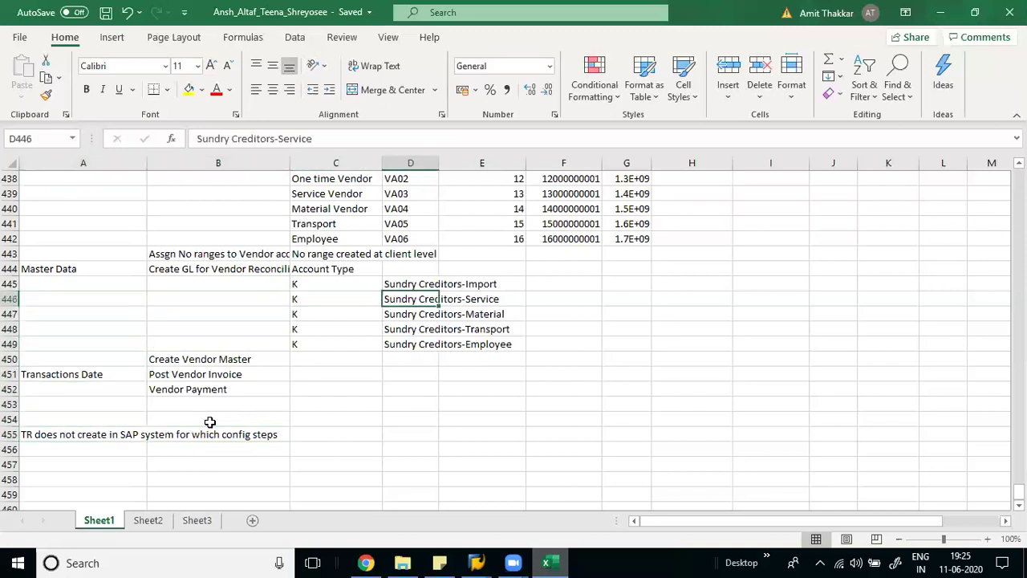
Switch to SAP and examine the existing vendor number range intervals from the first to the last entry
key(alt+Tab)
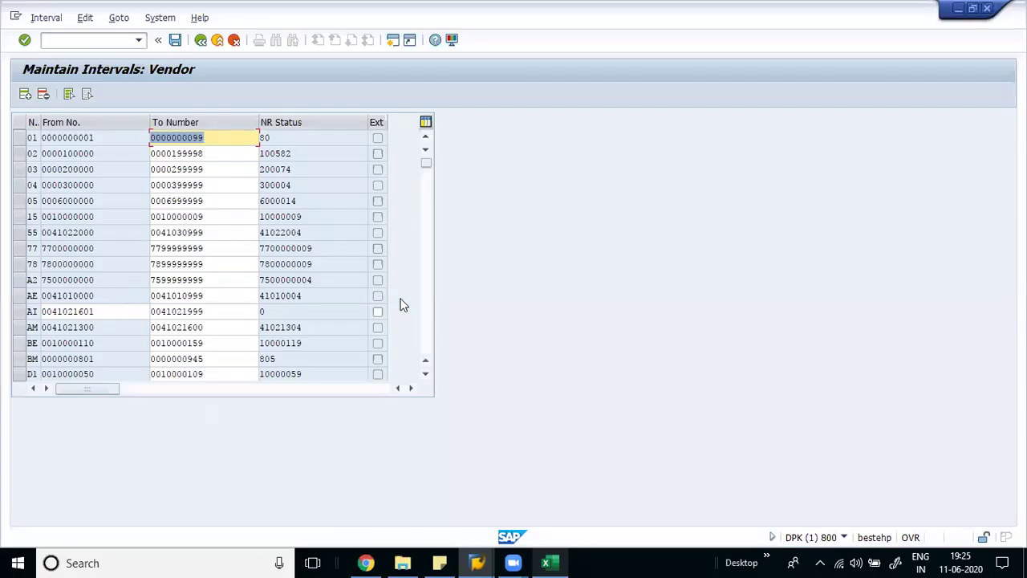
click(425, 339)
click(427, 342)
click(427, 342)
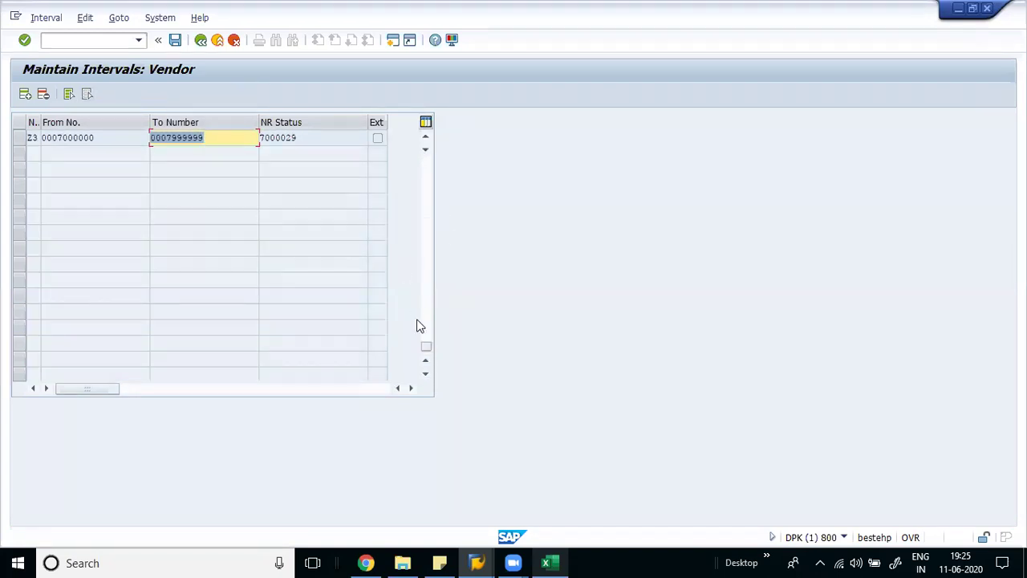
drag(427, 347, 435, 126)
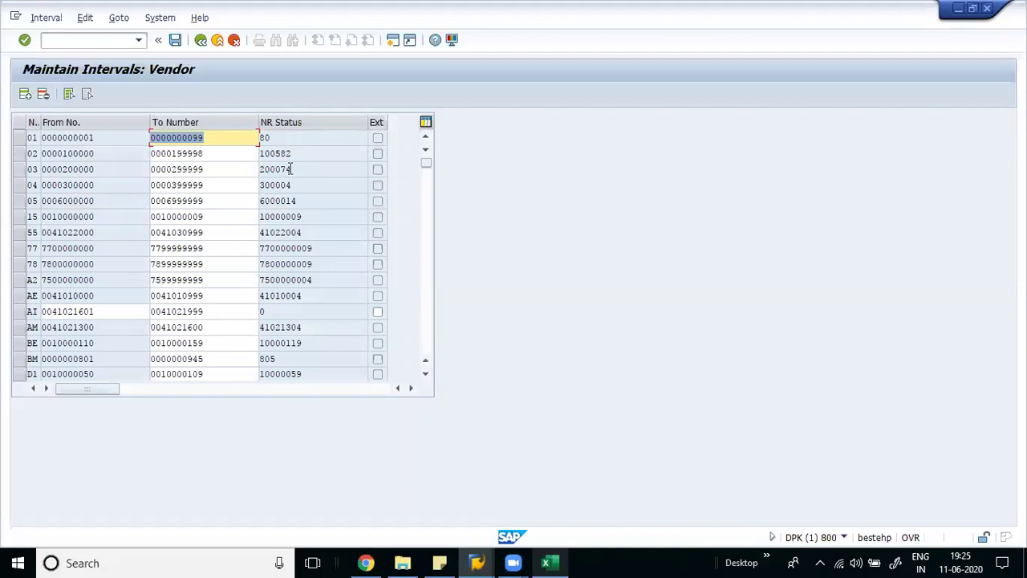
Try to add nine blank vendor interval lines and find free intervals, then leave interval maintenance for the IMG structure
click(25, 93)
click(24, 93)
click(25, 93)
click(25, 94)
click(25, 93)
click(24, 93)
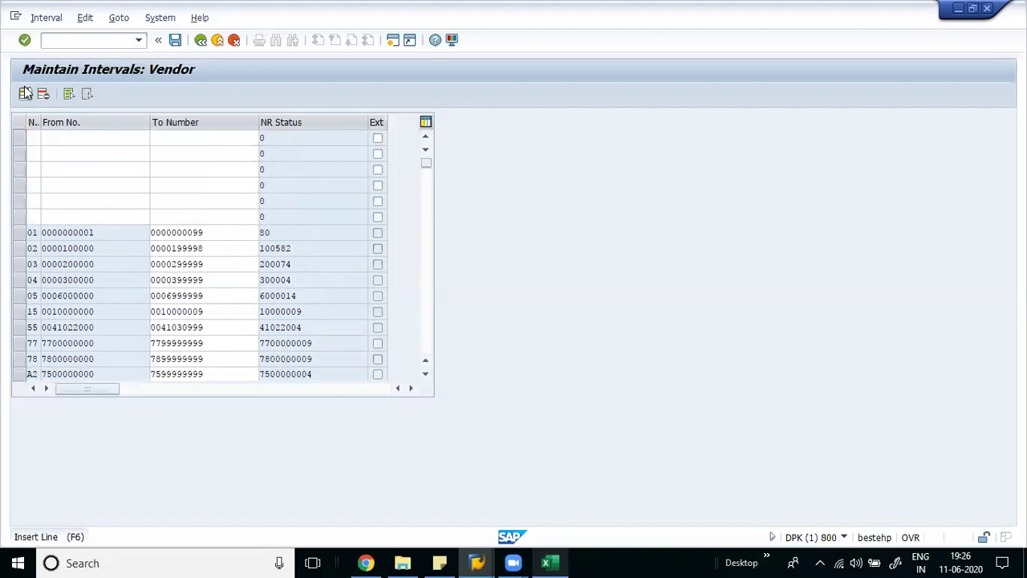
click(24, 93)
click(25, 93)
click(25, 93)
key(F10)
key(Down)
click(61, 99)
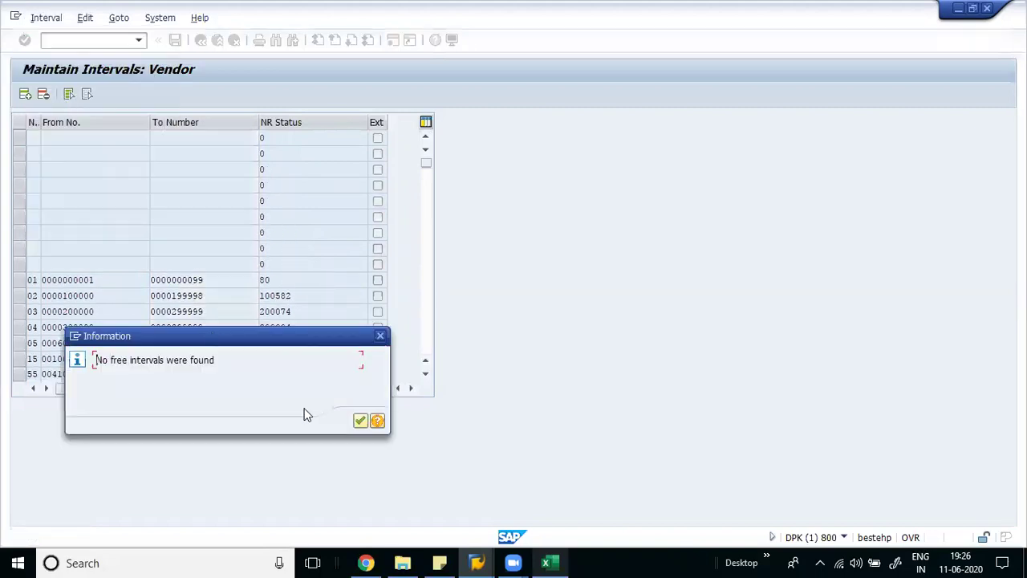
click(360, 421)
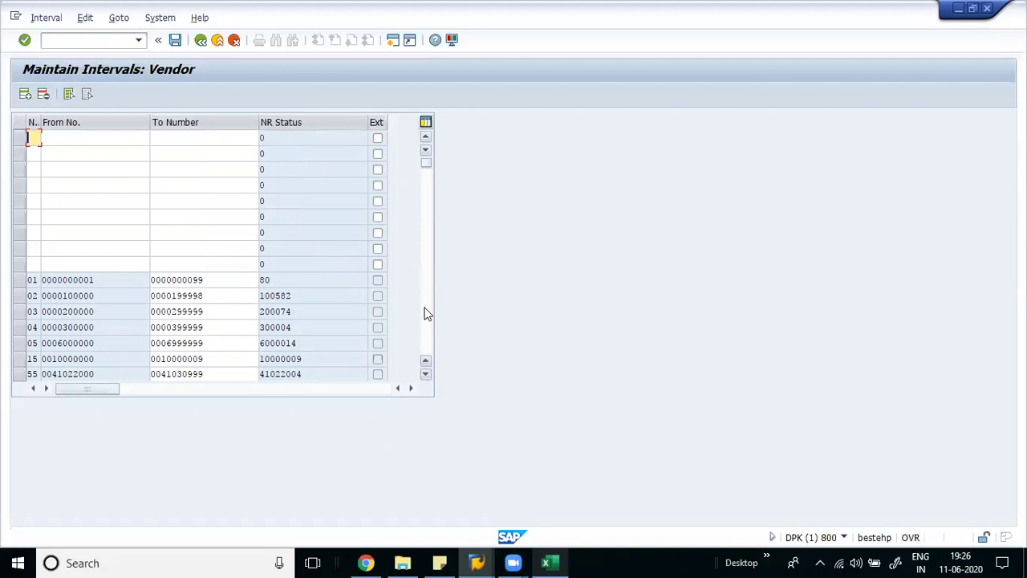
scroll(423, 380, down, 3)
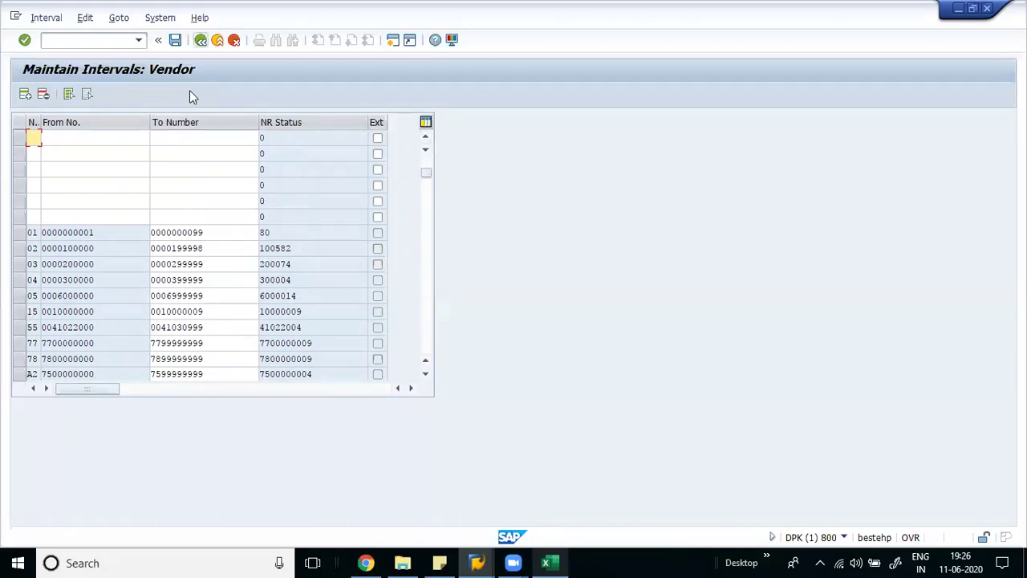
key(F3)
key(F3)
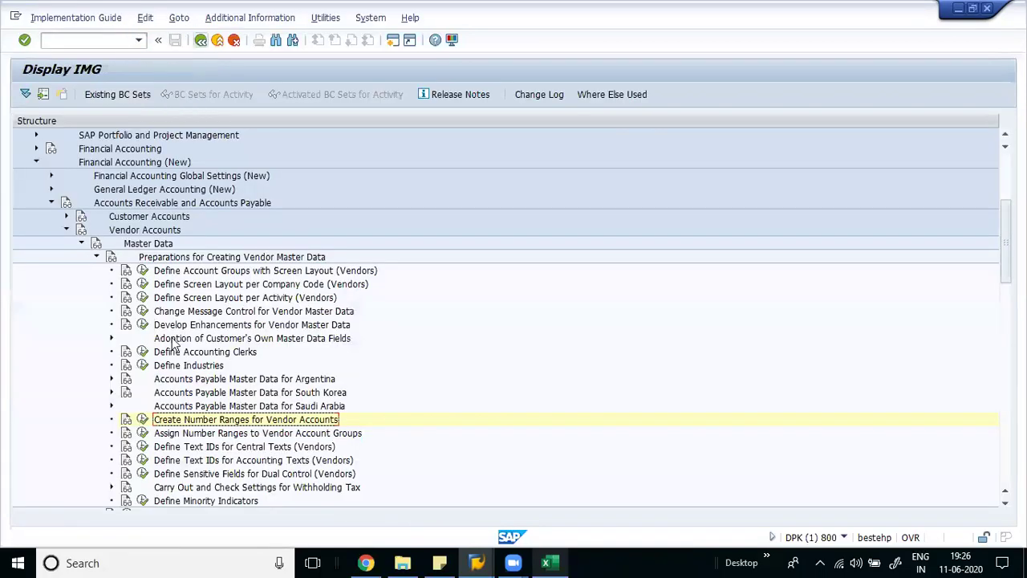
Open the number range assignment for vendor account groups and assign ranges 01, 02 and 03 to VA01, VA02 and VA03
click(143, 432)
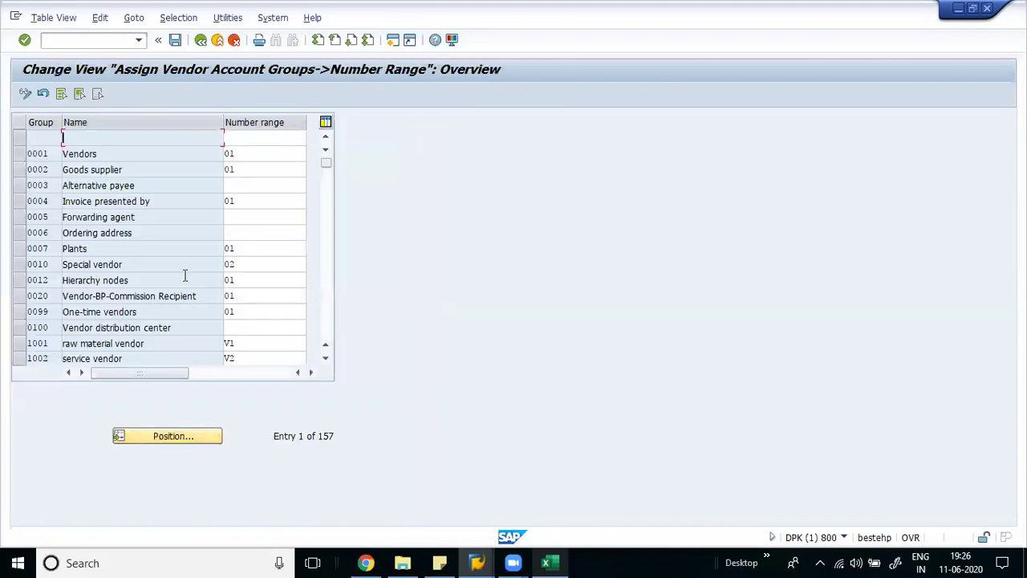
click(178, 441)
text(va01)
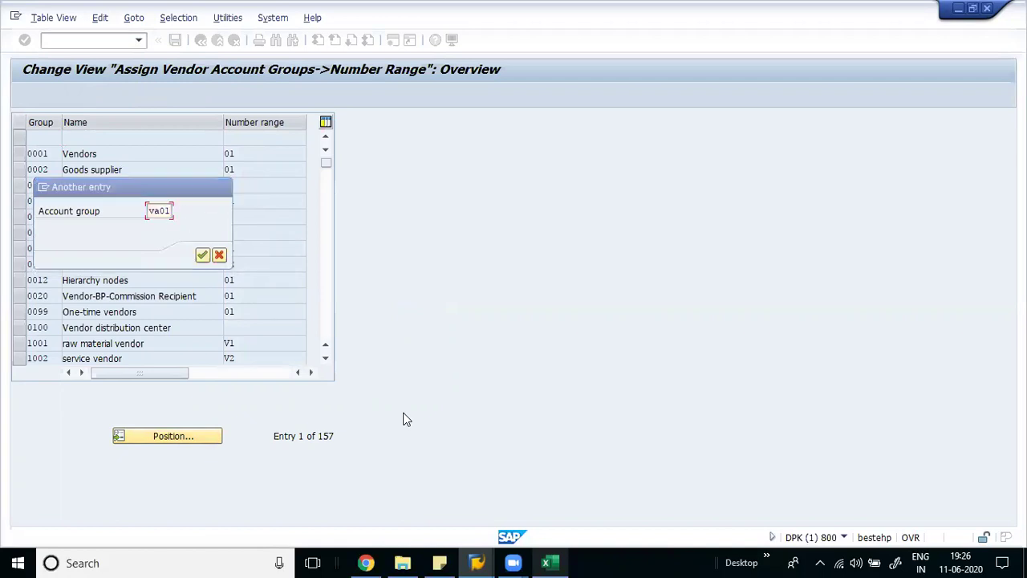
key(Return)
text(01)
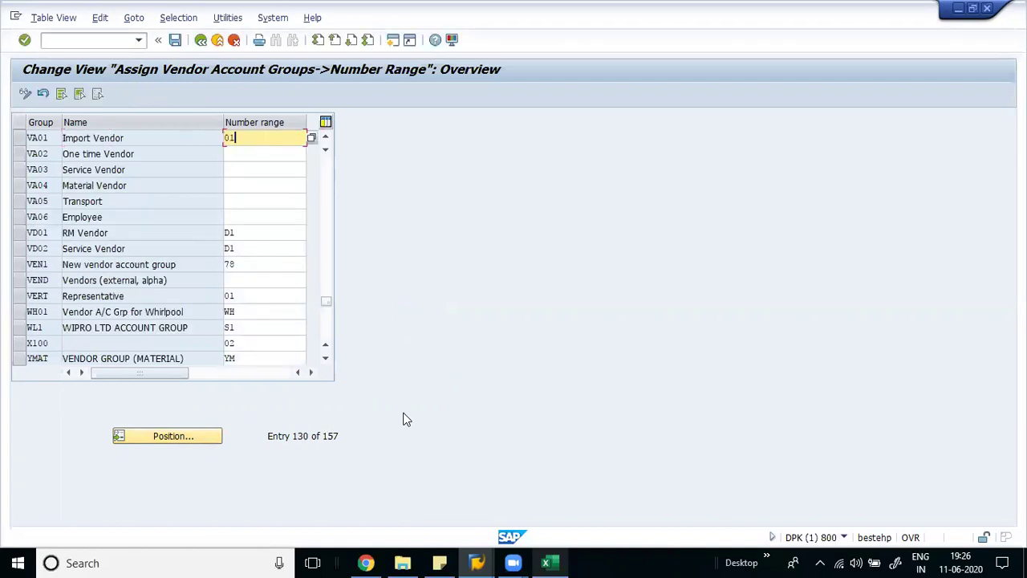
key(Tab)
text(02)
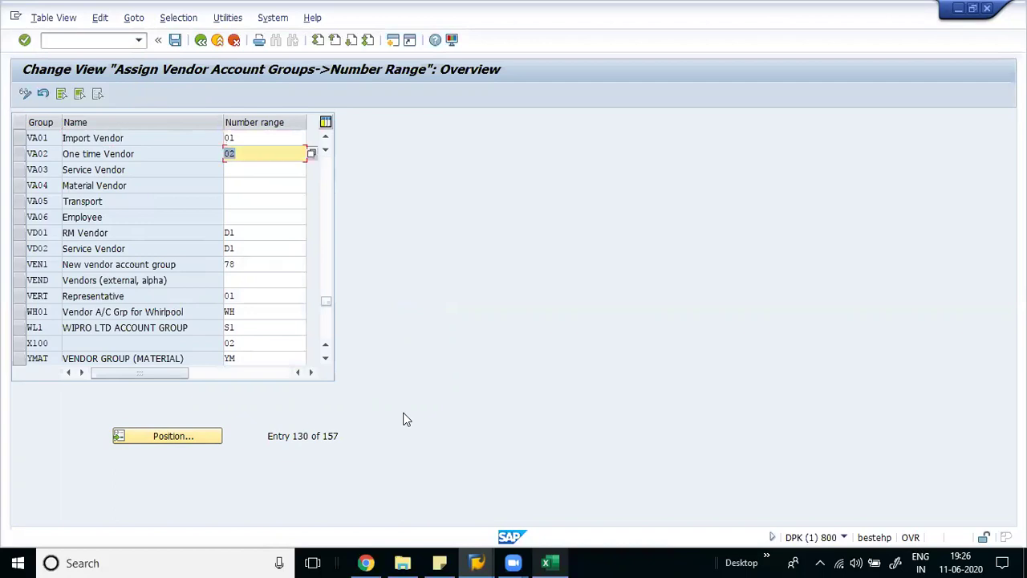
key(Tab)
text(03)
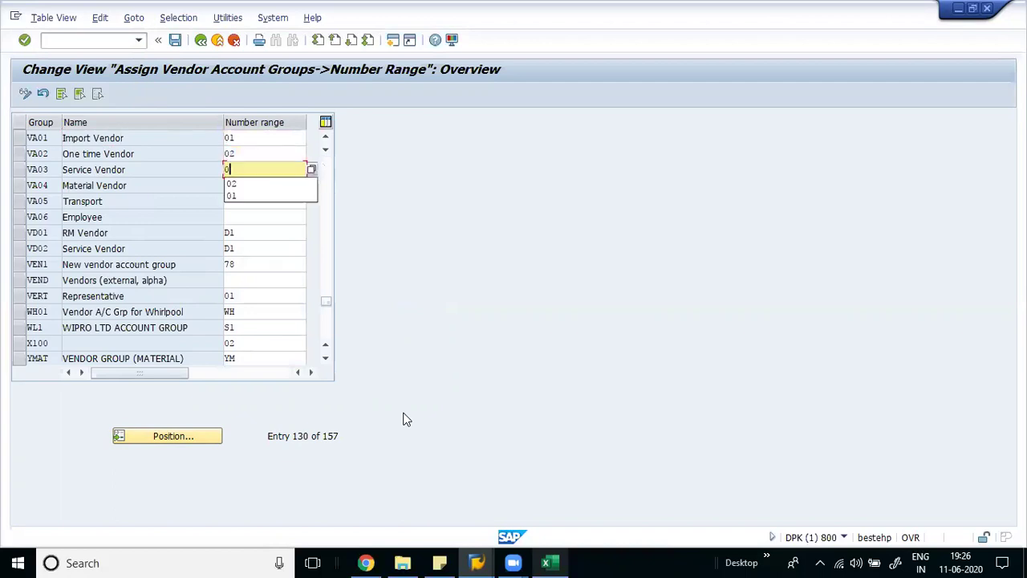
Assign number ranges 04, 05 and 15 to account groups VA04, VA05 and VA06, and save the assignments
key(Tab)
text(04)
key(Tab)
text(05)
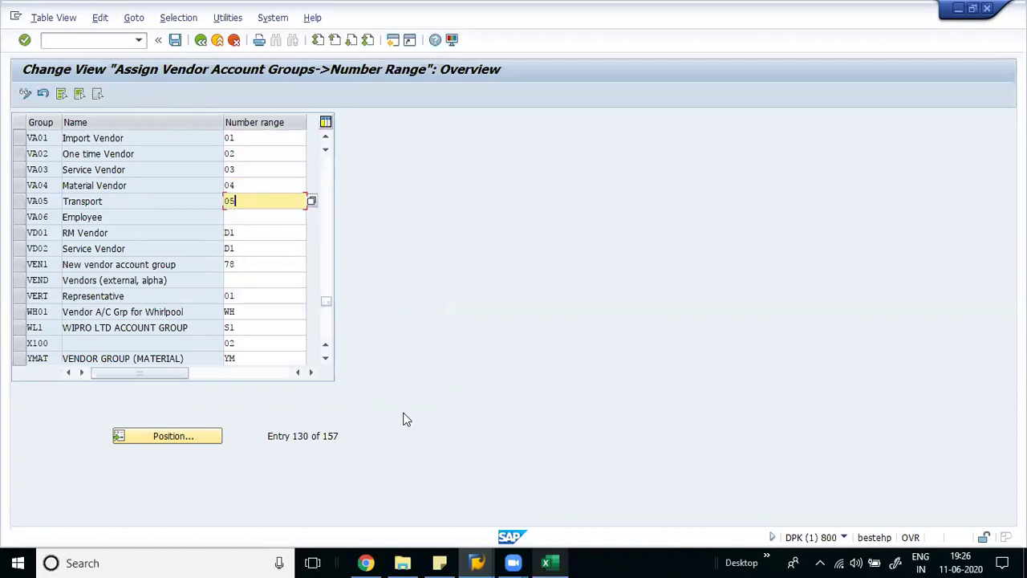
key(Tab)
text(15)
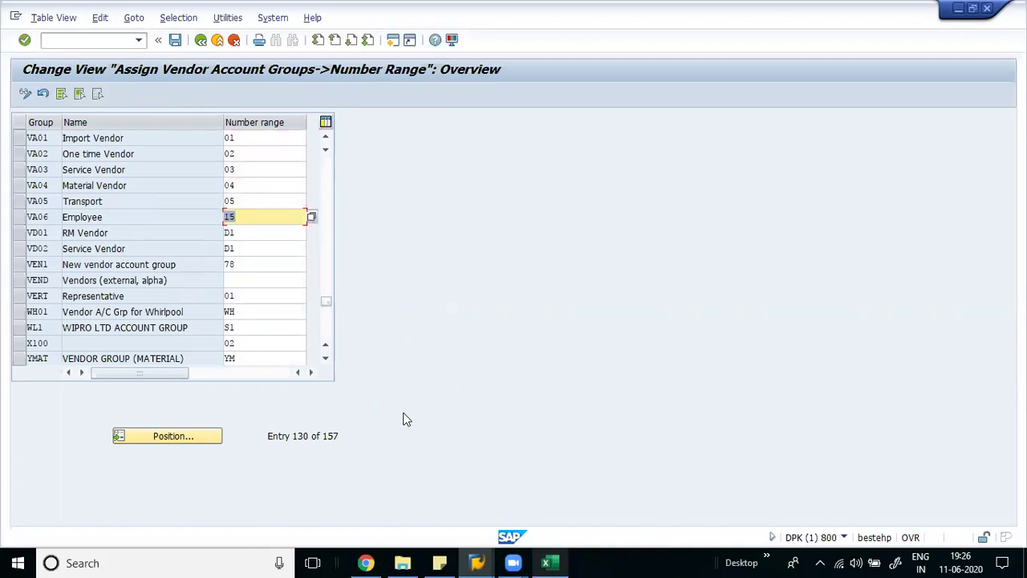
key(ctrl+s)
key(Return)
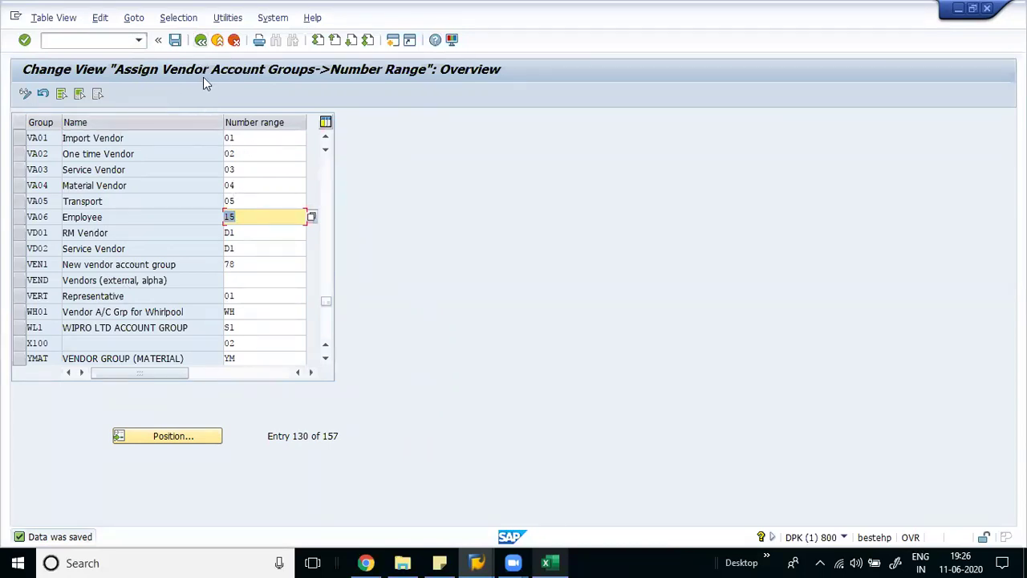
Leave the number range assignment and the customizing guide, returning to the SAP Easy Access menu
key(F3)
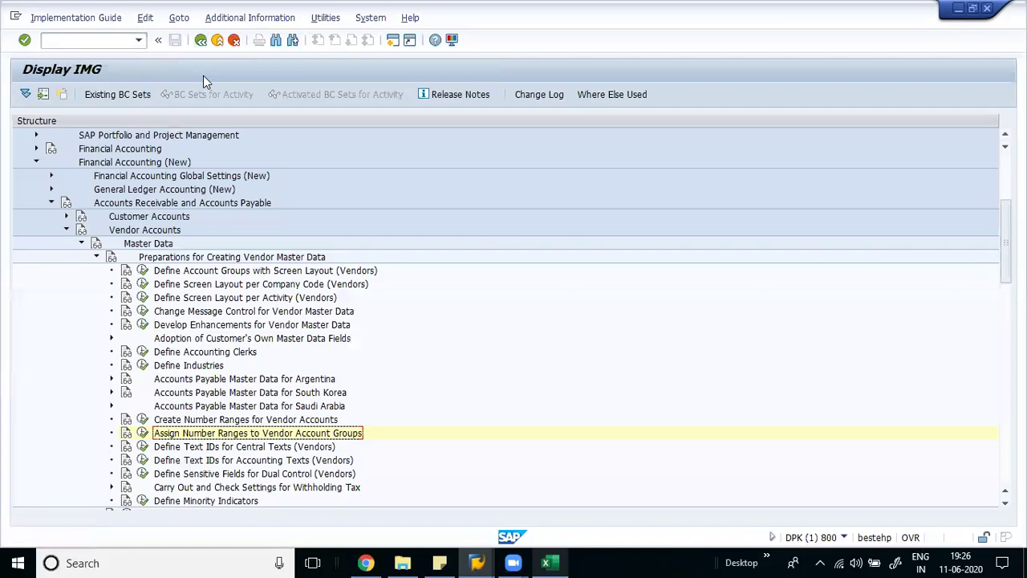
key(F3)
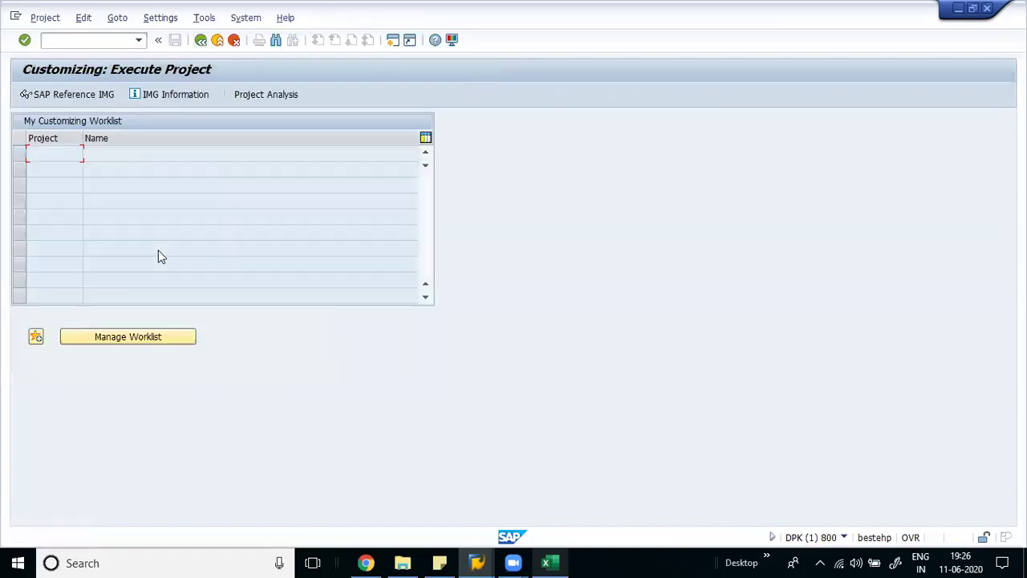
click(81, 95)
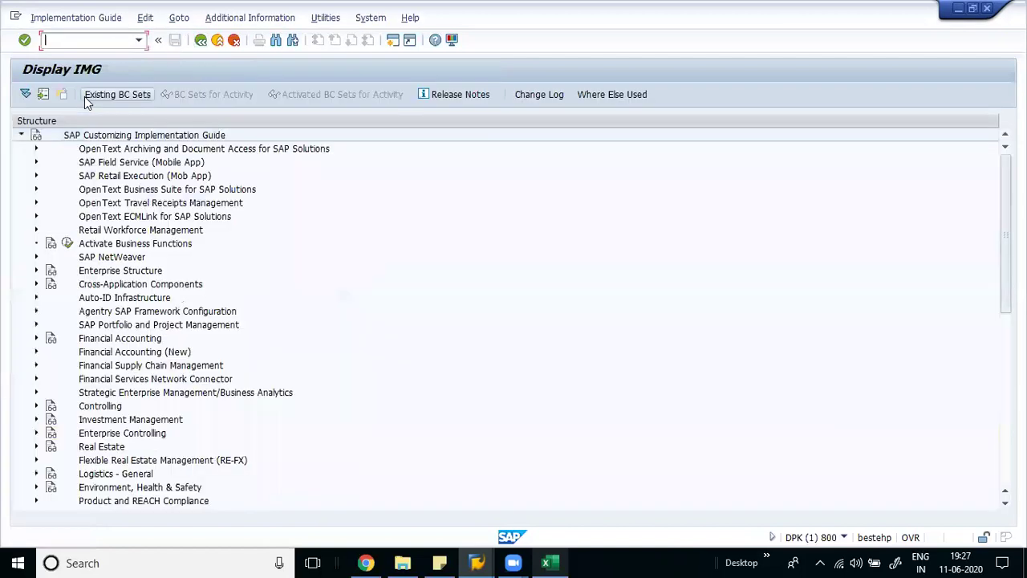
key(F3)
key(F3)
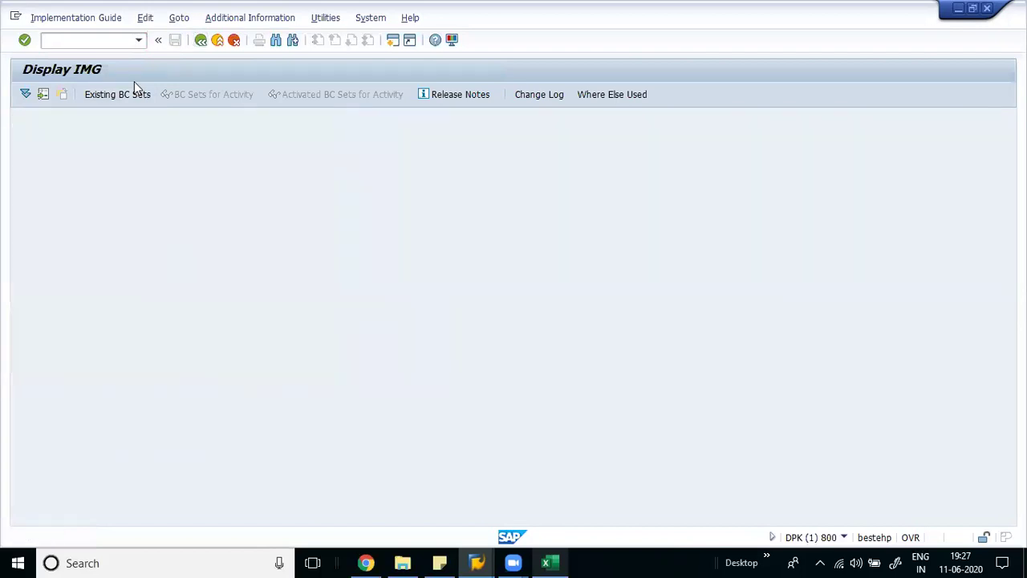
Expand the SAP menu through Accounting and Financial Accounting to show the Accounts Payable folders
click(69, 220)
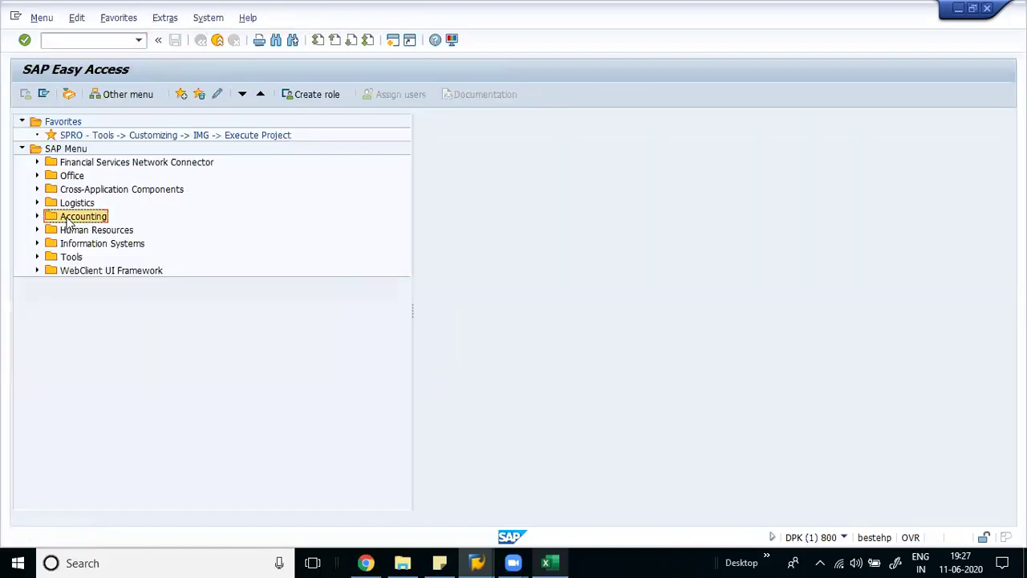
key(Right)
key(Down)
key(Right)
key(Down)
key(Down)
key(Down)
key(Right)
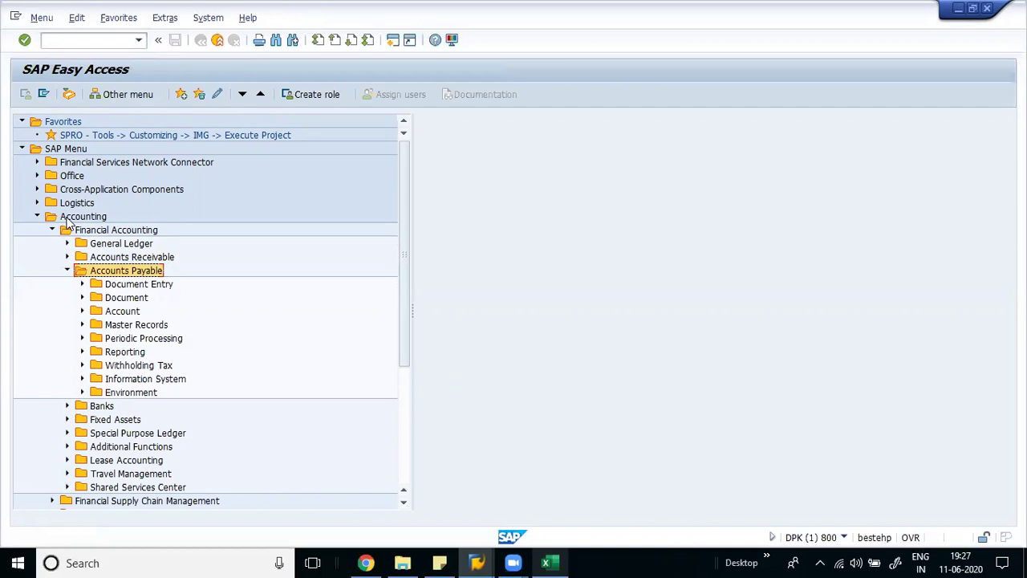
Expand the Master Records folder under Accounts Payable to view the vendor master transactions
key(Down)
key(Down)
key(Down)
key(Down)
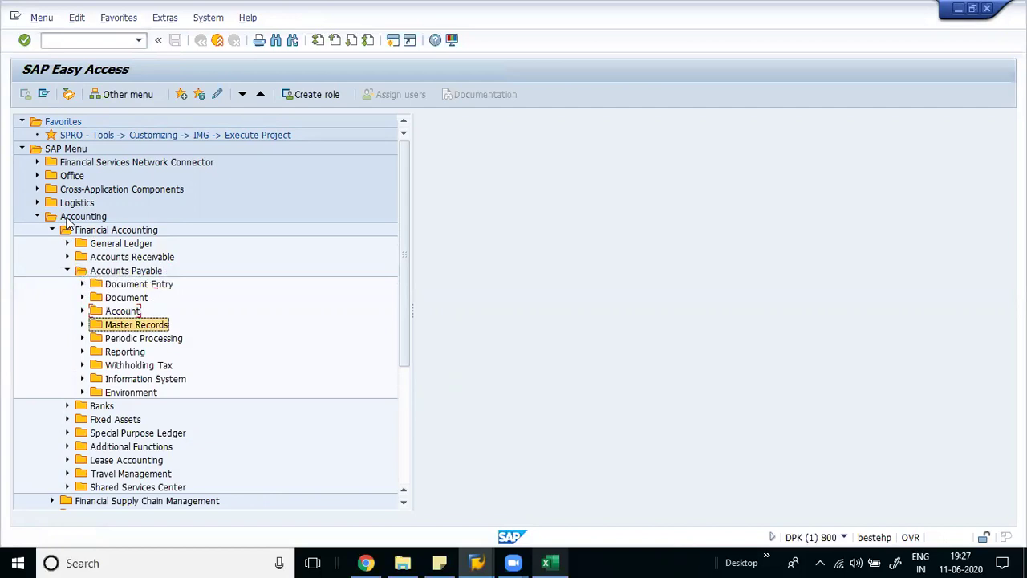
key(Right)
key(Down)
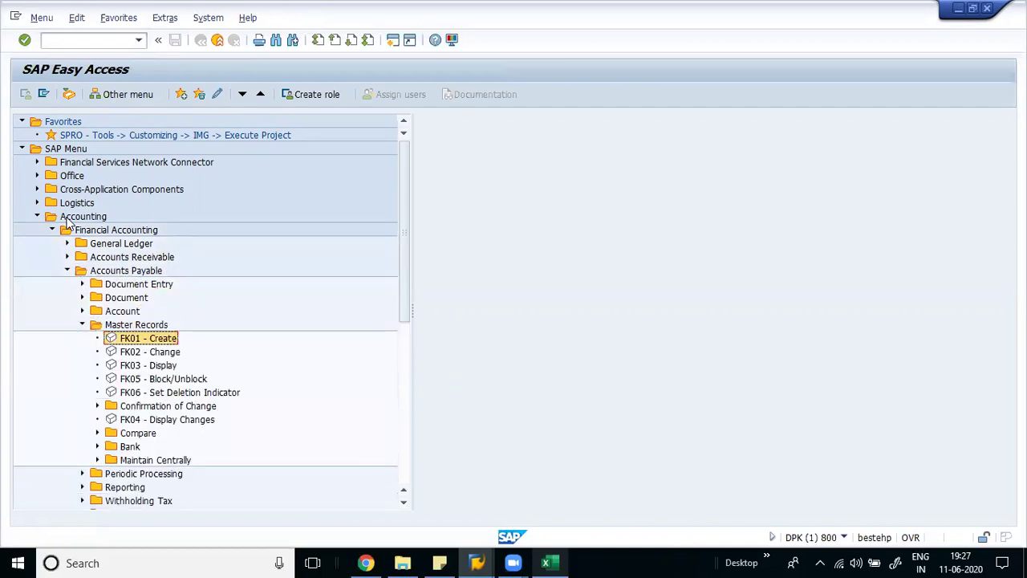
Collapse the Accounts Payable folder and expand the General Ledger folder instead
key(Up)
key(Up)
key(Up)
key(Up)
key(Up)
key(Left)
key(Up)
key(Up)
key(Right)
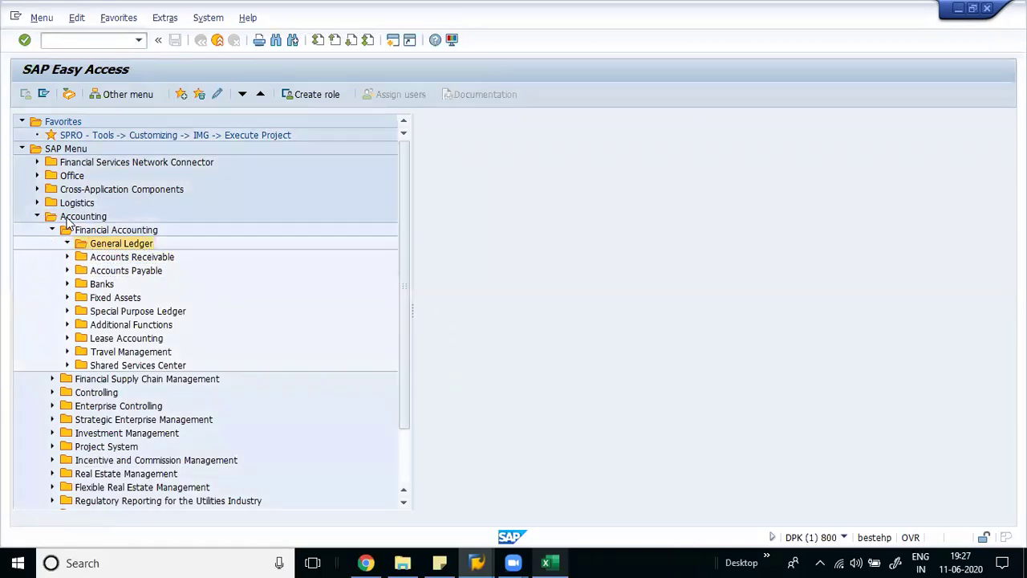
Open FS00 - Centrally from the General Ledger master records, under individual processing of G/L accounts
key(Down)
key(Down)
key(Down)
key(Down)
key(Right)
key(Down)
key(Right)
key(Down)
key(Right)
key(Down)
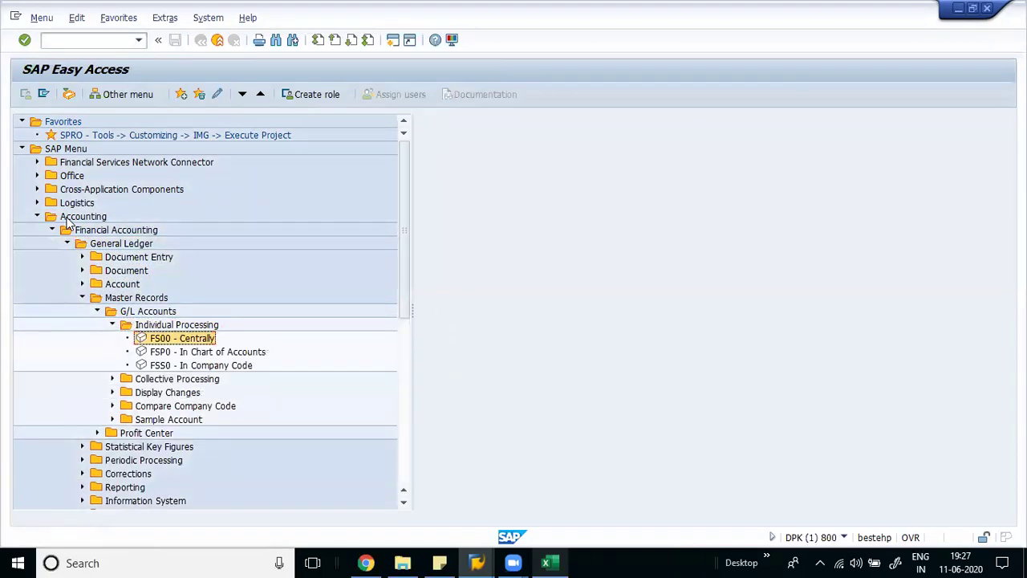
key(Return)
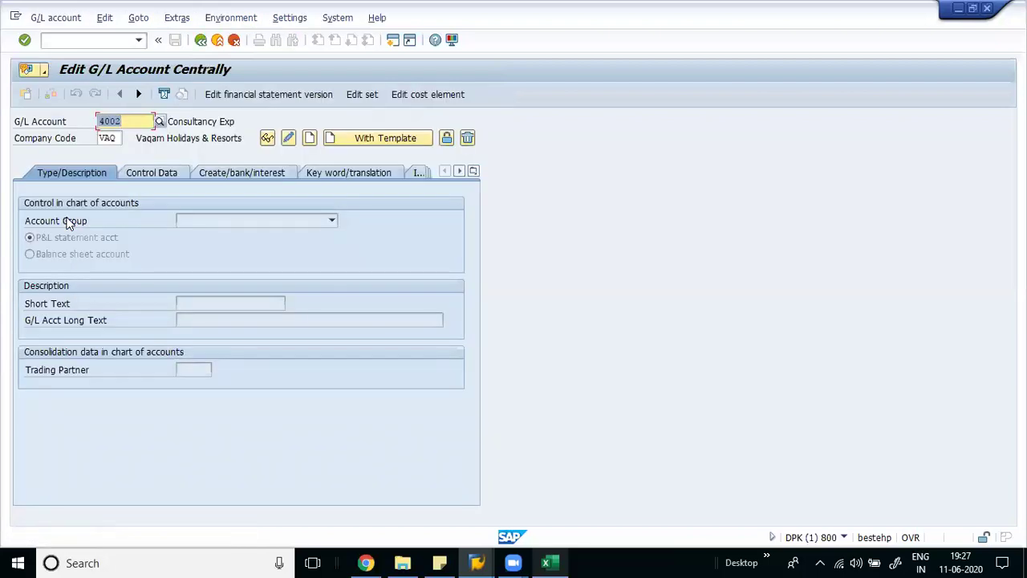
text(1002)
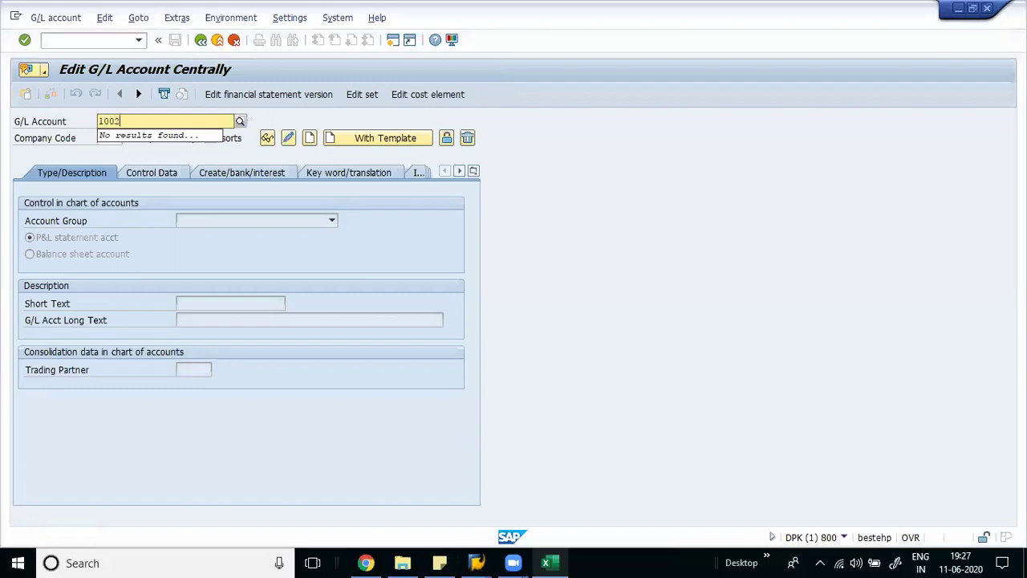
key(Return)
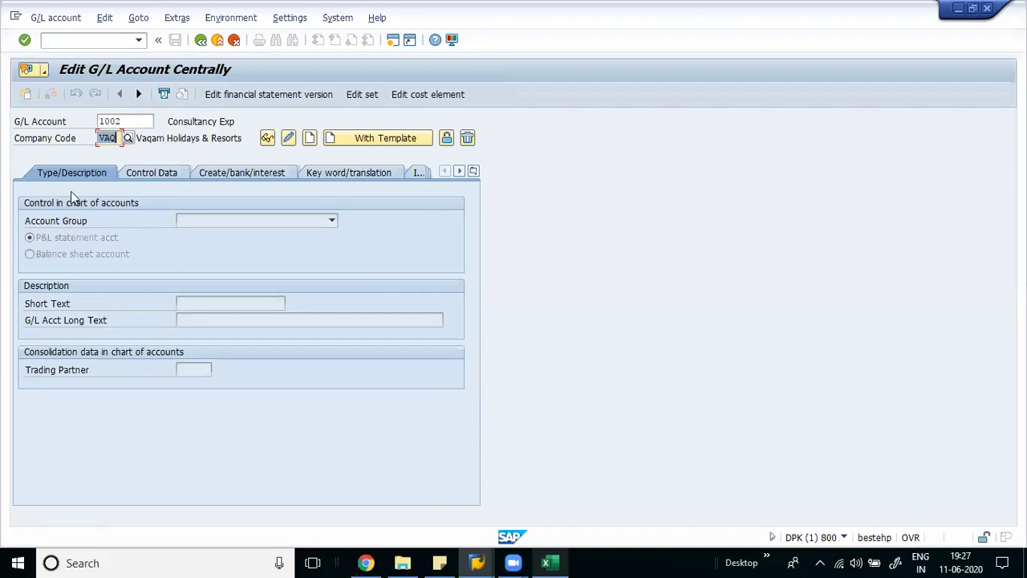
click(310, 139)
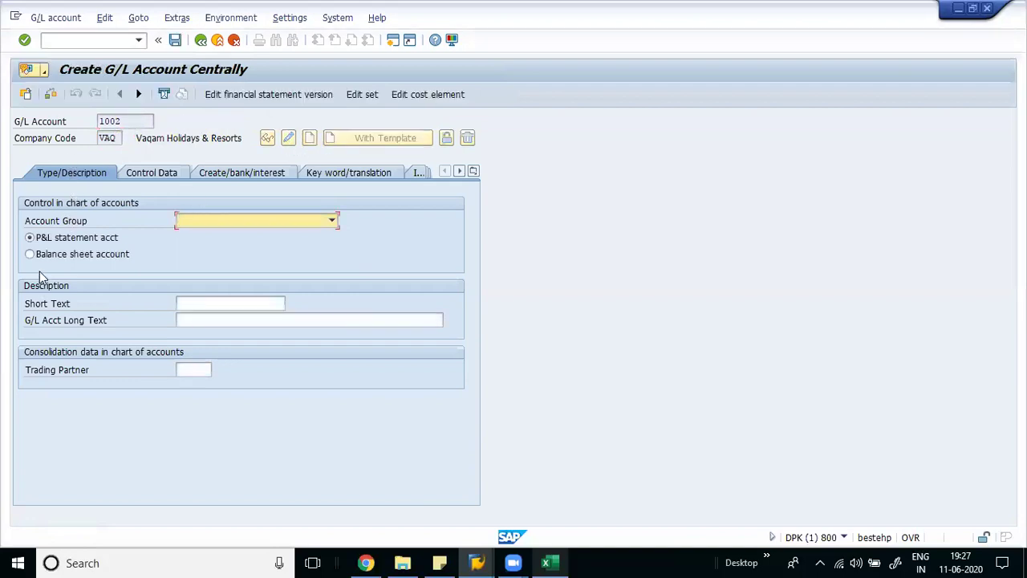
click(25, 94)
click(261, 276)
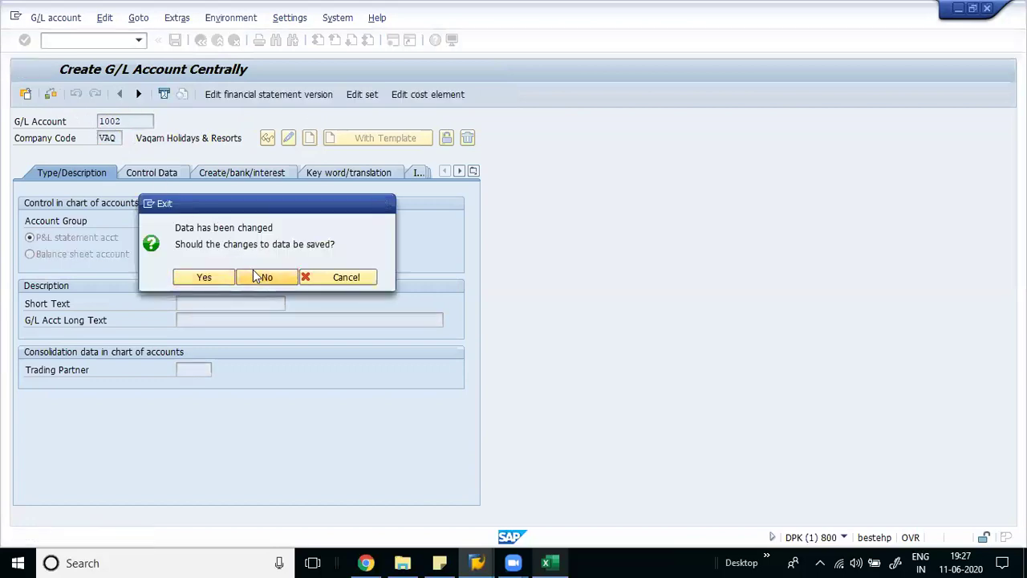
key(BackSpace)
key(BackSpace)
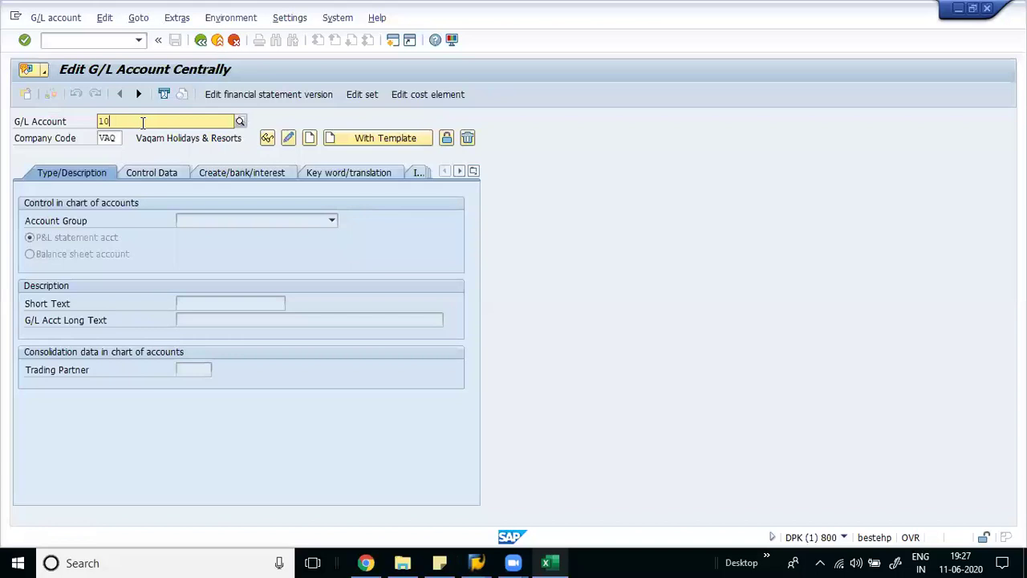
text(10)
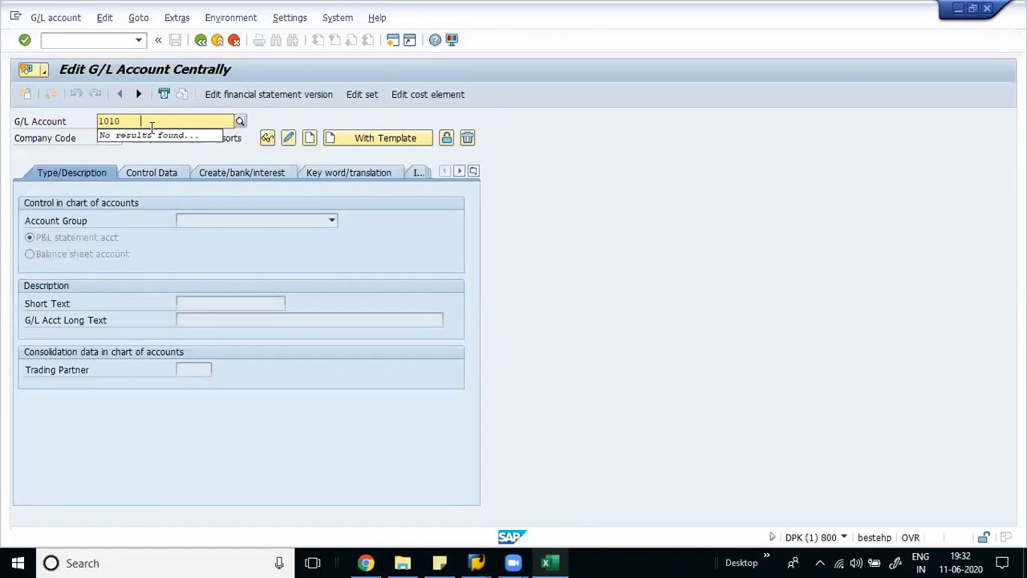
Enter G/L account 1002 for company code VAQ and start creating it without a template
key(BackSpace)
key(BackSpace)
key(BackSpace)
text(000)
key(BackSpace)
text(2)
key(Return)
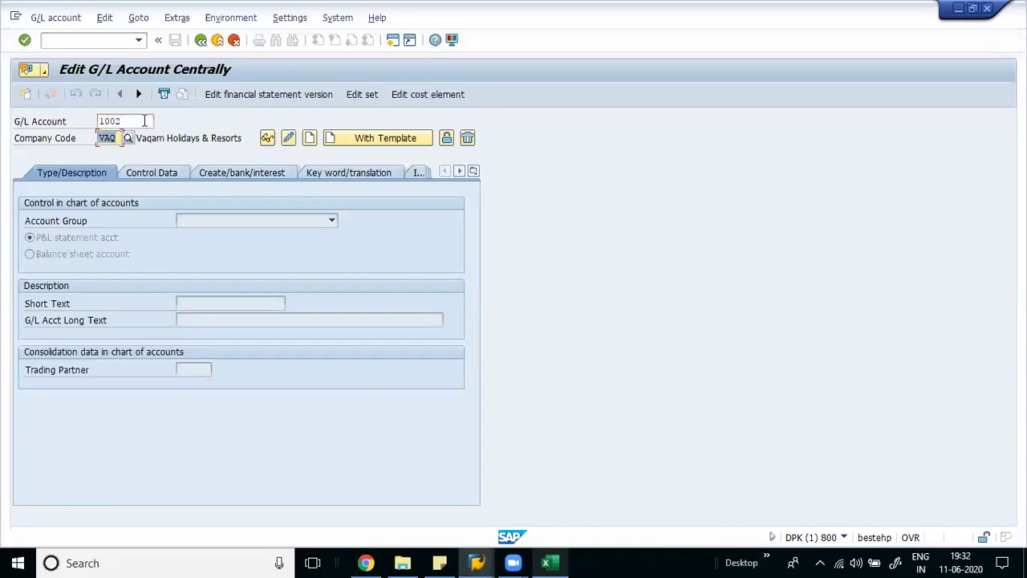
click(313, 139)
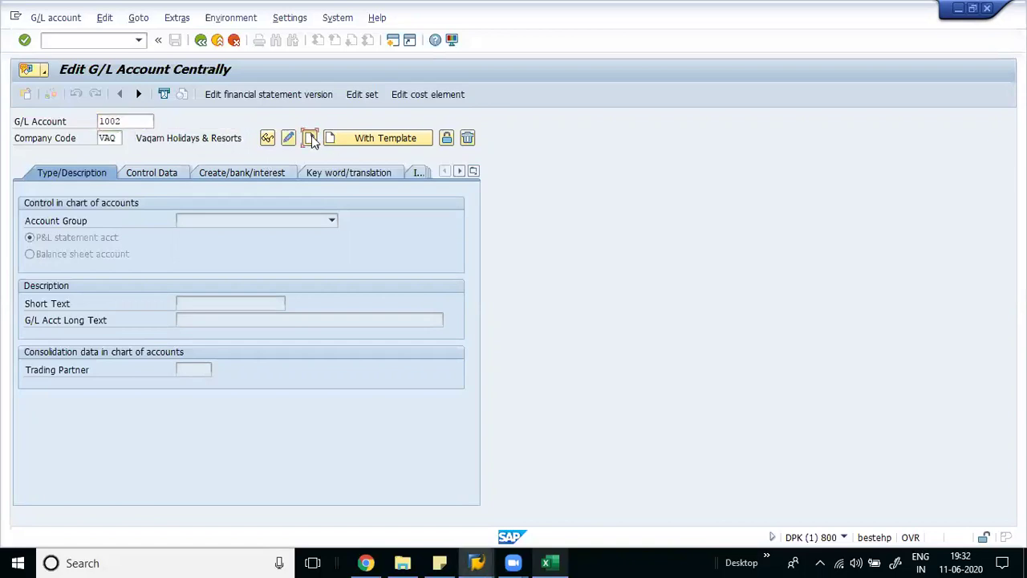
Define the account as a balance sheet account in group V001 Liabilities with the short text Sundry Creditors-RM
click(51, 255)
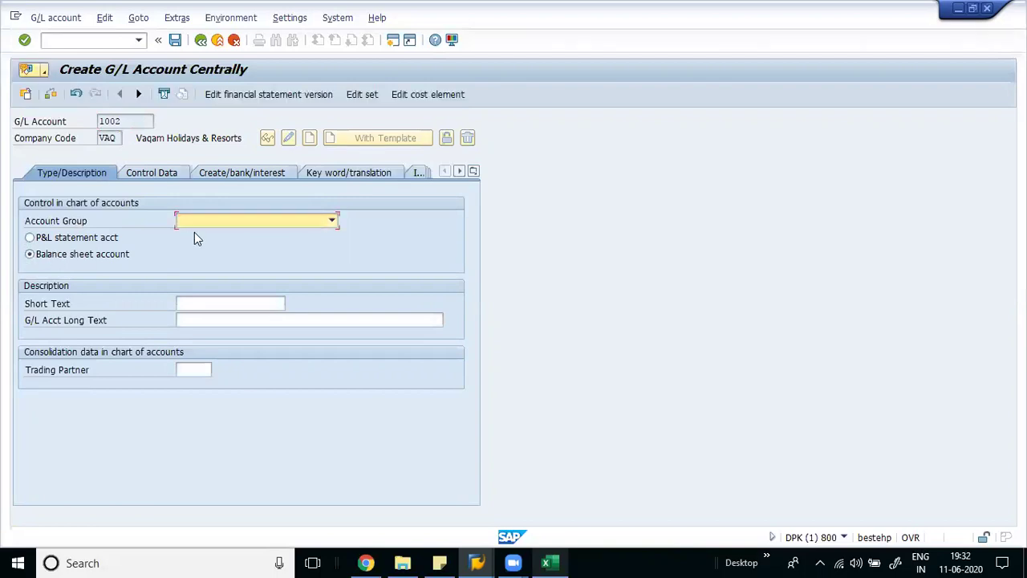
click(229, 220)
click(227, 230)
click(119, 122)
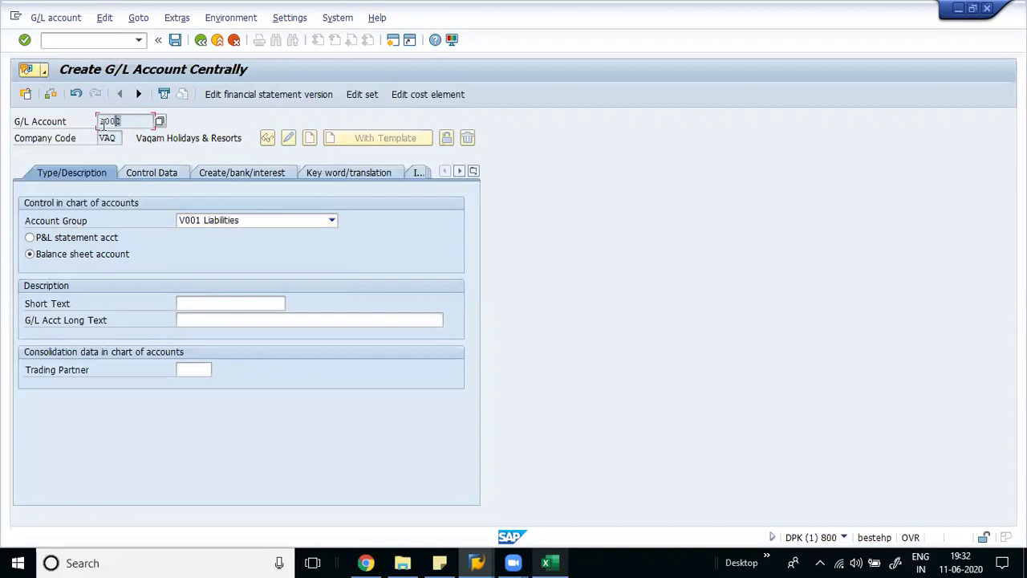
click(208, 303)
text(Sundry Creditors)
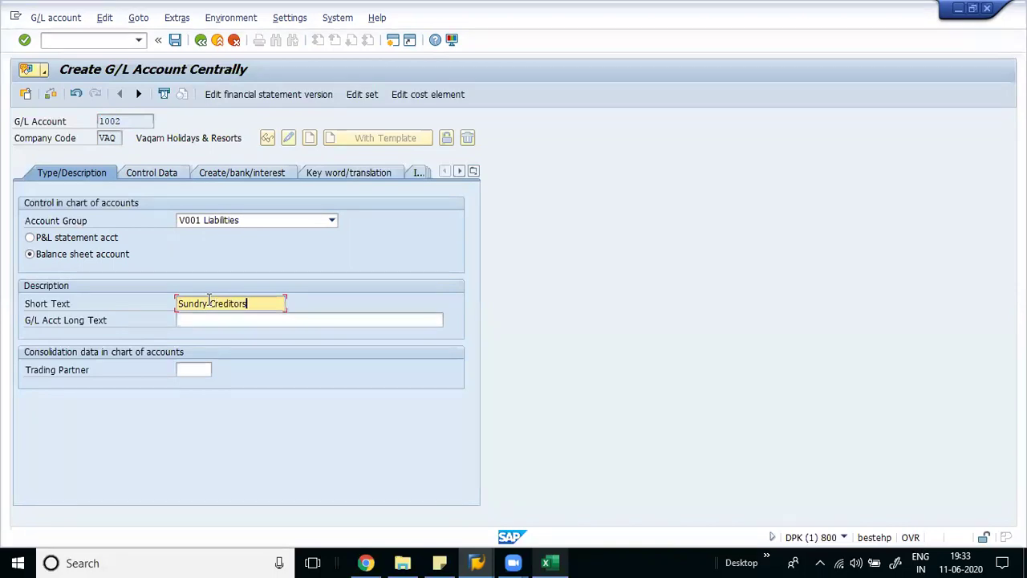
text(-RM)
In the control data, set the reconciliation account type to K Vendors and enable Open Item Management
click(165, 170)
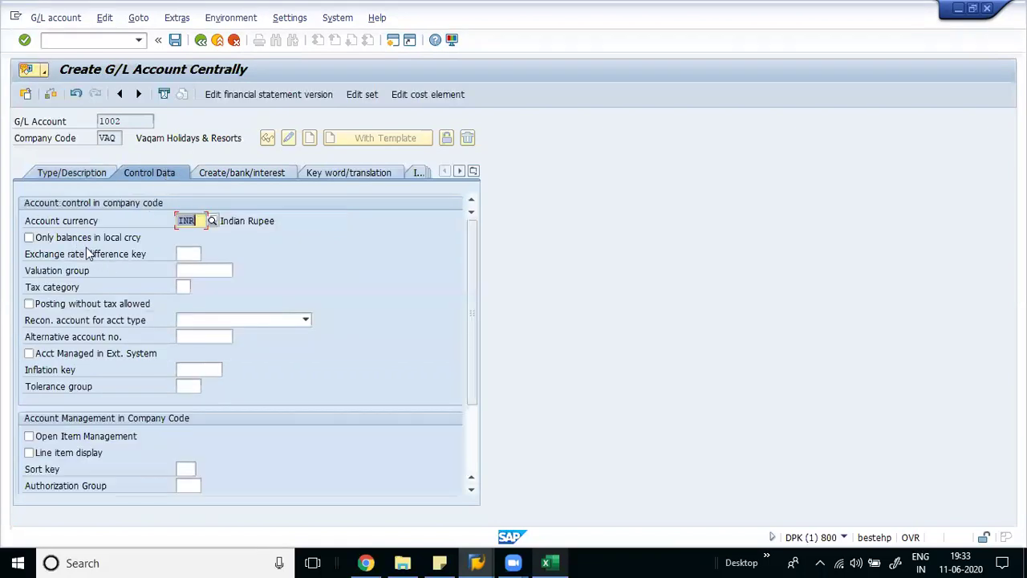
click(212, 320)
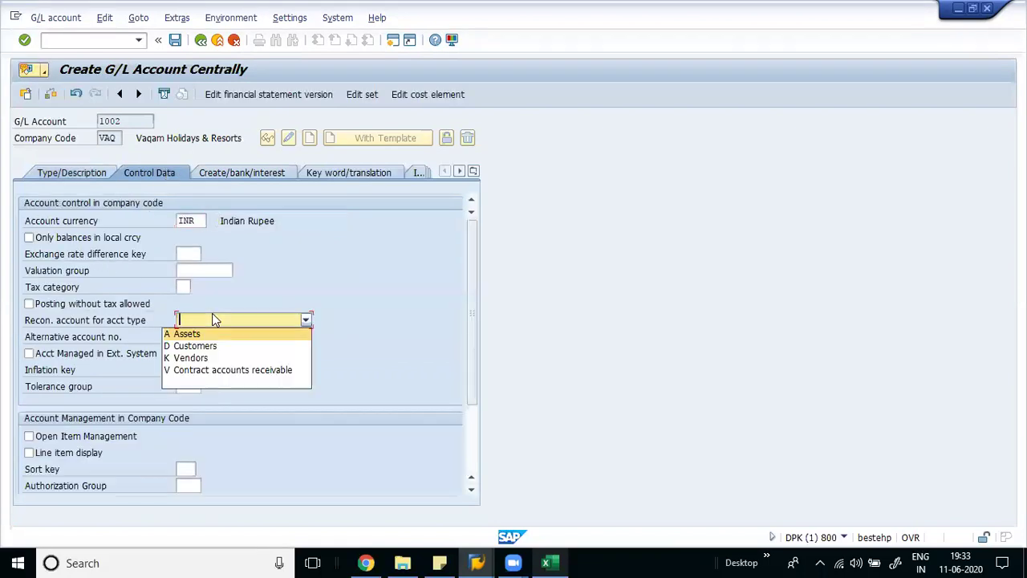
click(204, 358)
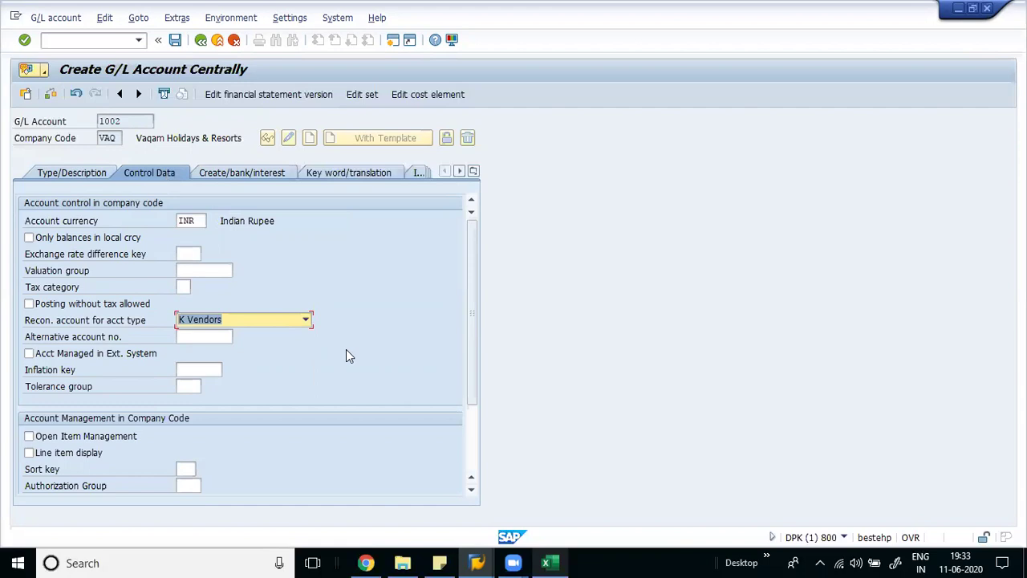
click(172, 366)
click(48, 435)
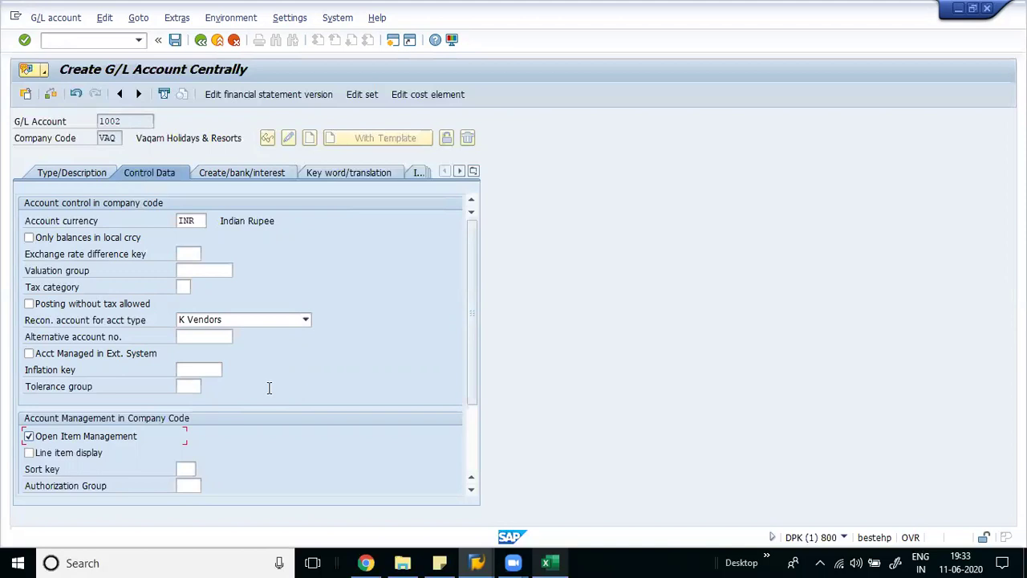
Switch to the Excel workbook and browse the notes above the Accounts Payable plan to find the Open Item entry under Document Status
click(559, 562)
click(246, 290)
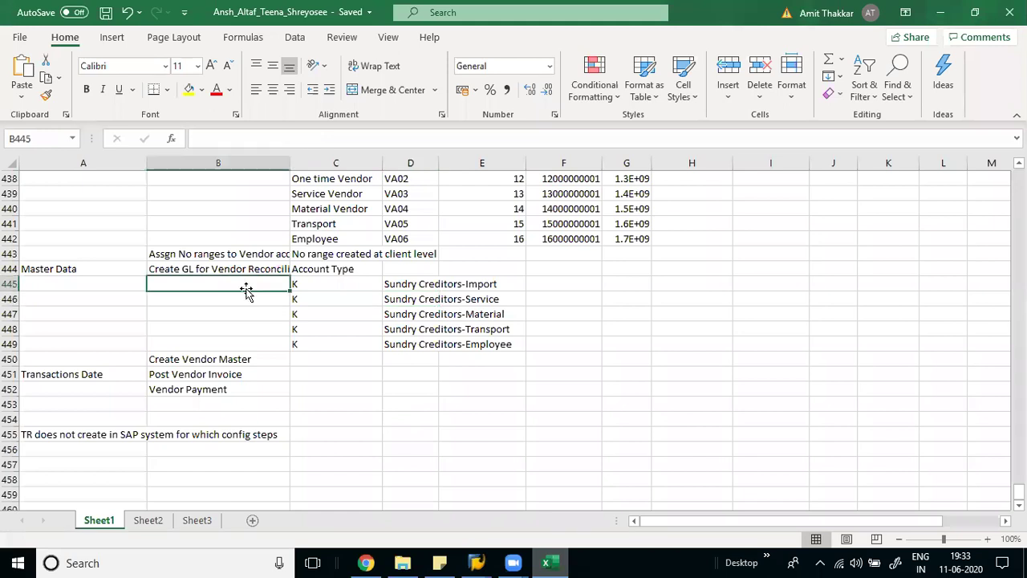
key(Up)
key(Up)
key(Up)
key(Up)
key(Up)
key(Up)
key(Up)
key(Up)
key(Up)
key(Up)
key(Up)
key(Up)
key(Up)
key(Up)
key(Up)
key(Up)
key(Up)
key(Up)
key(Up)
key(Up)
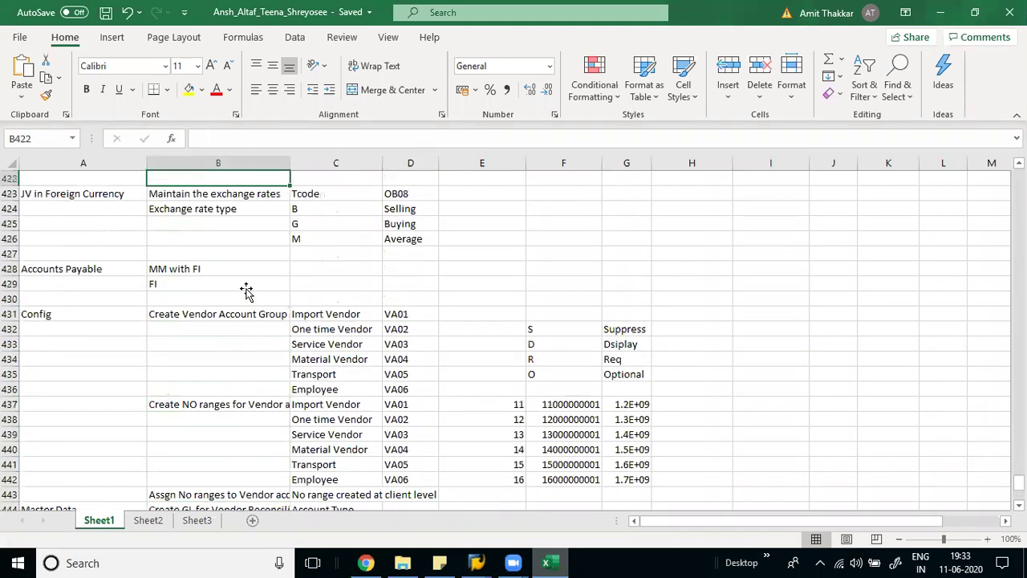
key(Down)
key(Down)
key(Down)
key(Down)
key(Down)
key(Down)
key(Down)
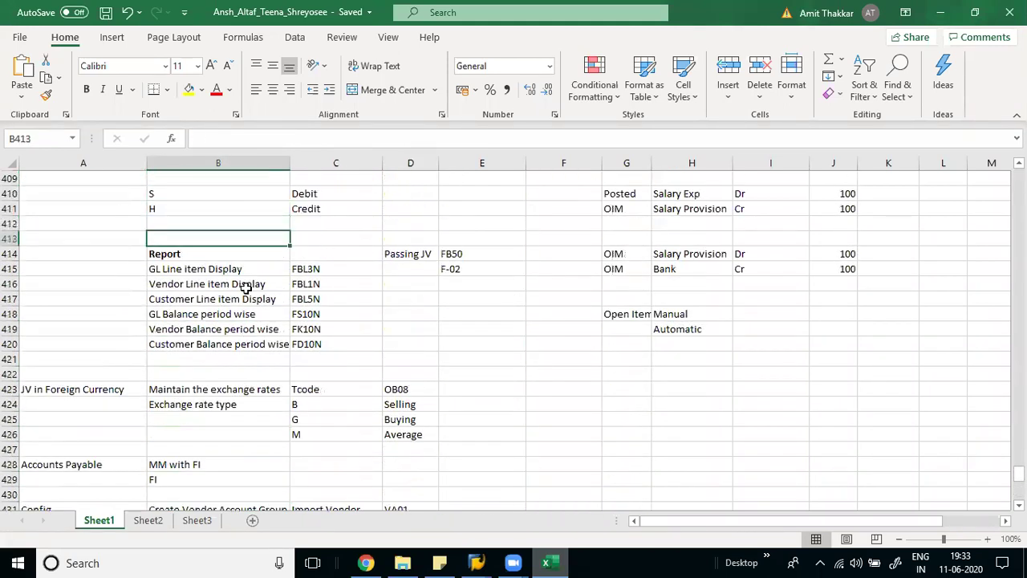
key(Up)
key(Up)
key(Up)
key(Up)
key(Up)
key(Up)
key(Up)
key(Up)
key(Up)
key(Up)
key(Up)
key(Up)
key(Up)
key(Up)
key(Up)
key(Up)
key(Up)
key(Up)
key(Up)
key(Up)
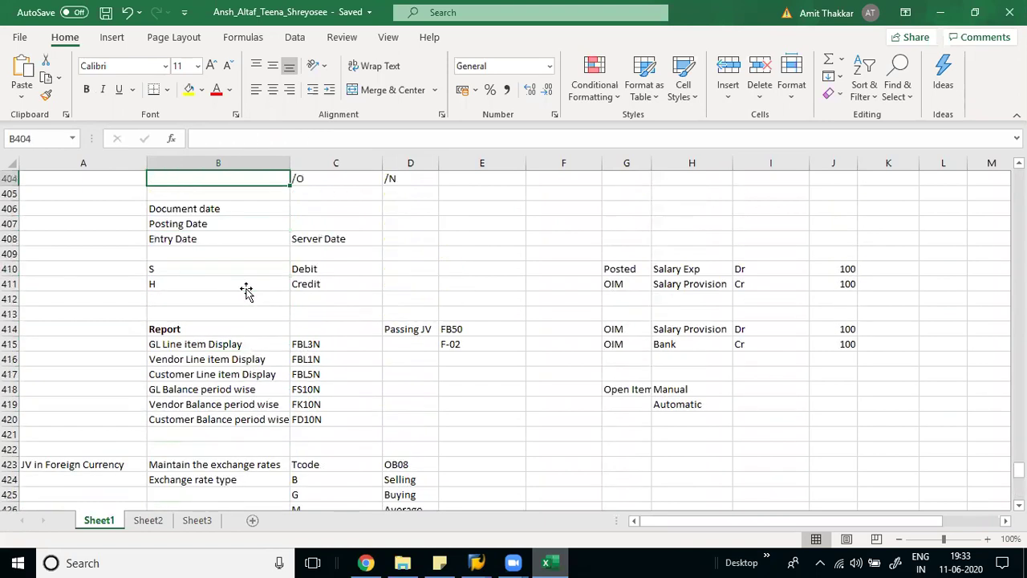
key(Down)
key(Down)
key(Down)
key(Down)
key(Down)
key(Down)
key(Down)
key(Down)
key(Down)
key(Down)
key(Down)
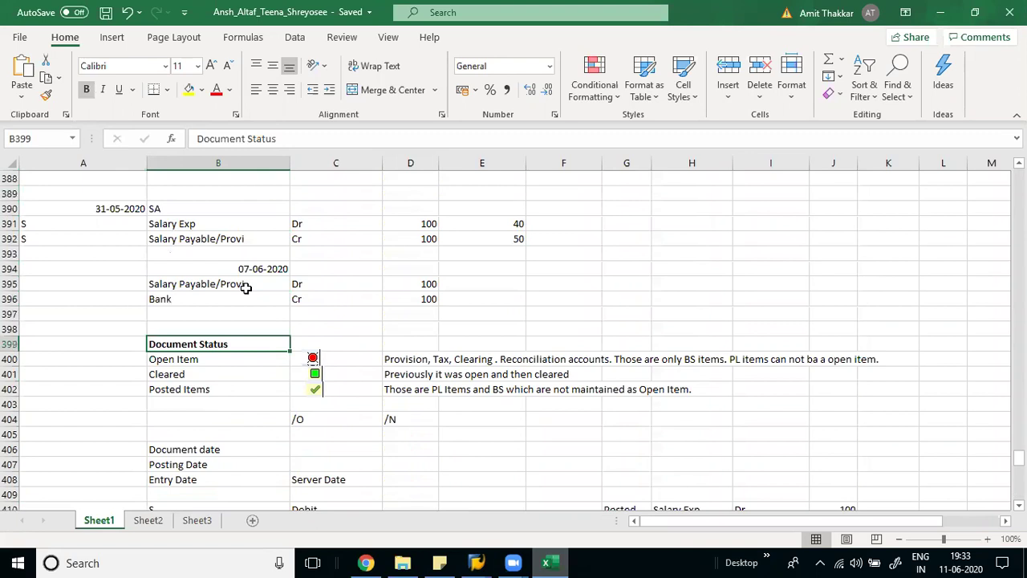
key(Down)
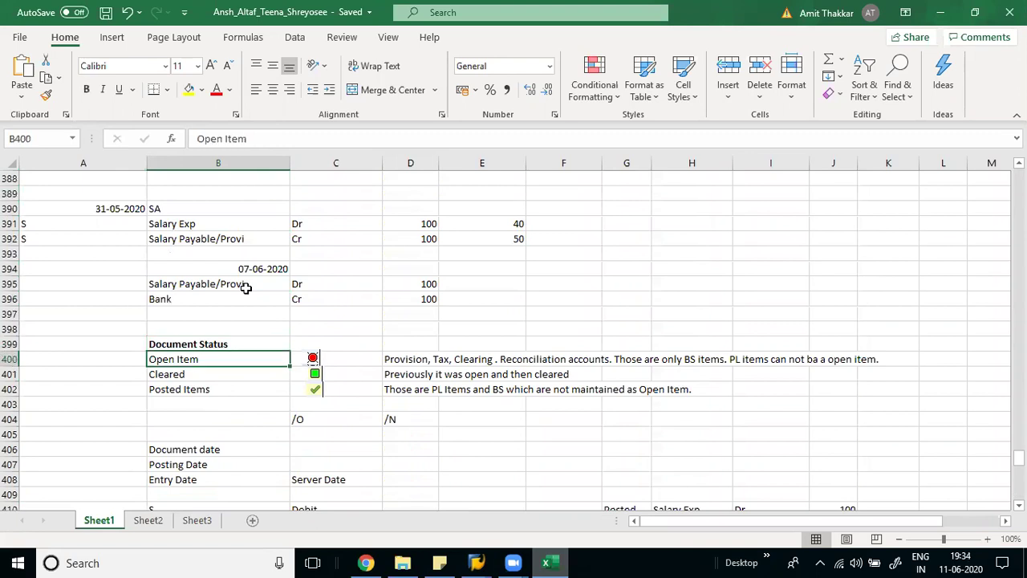
Examine the Open Item explanation in cell D400 without changing its text
key(Right)
key(Right)
key(Right)
key(Left)
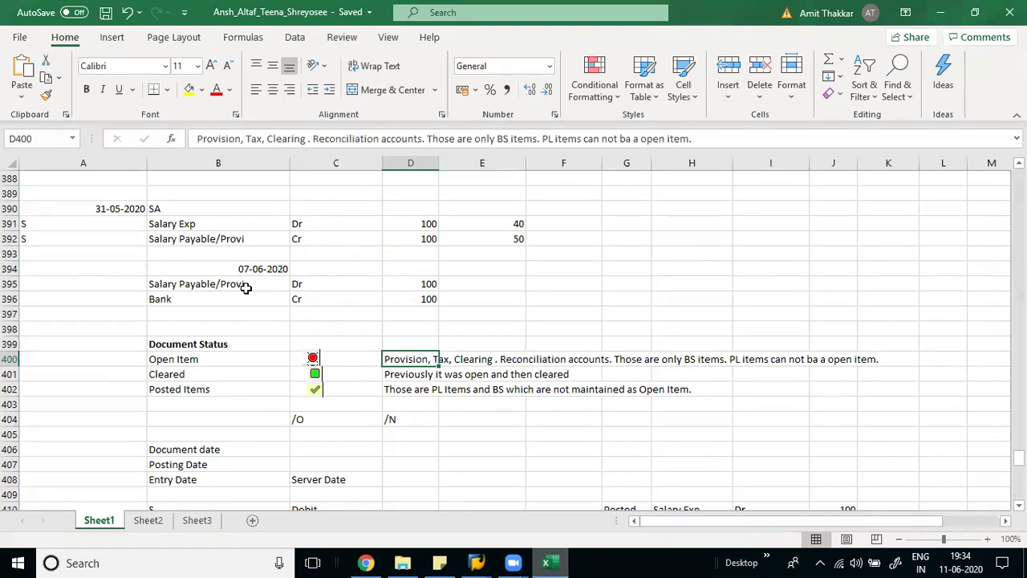
key(F2)
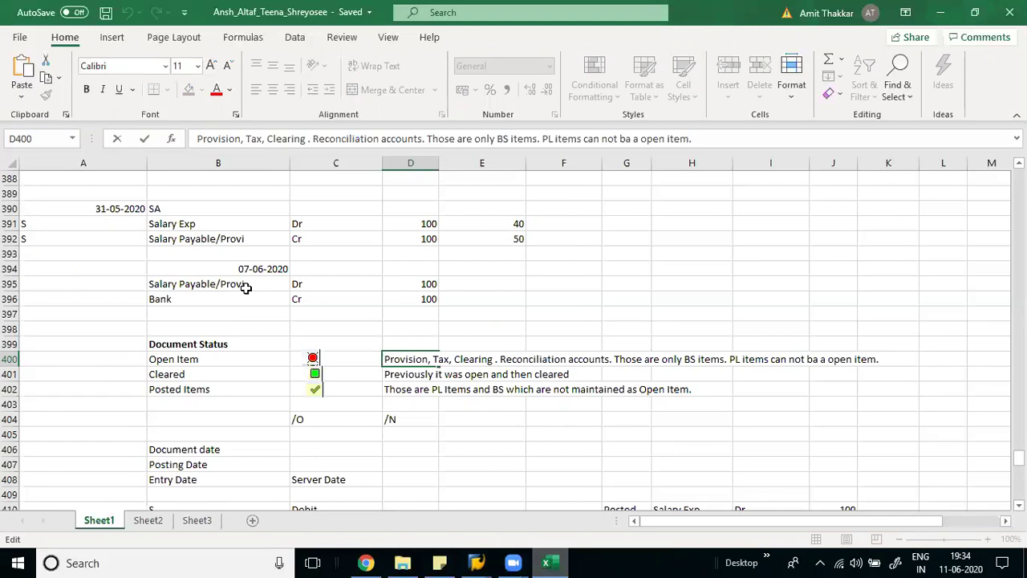
key(Return)
Find the Open Item Management notes above the journal entry examples and examine the explanation in cell B383
key(Up)
key(Up)
key(Up)
key(Up)
key(Up)
key(Up)
key(Up)
key(Up)
key(Up)
key(Up)
key(Up)
key(Up)
key(Up)
key(Up)
key(Up)
key(Up)
key(Up)
key(Up)
key(Up)
key(Up)
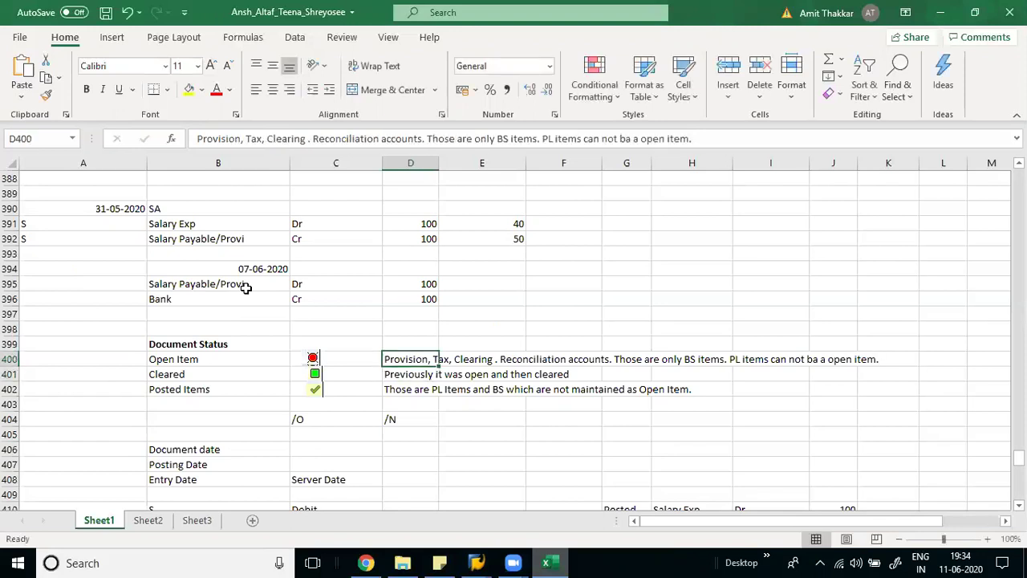
key(Left)
key(Left)
key(Down)
key(Down)
key(Down)
key(Down)
key(Down)
key(Down)
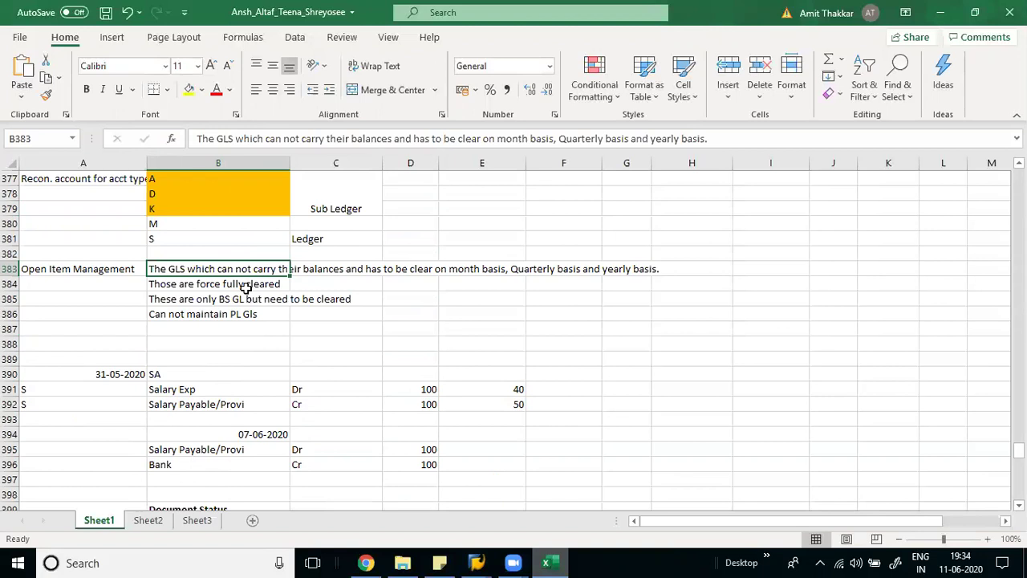
Review the Open Item Management notes in column B together with the reconciliation account types and journal entries around them
key(Up)
key(Up)
key(Up)
key(Up)
key(Up)
key(Up)
key(Up)
key(Up)
key(Up)
key(Up)
key(Down)
key(Down)
key(Down)
key(Down)
key(Down)
key(Down)
key(Down)
key(Down)
key(Down)
key(Down)
key(Up)
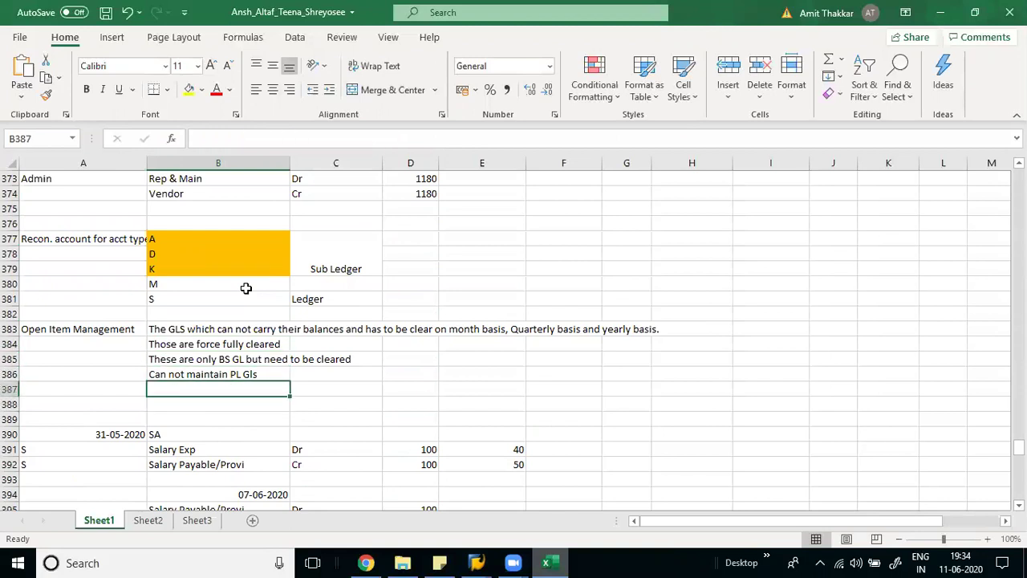
text(OIMm)
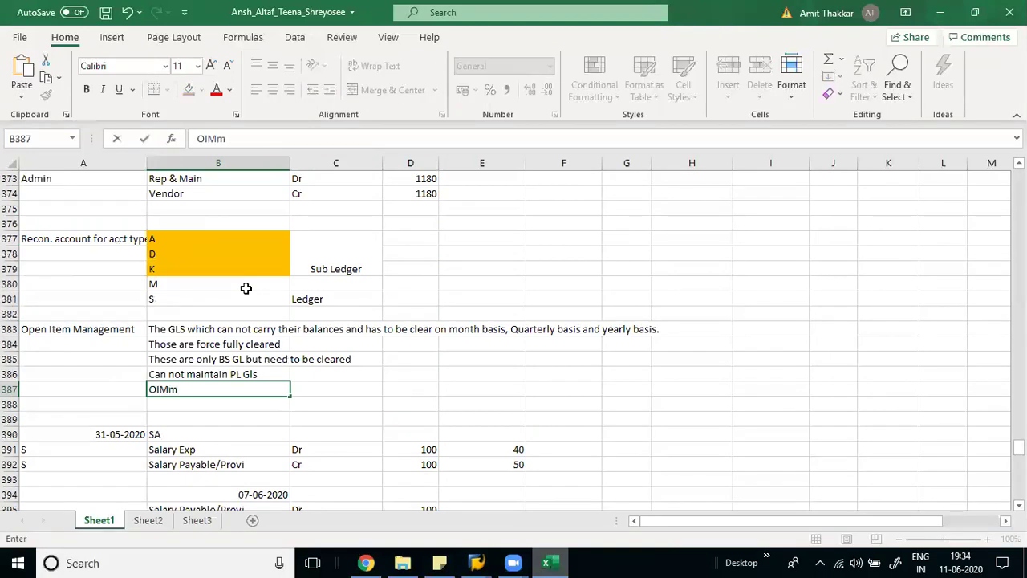
key(BackSpace)
text(happen)
key(BackSpace)
text(s)
key(BackSpace)
key(BackSpace)
key(BackSpace)
key(BackSpace)
key(BackSpace)
key(BackSpace)
key(BackSpace)
key(BackSpace)
key(BackSpace)
key(BackSpace)
key(BackSpace)
Add the note "We can not enable OIM field for reconciliation account." in cell B387 under the Open Item Management notes
text(We can not enabl)
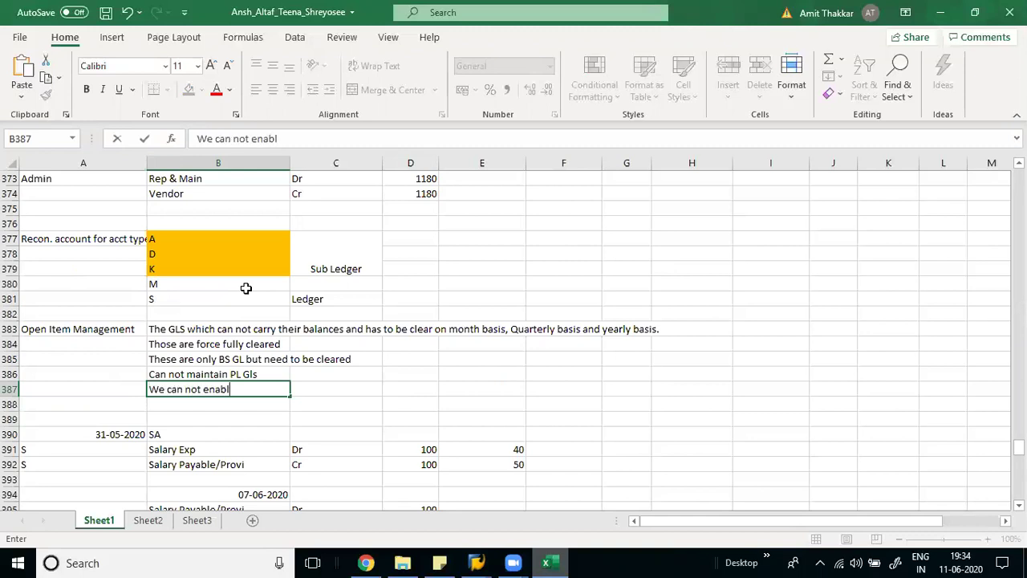
text(e OIM)
text( filed )
text(for)
key(BackSpace)
key(BackSpace)
key(BackSpace)
key(BackSpace)
key(BackSpace)
key(BackSpace)
key(BackSpace)
key(BackSpace)
text(eld for reconciliation account)
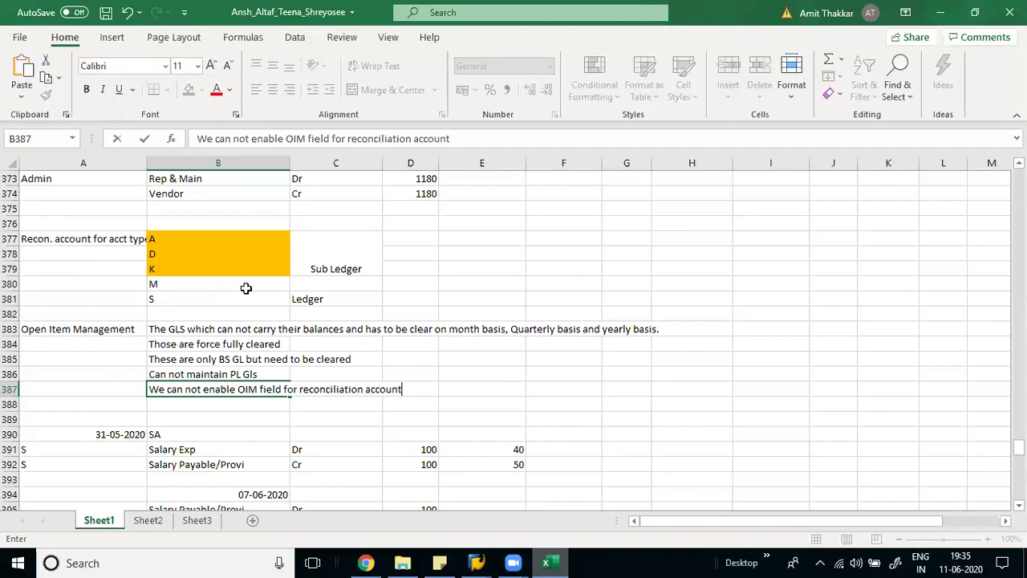
text(.)
key(Return)
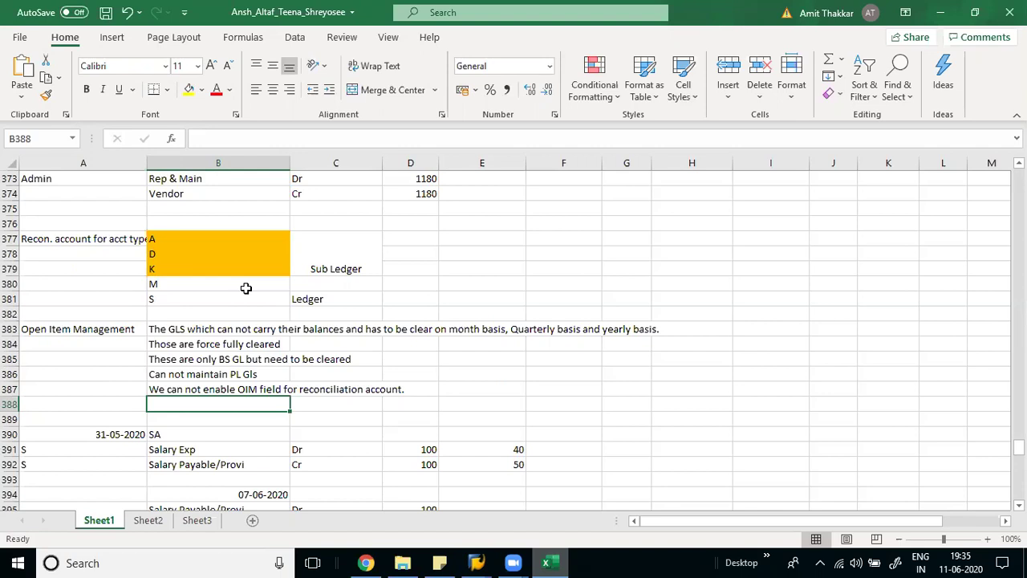
Insert "in GL" after "OIM field" in the B387 note and save the workbook
key(Up)
key(F2)
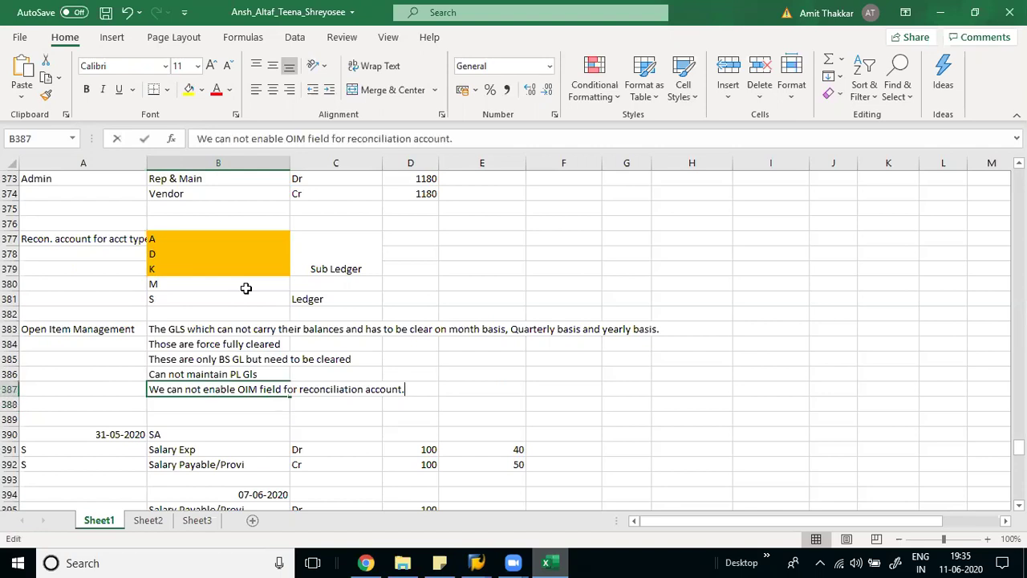
key(ctrl+Left)
key(ctrl+Left)
key(Left)
text(in GL)
key(Return)
key(ctrl+s)
key(Up)
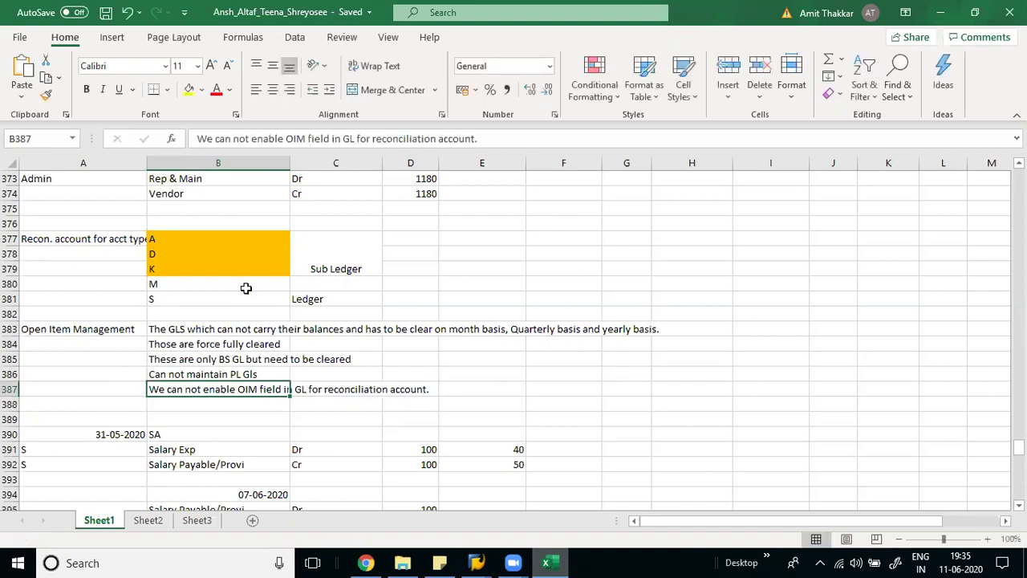
Append "Though Reconciliation accounts are Open item nature so those are by default open," to the note in B387
key(F2)
text(bec)
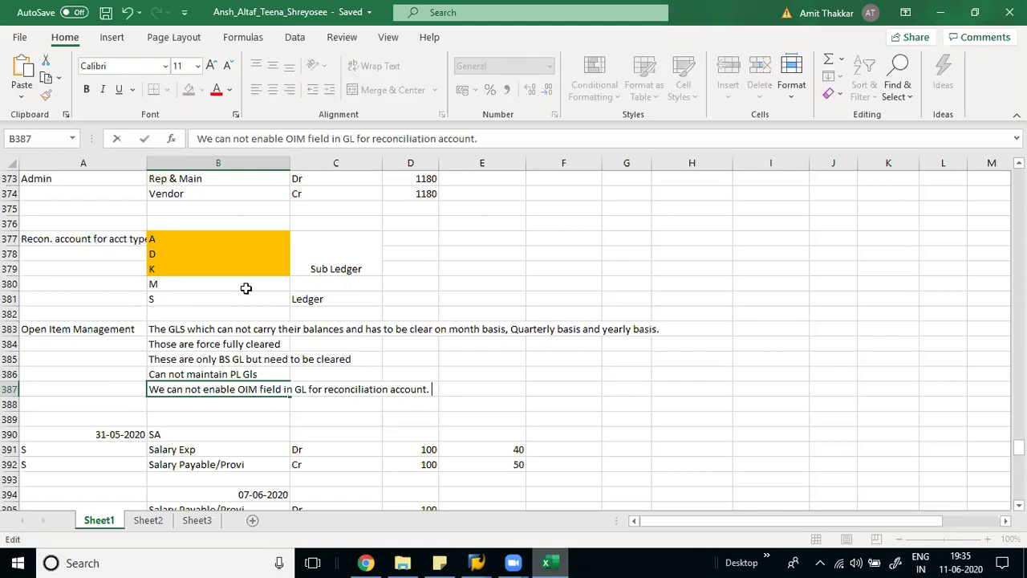
text(aus)
key(BackSpace)
key(BackSpace)
key(BackSpace)
key(BackSpace)
key(BackSpace)
key(BackSpace)
text(h)
key(BackSpace)
text(Though Rec)
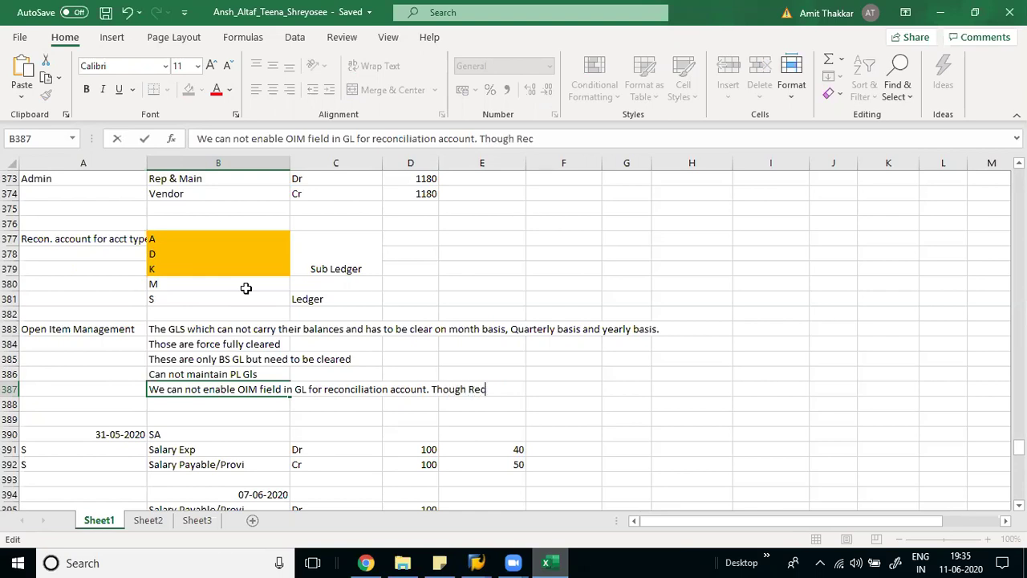
text(onciliation )
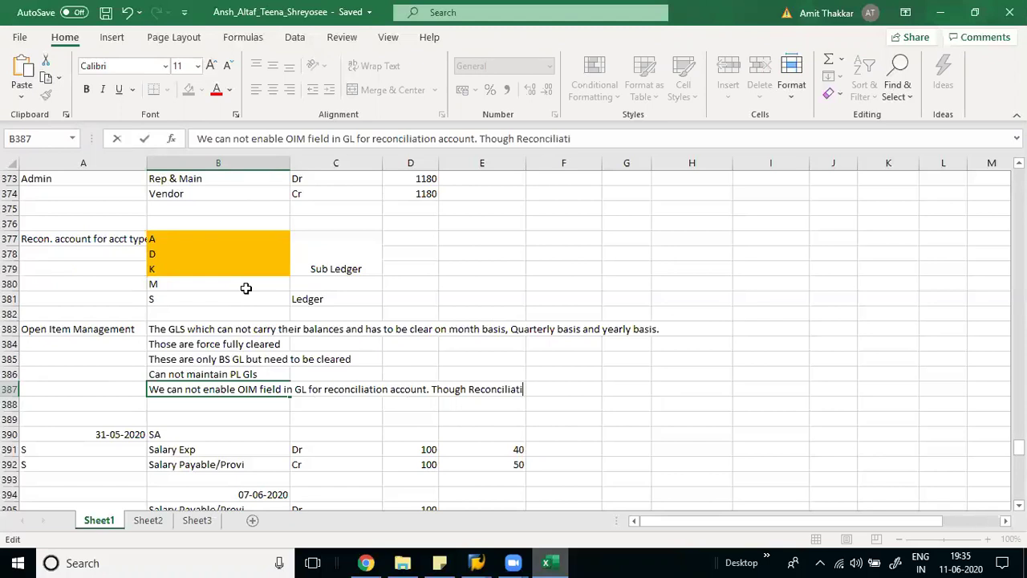
text(account)
key(BackSpace)
text(s are OP)
key(BackSpace)
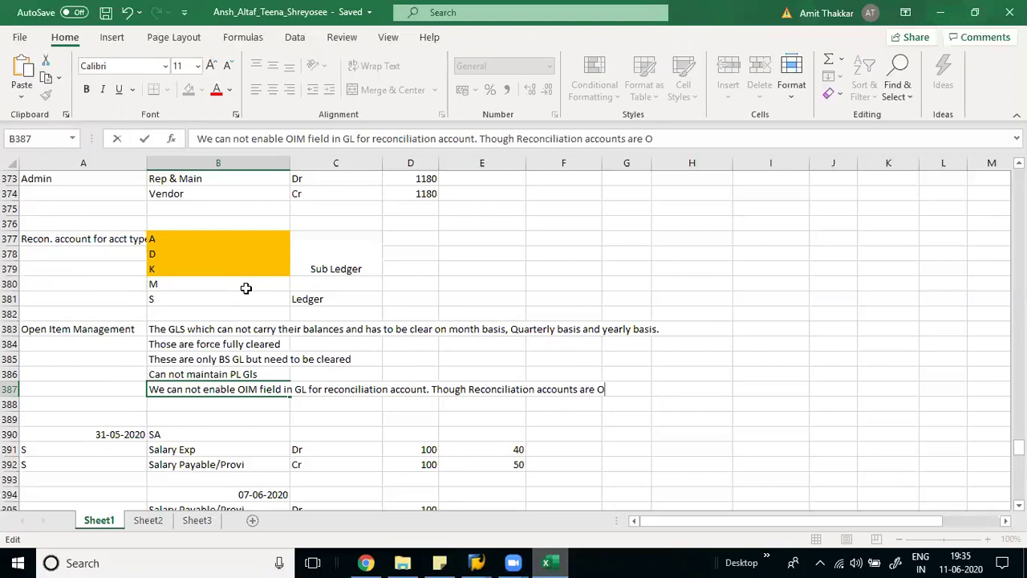
text(en i)
key(BackSpace)
key(BackSpace)
key(BackSpace)
key(BackSpace)
text(pen item nature)
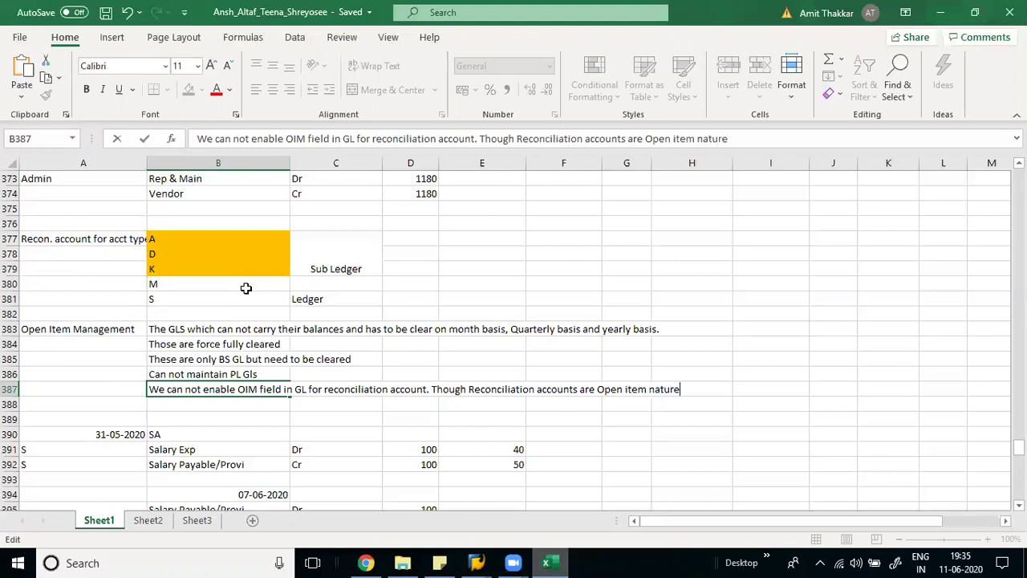
text( but)
key(BackSpace)
key(BackSpace)
key(BackSpace)
key(BackSpace)
key(BackSpace)
text(so those are b)
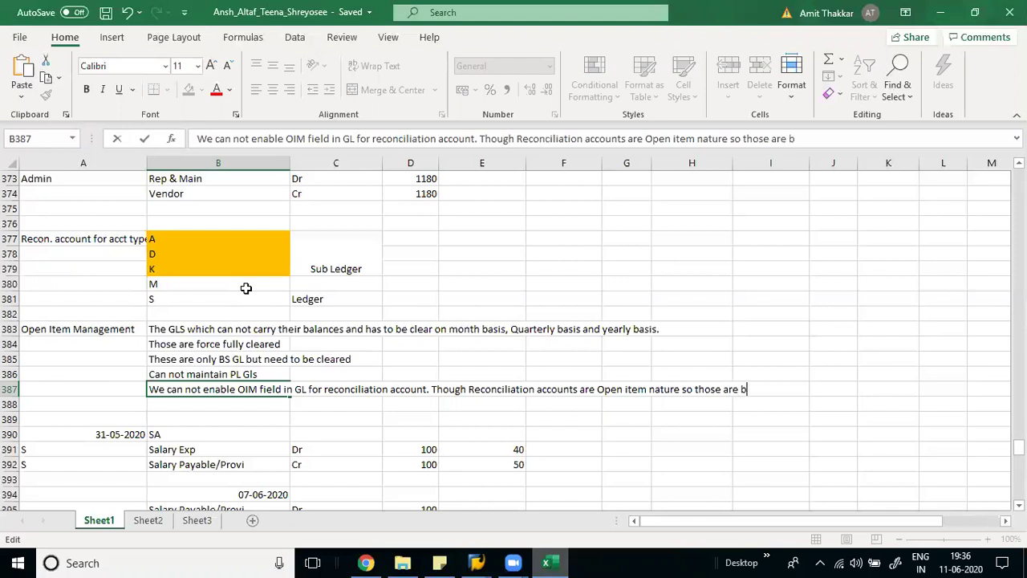
text(y default open)
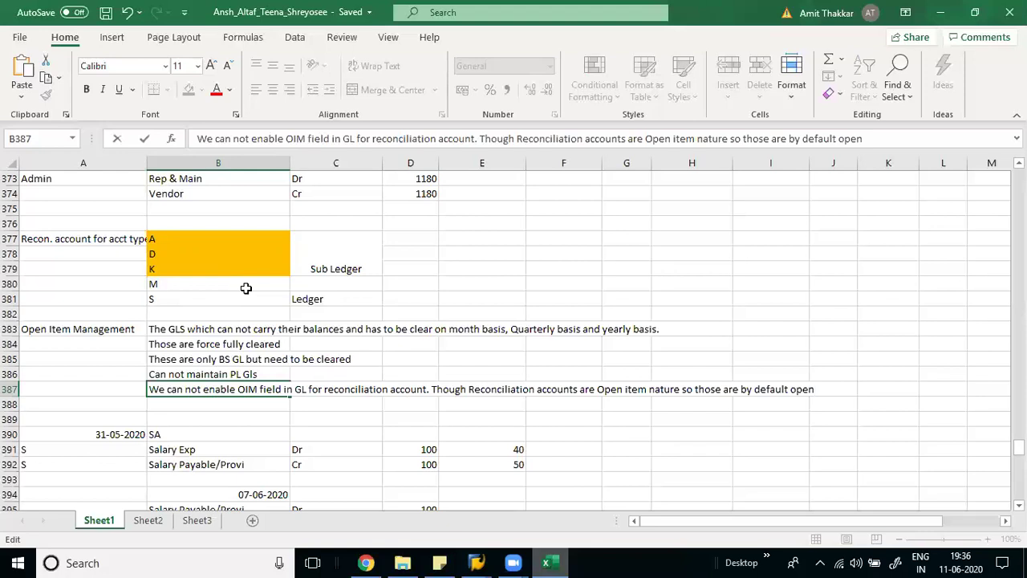
text(,)
key(Return)
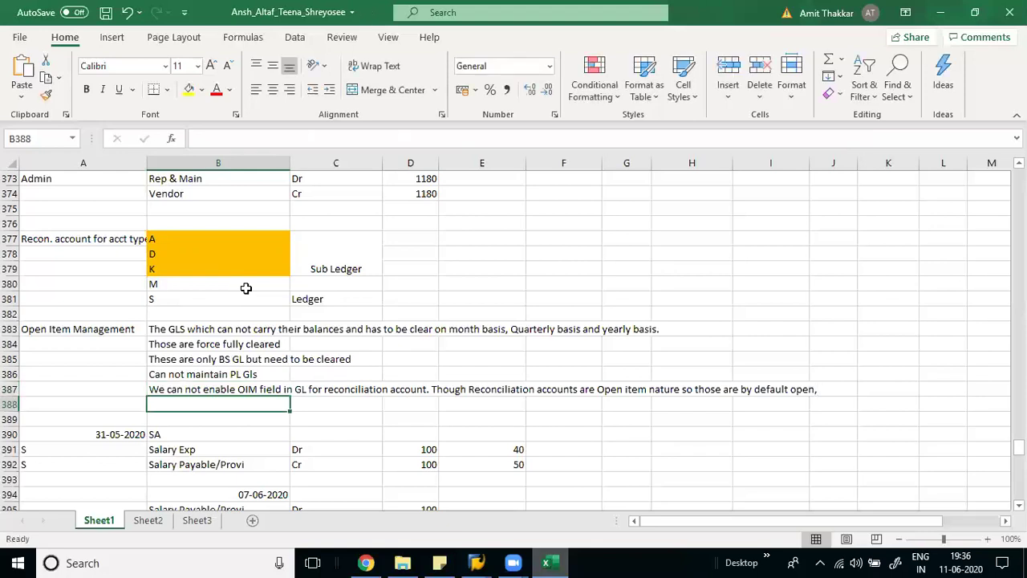
Examine the completed note along row 387 across its full width
key(Up)
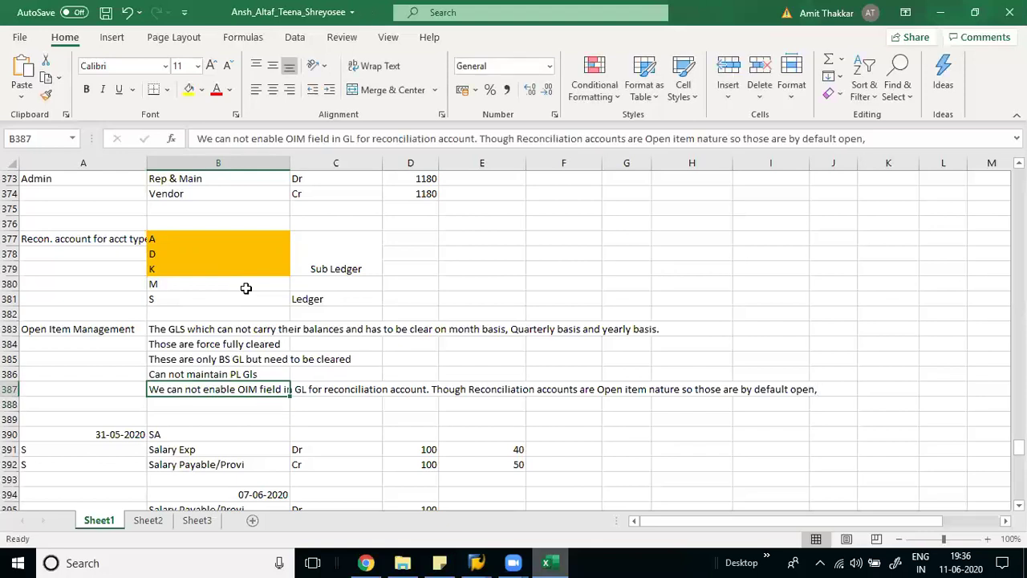
key(Up)
key(Right)
key(Right)
key(Right)
key(Right)
key(Down)
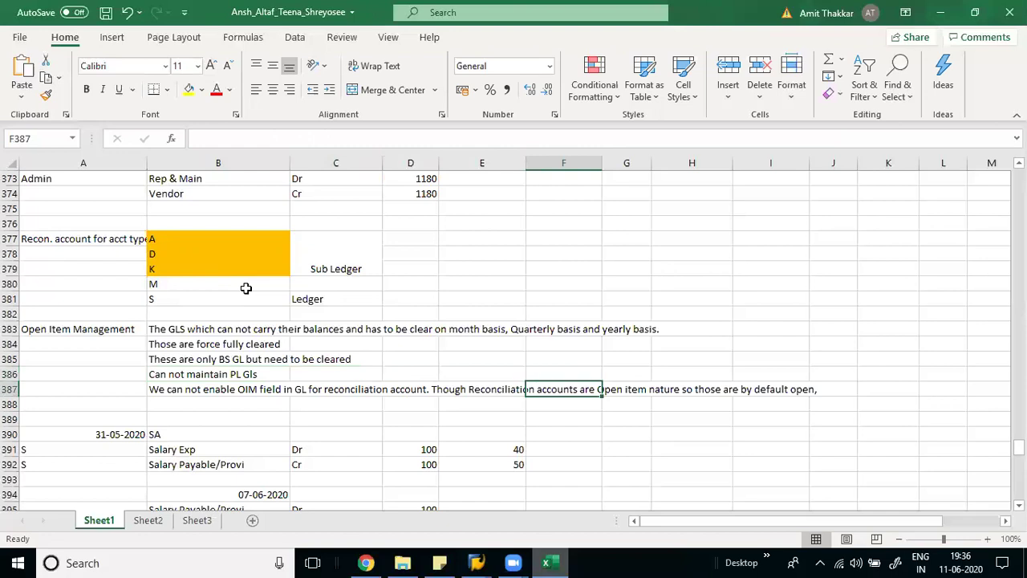
key(Right)
key(Right)
key(Right)
key(Left)
key(Left)
key(Left)
key(Left)
key(Left)
key(Left)
key(Left)
key(Left)
key(Right)
key(Right)
key(Right)
key(Left)
key(Left)
key(Left)
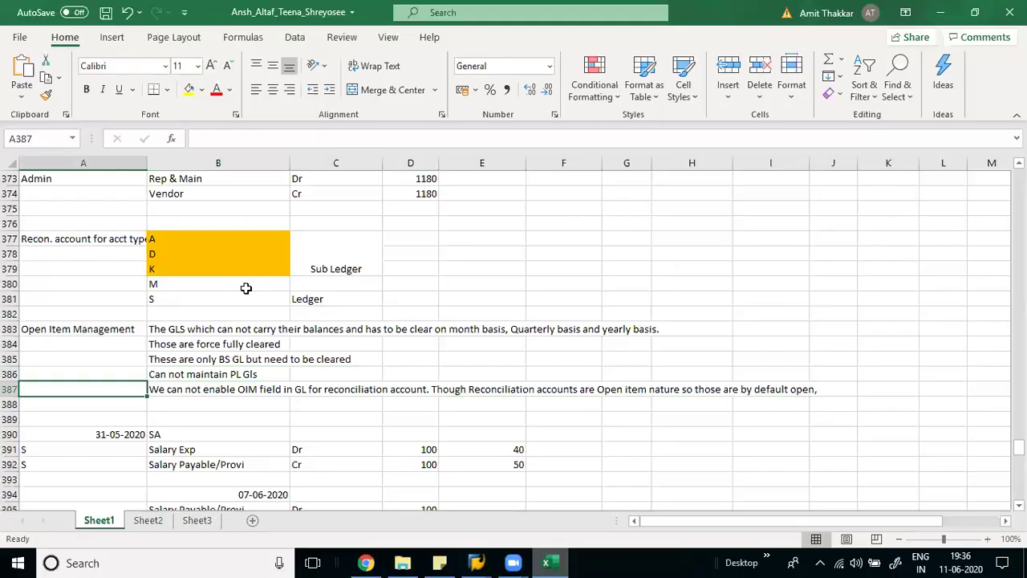
Switch to SAP and, for G/L account 1002, enable Line item display and set the sort key to 012
key(alt+Tab)
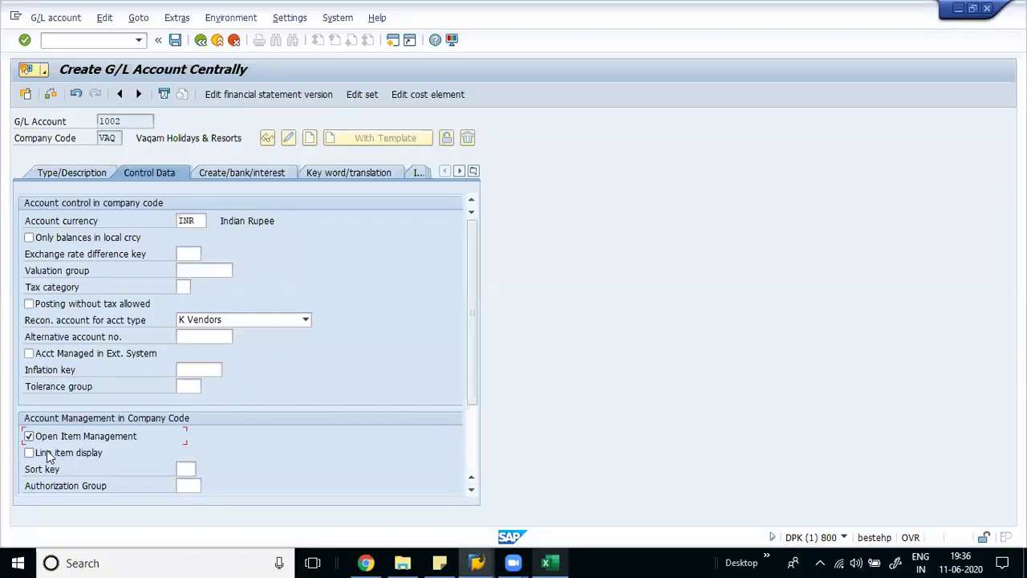
click(189, 470)
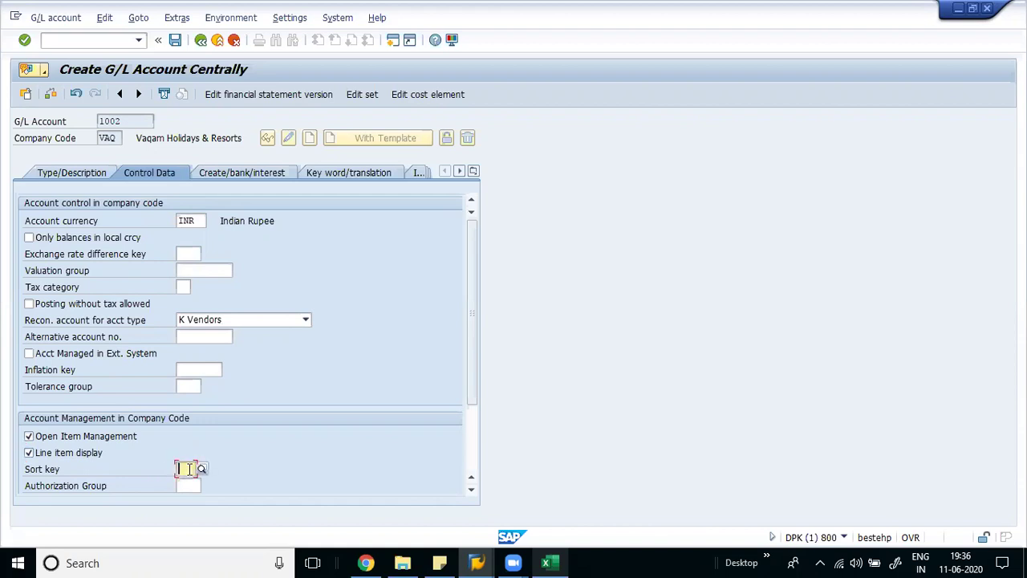
text(012)
key(Return)
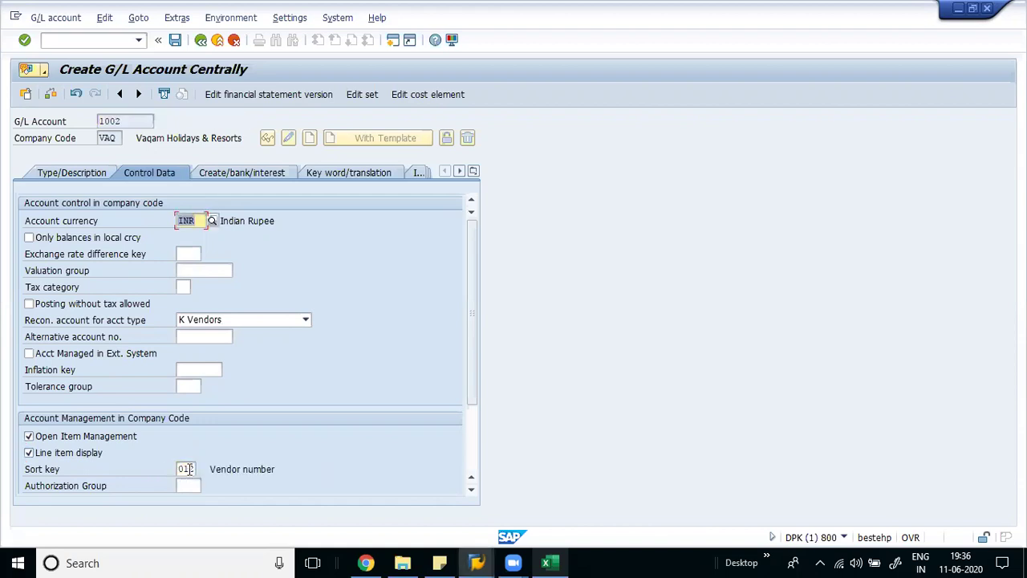
Assign field status group VA01 Vendor Posting to account 1002 and try to save it
click(235, 173)
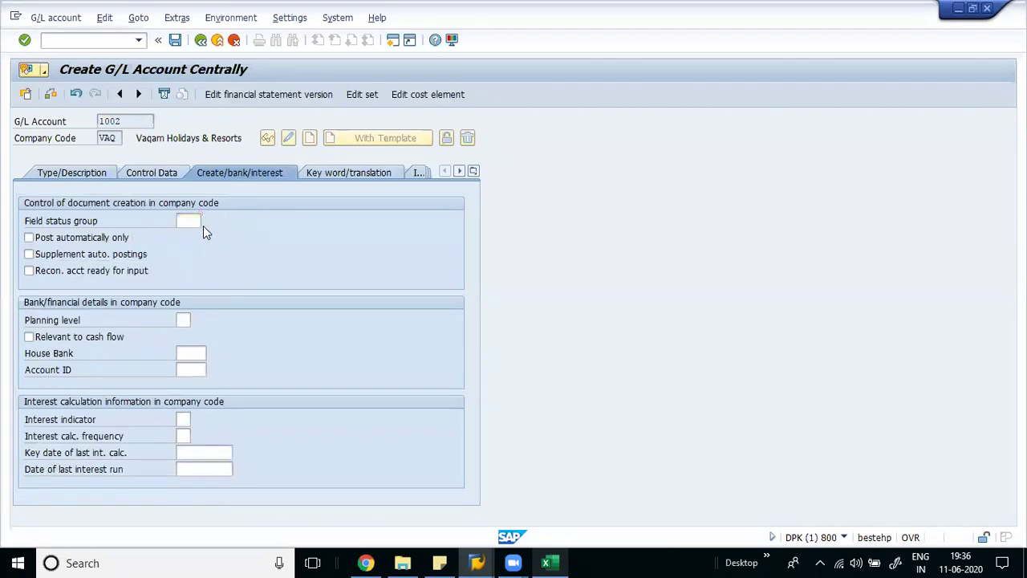
click(190, 222)
click(210, 223)
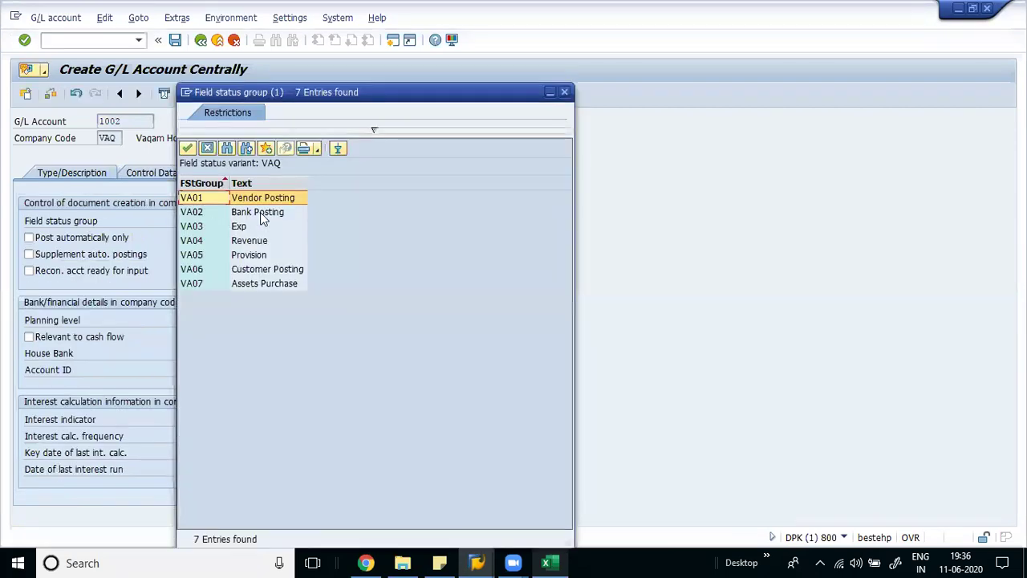
double_click(276, 199)
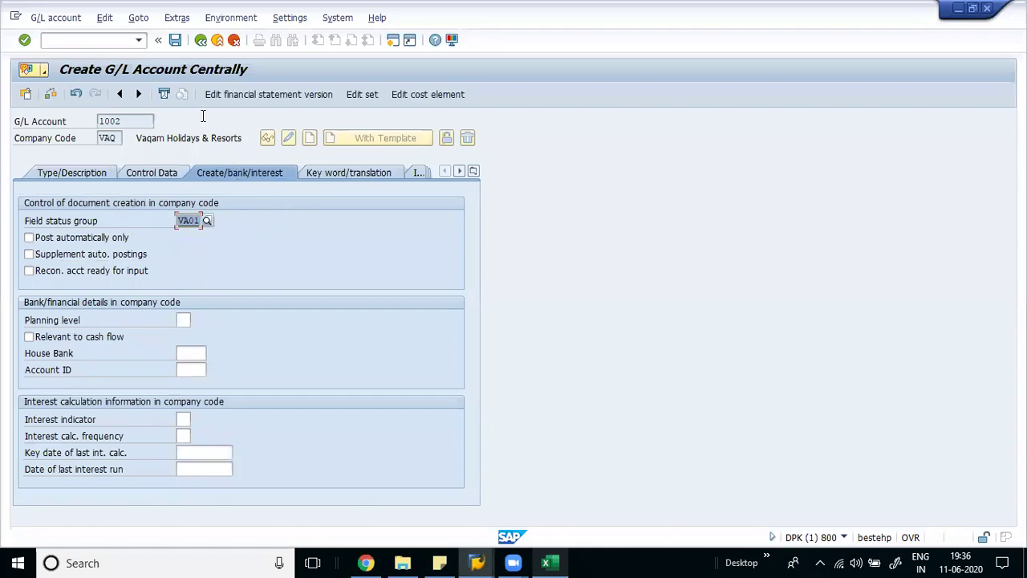
key(ctrl+s)
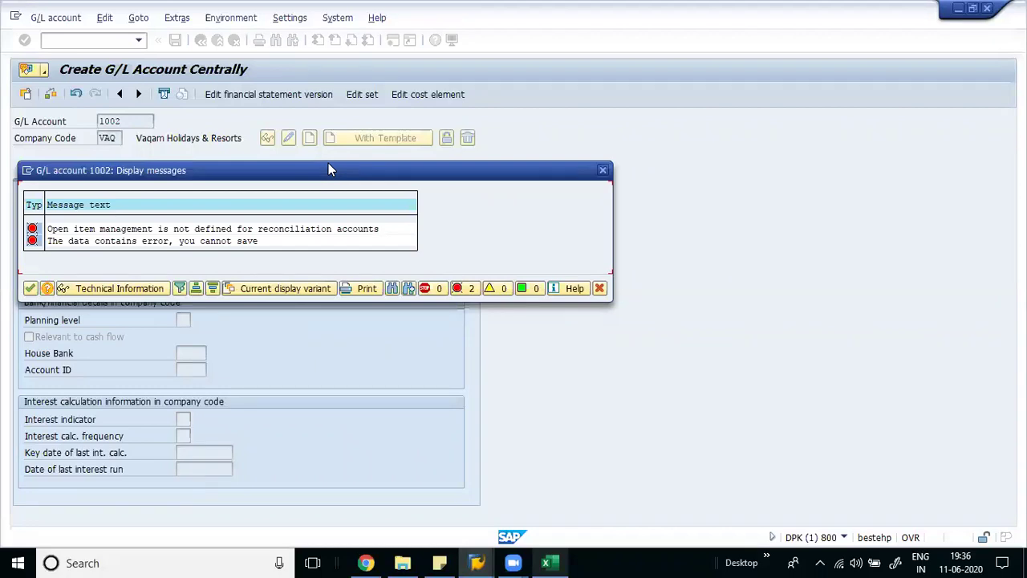
Disable Open Item Management in the control data and save G/L account 1002
click(29, 289)
click(149, 172)
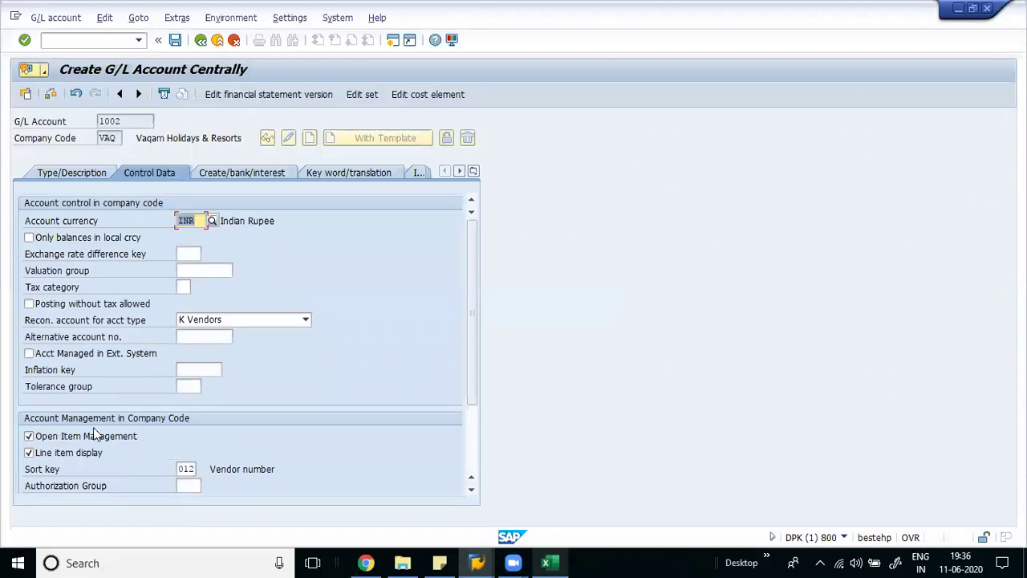
click(79, 438)
key(ctrl+s)
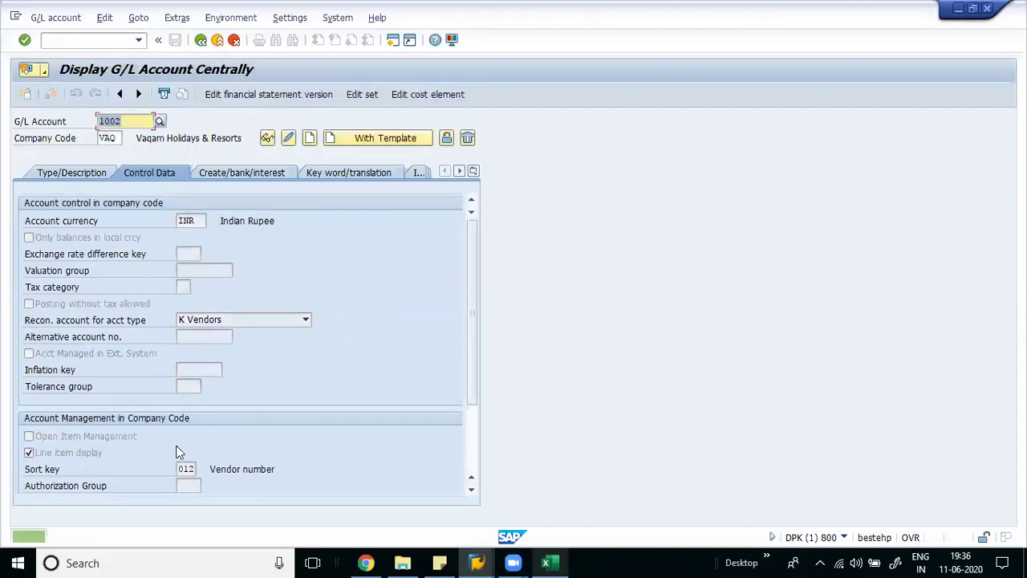
Start creating G/L account 1003 with account 1002 of company code VAQ as the template
text(1002)
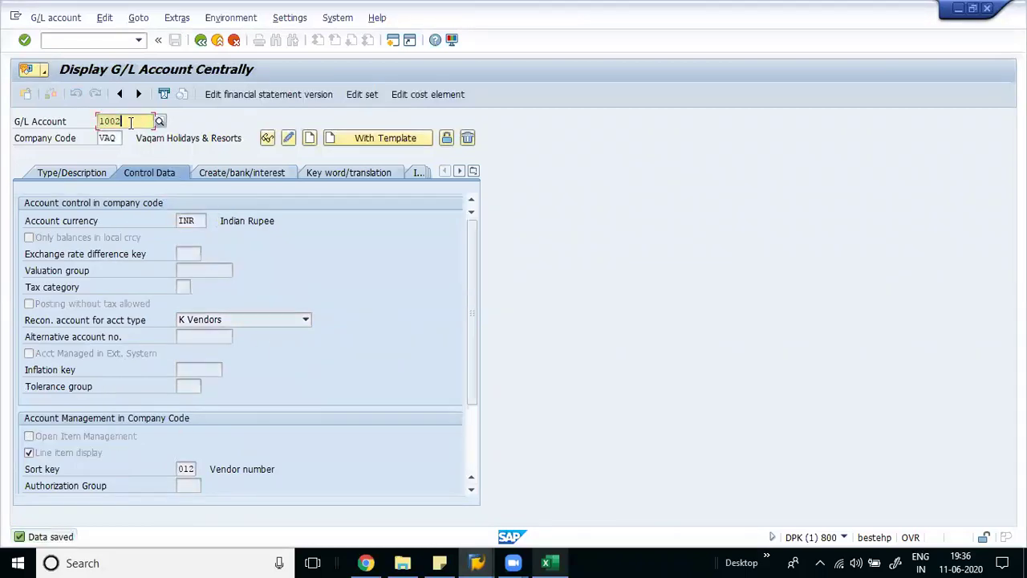
key(BackSpace)
text(3)
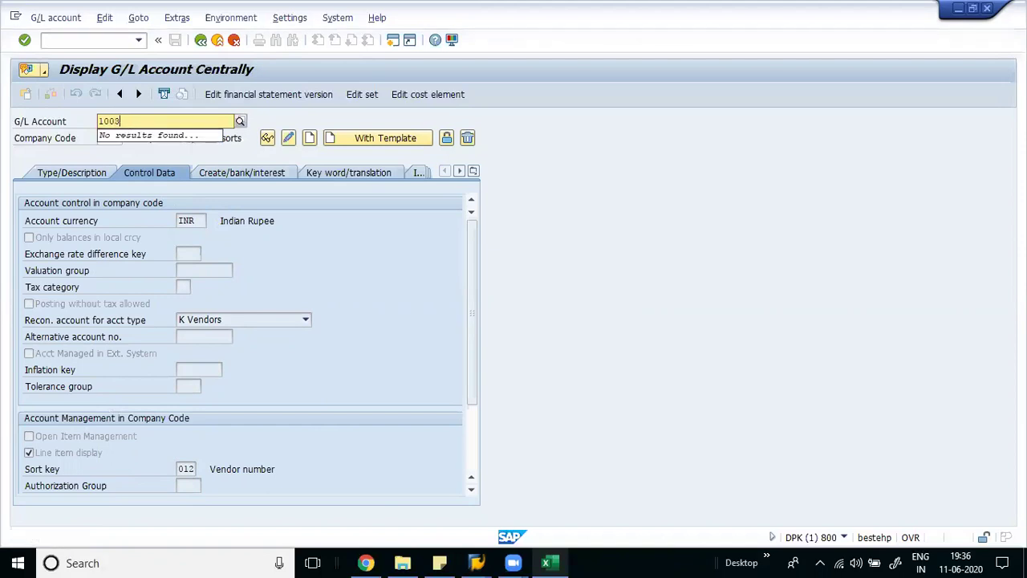
click(345, 139)
text(1)
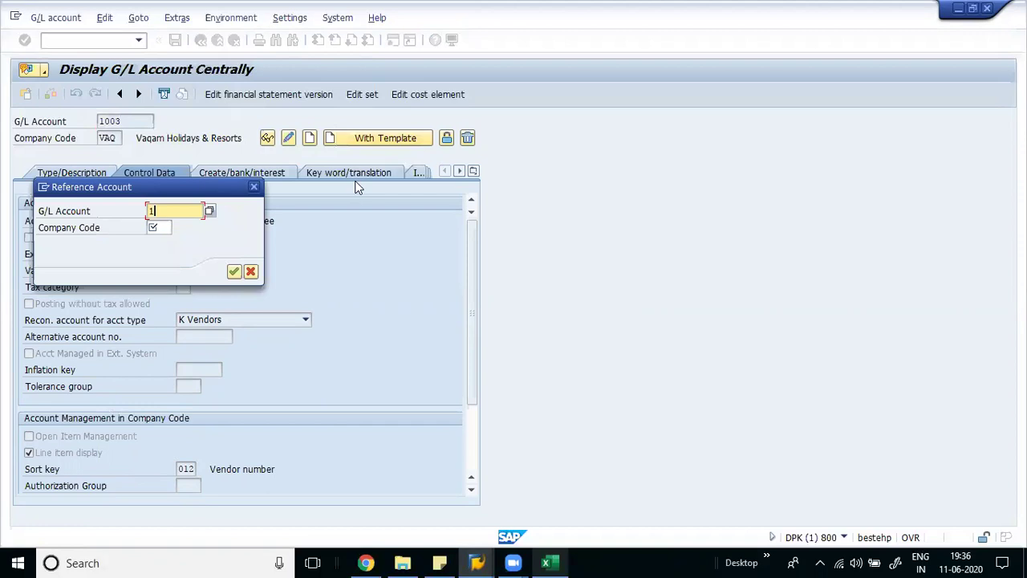
text(002)
key(Tab)
text(vaq)
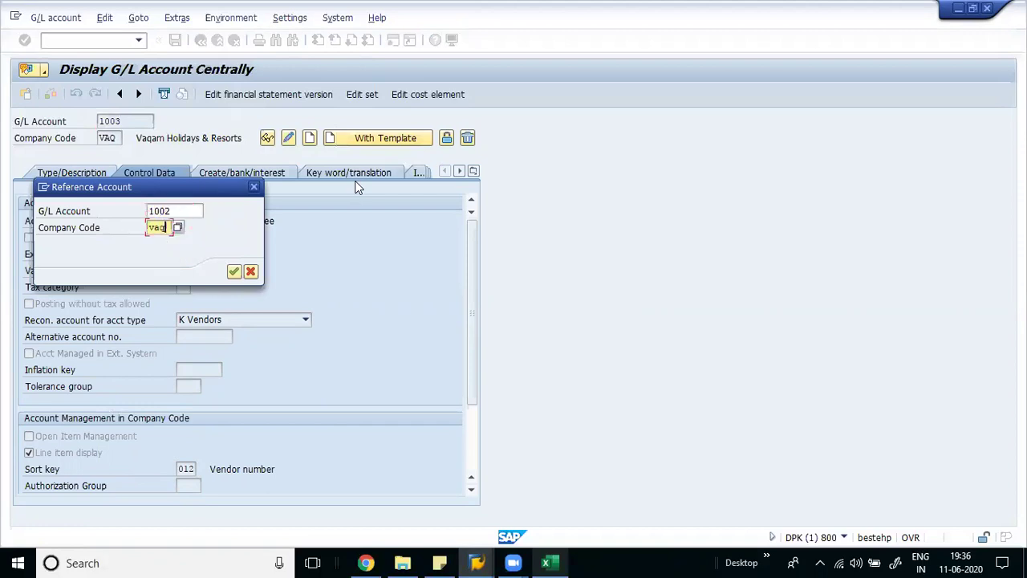
key(Return)
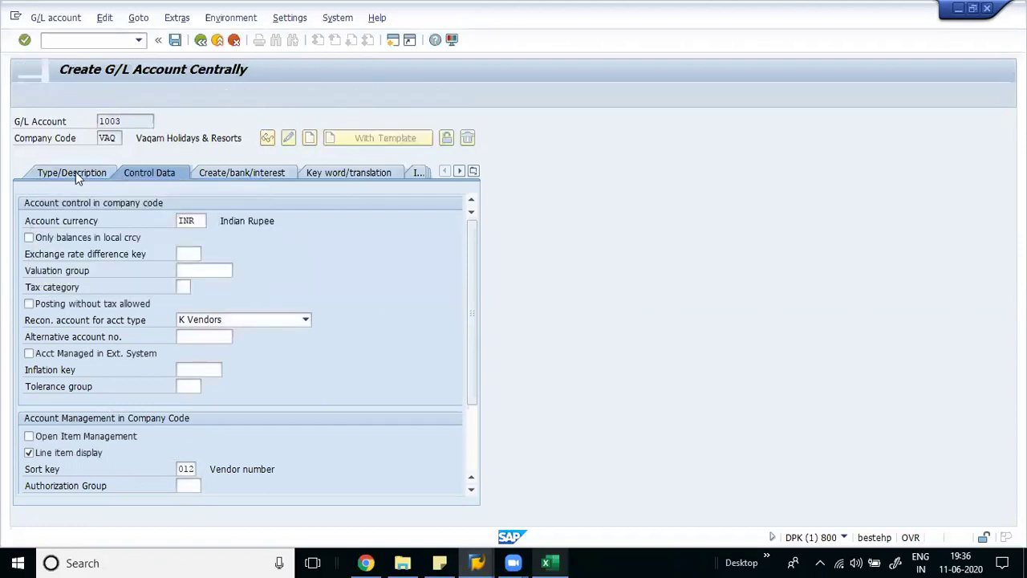
Set the short and long texts of account 1003 to "Sundry Creditors-SRV" and save the account
click(71, 173)
key(Tab)
key(End)
key(BackSpace)
key(BackSpace)
text(SRV)
key(Tab)
key(Delete)
text(Sundry Creditors-SRV)
key(ctrl+s)
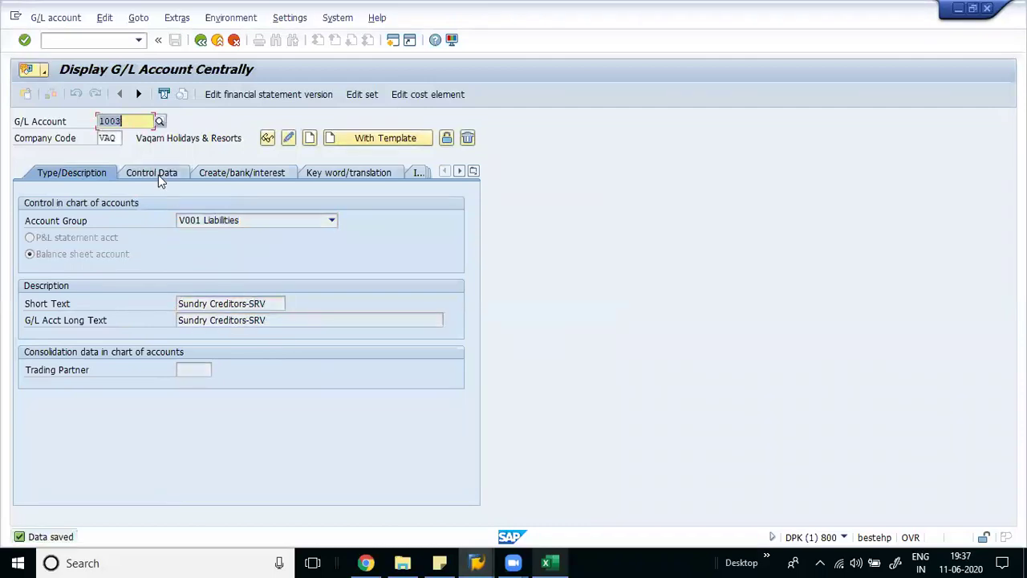
Start creating G/L account 1004 with account 1002 of company code VAQ as the template
click(133, 120)
key(BackSpace)
text(4)
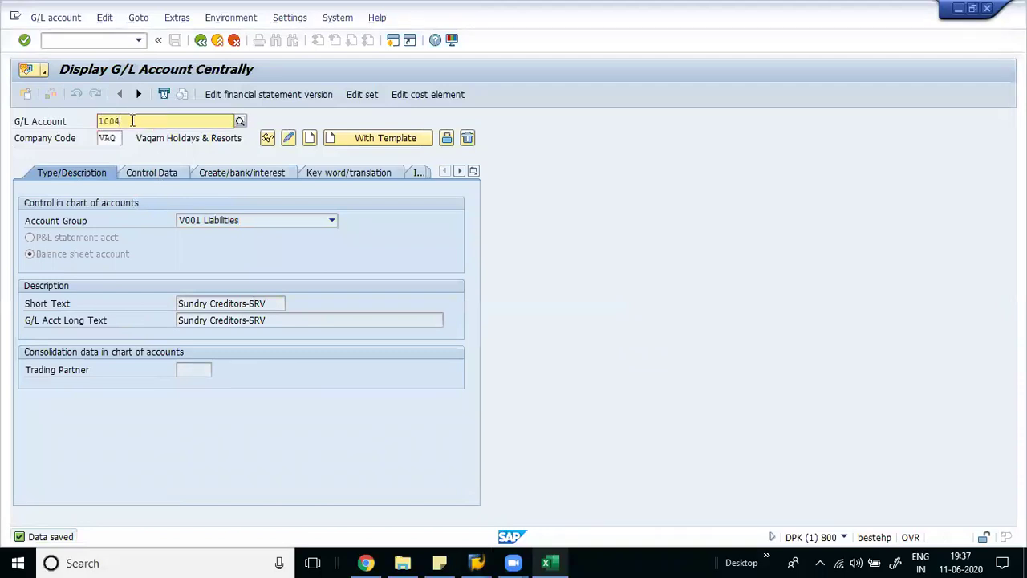
key(Return)
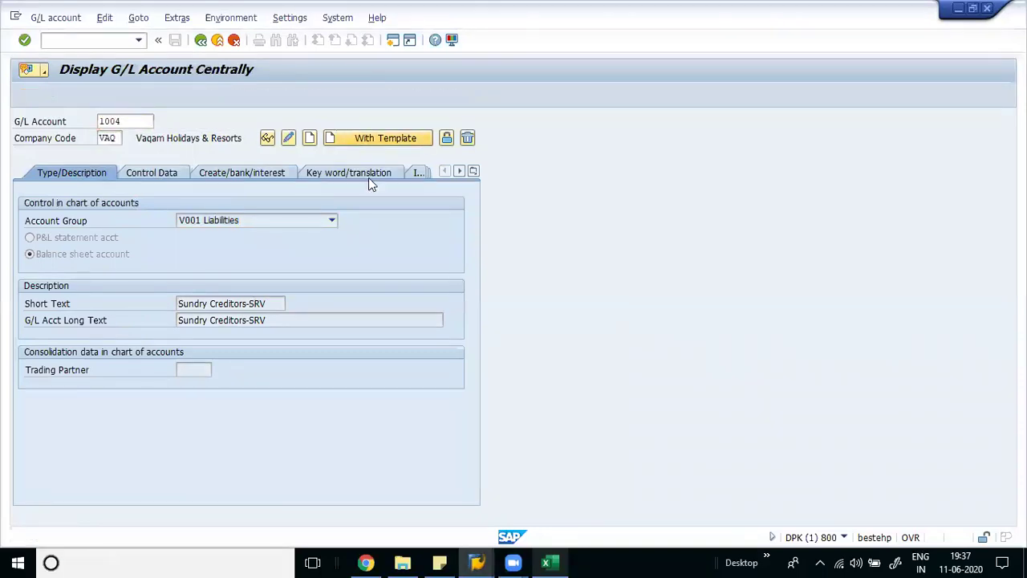
key(shift+F7)
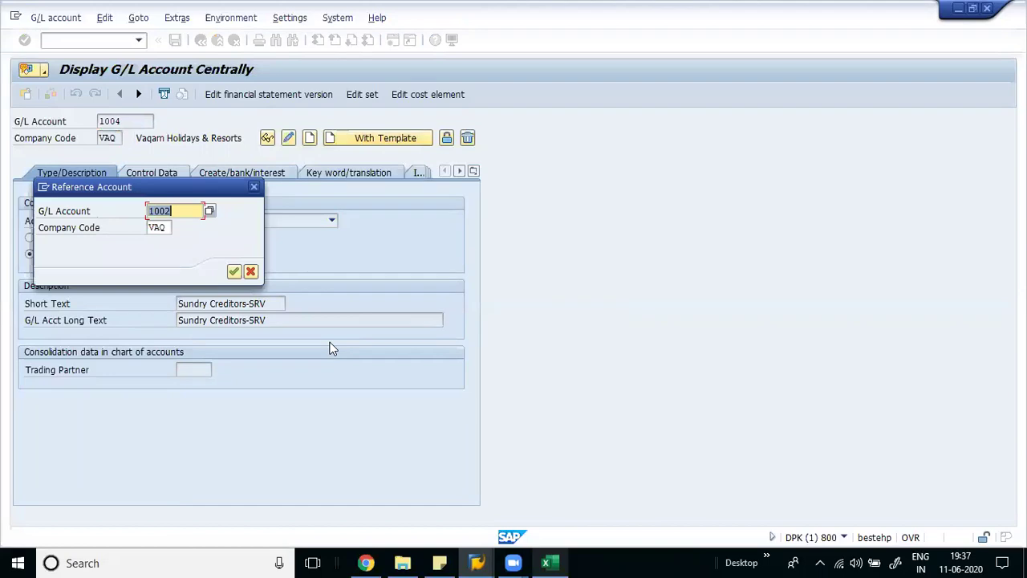
key(Return)
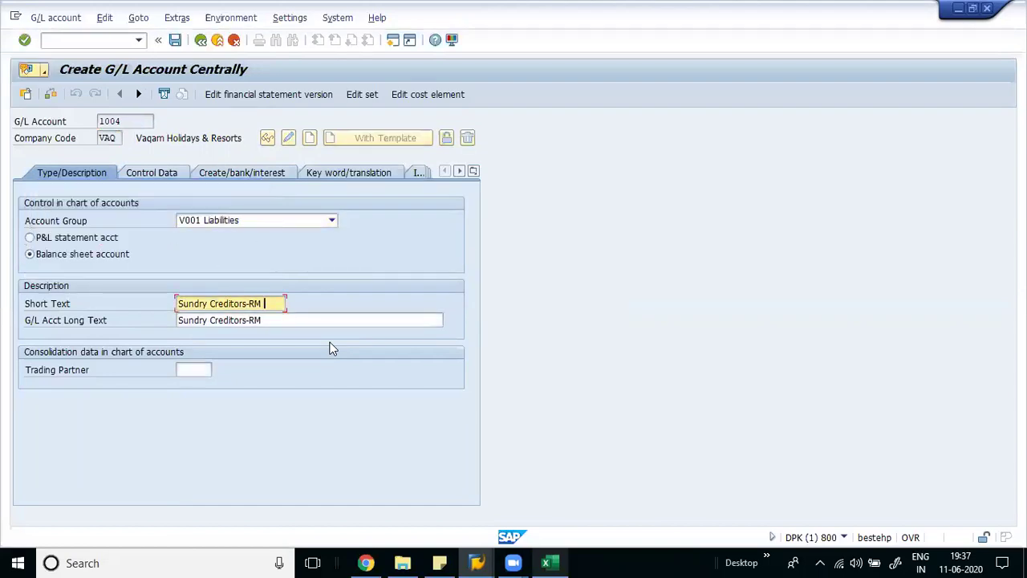
Set the short and long texts of account 1004 to "Sundry Creditors-TRP" and save the account
key(BackSpace)
key(BackSpace)
key(BackSpace)
text(TRP)
key(Tab)
key(shift+End)
key(Delete)
key(ctrl+s)
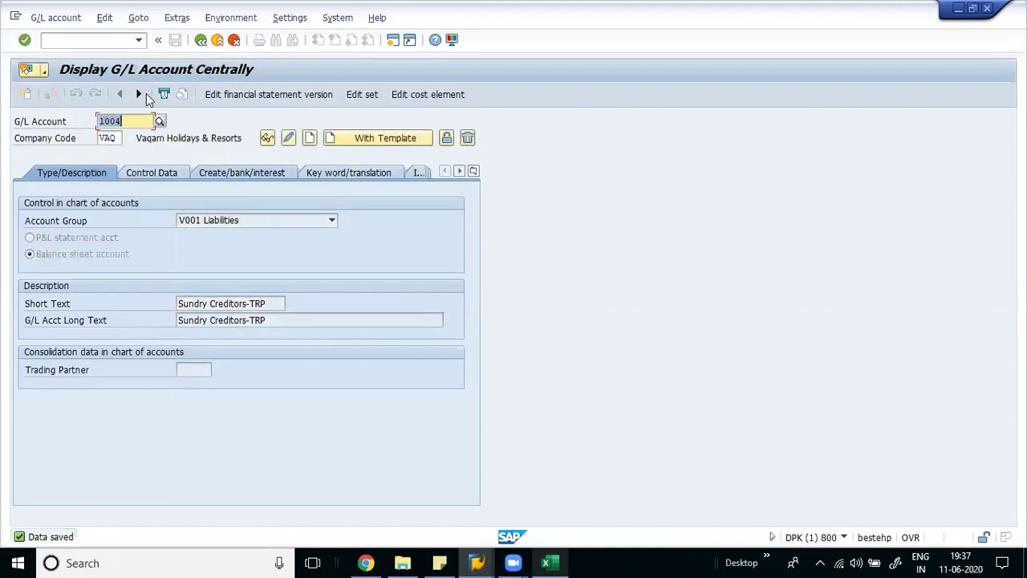
Start creating G/L account 1005 in company code VAQ from the same template account 1002
text(1005)
key(Return)
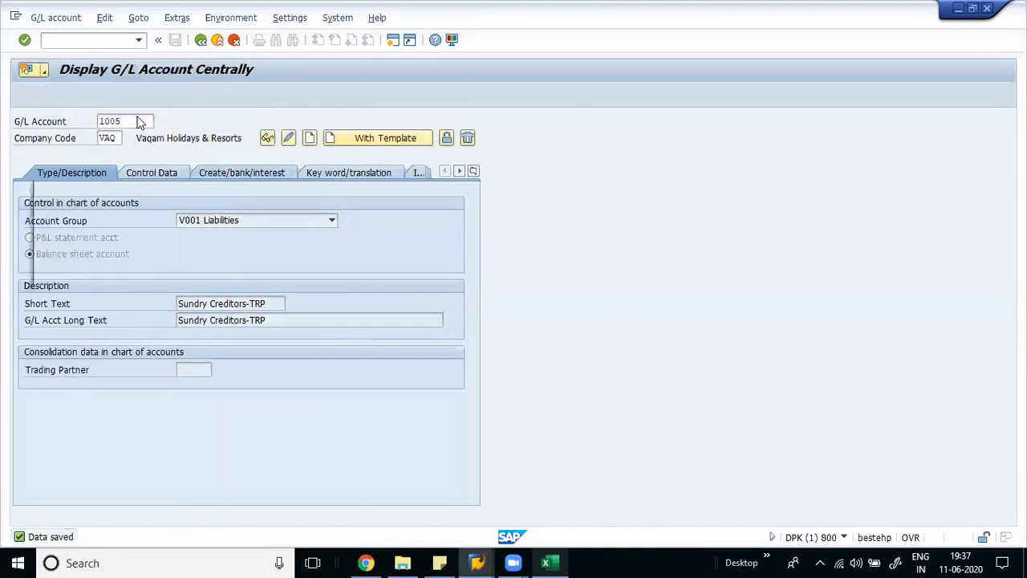
key(Return)
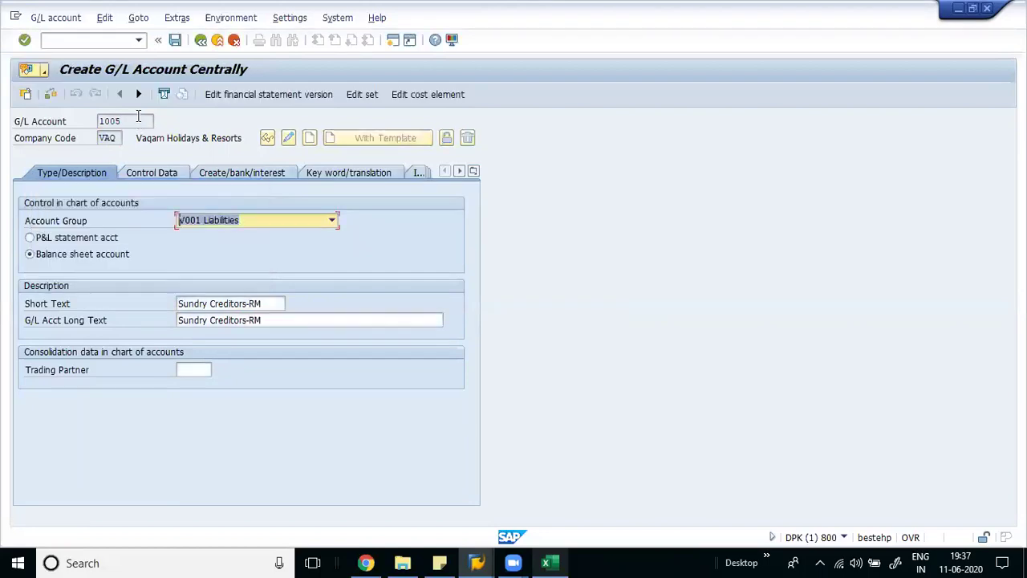
Set account 1005's short text to "Sundry Creditors-EMP" and long text to "Sundry Creditors-Employees", and save the account
key(Tab)
key(End)
key(BackSpace)
key(BackSpace)
text(EMP)
key(Tab)
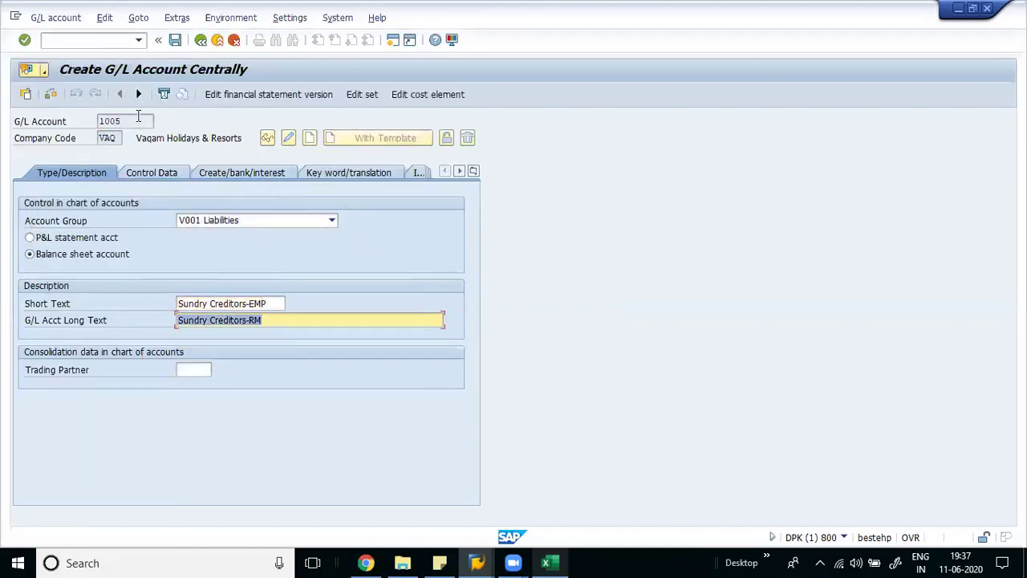
key(End)
key(BackSpace)
key(BackSpace)
text(Employees)
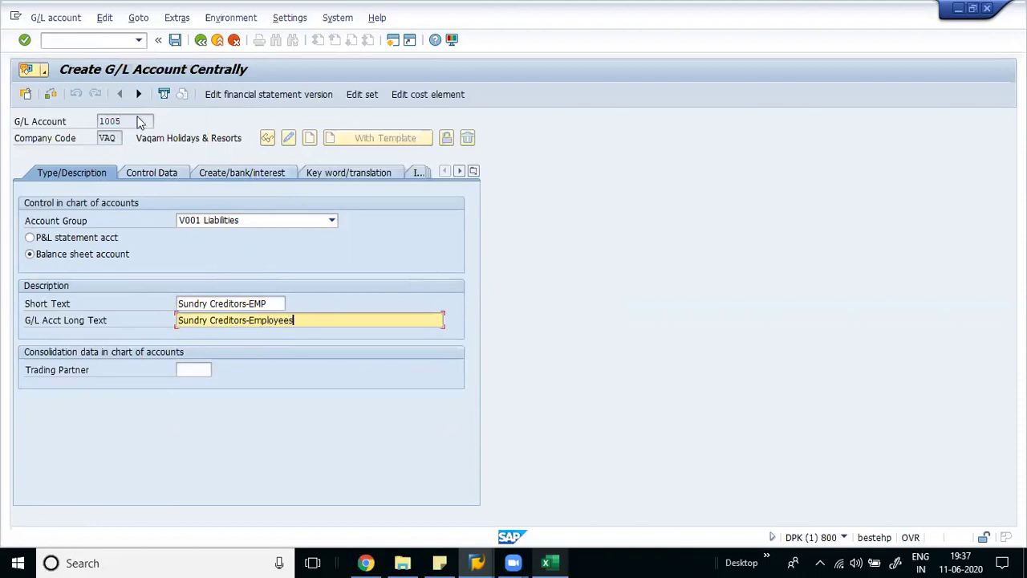
key(ctrl+s)
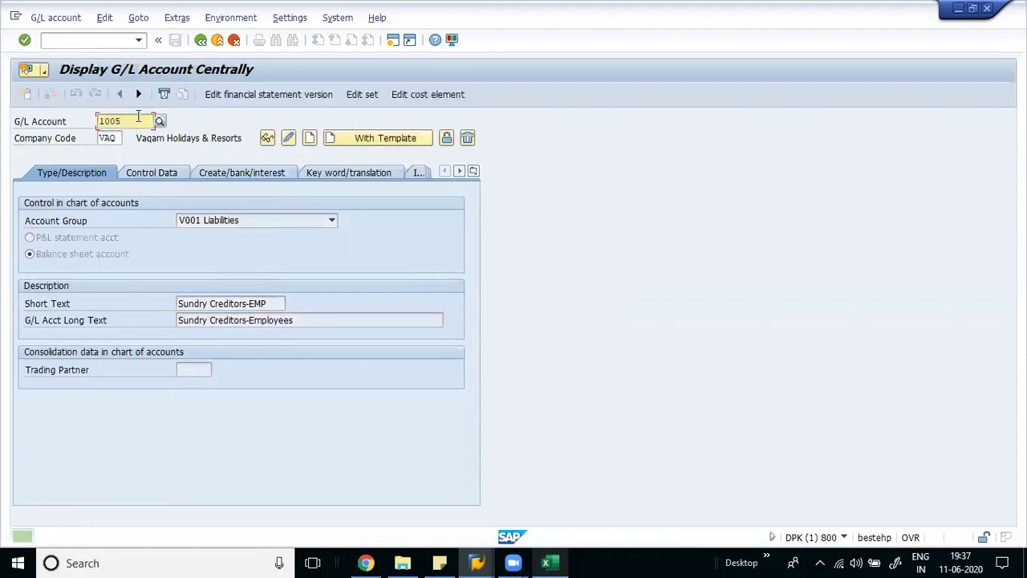